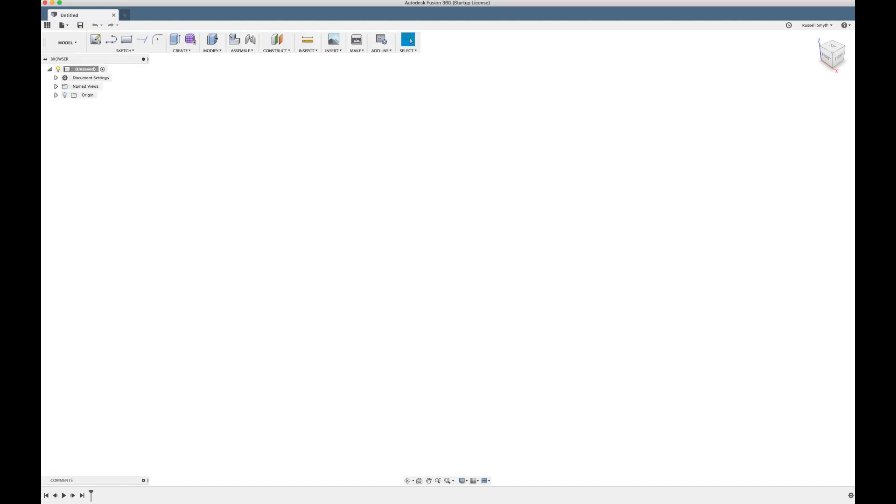
- Review the arm outline in the ArmTrace.jpg reference image, and put its preview window away
{"action": "left_click_drag", "start_coordinate": [42, 74], "coordinate": [325, 75]}
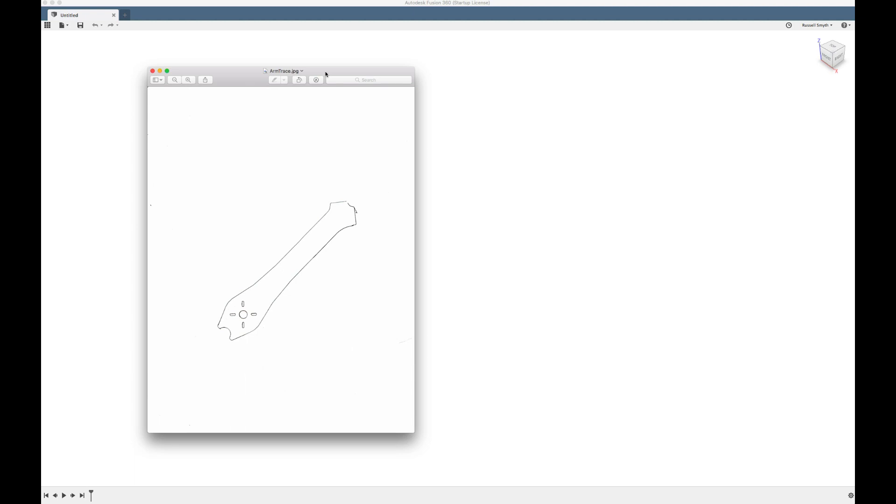
{"action": "left_click_drag", "start_coordinate": [325, 73], "coordinate": [0, 72]}
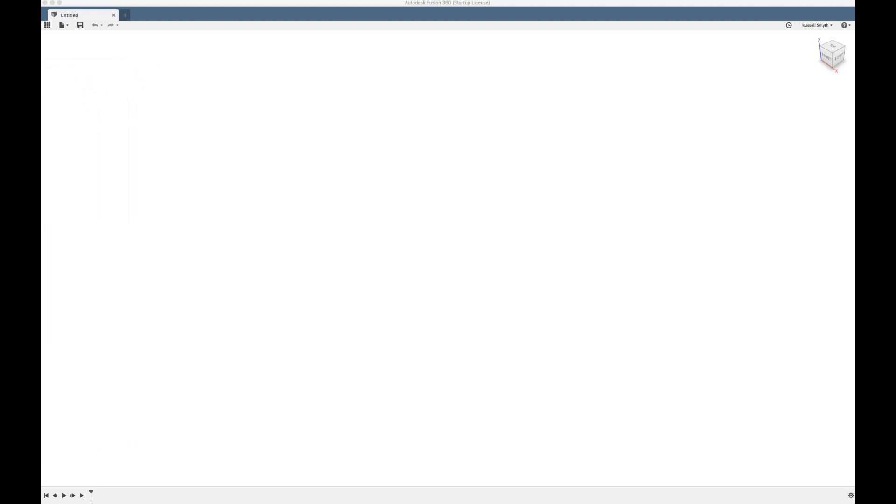
- Create a new sketch on the horizontal XY plane
{"action": "left_click", "coordinate": [98, 36]}
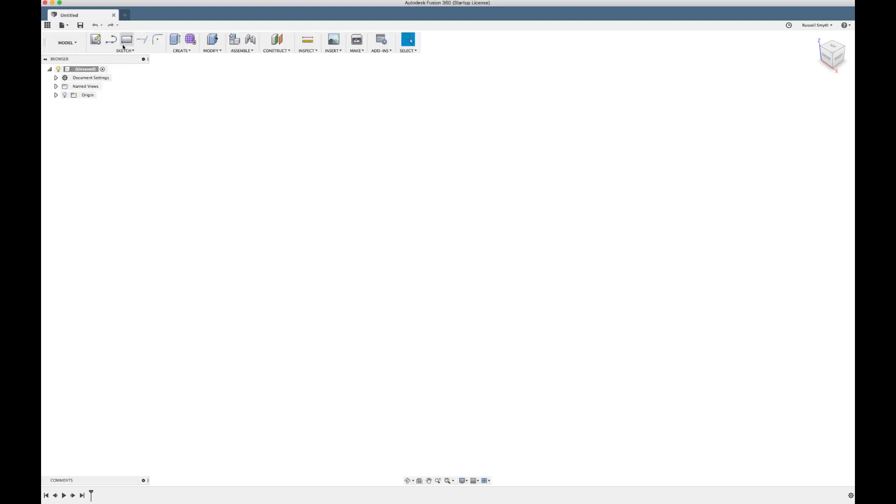
{"action": "left_click", "coordinate": [145, 51]}
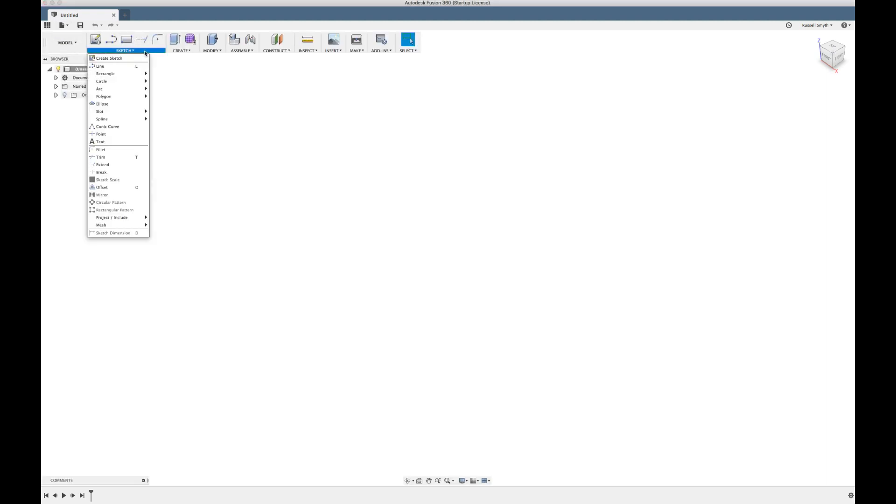
{"action": "left_click", "coordinate": [114, 59]}
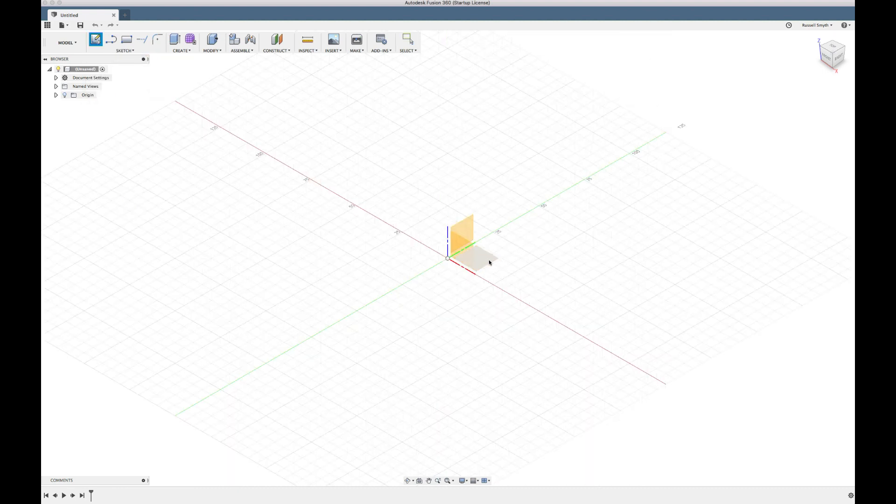
{"action": "left_click", "coordinate": [488, 262]}
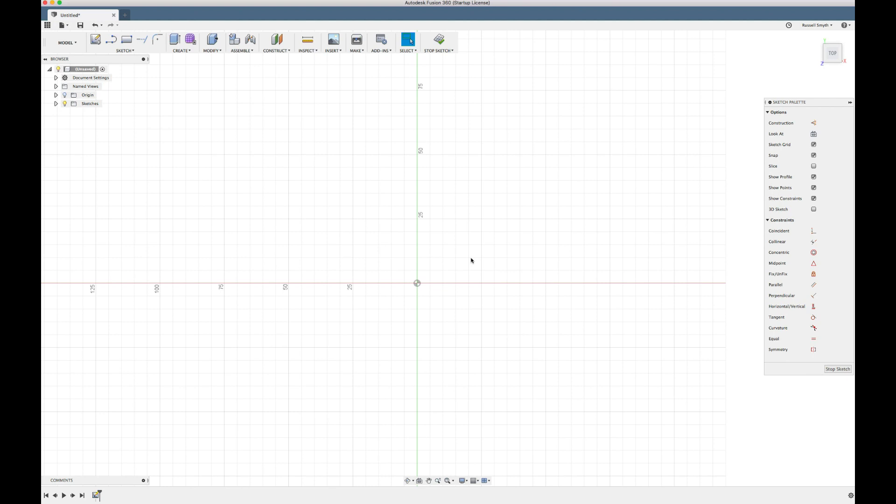
- Sketch a rectangle from the origin with a height of 16.25 mm, widen it along X, and finish the sketch
{"action": "left_click", "coordinate": [428, 284]}
{"action": "key", "text": "r"}
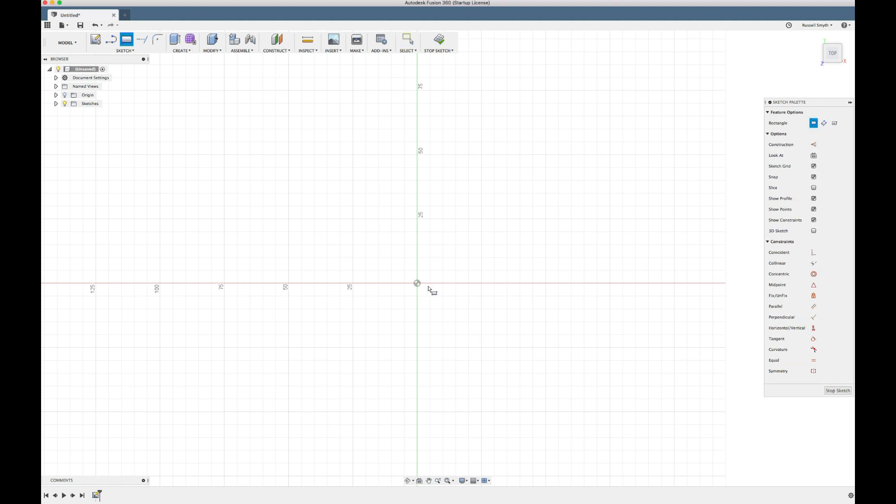
{"action": "left_click", "coordinate": [133, 51]}
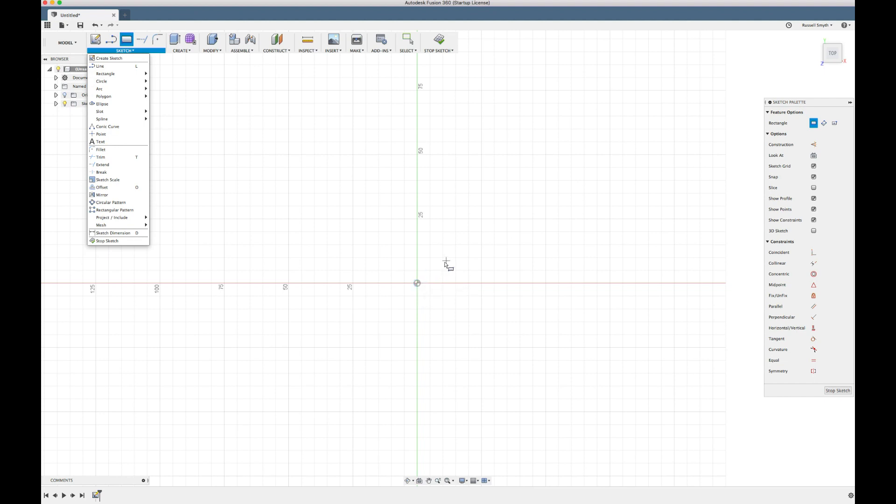
{"action": "left_click", "coordinate": [418, 283]}
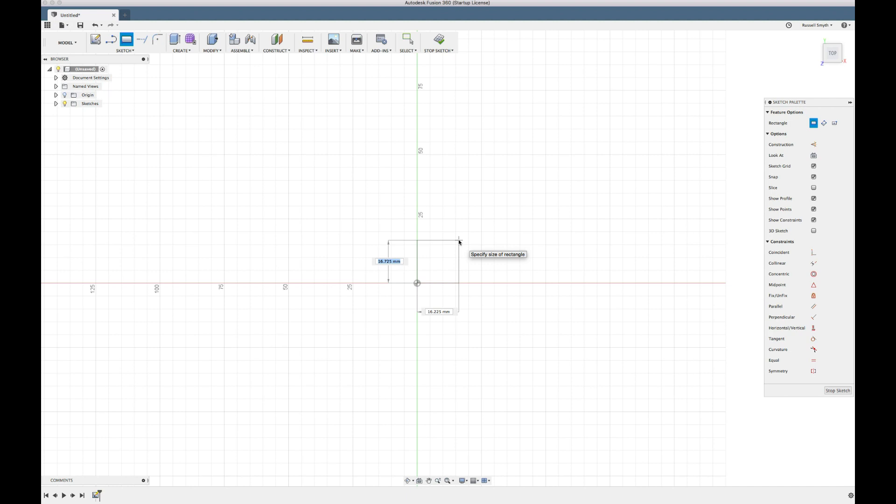
{"action": "type", "text": "16.2"}
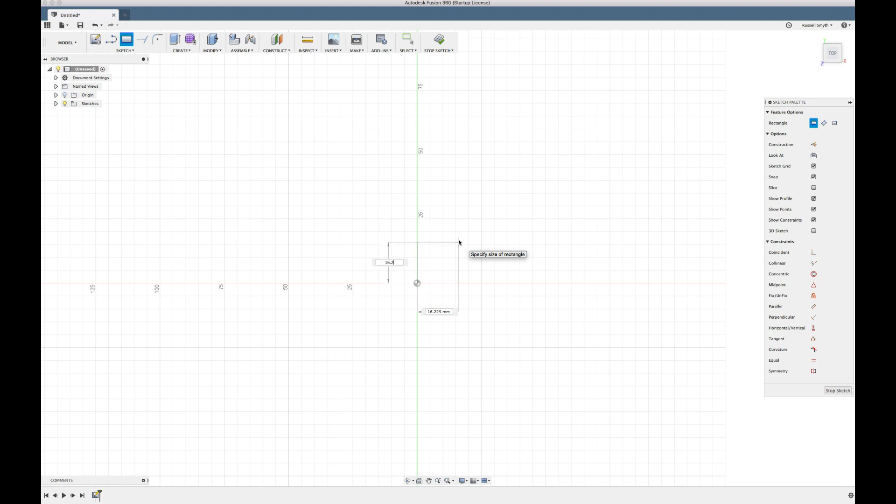
{"action": "type", "text": "5"}
{"action": "key", "text": "Return"}
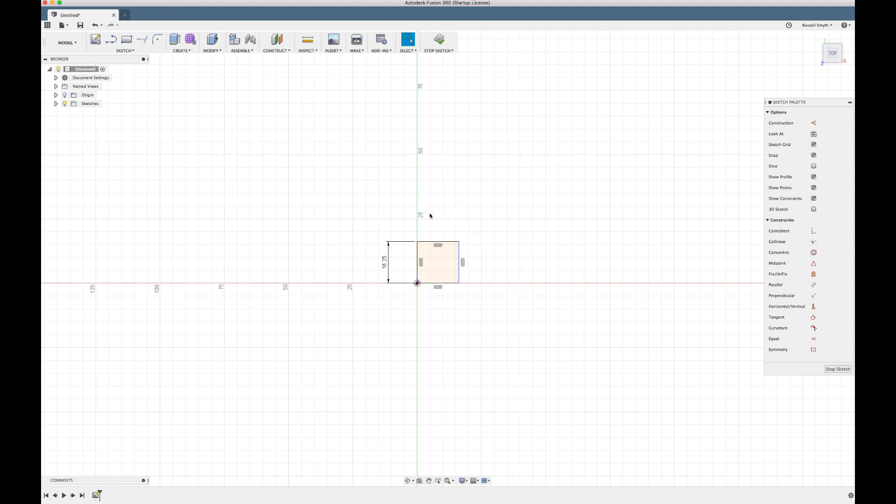
{"action": "left_click_drag", "start_coordinate": [458, 259], "coordinate": [494, 260]}
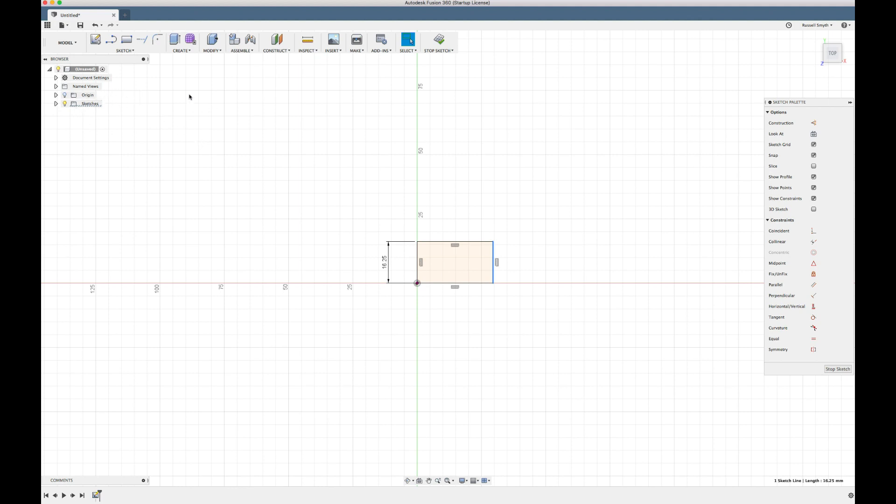
{"action": "left_click", "coordinate": [437, 41]}
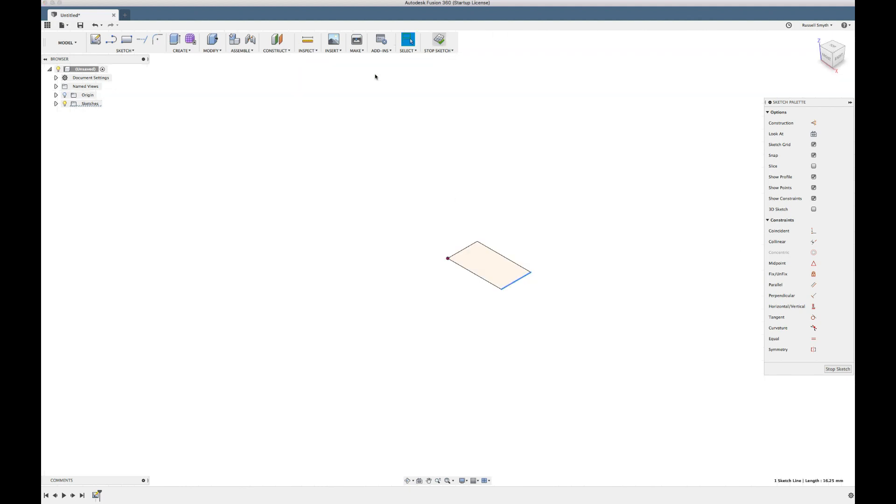
- Insert ArmTrace.jpg from the Downloads folder as an attached canvas on the XY plane
{"action": "left_click", "coordinate": [341, 50]}
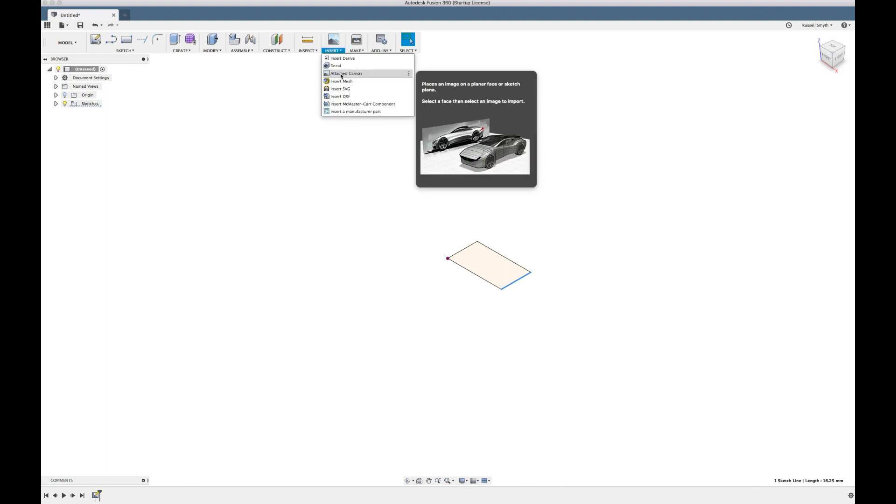
{"action": "left_click", "coordinate": [341, 74]}
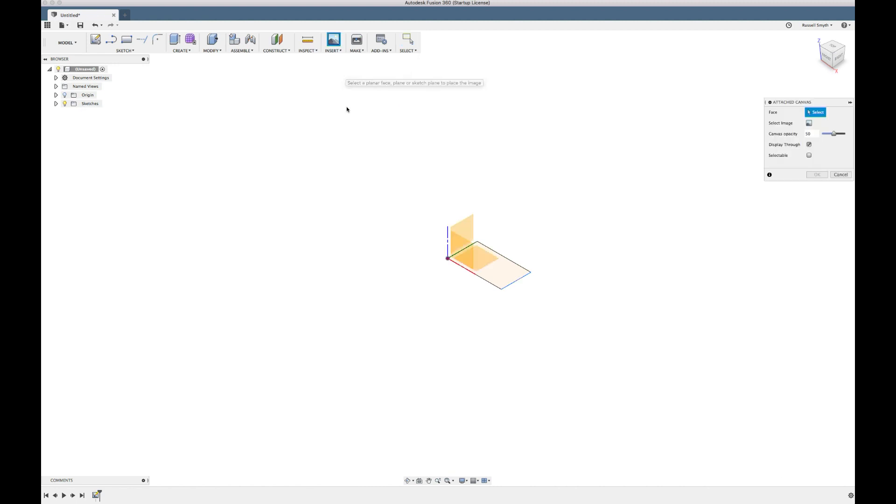
{"action": "left_click", "coordinate": [487, 261]}
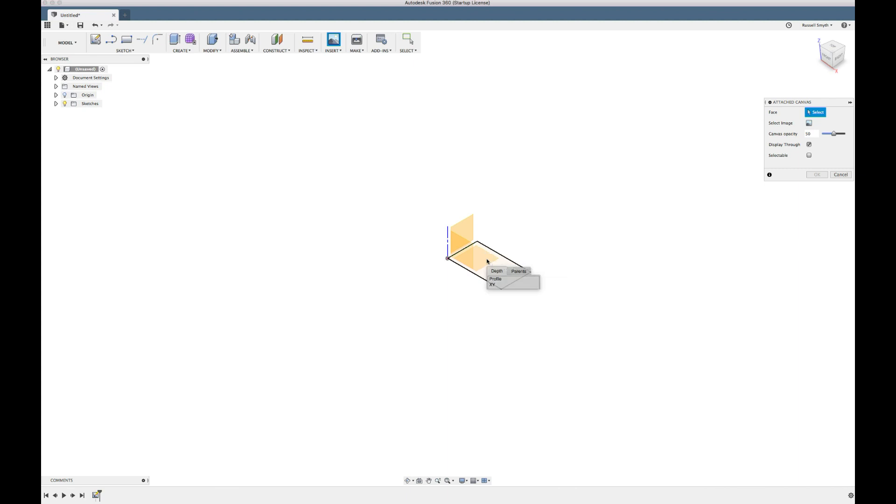
{"action": "left_click", "coordinate": [495, 285]}
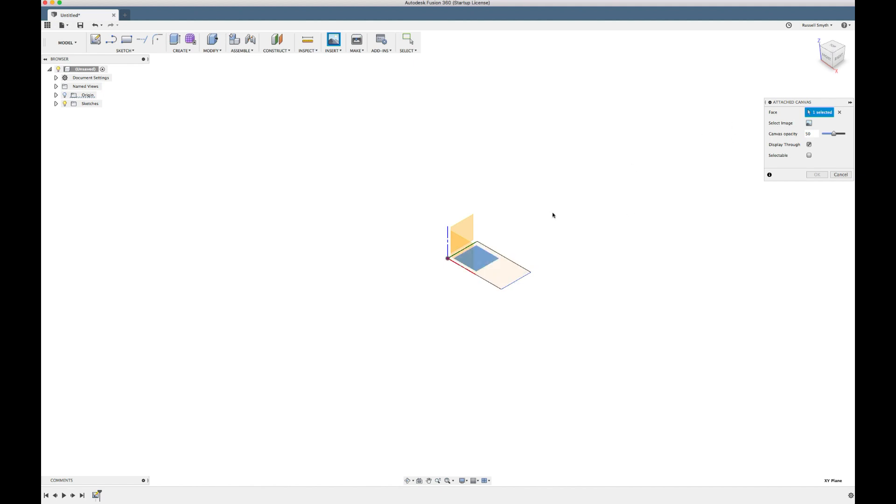
{"action": "left_click", "coordinate": [808, 124]}
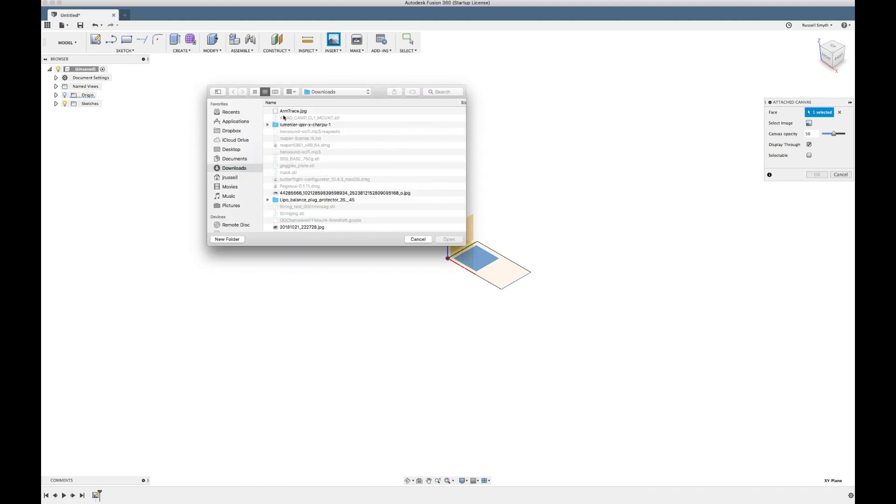
{"action": "left_click", "coordinate": [289, 110]}
{"action": "key", "text": "Return"}
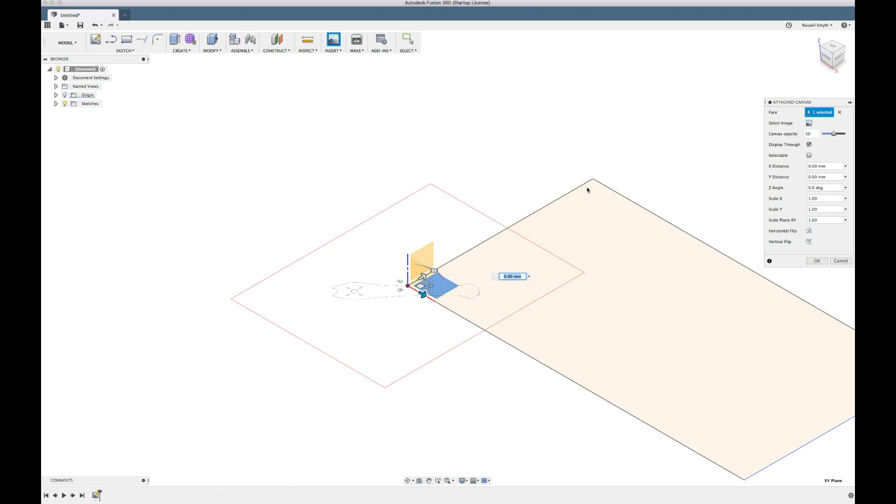
- Rotate the canvas to a Z angle of -46 degrees in the top view so the arm lies horizontally
{"action": "left_click", "coordinate": [833, 47]}
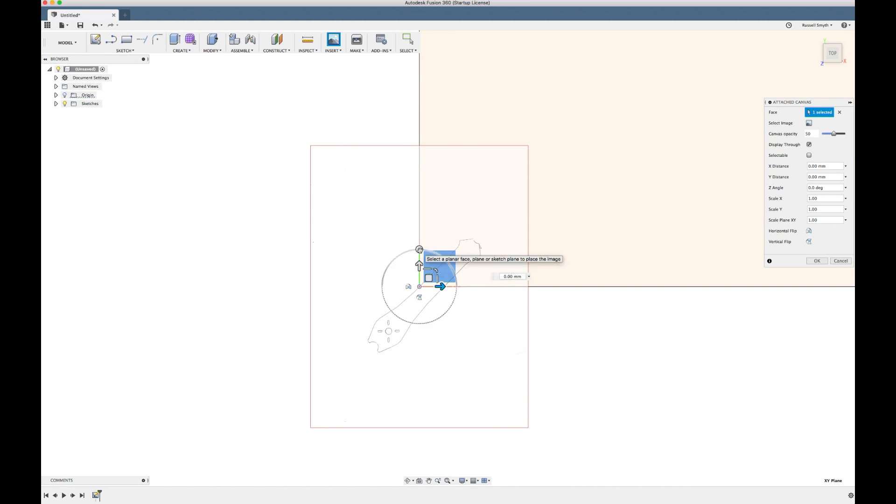
{"action": "left_click_drag", "start_coordinate": [419, 249], "coordinate": [451, 258]}
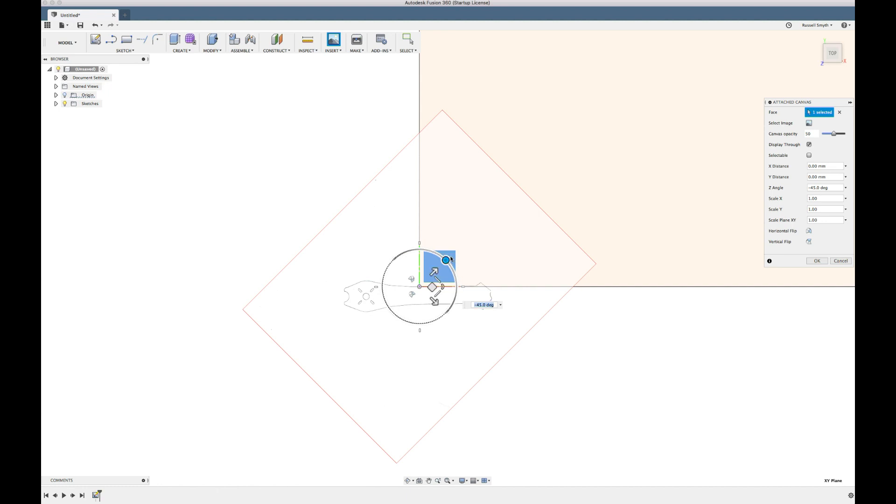
{"action": "scroll", "coordinate": [435, 298], "scroll_direction": "up", "scroll_amount": 4}
{"action": "scroll", "coordinate": [436, 299], "scroll_direction": "up", "scroll_amount": 2}
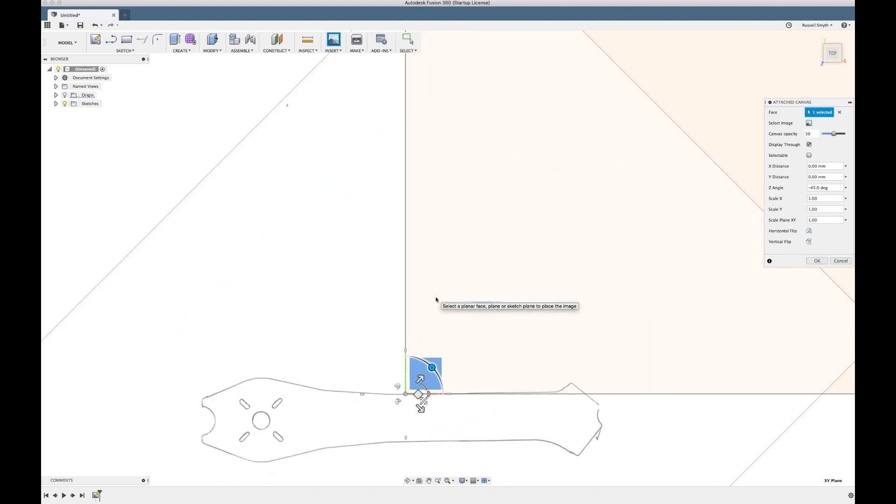
{"action": "scroll", "coordinate": [435, 299], "scroll_direction": "down", "scroll_amount": 3}
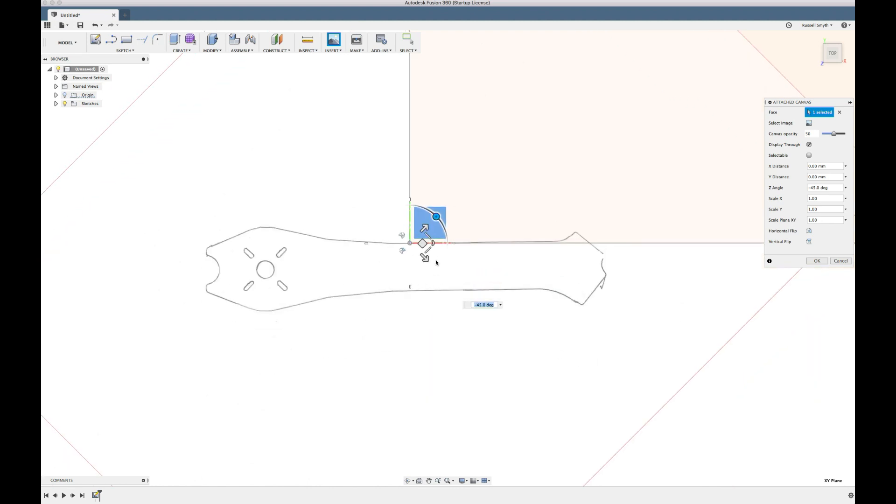
{"action": "left_click", "coordinate": [489, 304]}
{"action": "type", "text": "6"}
{"action": "key", "text": "Return"}
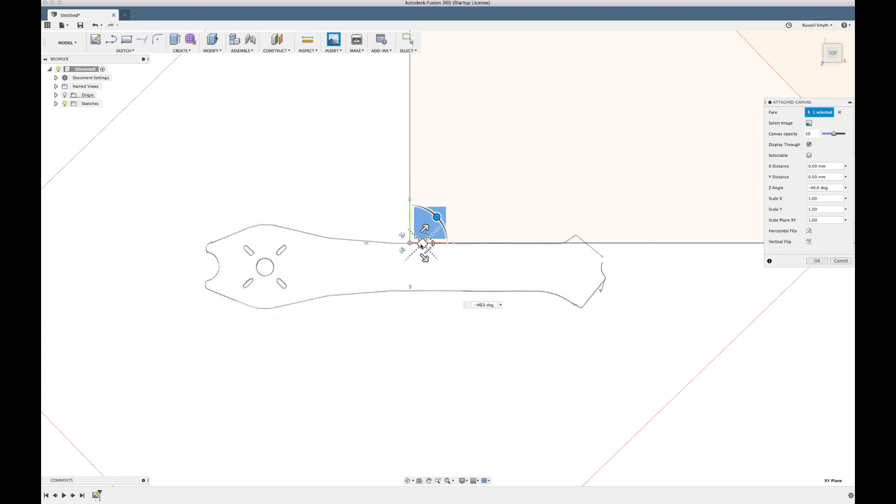
- Move the canvas by about -1.673 mm in X and -0.146 mm in Y, aligning the arm's lower edge with the origin, and accept the placement
{"action": "left_click_drag", "start_coordinate": [422, 243], "coordinate": [366, 197]}
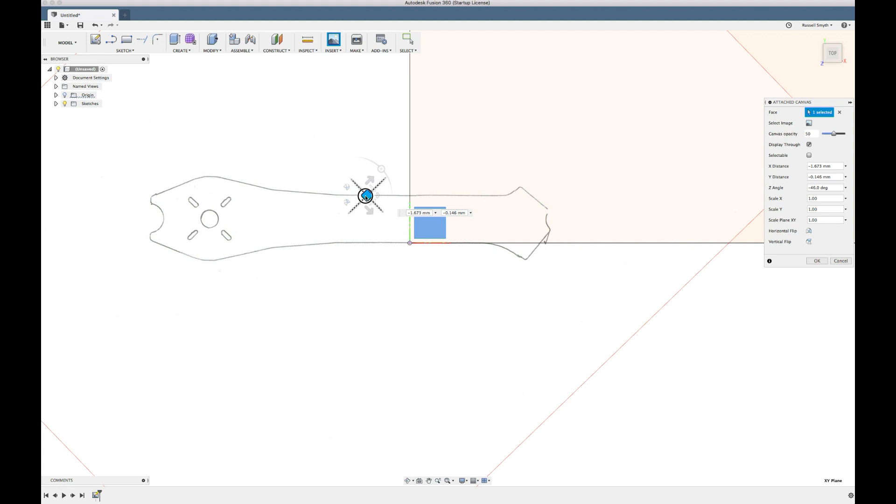
{"action": "left_click_drag", "start_coordinate": [366, 198], "coordinate": [367, 198]}
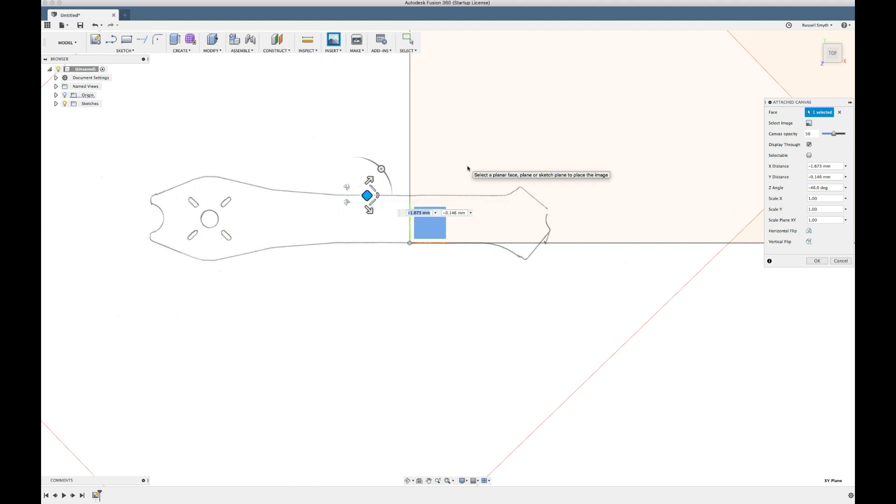
{"action": "key", "text": "Return"}
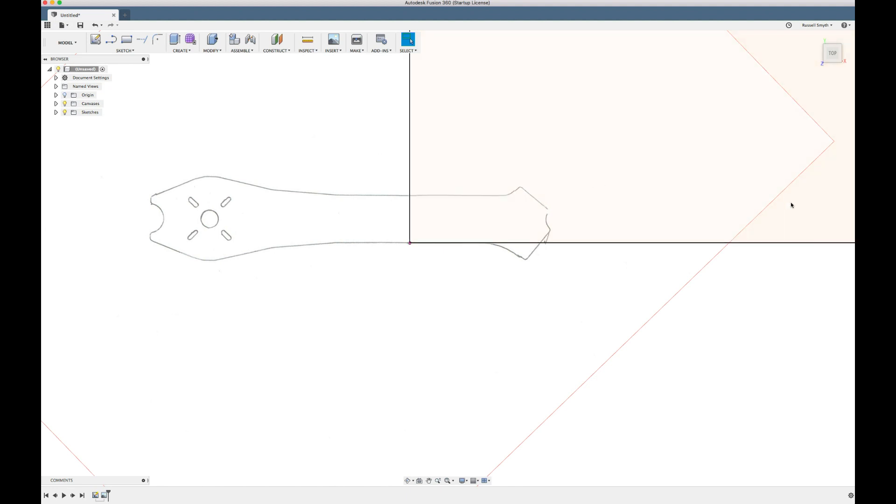
- Calibrate the ArmTrace canvas by picking the arm's lower and upper edges along the origin's vertical line and setting their distance to 16.25 mm
{"action": "scroll", "coordinate": [397, 188], "scroll_direction": "down", "scroll_amount": 3}
{"action": "scroll", "coordinate": [397, 188], "scroll_direction": "down", "scroll_amount": 4}
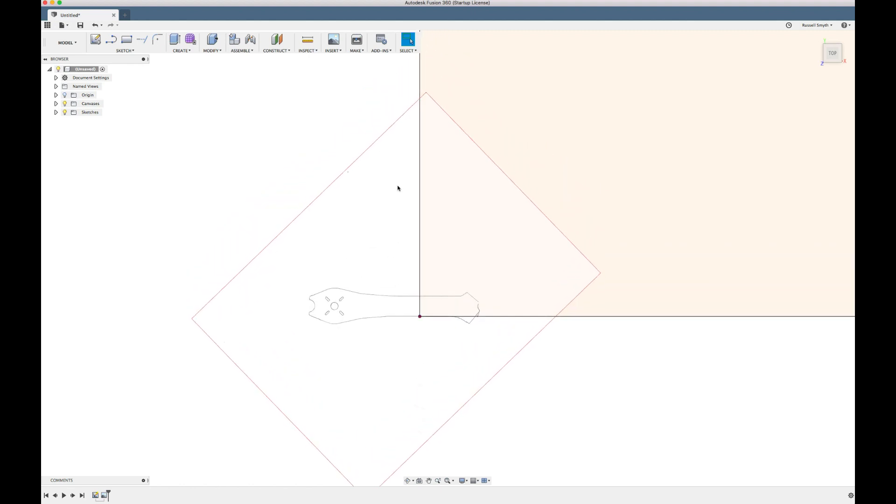
{"action": "scroll", "coordinate": [398, 188], "scroll_direction": "up", "scroll_amount": 4}
{"action": "scroll", "coordinate": [398, 188], "scroll_direction": "down", "scroll_amount": 3}
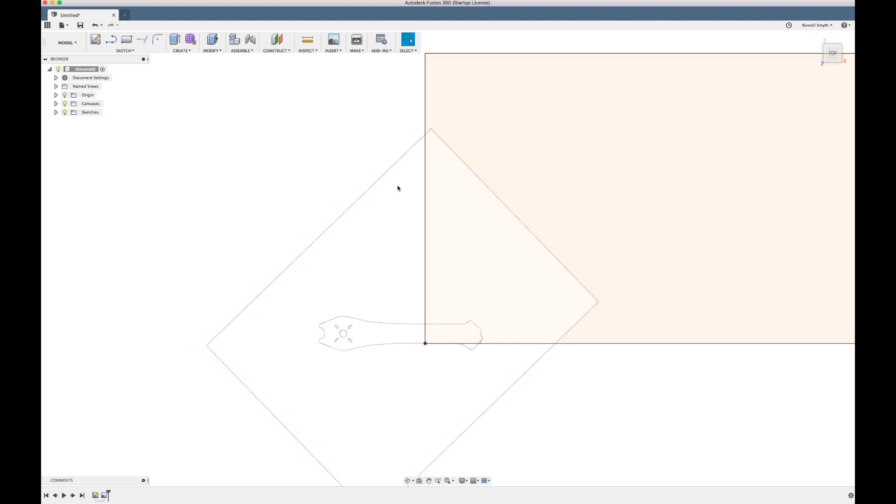
{"action": "left_click", "coordinate": [57, 105]}
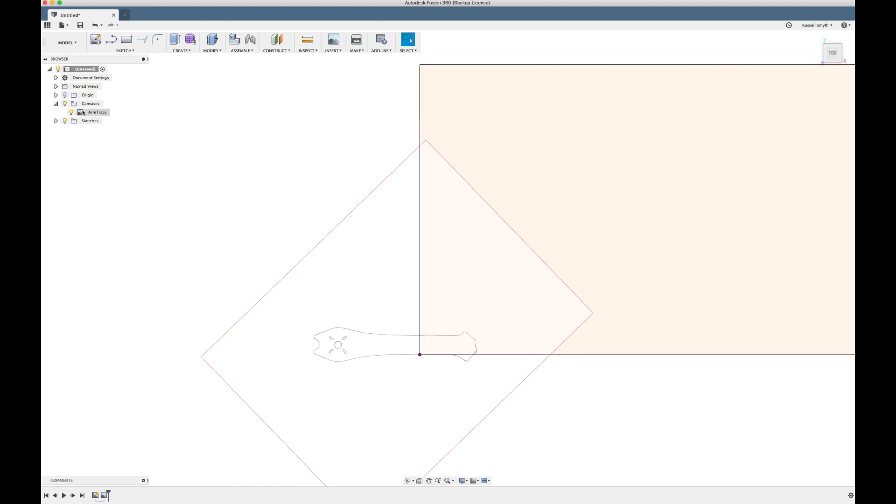
{"action": "right_click", "coordinate": [92, 113]}
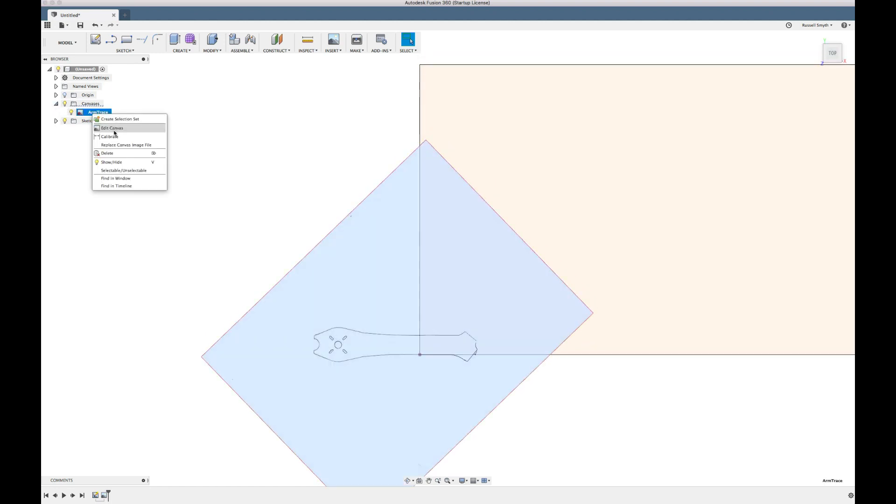
{"action": "left_click", "coordinate": [115, 138]}
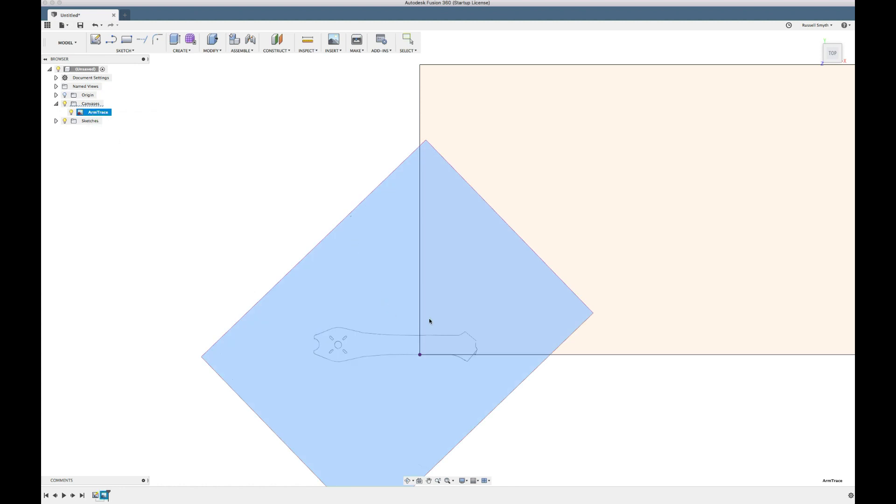
{"action": "scroll", "coordinate": [456, 262], "scroll_direction": "up", "scroll_amount": 3}
{"action": "scroll", "coordinate": [456, 261], "scroll_direction": "up", "scroll_amount": 5}
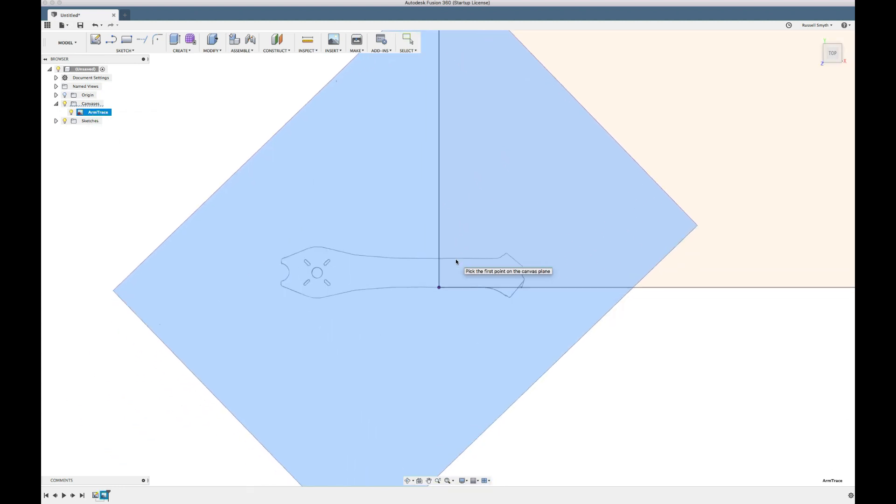
{"action": "scroll", "coordinate": [456, 260], "scroll_direction": "up", "scroll_amount": 5}
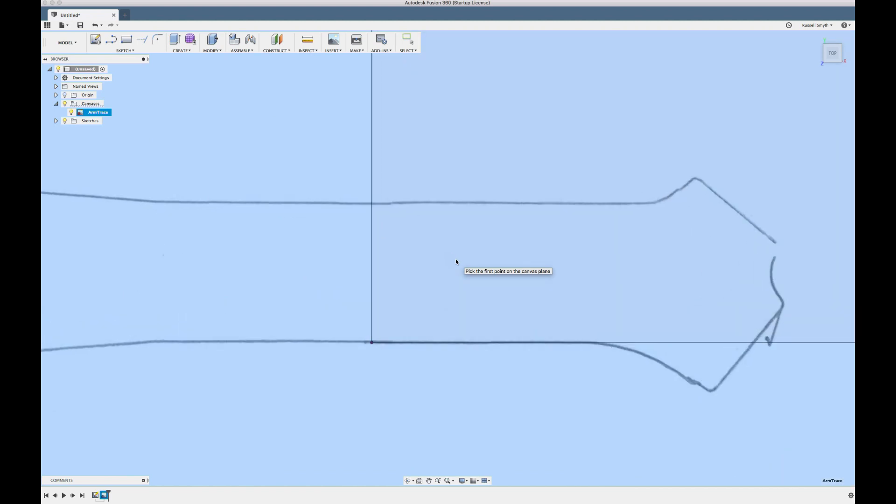
{"action": "scroll", "coordinate": [456, 259], "scroll_direction": "up", "scroll_amount": 3}
{"action": "scroll", "coordinate": [456, 259], "scroll_direction": "left", "scroll_amount": 3}
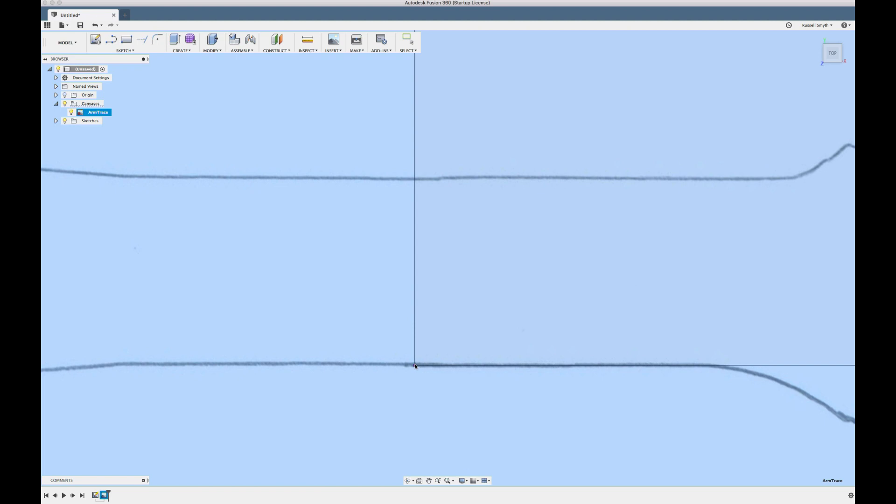
{"action": "scroll", "coordinate": [415, 366], "scroll_direction": "up", "scroll_amount": 3}
{"action": "scroll", "coordinate": [415, 363], "scroll_direction": "up", "scroll_amount": 2}
{"action": "scroll", "coordinate": [414, 363], "scroll_direction": "left", "scroll_amount": 3}
{"action": "scroll", "coordinate": [414, 363], "scroll_direction": "down", "scroll_amount": 3}
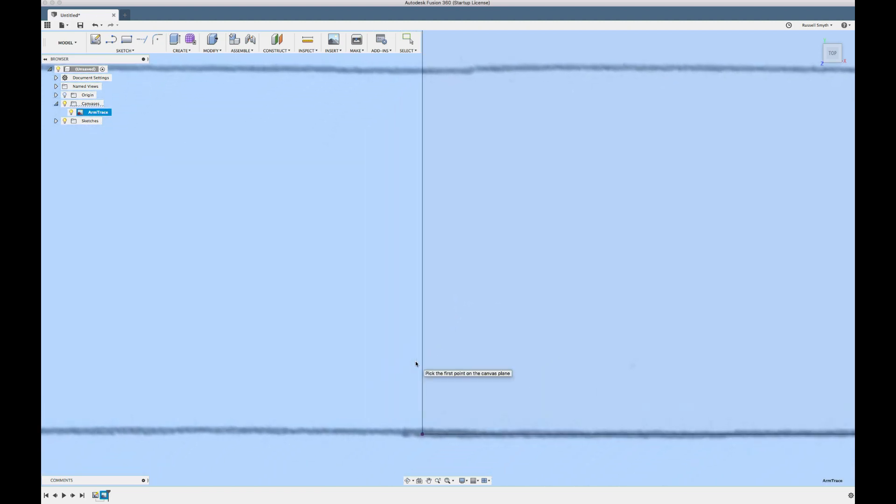
{"action": "scroll", "coordinate": [415, 364], "scroll_direction": "up", "scroll_amount": 2}
{"action": "scroll", "coordinate": [415, 364], "scroll_direction": "up", "scroll_amount": 1}
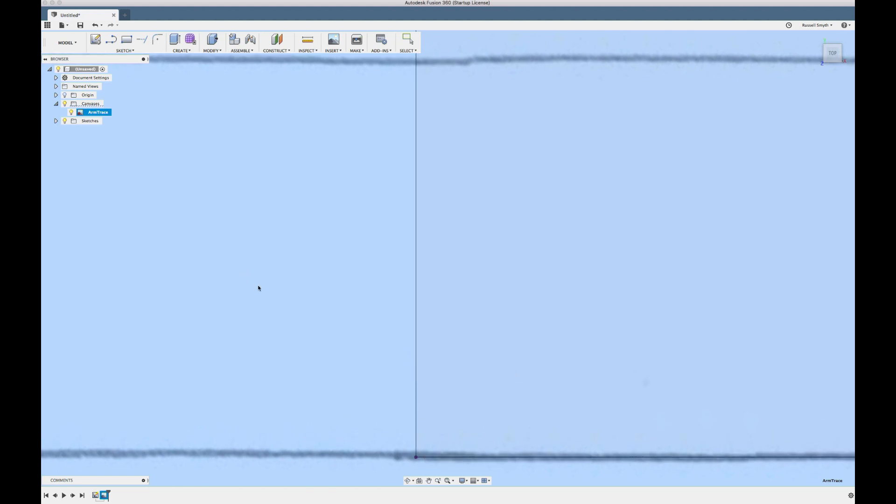
{"action": "left_click", "coordinate": [417, 453]}
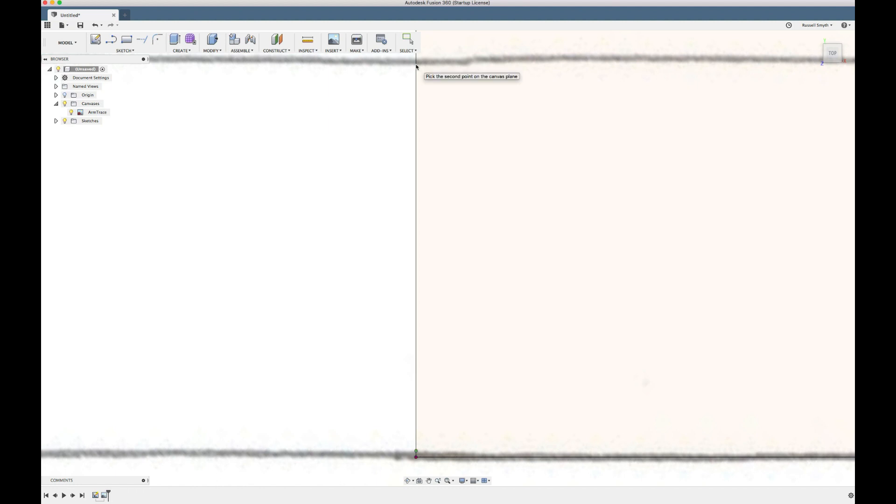
{"action": "left_click", "coordinate": [416, 67]}
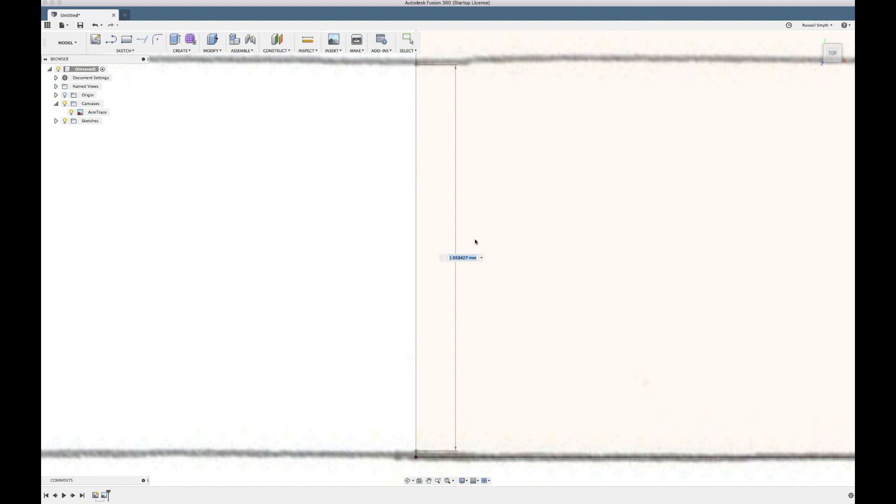
{"action": "type", "text": "16.25"}
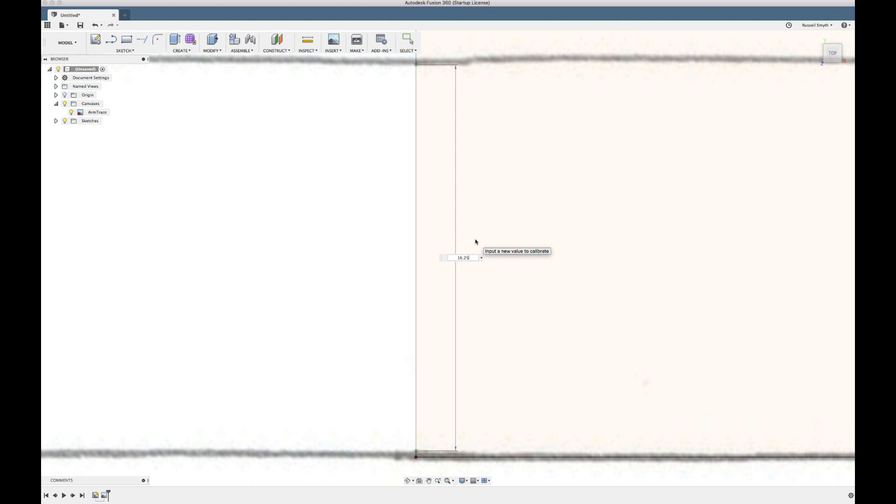
{"action": "key", "text": "Return"}
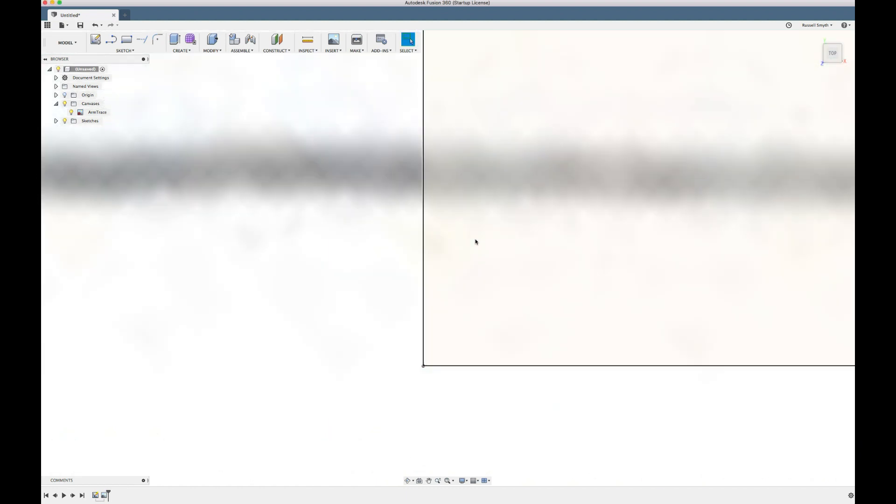
- Edit the ArmTrace canvas, moving it up in Y and by -10 mm in X so the arm's shaft overlaps the reference rectangle
{"action": "scroll", "coordinate": [475, 242], "scroll_direction": "down", "scroll_amount": 10}
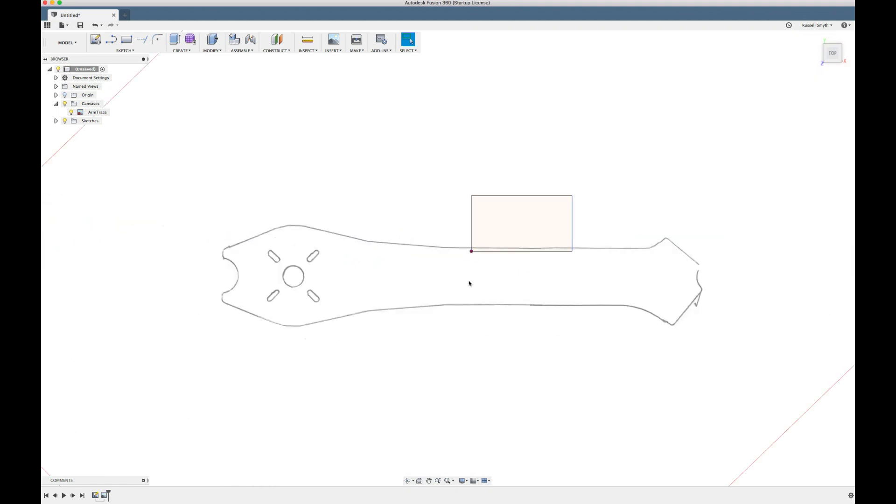
{"action": "scroll", "coordinate": [465, 279], "scroll_direction": "down", "scroll_amount": 3}
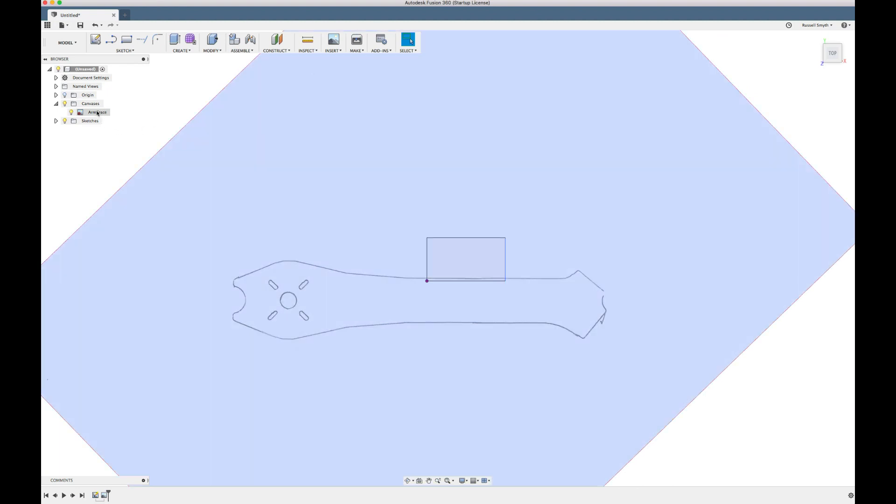
{"action": "right_click", "coordinate": [97, 113]}
{"action": "left_click", "coordinate": [115, 126]}
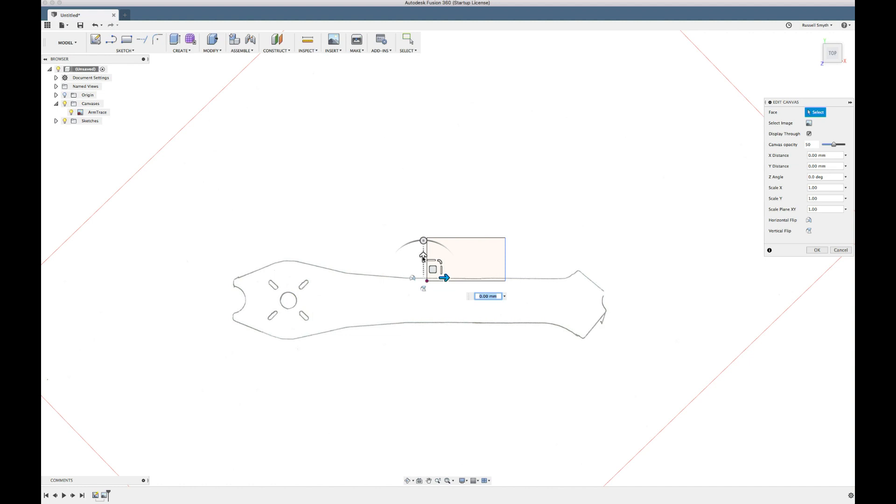
{"action": "left_click_drag", "start_coordinate": [423, 258], "coordinate": [424, 239]}
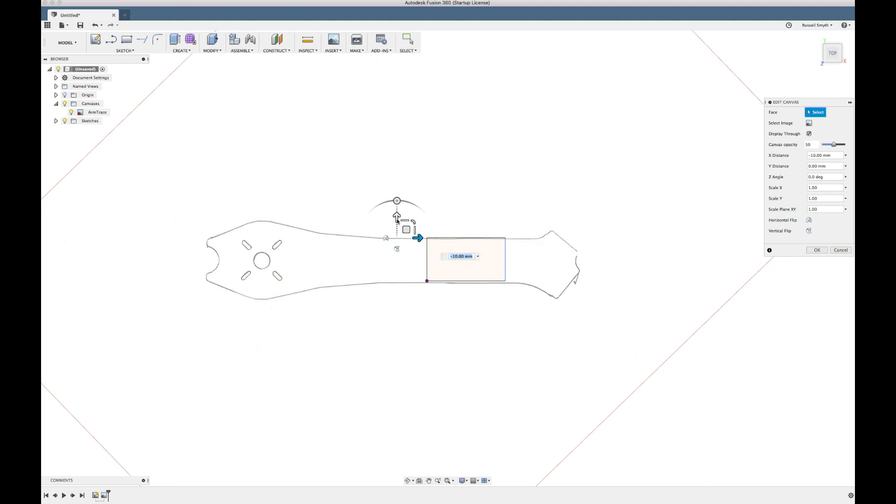
- Shift the canvas another 0.50 mm in Y to line up the arm's edges with the reference rectangle, and accept the placement
{"action": "mouse_move", "coordinate": [396, 219]}
{"action": "left_mouse_down"}
{"action": "mouse_move", "coordinate": [397, 211]}
{"action": "mouse_move", "coordinate": [396, 218]}
{"action": "left_mouse_up"}
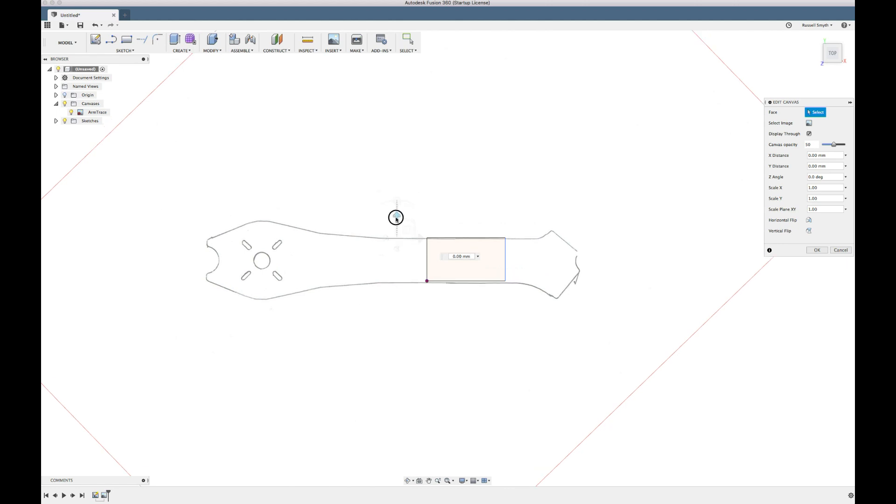
{"action": "left_click", "coordinate": [396, 217]}
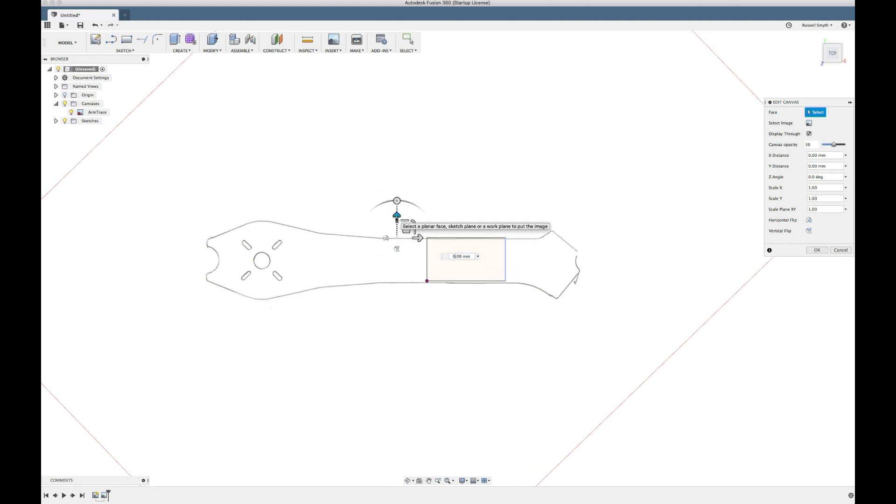
{"action": "left_click", "coordinate": [397, 218]}
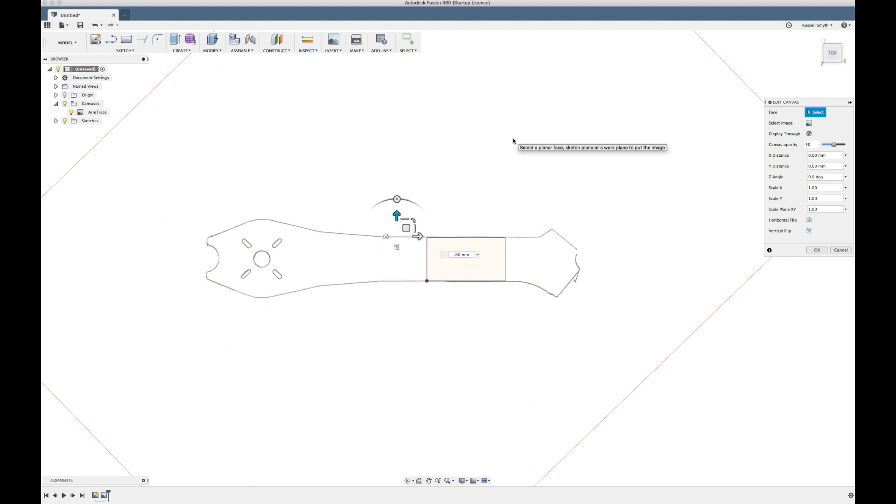
{"action": "scroll", "coordinate": [513, 141], "scroll_direction": "up", "scroll_amount": 8}
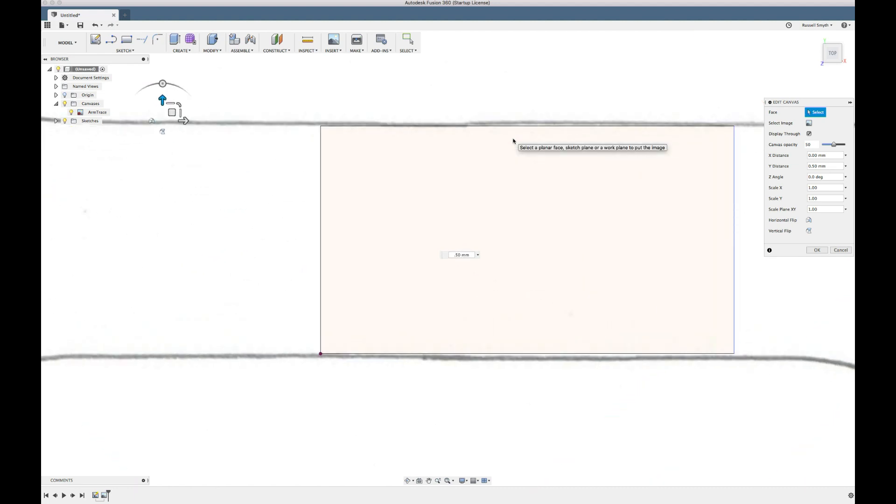
{"action": "scroll", "coordinate": [513, 141], "scroll_direction": "down", "scroll_amount": 5}
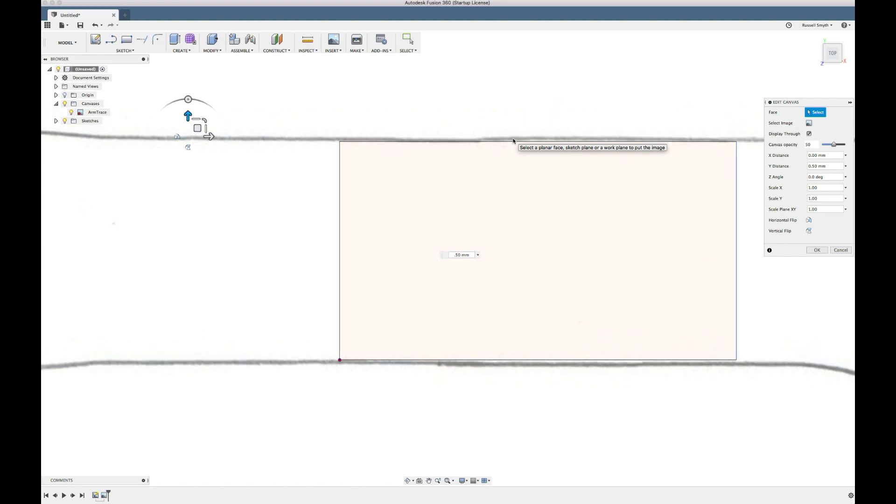
{"action": "scroll", "coordinate": [517, 144], "scroll_direction": "down", "scroll_amount": 2}
{"action": "scroll", "coordinate": [517, 144], "scroll_direction": "down", "scroll_amount": 3}
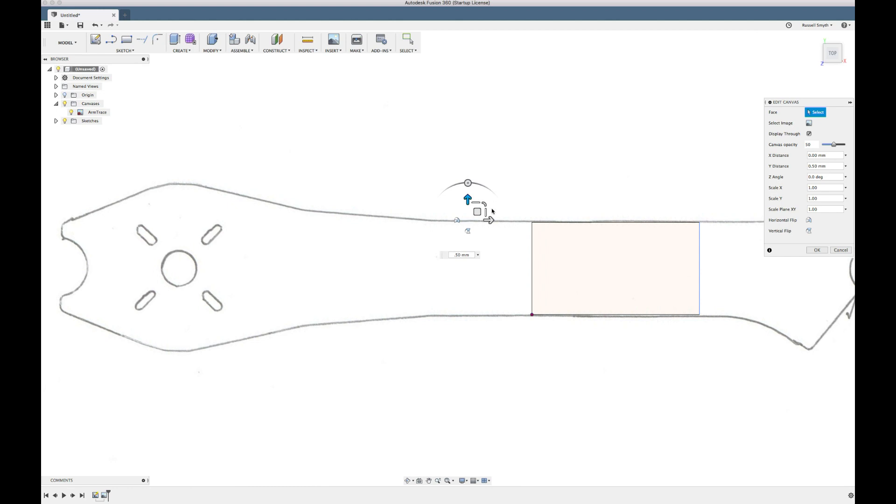
{"action": "key", "text": "Tab"}
{"action": "key", "text": "Return"}
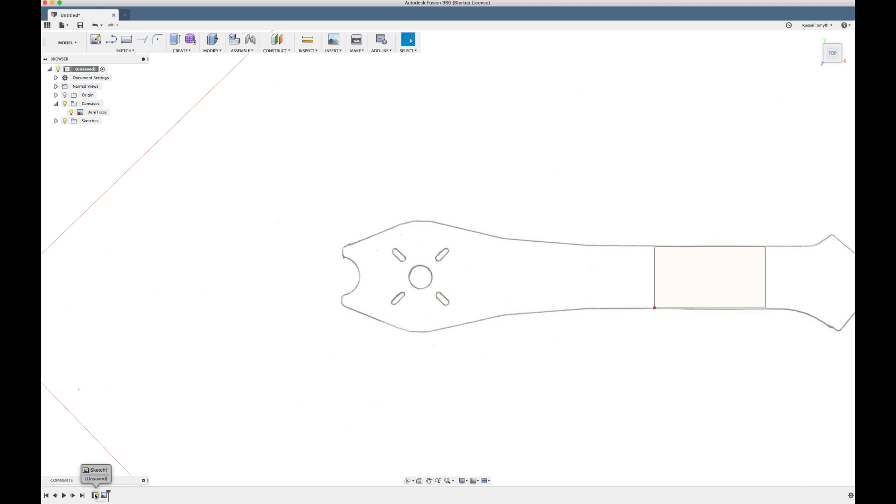
- Rename the rectangle sketch to REFERENCE and hide it
{"action": "left_click", "coordinate": [56, 121]}
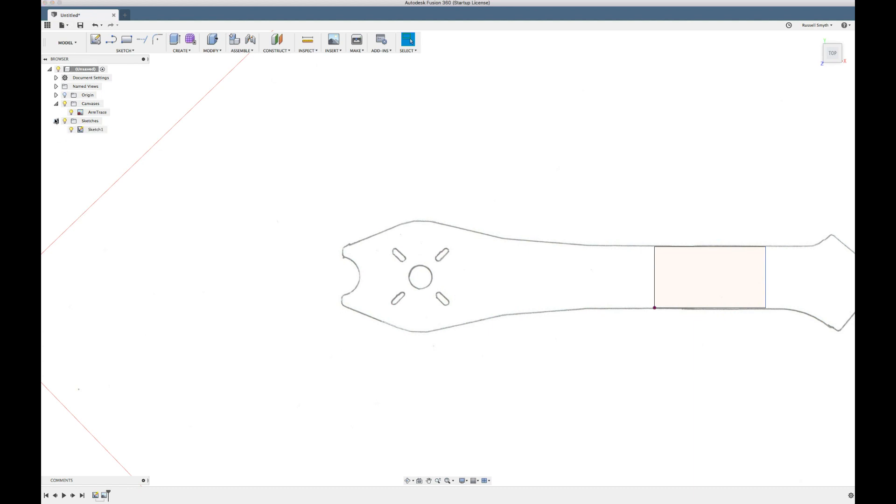
{"action": "left_click", "coordinate": [70, 131]}
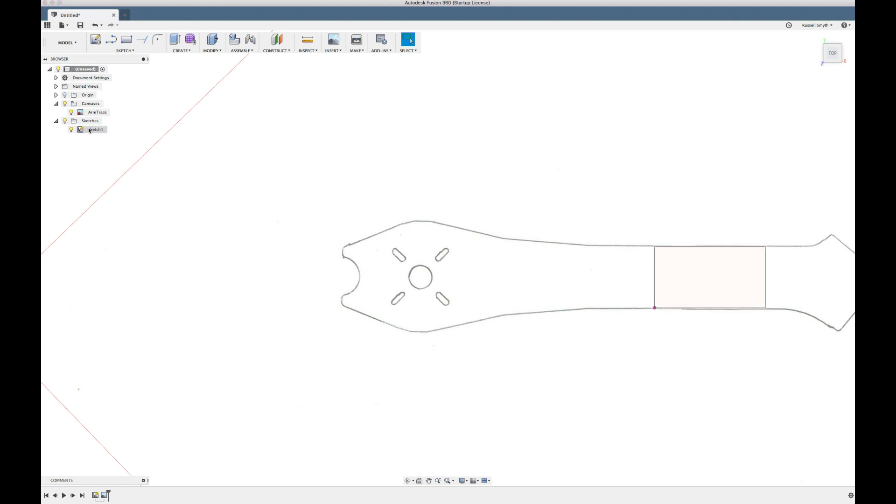
{"action": "left_click", "coordinate": [89, 130]}
{"action": "double_click", "coordinate": [89, 129]}
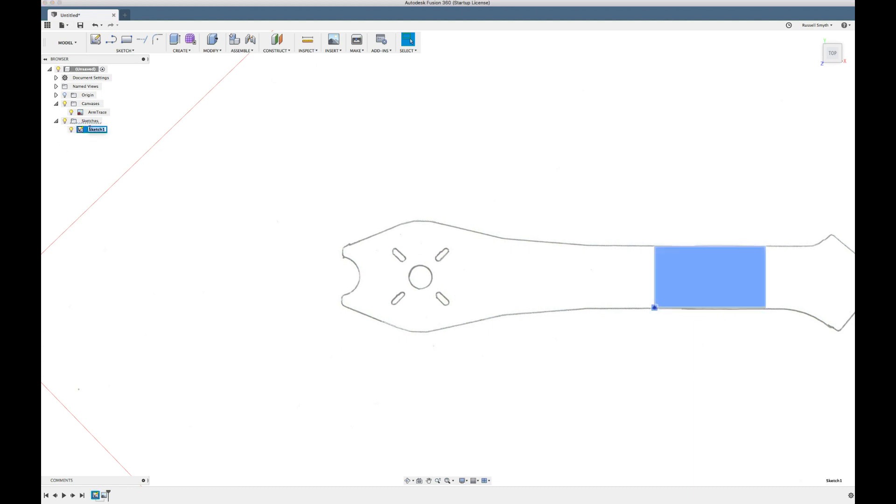
{"action": "key", "text": "BackSpace"}
{"action": "type", "text": "REFERENCE"}
{"action": "key", "text": "Return"}
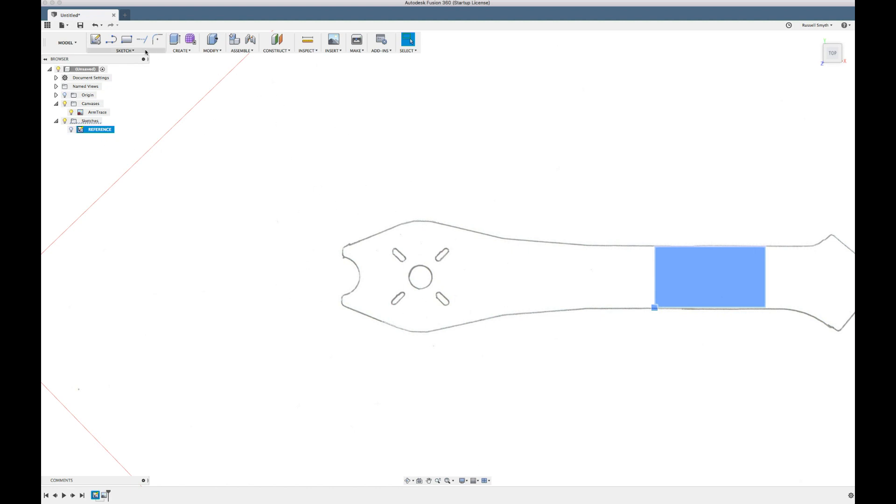
- Create a new sketch on the XY plane over the arm tracing, and show the origin planes and axes
{"action": "left_click", "coordinate": [125, 51]}
{"action": "left_click", "coordinate": [123, 60]}
{"action": "left_click", "coordinate": [556, 232]}
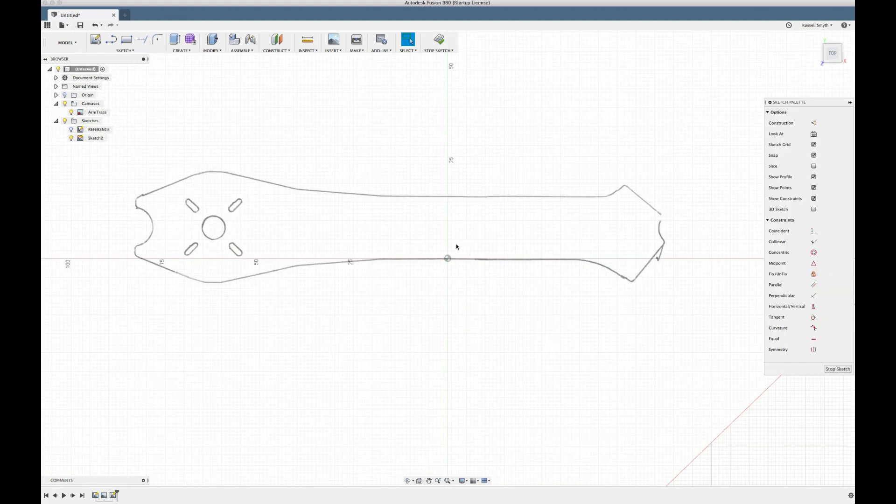
{"action": "left_click", "coordinate": [66, 96]}
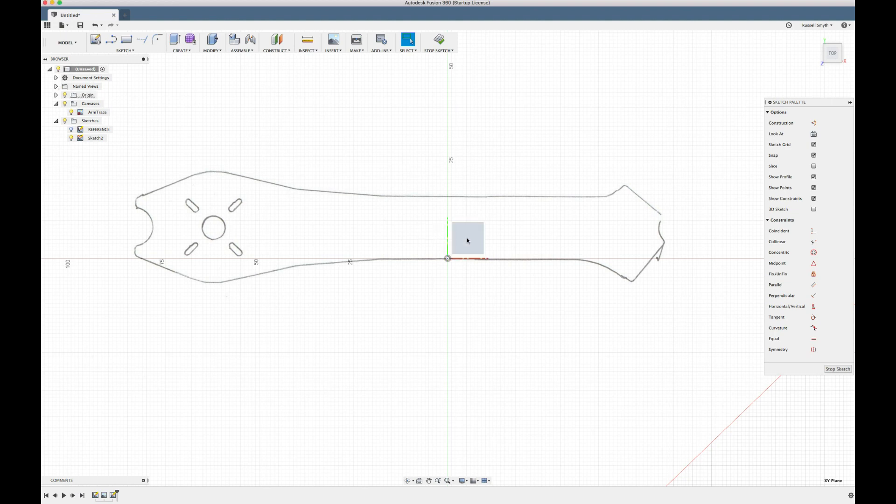
{"action": "left_click", "coordinate": [467, 240]}
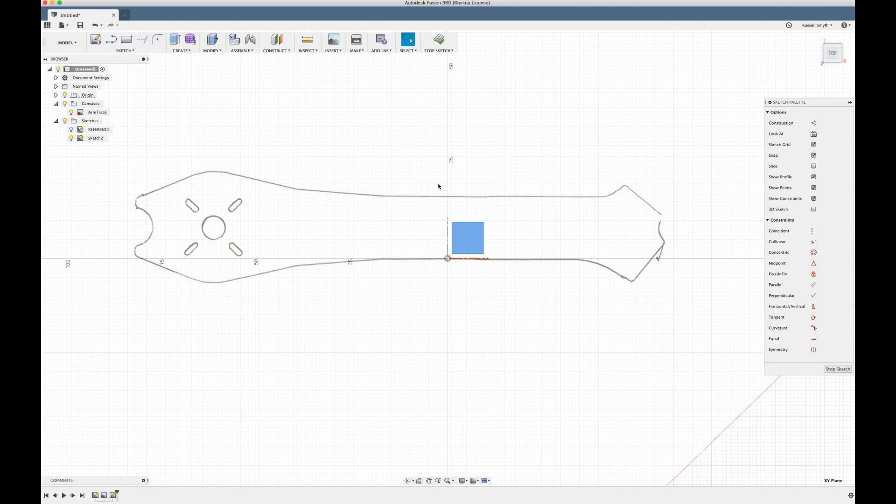
{"action": "scroll", "coordinate": [362, 170], "scroll_direction": "left", "scroll_amount": 5}
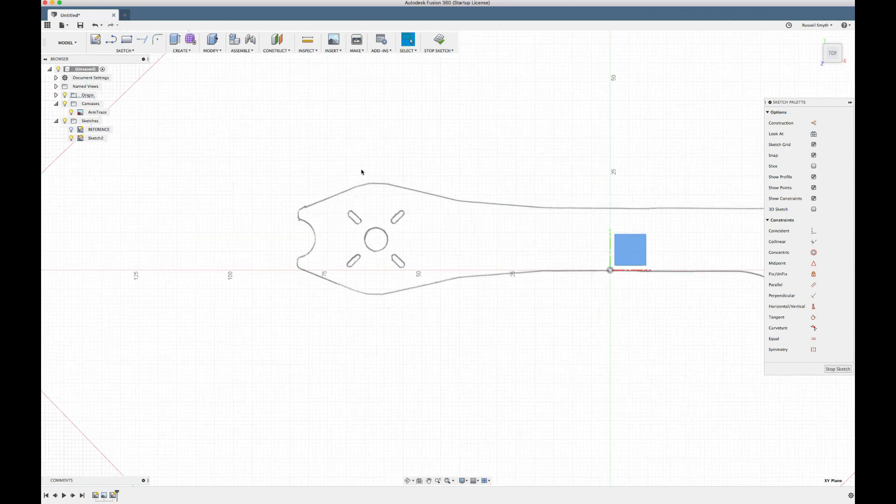
{"action": "scroll", "coordinate": [361, 170], "scroll_direction": "up", "scroll_amount": 6}
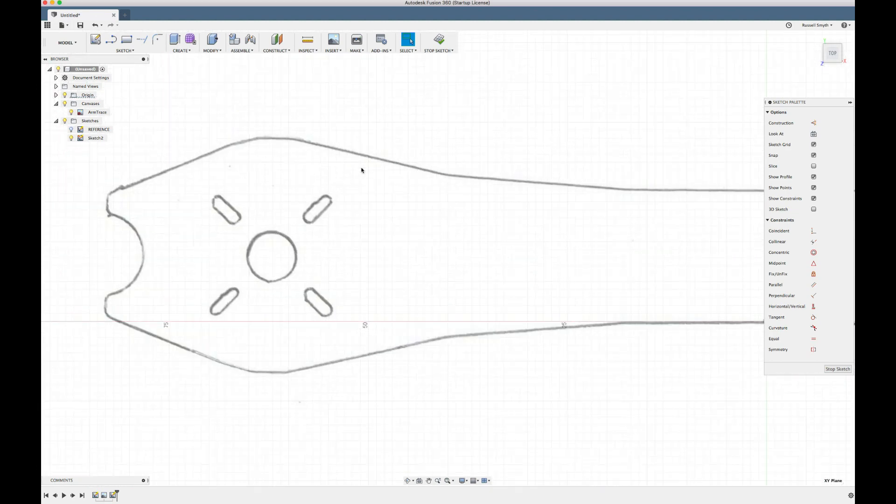
{"action": "scroll", "coordinate": [361, 170], "scroll_direction": "left", "scroll_amount": 5}
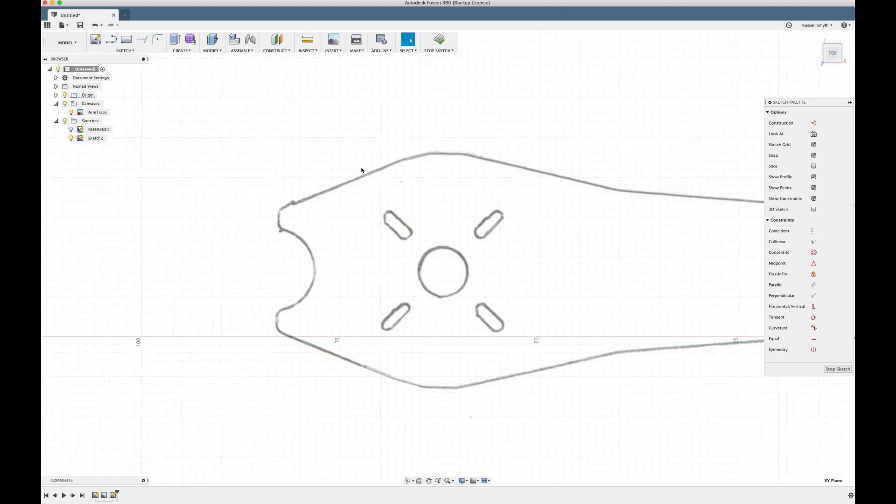
- Draw a three-point circle, about 6.48 mm in diameter, over the outer edge of the traced central hole between the four slots
{"action": "scroll", "coordinate": [362, 171], "scroll_direction": "up", "scroll_amount": 2}
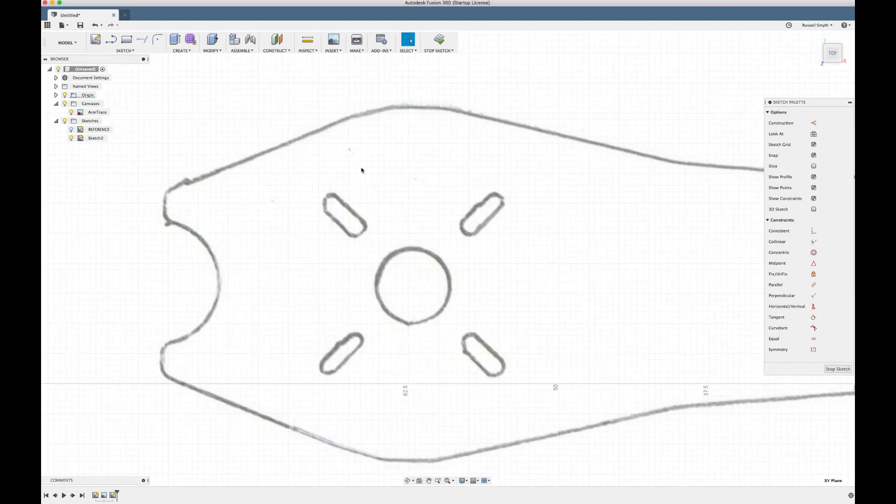
{"action": "scroll", "coordinate": [361, 171], "scroll_direction": "up", "scroll_amount": 2}
{"action": "scroll", "coordinate": [361, 170], "scroll_direction": "down", "scroll_amount": 2}
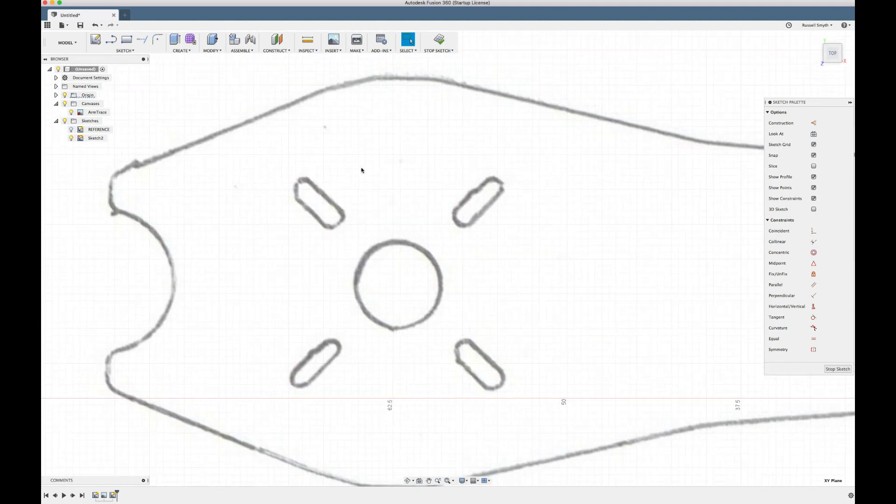
{"action": "scroll", "coordinate": [361, 170], "scroll_direction": "up", "scroll_amount": 3}
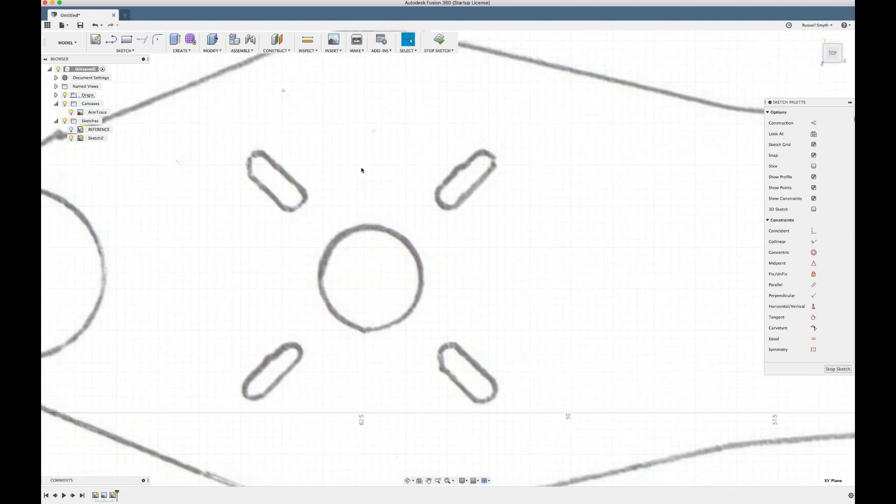
{"action": "scroll", "coordinate": [362, 170], "scroll_direction": "up", "scroll_amount": 5}
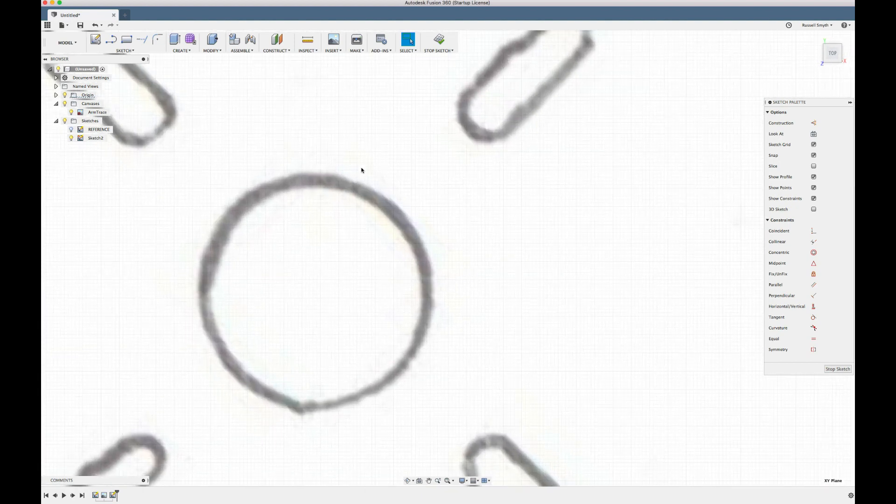
{"action": "scroll", "coordinate": [361, 170], "scroll_direction": "left", "scroll_amount": 2}
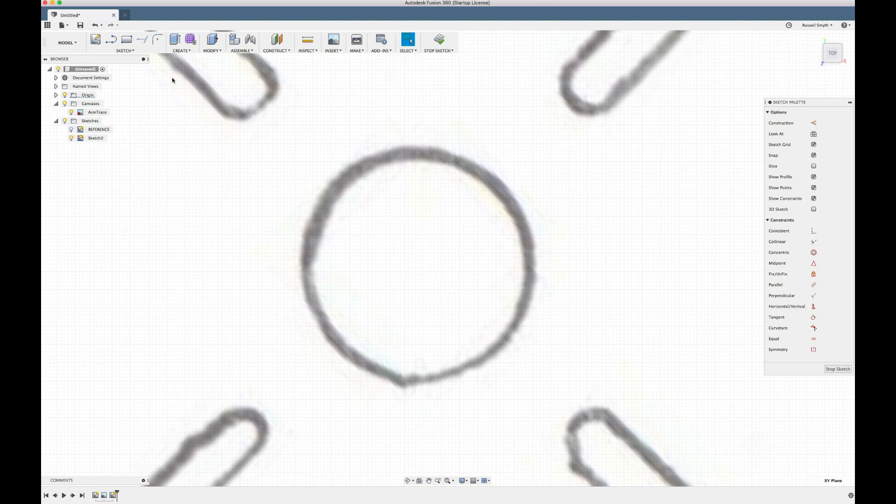
{"action": "left_click", "coordinate": [125, 51]}
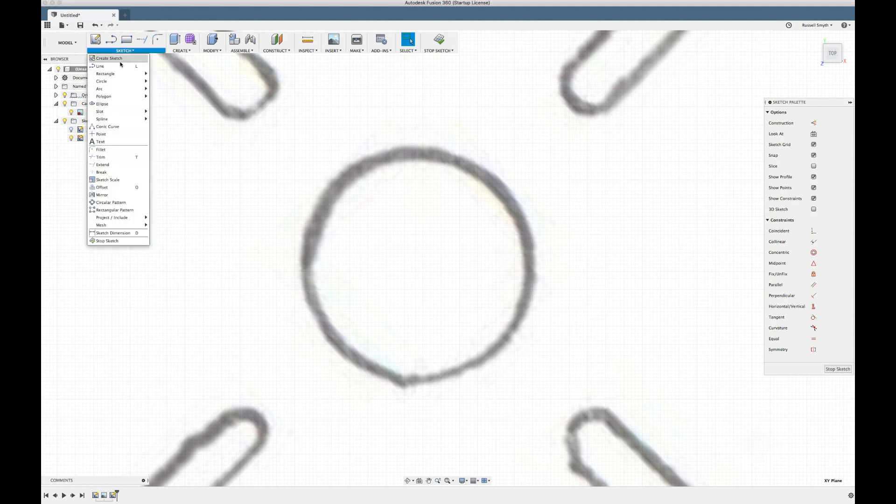
{"action": "mouse_move", "coordinate": [116, 82]}
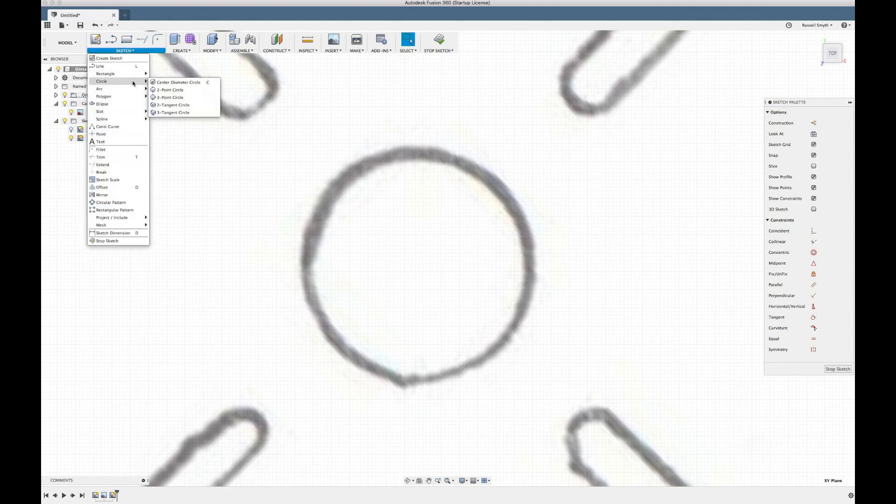
{"action": "left_click", "coordinate": [171, 89]}
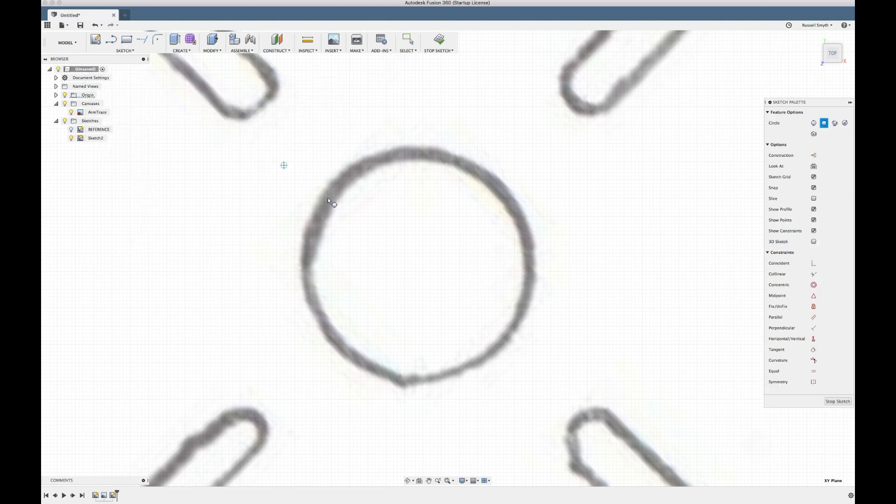
{"action": "left_click", "coordinate": [413, 145]}
{"action": "left_click", "coordinate": [455, 159]}
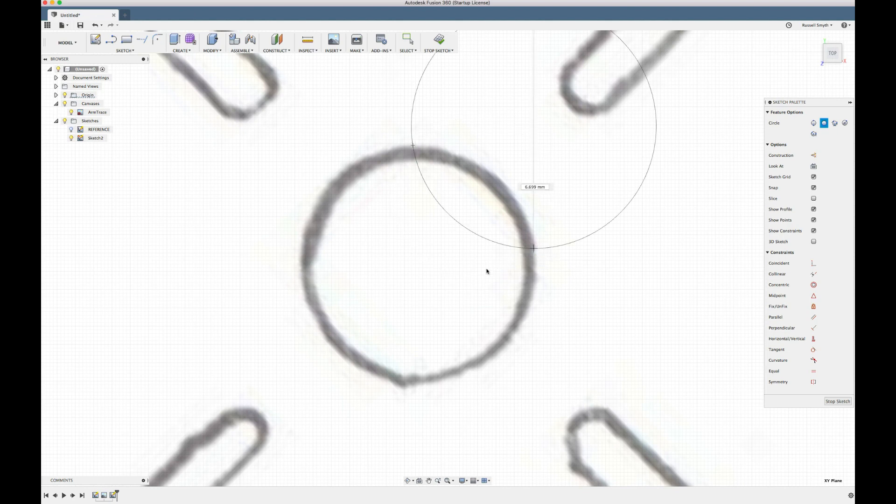
{"action": "left_click", "coordinate": [351, 363]}
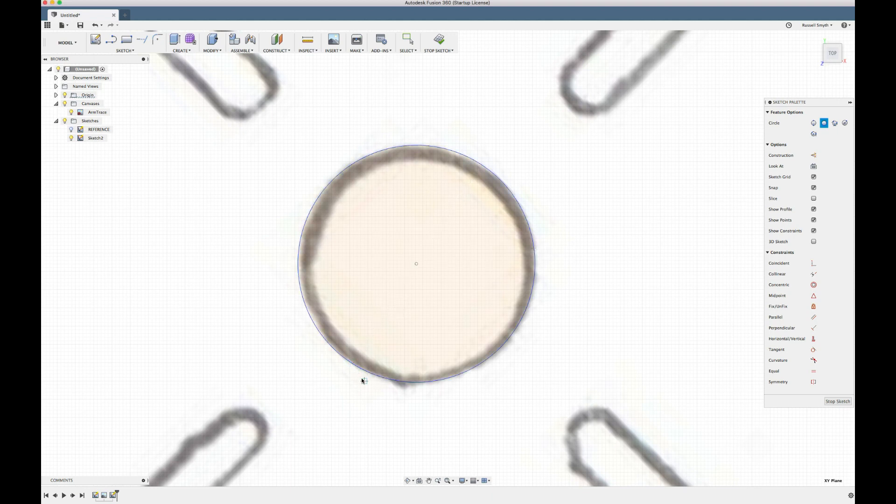
{"action": "key", "text": "Escape"}
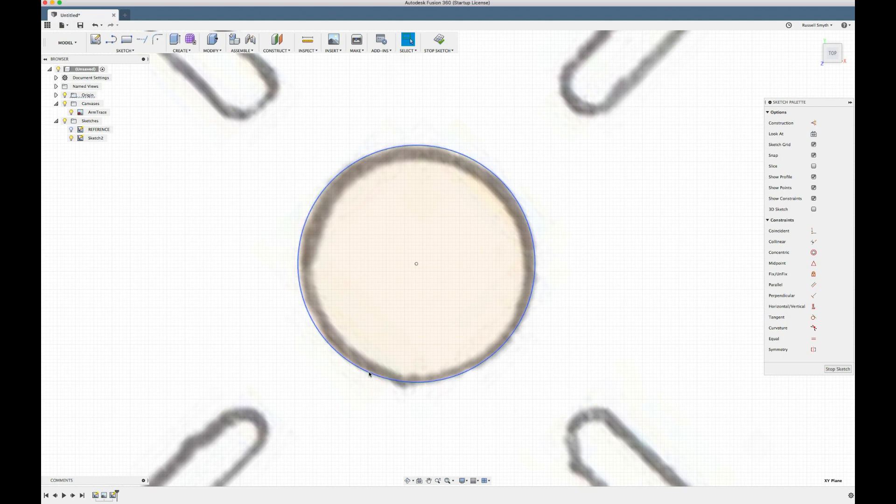
- Dimension the central hole circle with a diameter of 6.5 mm
{"action": "left_click", "coordinate": [367, 371]}
{"action": "key", "text": "Escape"}
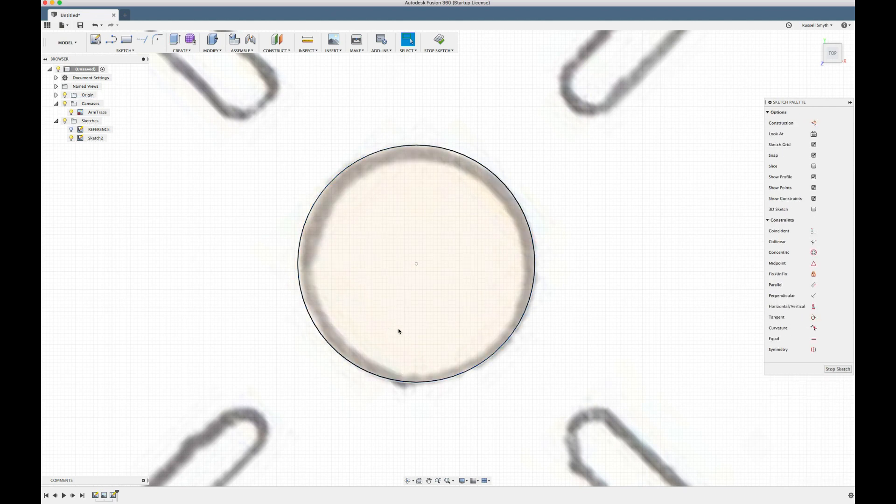
{"action": "left_click", "coordinate": [367, 362]}
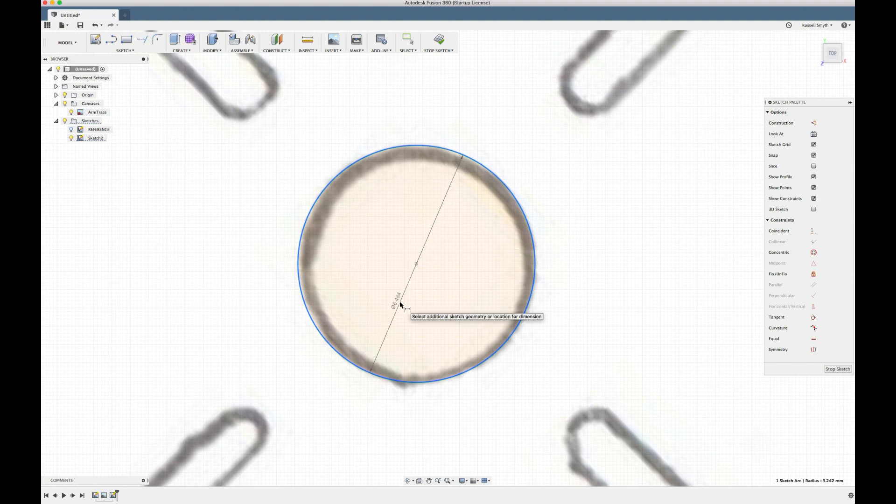
{"action": "left_click", "coordinate": [400, 304]}
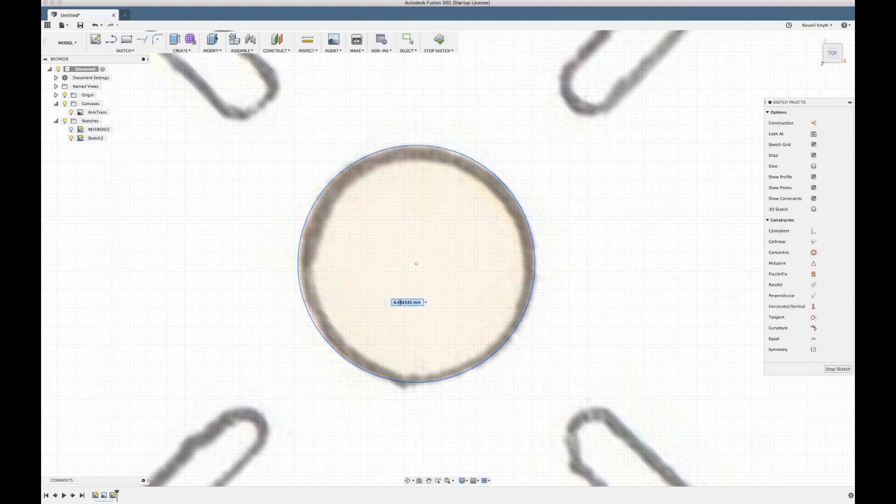
{"action": "type", "text": "6.5"}
{"action": "key", "text": "Return"}
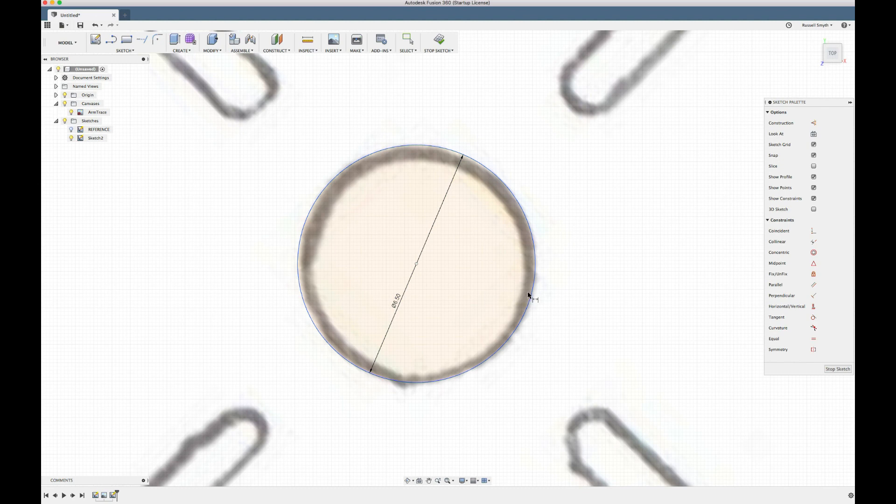
{"action": "key", "text": "Escape"}
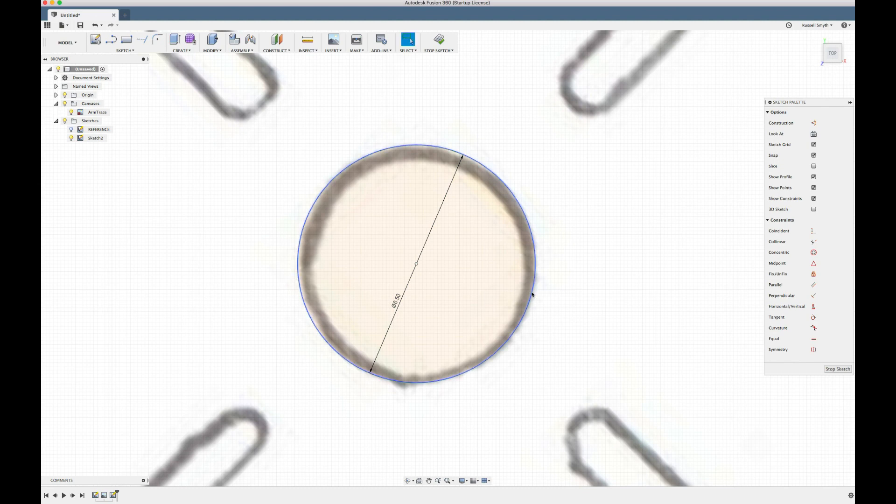
- Nudge the central circle by its centre point so it lines up with the traced hole outline
{"action": "left_click", "coordinate": [532, 294]}
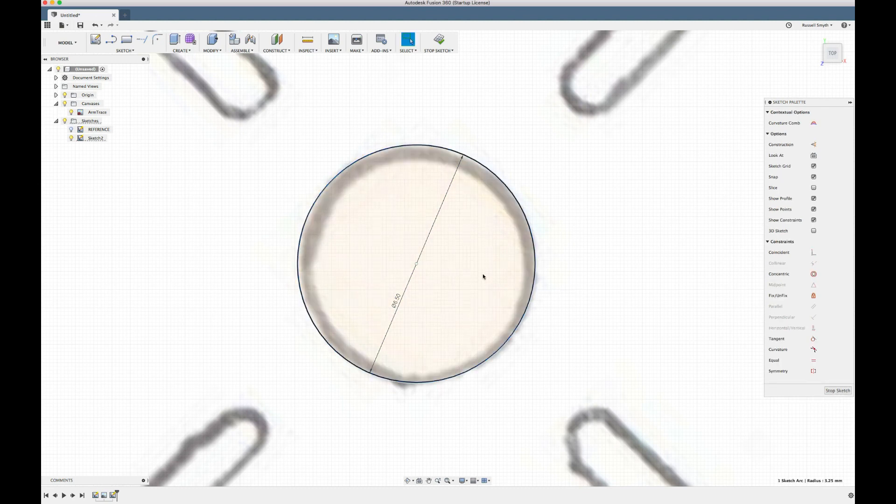
{"action": "left_click", "coordinate": [417, 265]}
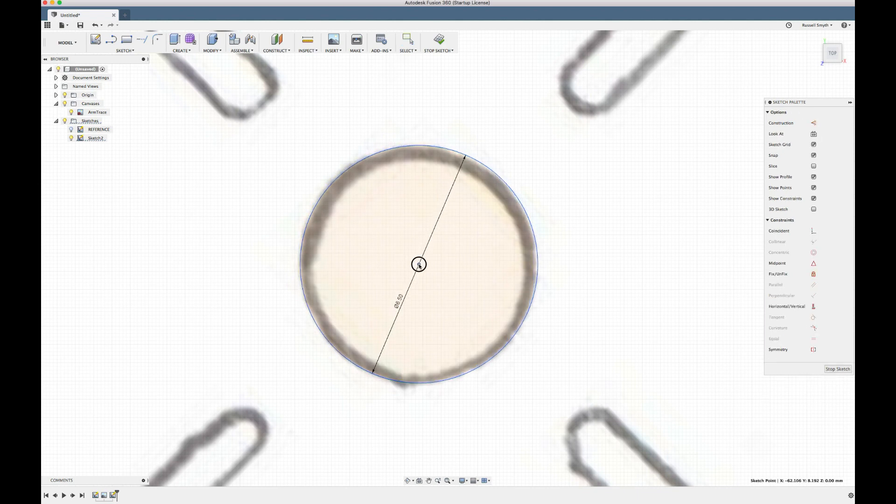
{"action": "left_click_drag", "start_coordinate": [419, 265], "coordinate": [417, 265]}
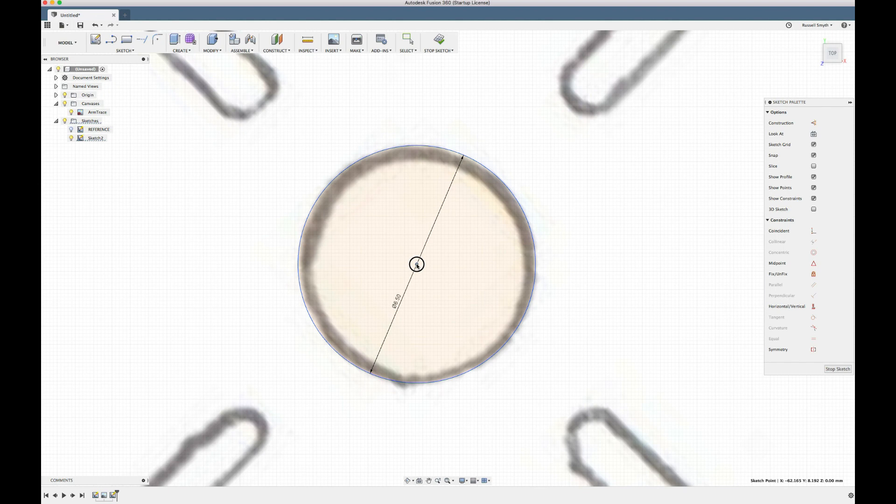
{"action": "left_click_drag", "start_coordinate": [416, 264], "coordinate": [417, 264]}
- Draw a three-point circle, about 10.58 mm in diameter, along the concave arc at the end of the traced arm
{"action": "scroll", "coordinate": [560, 269], "scroll_direction": "down", "scroll_amount": 5}
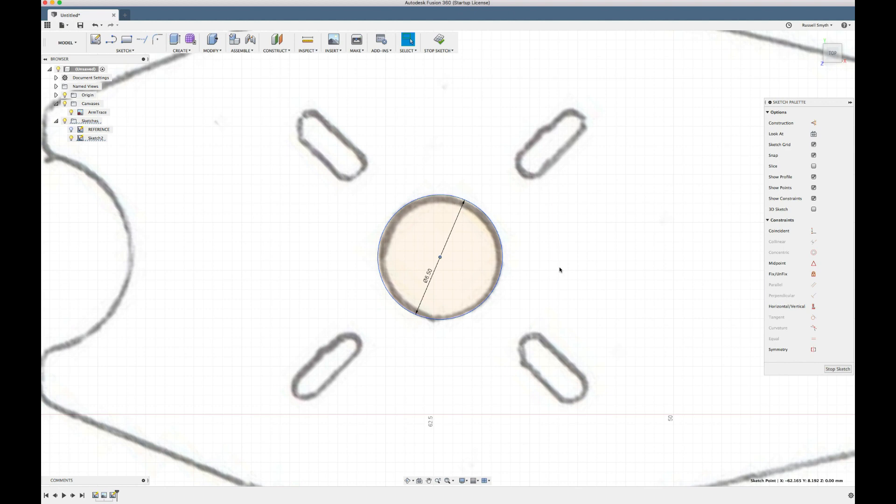
{"action": "scroll", "coordinate": [559, 267], "scroll_direction": "left", "scroll_amount": 5}
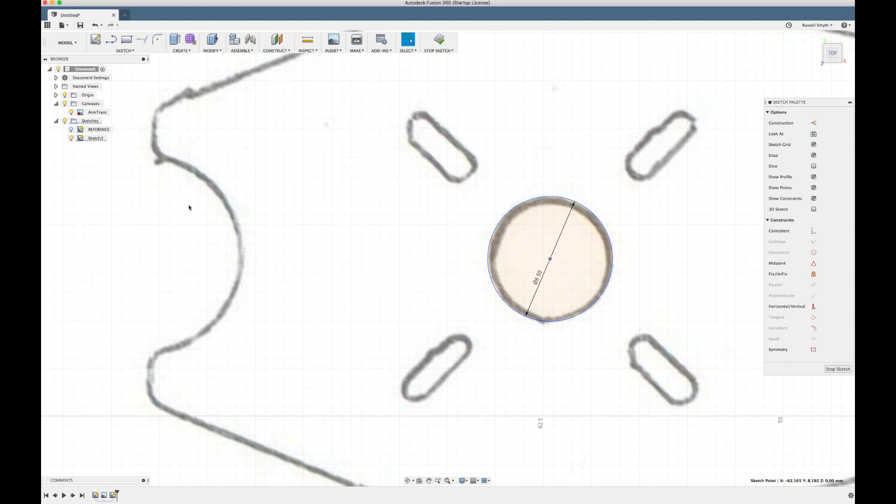
{"action": "left_click", "coordinate": [129, 53]}
{"action": "mouse_move", "coordinate": [123, 81]}
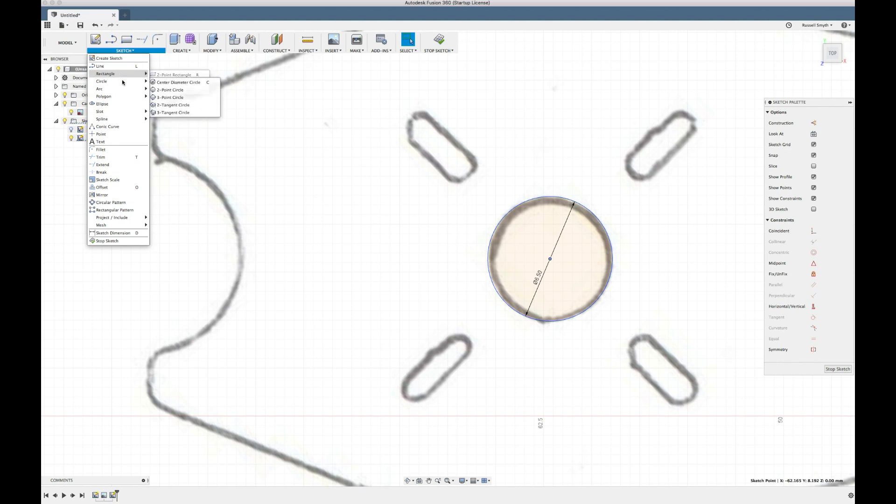
{"action": "left_click", "coordinate": [154, 82]}
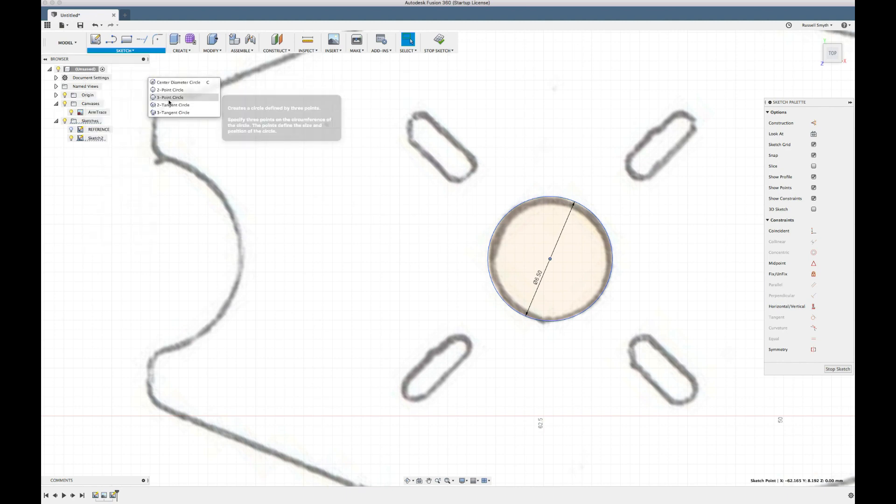
{"action": "scroll", "coordinate": [179, 164], "scroll_direction": "up", "scroll_amount": 3}
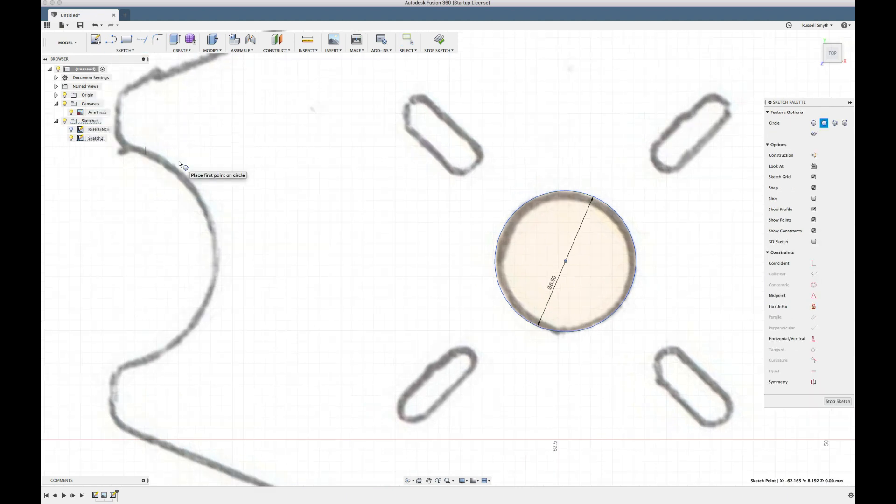
{"action": "scroll", "coordinate": [179, 162], "scroll_direction": "left", "scroll_amount": 10}
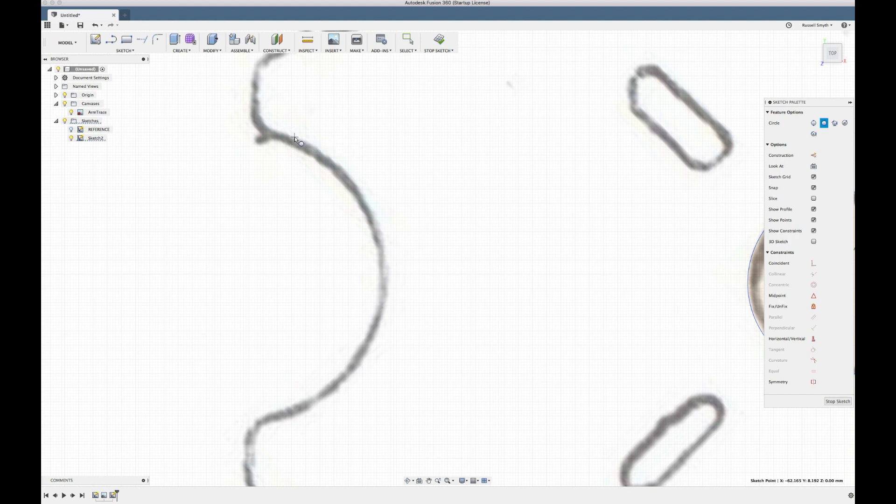
{"action": "left_click", "coordinate": [295, 136]}
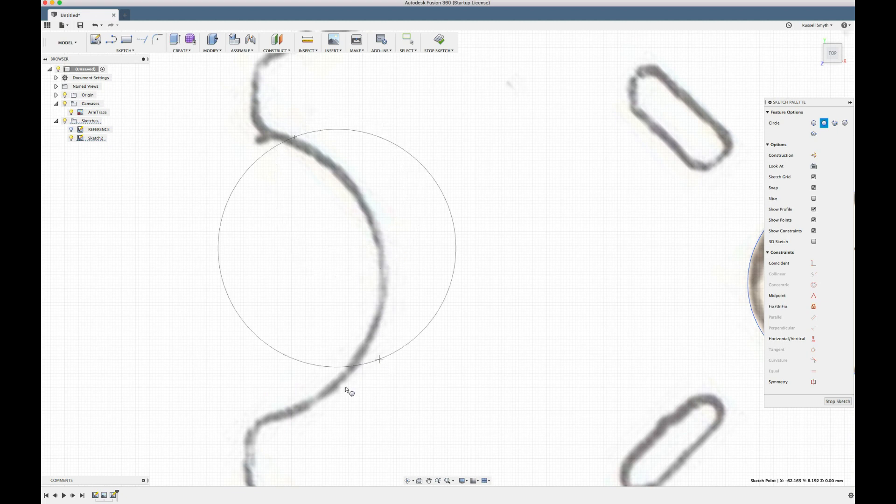
{"action": "left_click", "coordinate": [283, 419]}
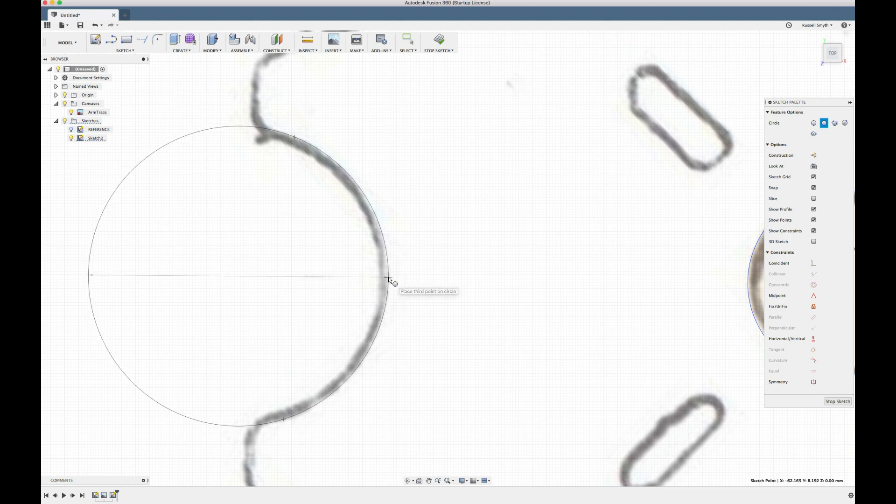
{"action": "left_click", "coordinate": [389, 279]}
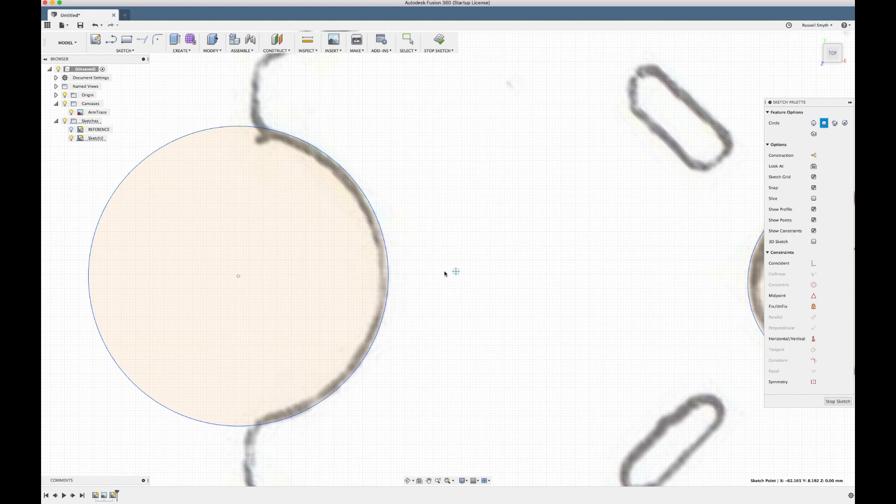
{"action": "key", "text": "Escape"}
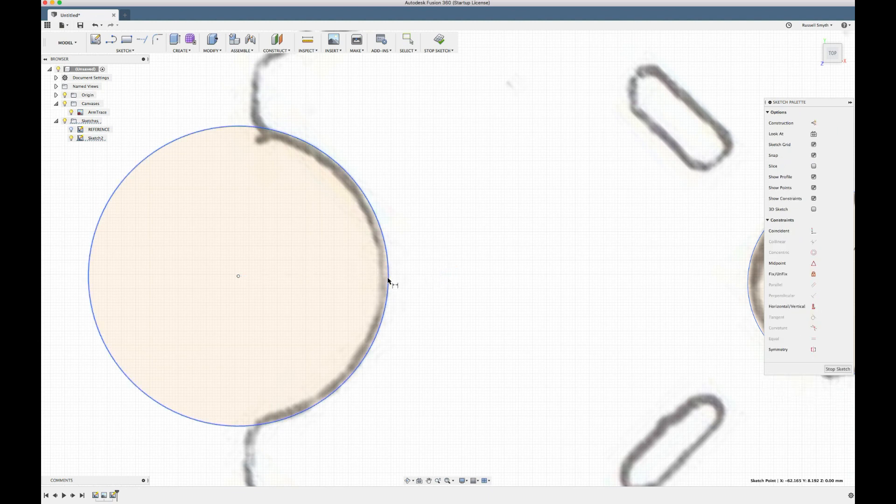
{"action": "left_click", "coordinate": [383, 279], "text": "shift"}
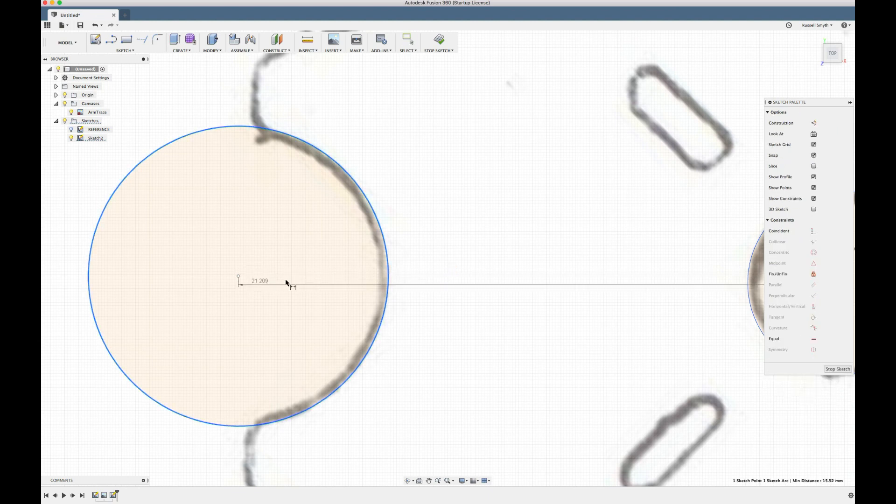
{"action": "key", "text": "Escape"}
{"action": "left_click", "coordinate": [407, 250]}
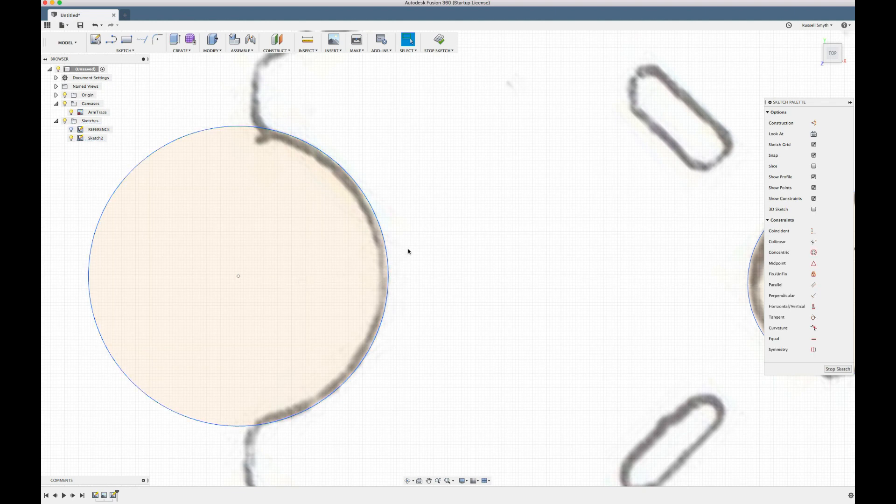
- Dimension the circle on the arm's concave end with a diameter of 10.5 mm
{"action": "left_click", "coordinate": [388, 265]}
{"action": "key", "text": "d"}
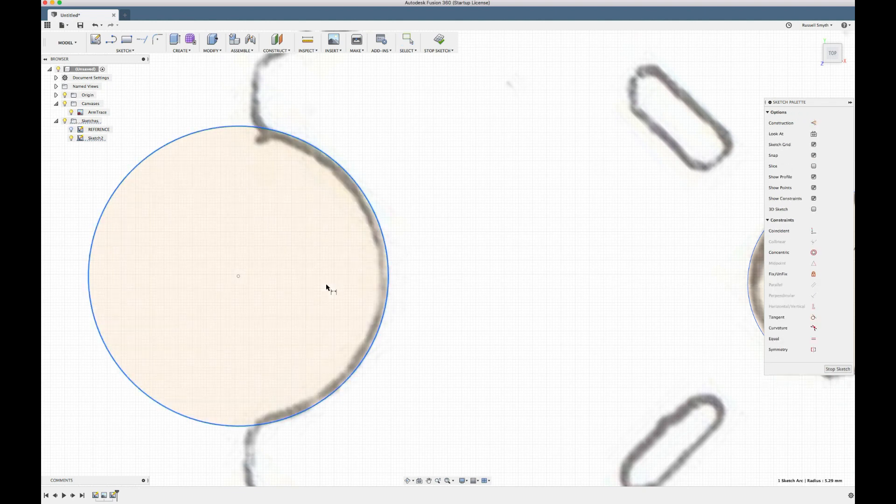
{"action": "left_click", "coordinate": [283, 272]}
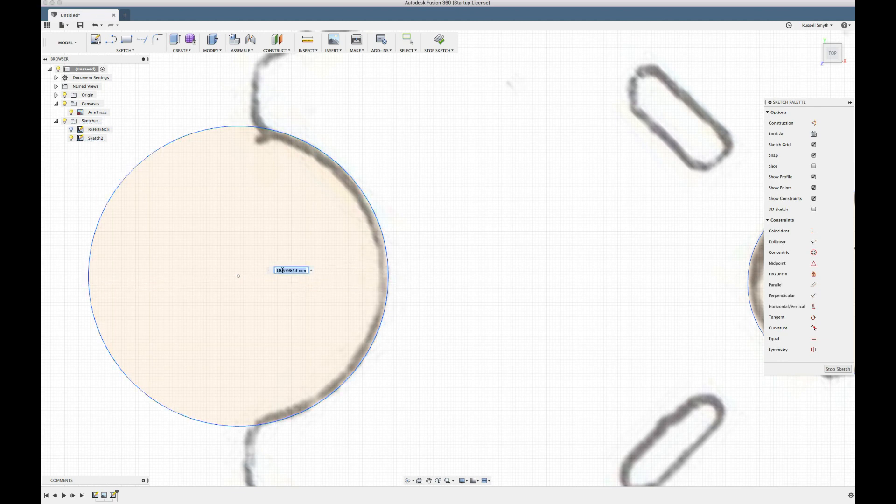
{"action": "type", "text": "10.5"}
{"action": "key", "text": "Return"}
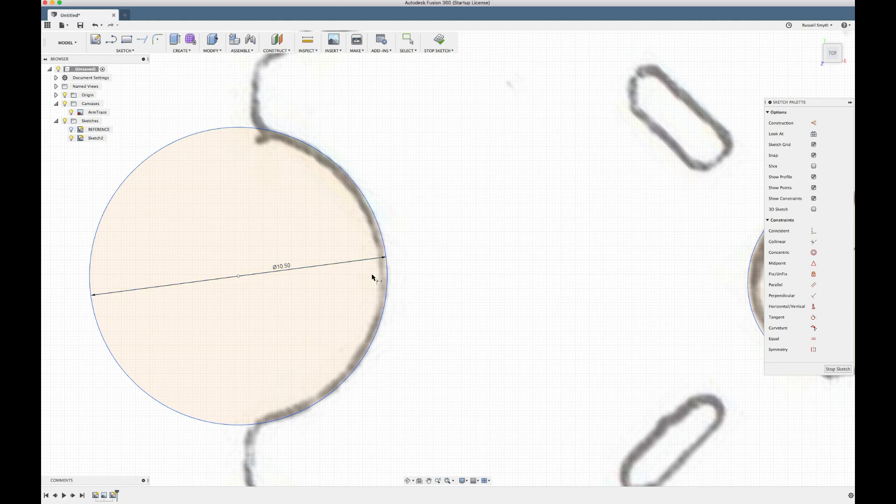
{"action": "scroll", "coordinate": [455, 259], "scroll_direction": "down", "scroll_amount": 2}
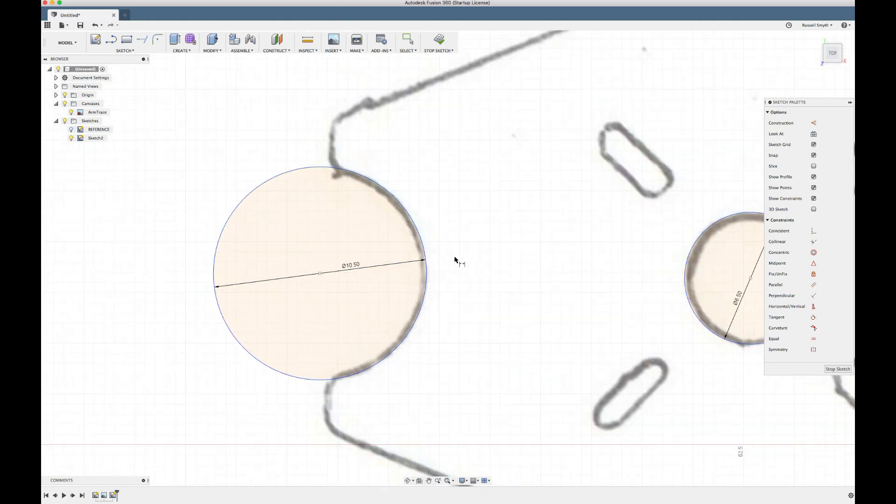
- Draw a two-point circle, about 29.2 mm in diameter, spanning the upper and lower edges of the arm's wide section
{"action": "scroll", "coordinate": [455, 260], "scroll_direction": "down", "scroll_amount": 2}
{"action": "scroll", "coordinate": [455, 260], "scroll_direction": "right", "scroll_amount": 5}
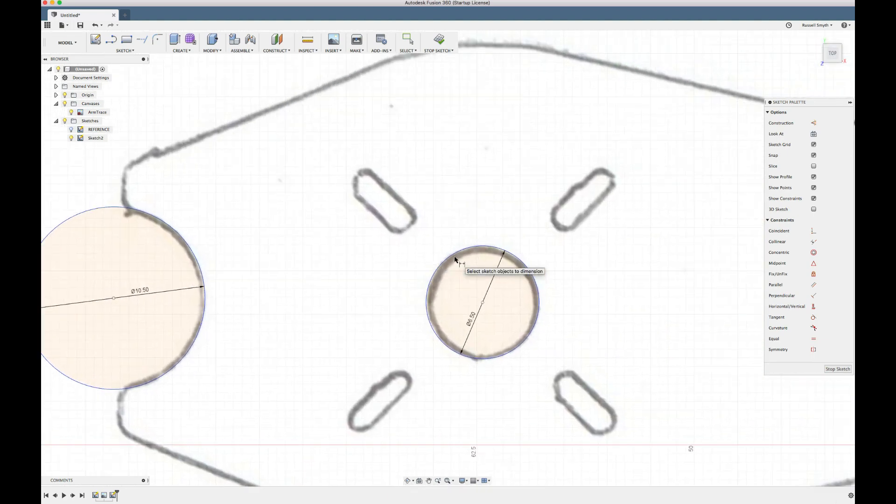
{"action": "scroll", "coordinate": [455, 259], "scroll_direction": "up", "scroll_amount": 3}
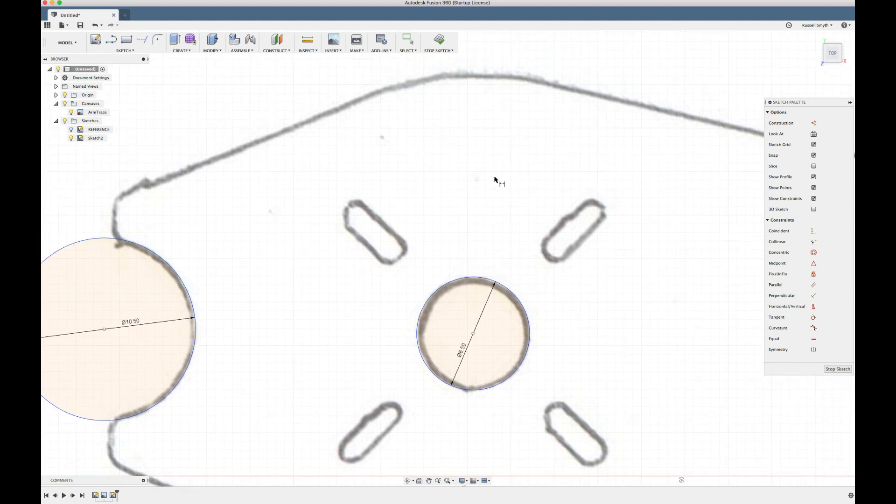
{"action": "scroll", "coordinate": [483, 185], "scroll_direction": "down", "scroll_amount": 3}
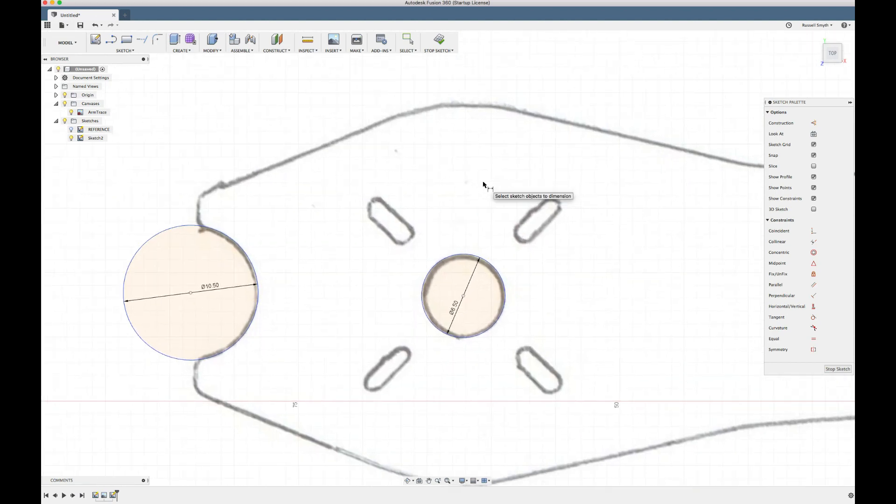
{"action": "scroll", "coordinate": [484, 184], "scroll_direction": "down", "scroll_amount": 3}
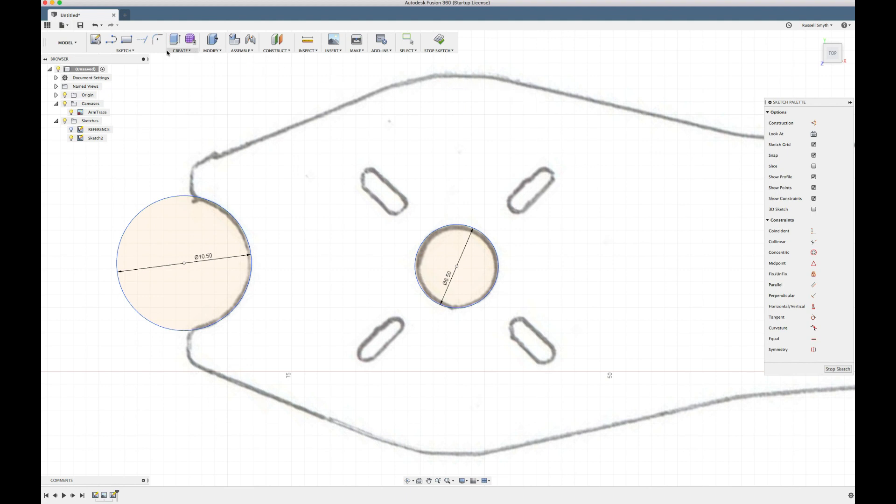
{"action": "left_click", "coordinate": [131, 52]}
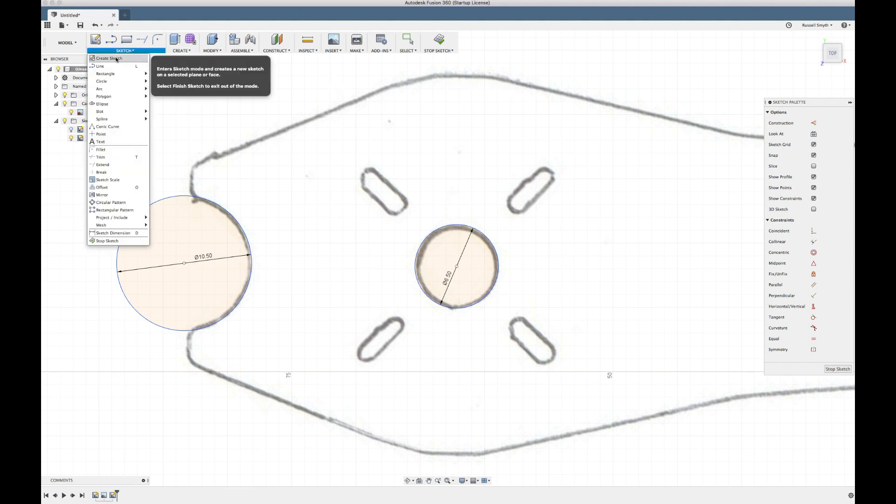
{"action": "mouse_move", "coordinate": [112, 74]}
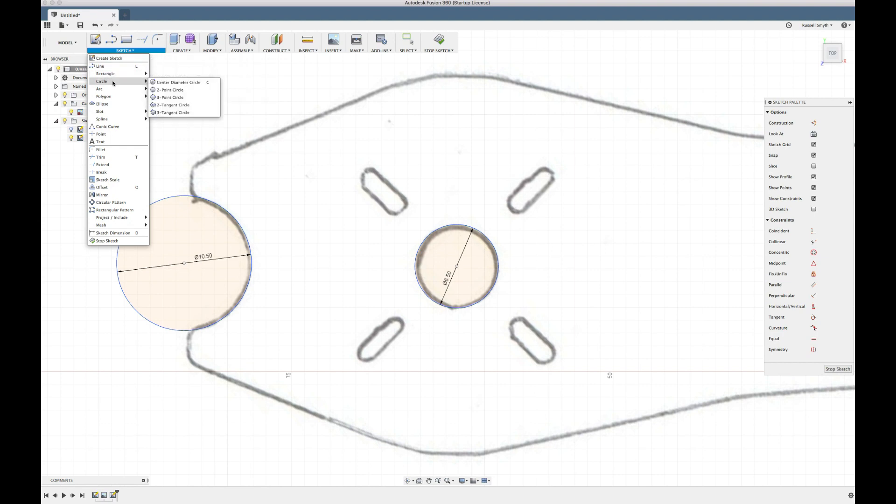
{"action": "left_click", "coordinate": [171, 96]}
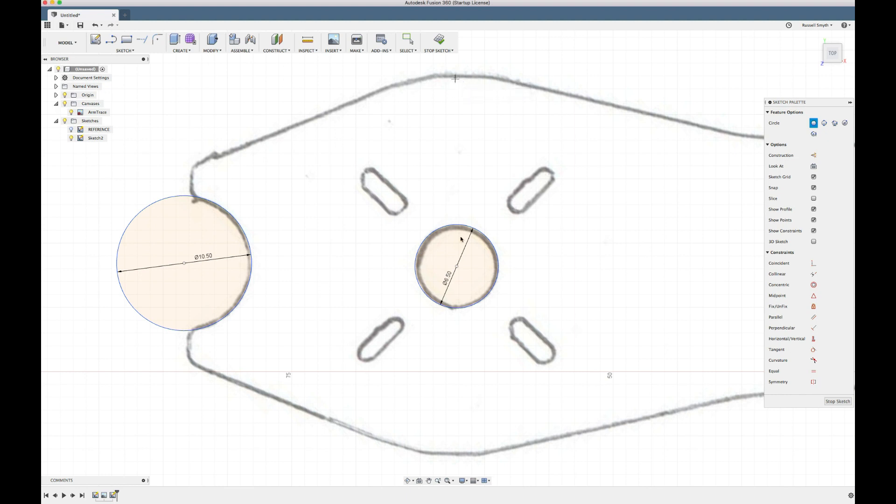
{"action": "left_click", "coordinate": [455, 77]}
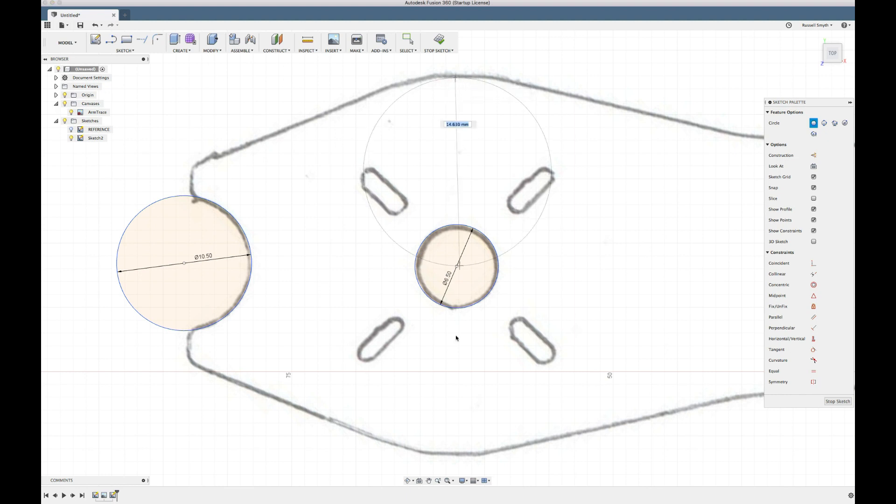
{"action": "left_click", "coordinate": [459, 452]}
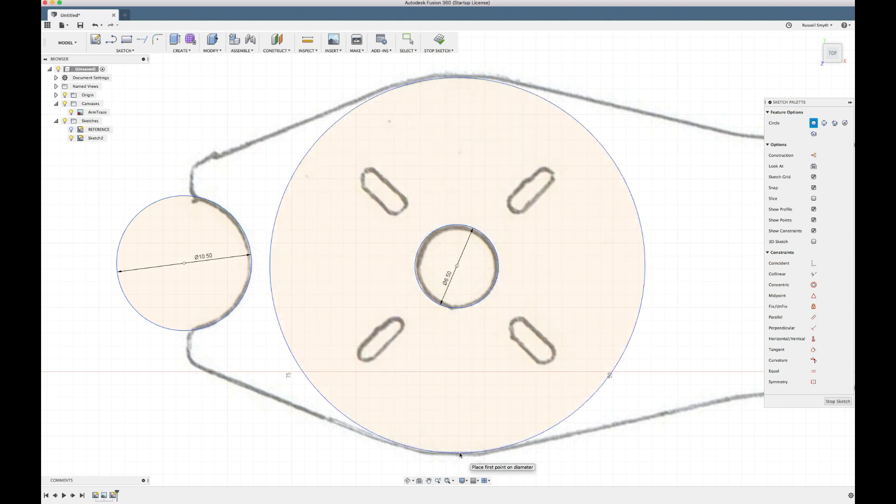
{"action": "key", "text": "Escape"}
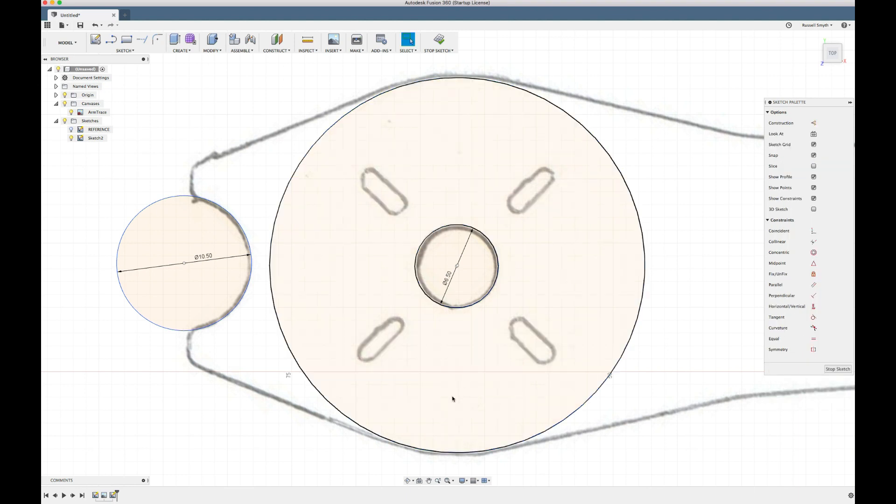
- Constrain the large circle to be concentric with the central hole circle
{"action": "left_click", "coordinate": [644, 284]}
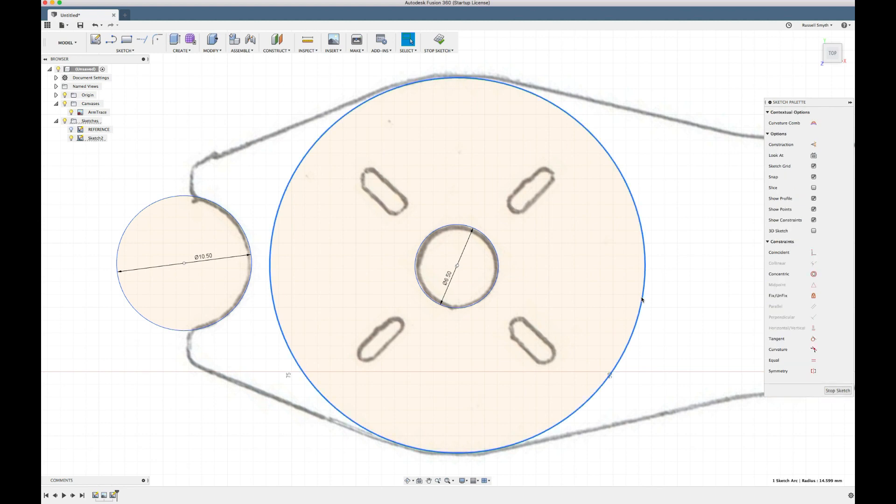
{"action": "left_click", "coordinate": [812, 275]}
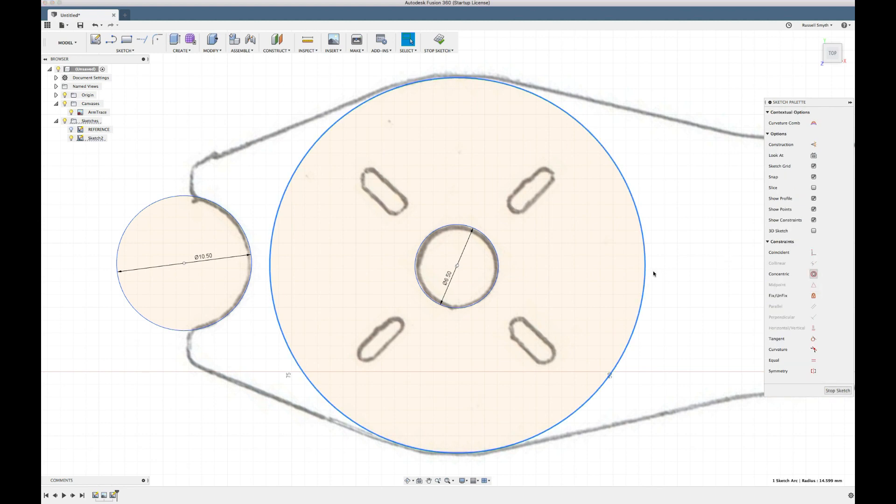
{"action": "left_click", "coordinate": [499, 270]}
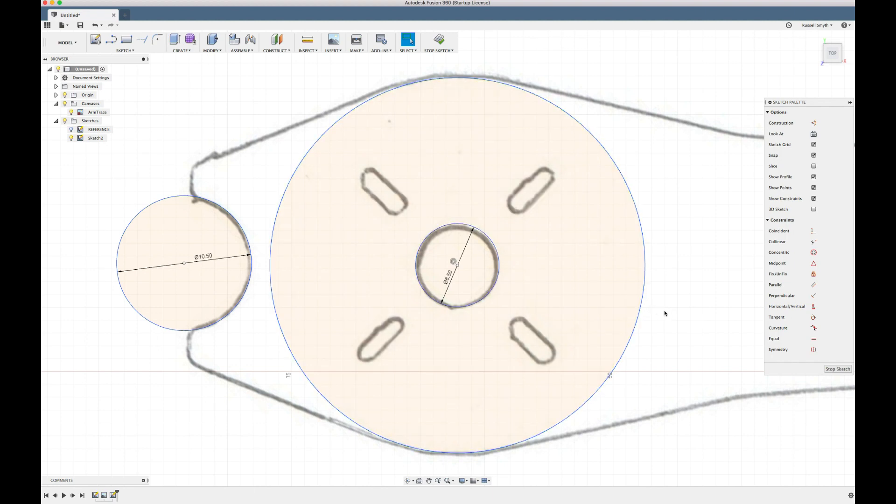
- Dimension the large outer circle with a diameter of 29 mm
{"action": "left_click", "coordinate": [640, 310]}
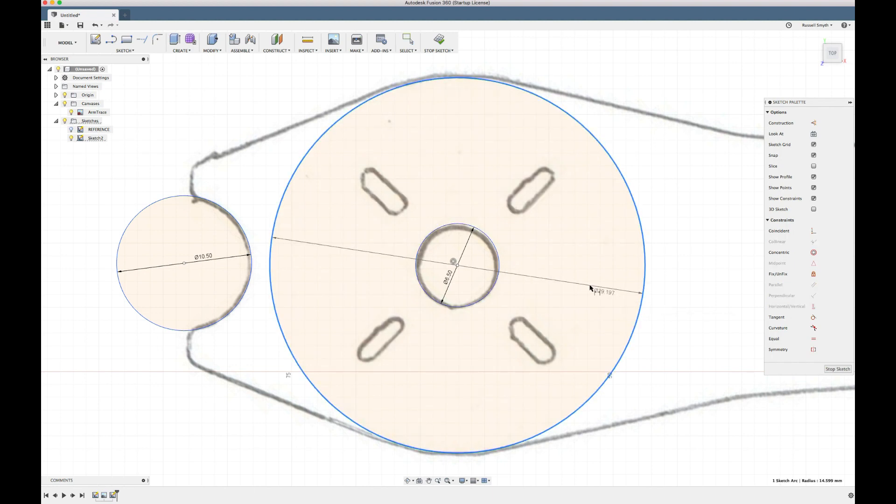
{"action": "left_click", "coordinate": [562, 269]}
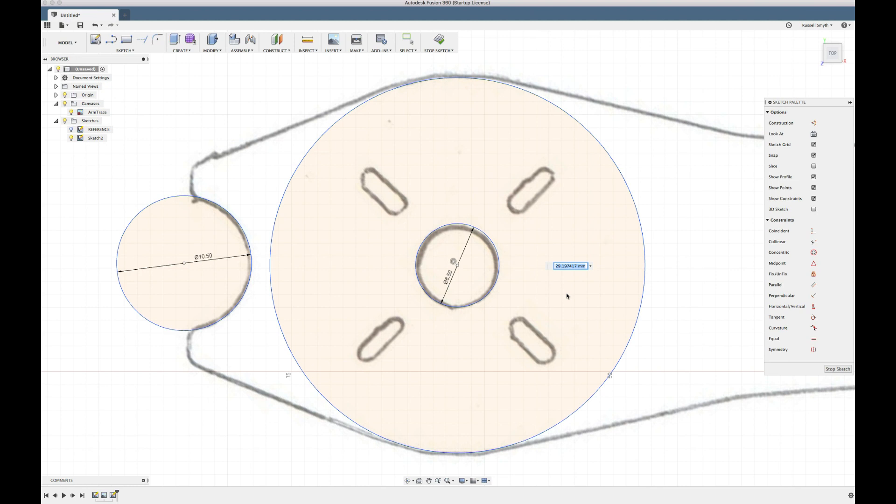
{"action": "type", "text": "29"}
{"action": "key", "text": "Return"}
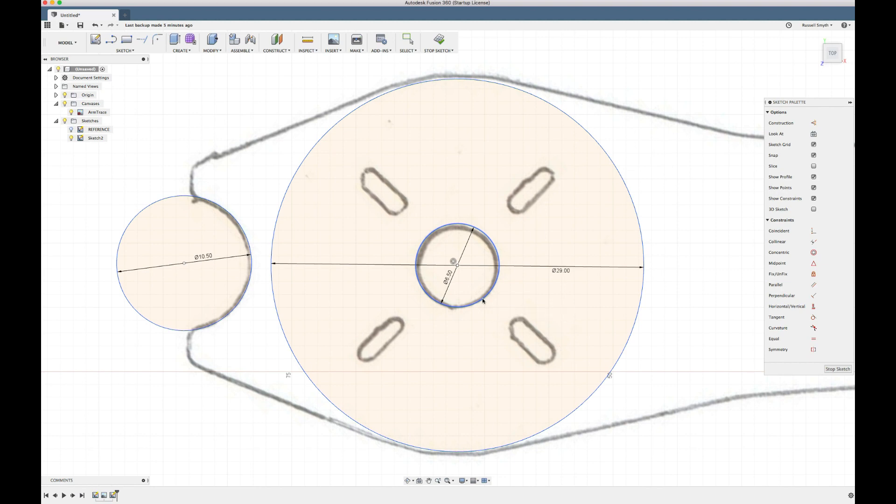
{"action": "key", "text": "Escape"}
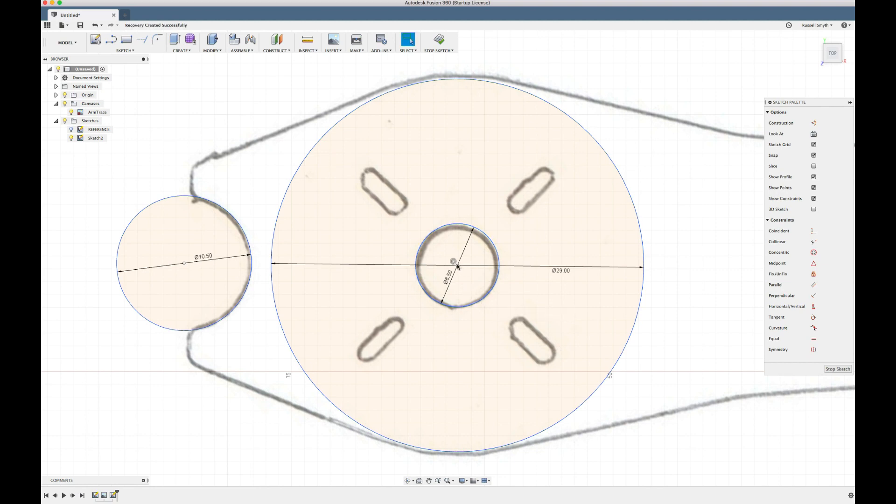
{"action": "left_click", "coordinate": [479, 297]}
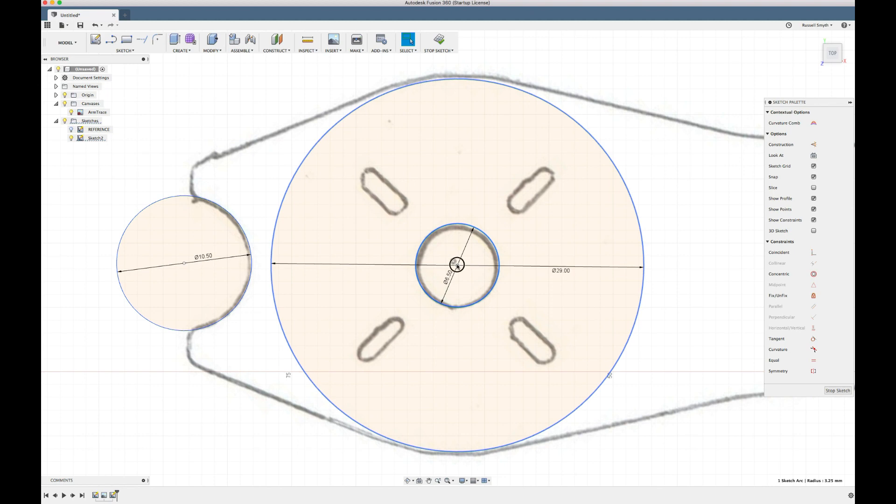
{"action": "left_click_drag", "start_coordinate": [457, 266], "coordinate": [457, 272]}
{"action": "key", "text": "Escape"}
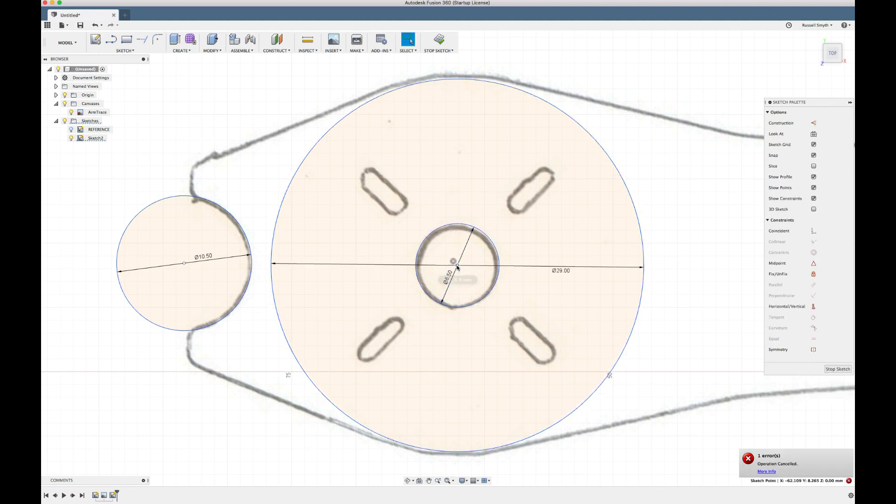
- Nudge the shared centre point of the concentric circles so they line up with the traced hole and outline
{"action": "left_click", "coordinate": [489, 297]}
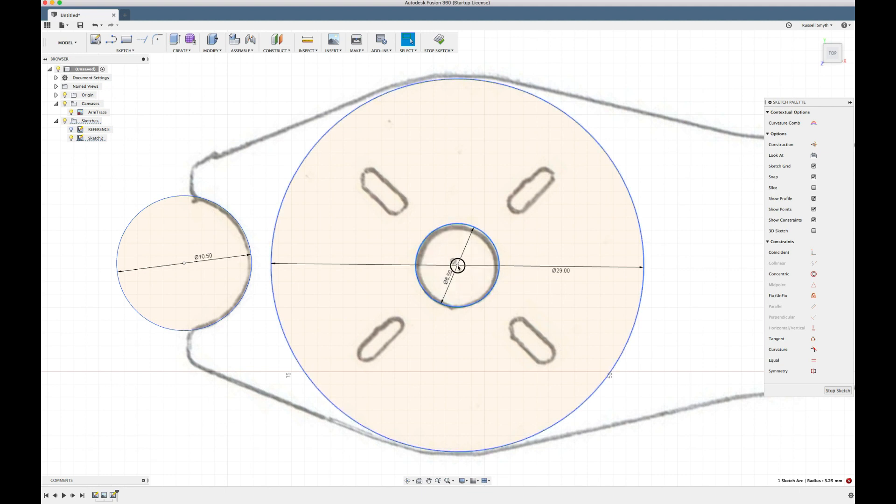
{"action": "left_click_drag", "start_coordinate": [458, 266], "coordinate": [456, 266]}
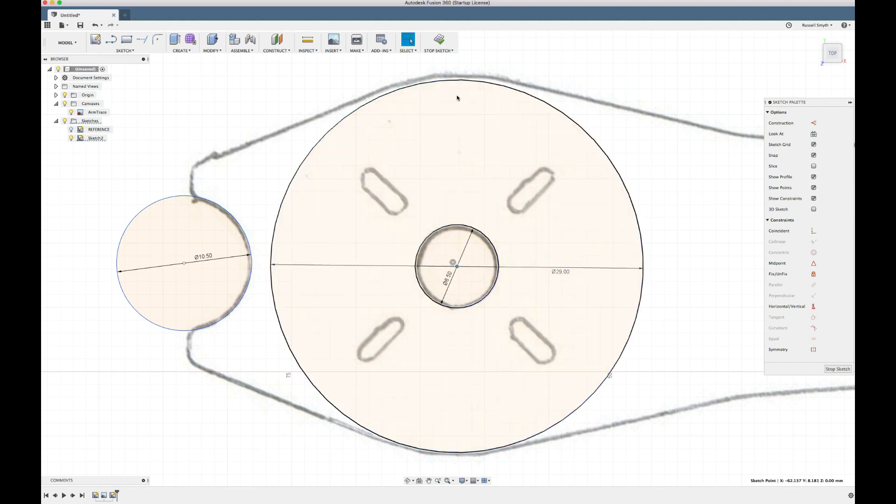
- Try a diameter of 30 mm for the large outer circle and settle on 29.5 mm
{"action": "double_click", "coordinate": [559, 271]}
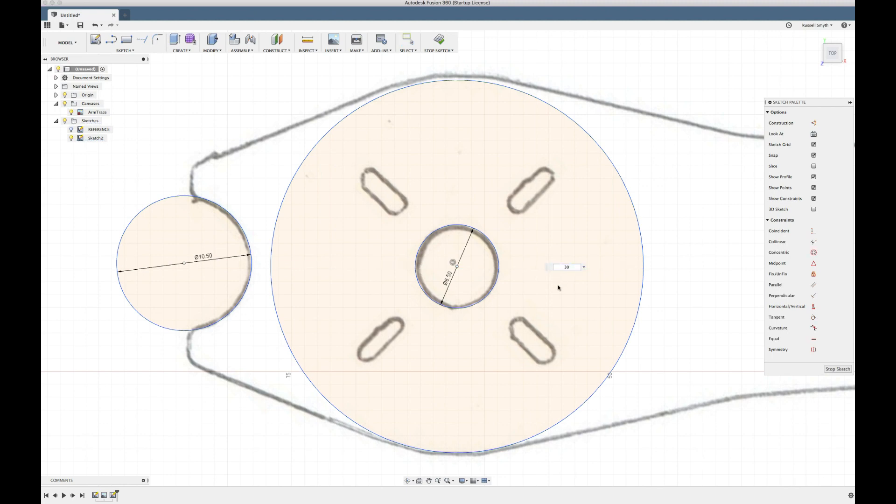
{"action": "key", "text": "Return"}
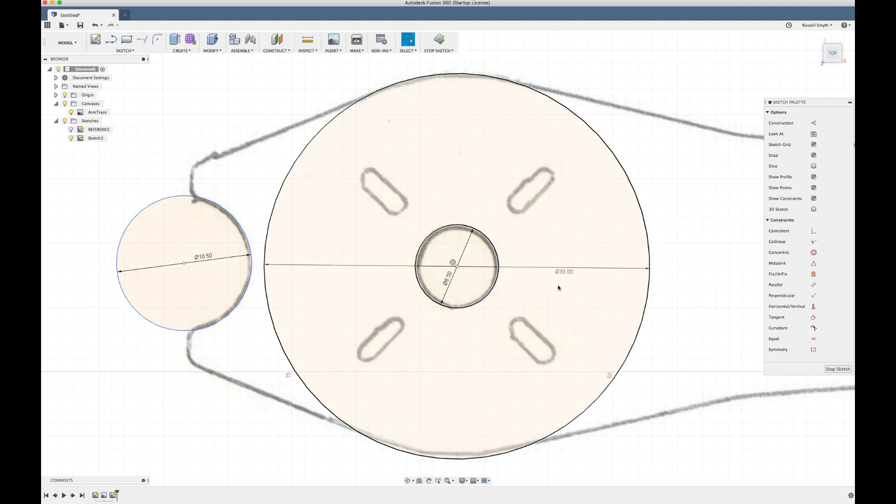
{"action": "double_click", "coordinate": [561, 274]}
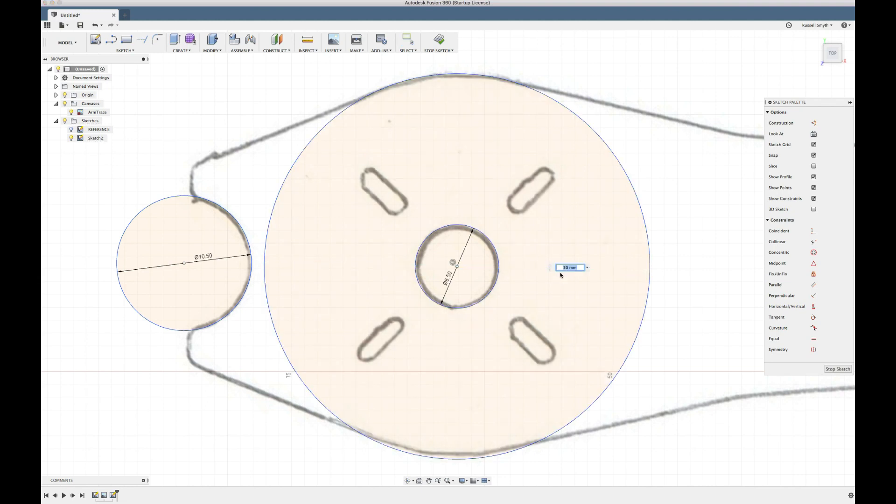
{"action": "type", "text": "29.5"}
{"action": "key", "text": "Return"}
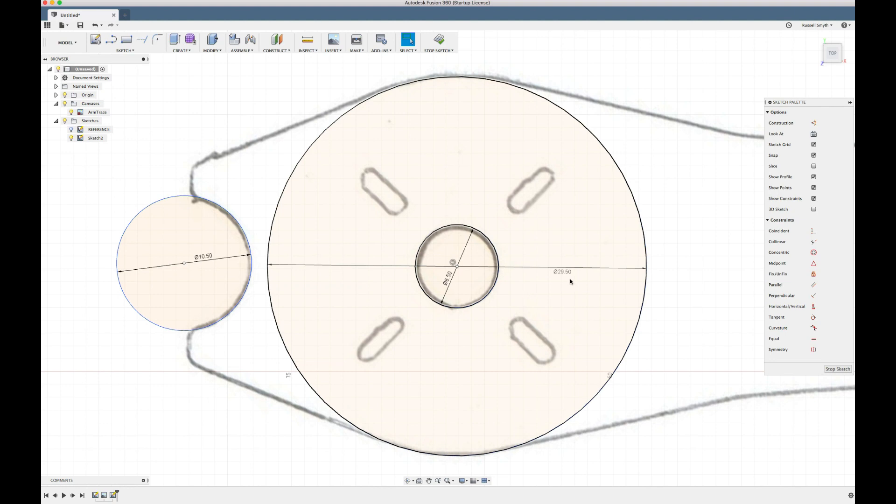
- Draw a line from the central hole's centre to the centre of the 10.5 mm end circle and constrain it horizontal
{"action": "scroll", "coordinate": [682, 282], "scroll_direction": "down", "scroll_amount": 4}
{"action": "scroll", "coordinate": [680, 283], "scroll_direction": "down", "scroll_amount": 3}
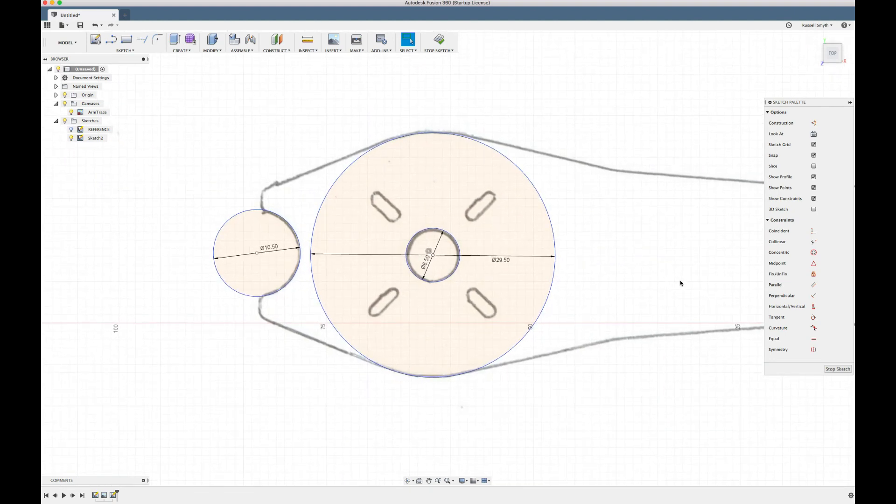
{"action": "key", "text": "l"}
{"action": "left_click", "coordinate": [432, 255]}
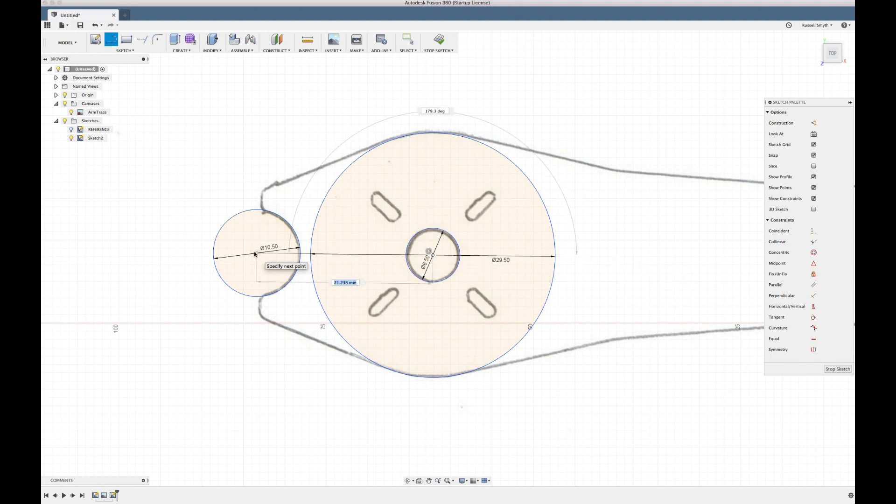
{"action": "left_click", "coordinate": [255, 254]}
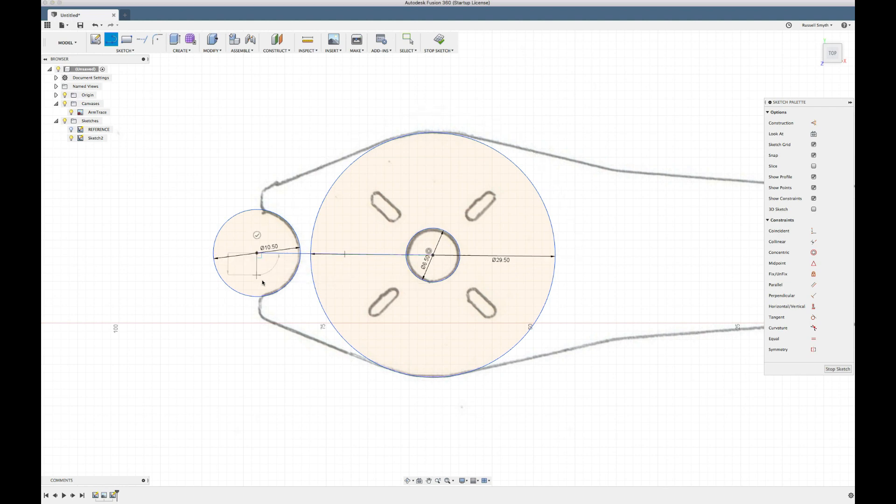
{"action": "key", "text": "Escape"}
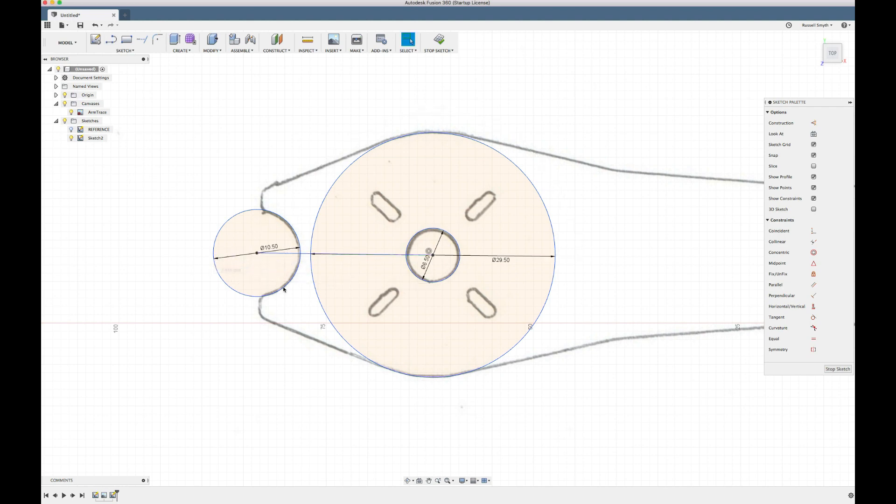
{"action": "left_click", "coordinate": [305, 255]}
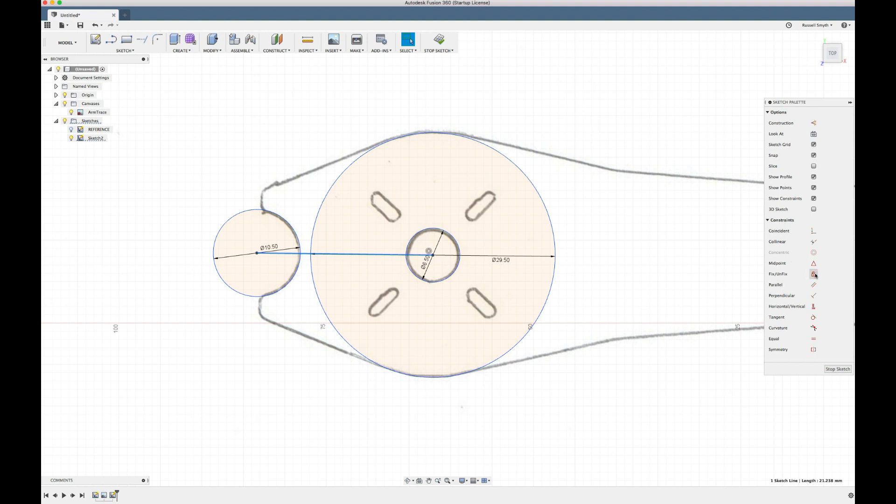
{"action": "left_click", "coordinate": [813, 307]}
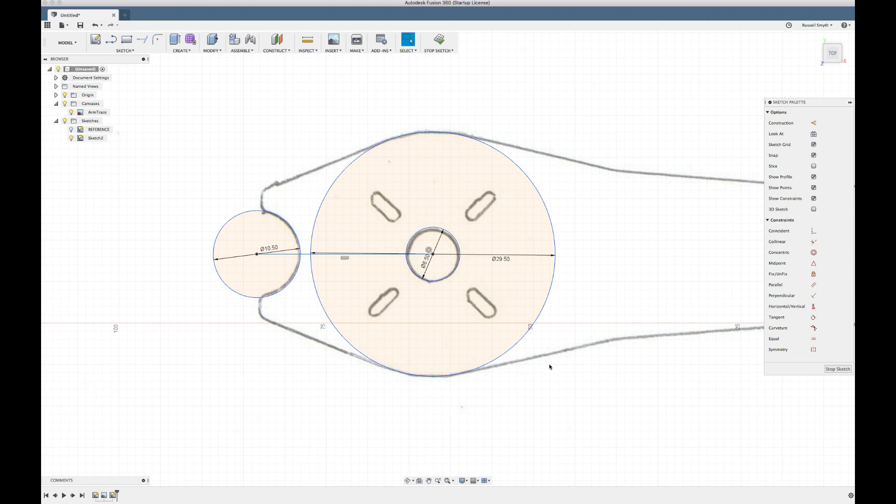
{"action": "scroll", "coordinate": [660, 318], "scroll_direction": "right", "scroll_amount": 10}
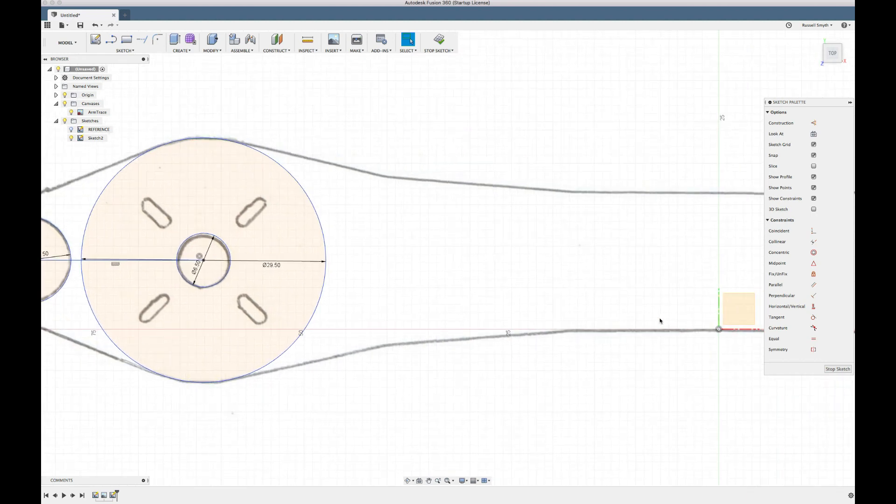
{"action": "scroll", "coordinate": [659, 318], "scroll_direction": "left", "scroll_amount": 7}
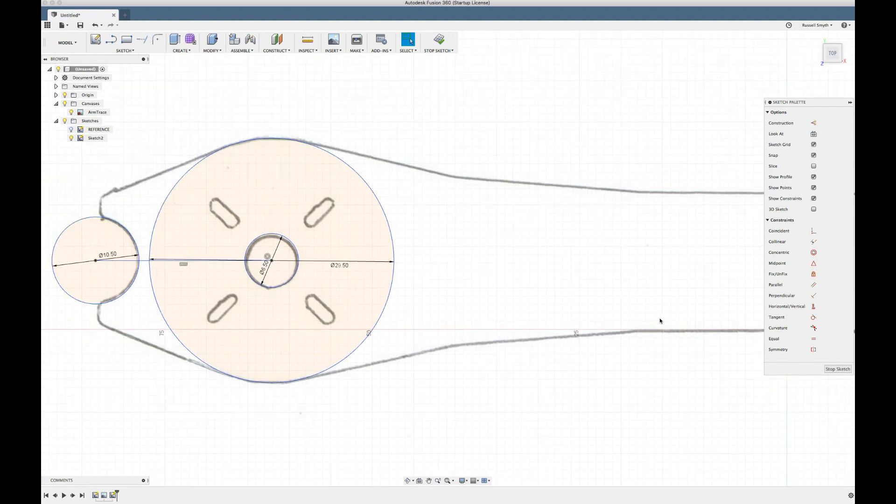
{"action": "left_click", "coordinate": [345, 361]}
{"action": "scroll", "coordinate": [346, 362], "scroll_direction": "up", "scroll_amount": 3}
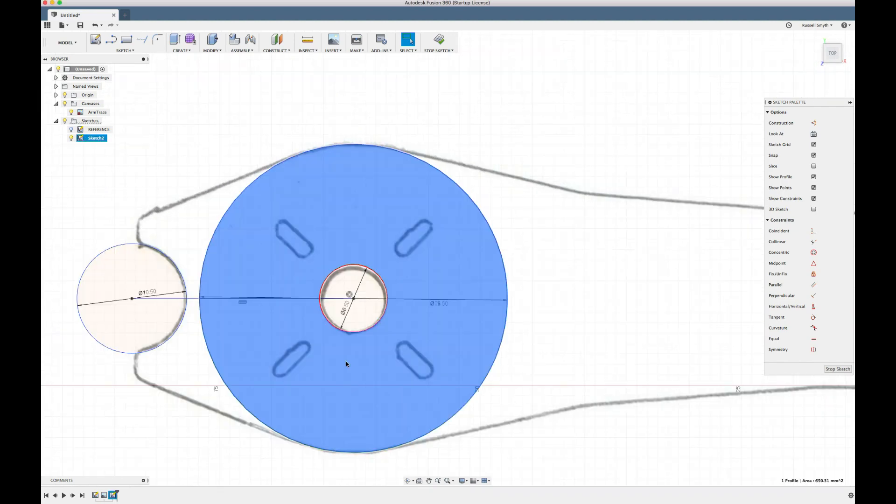
{"action": "scroll", "coordinate": [346, 361], "scroll_direction": "left", "scroll_amount": 4}
{"action": "scroll", "coordinate": [346, 361], "scroll_direction": "up", "scroll_amount": 2}
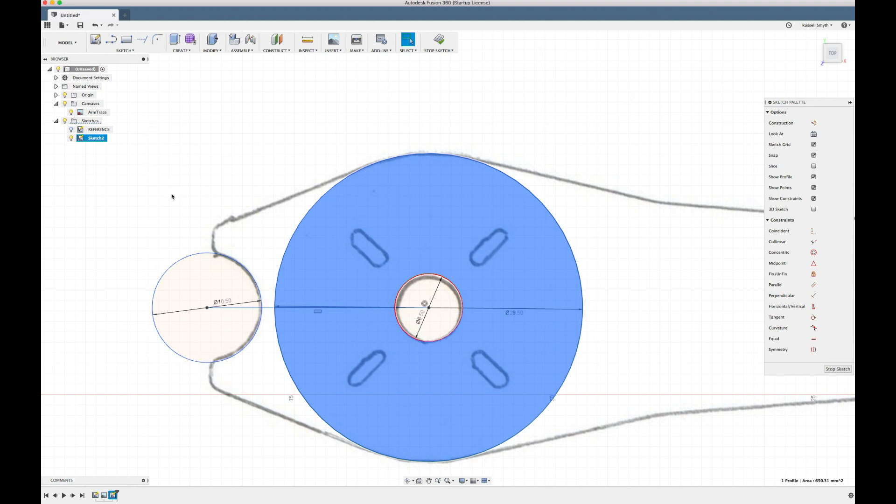
{"action": "key", "text": "c"}
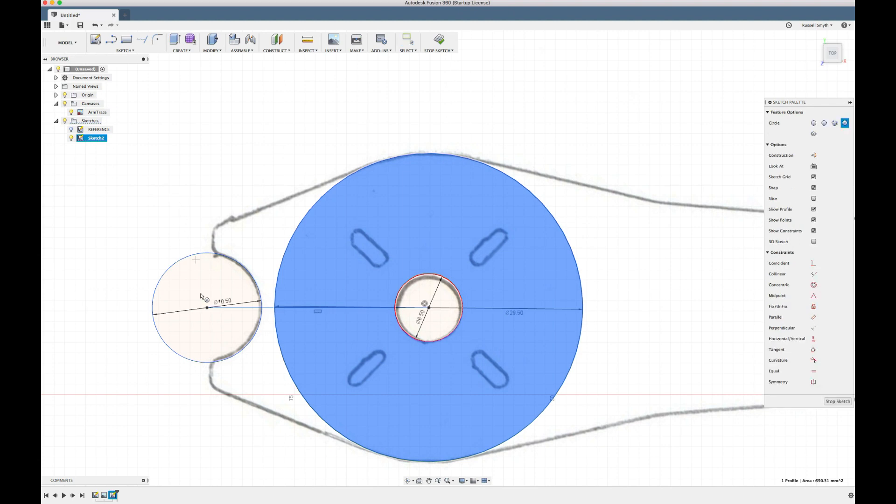
{"action": "left_click", "coordinate": [213, 363]}
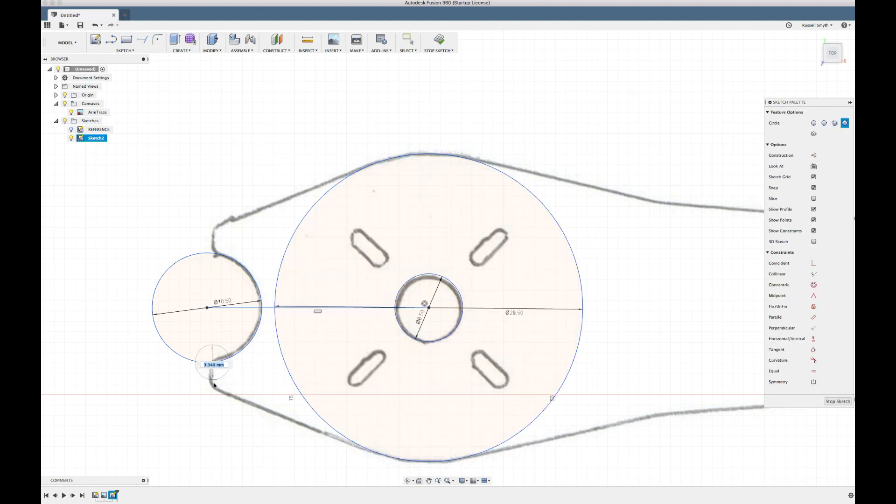
{"action": "key", "text": "Escape"}
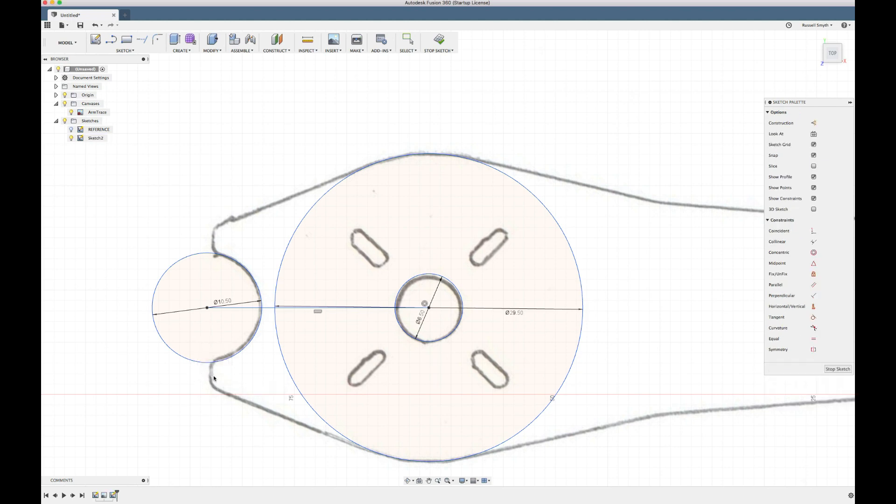
- Sketch a two-point circle about 3 mm in diameter in the traced lower corner, just below the 10.5 mm end circle
{"action": "left_click", "coordinate": [125, 50]}
{"action": "mouse_move", "coordinate": [125, 80]}
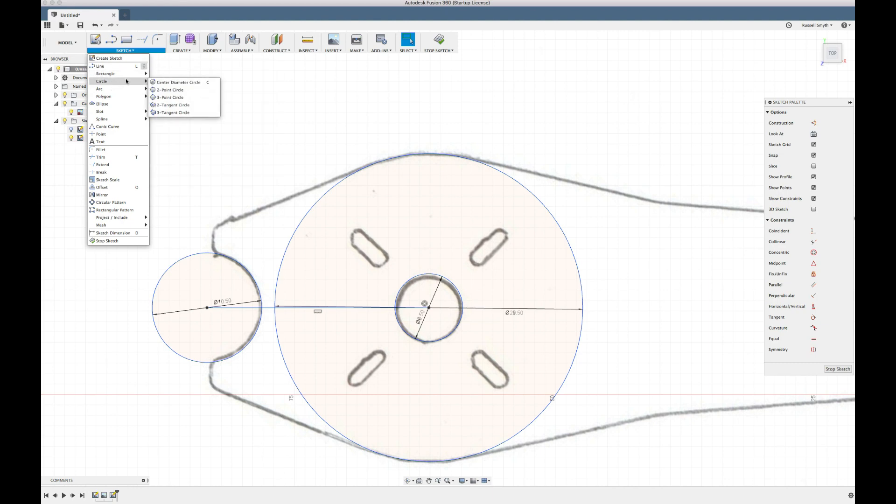
{"action": "left_click", "coordinate": [164, 90]}
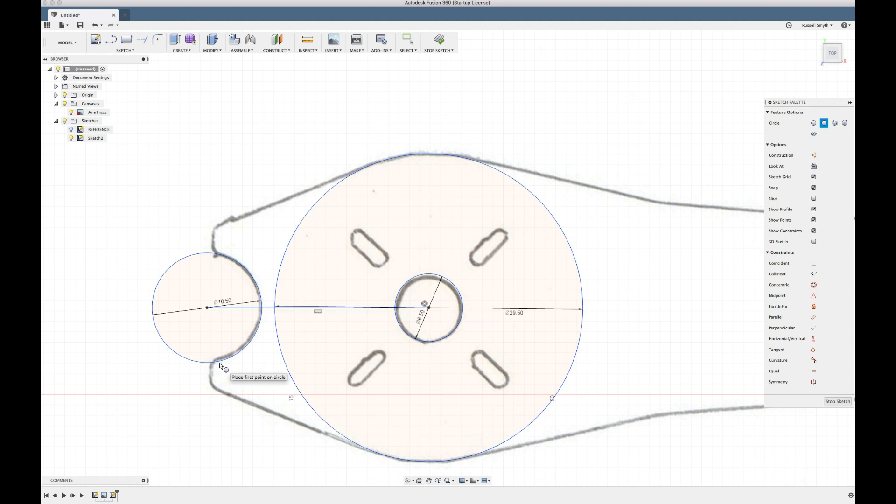
{"action": "left_click", "coordinate": [219, 363]}
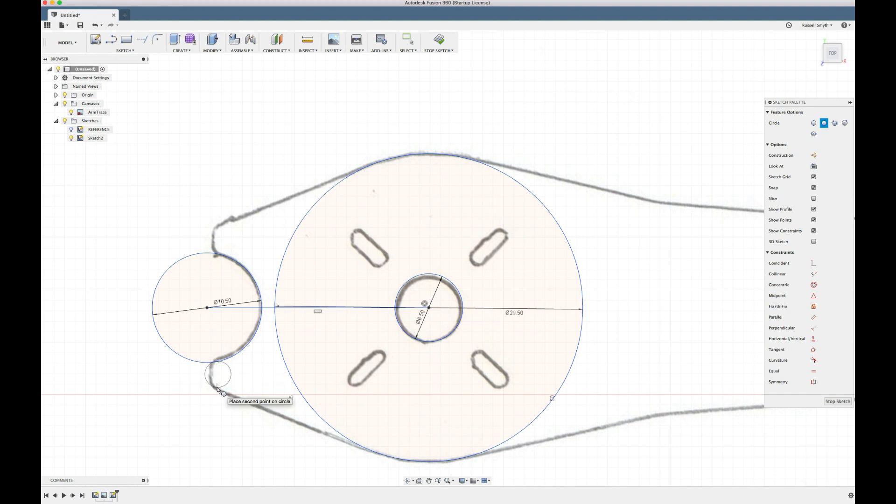
{"action": "left_click", "coordinate": [216, 387]}
{"action": "left_click", "coordinate": [215, 376]}
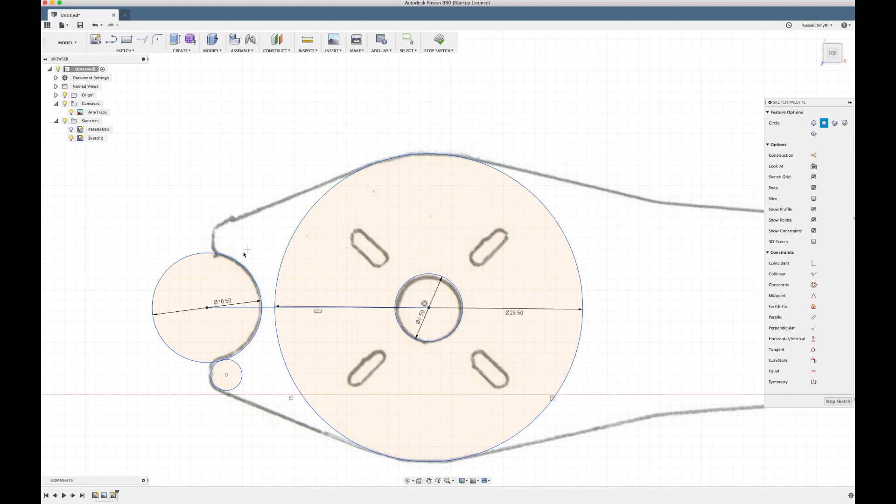
{"action": "key", "text": "Escape"}
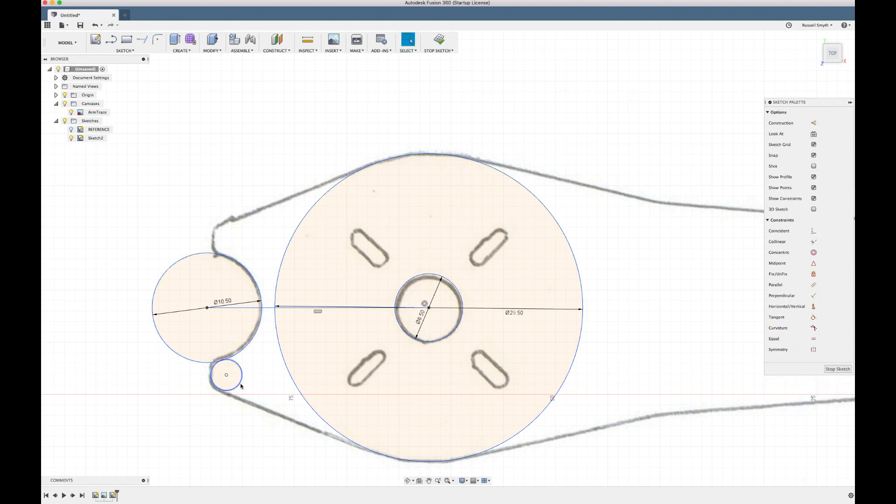
- Mirror the small corner circle across the horizontal centre line onto the upper traced corner
{"action": "left_click", "coordinate": [238, 384]}
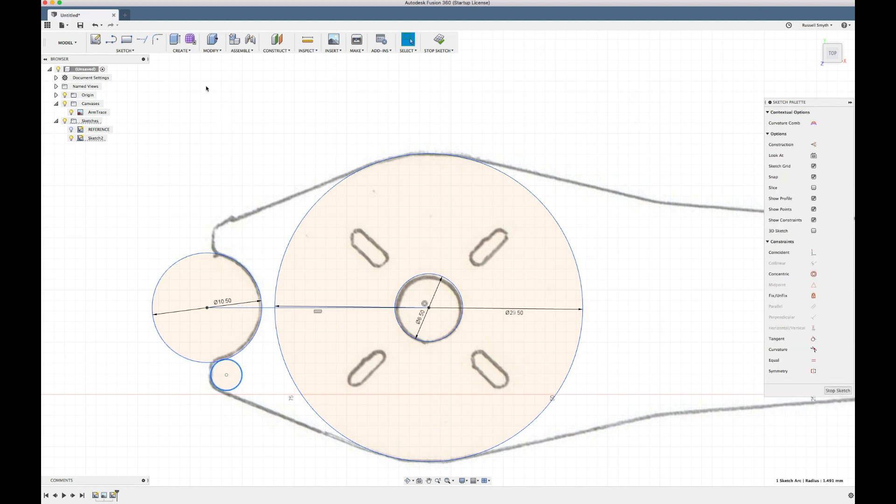
{"action": "left_click", "coordinate": [140, 50]}
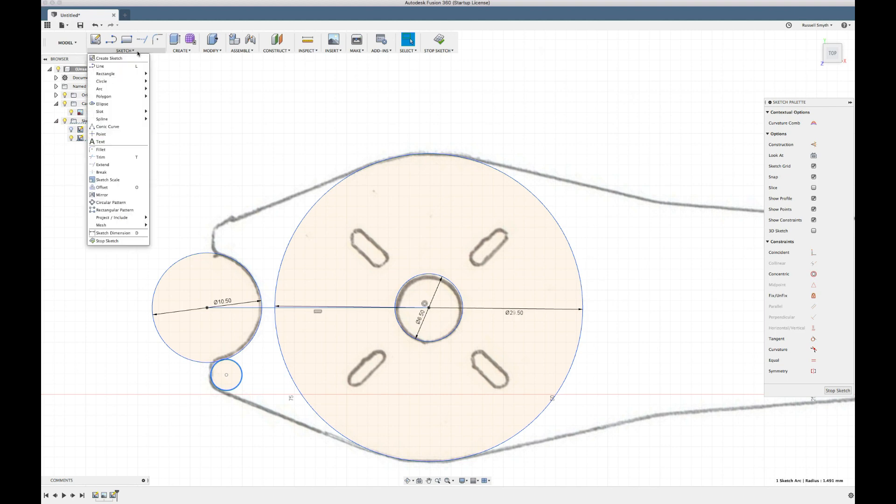
{"action": "mouse_move", "coordinate": [131, 72]}
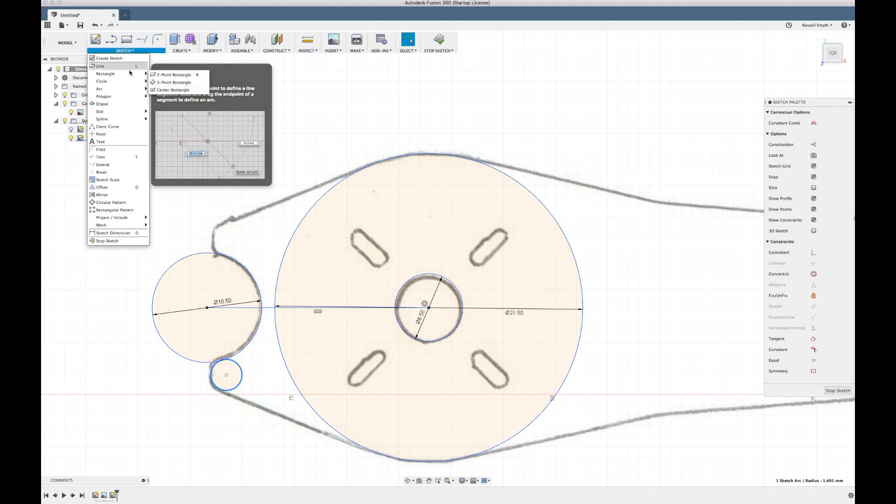
{"action": "left_click", "coordinate": [110, 195]}
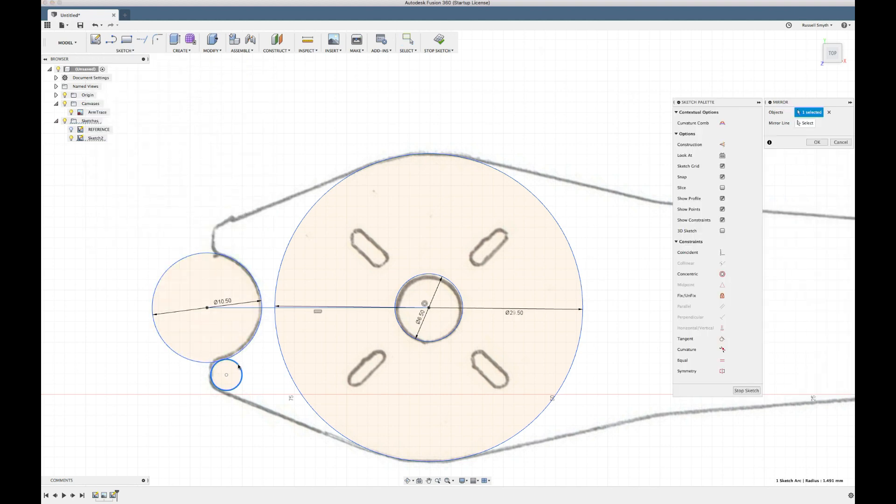
{"action": "left_click", "coordinate": [239, 367]}
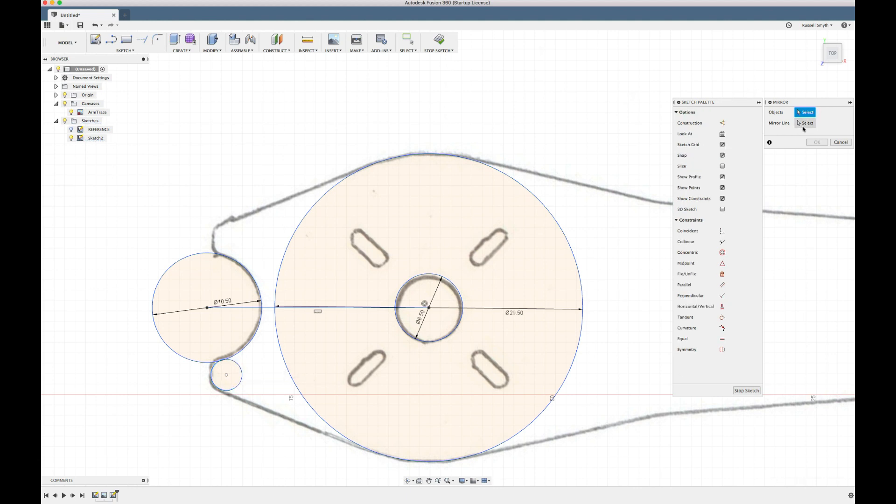
{"action": "left_click", "coordinate": [241, 372]}
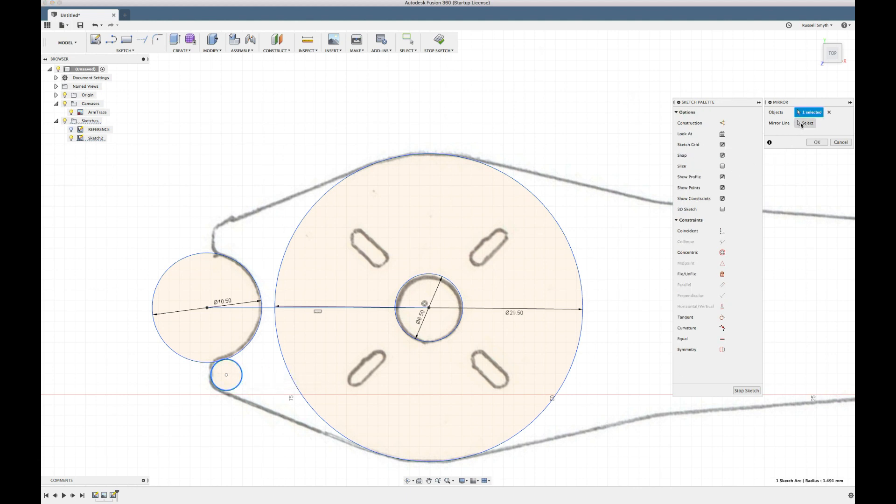
{"action": "left_click", "coordinate": [802, 124]}
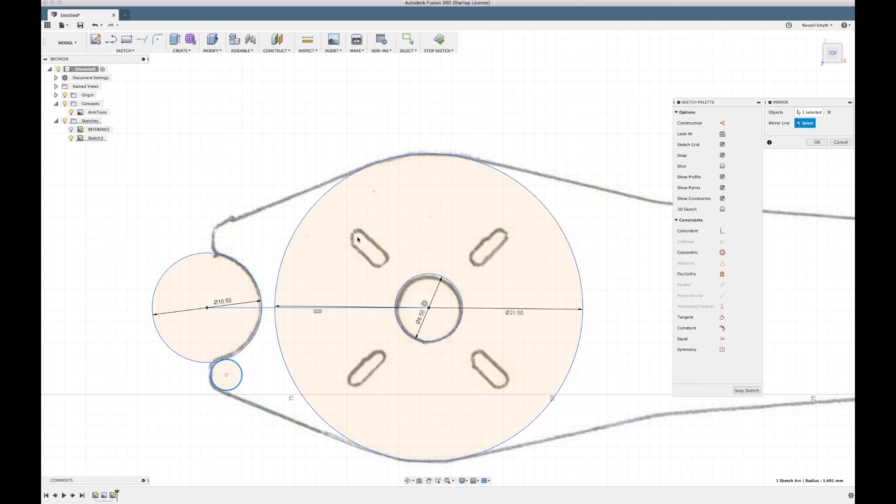
{"action": "left_click", "coordinate": [268, 308]}
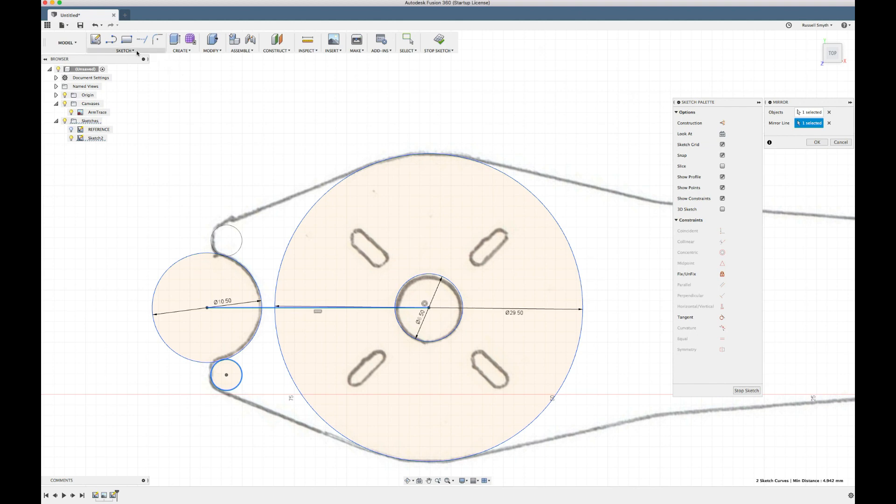
{"action": "left_click", "coordinate": [815, 142]}
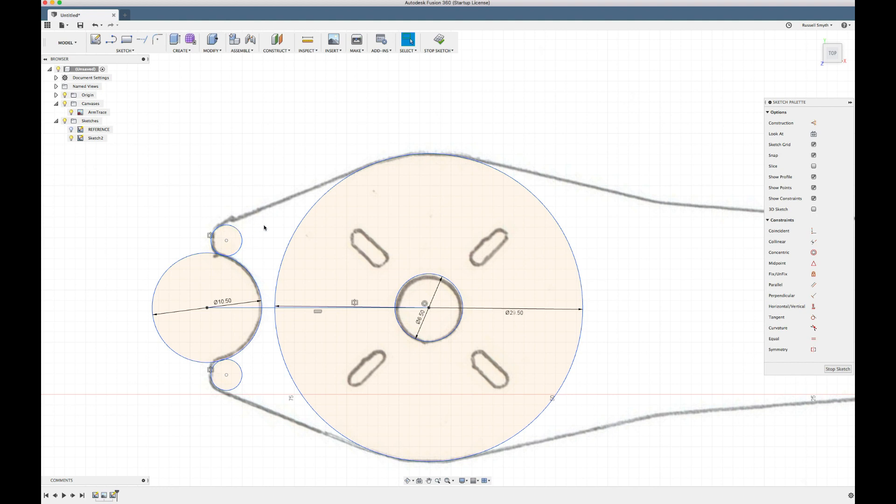
- Draw a line about 17.3 mm long along the upper traced edge, from the upper small circle to the large circle
{"action": "key", "text": "l"}
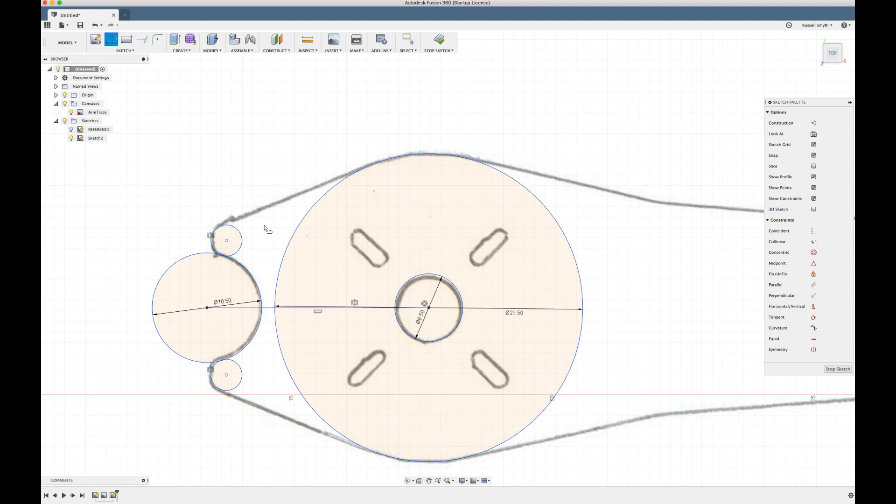
{"action": "left_click", "coordinate": [223, 227]}
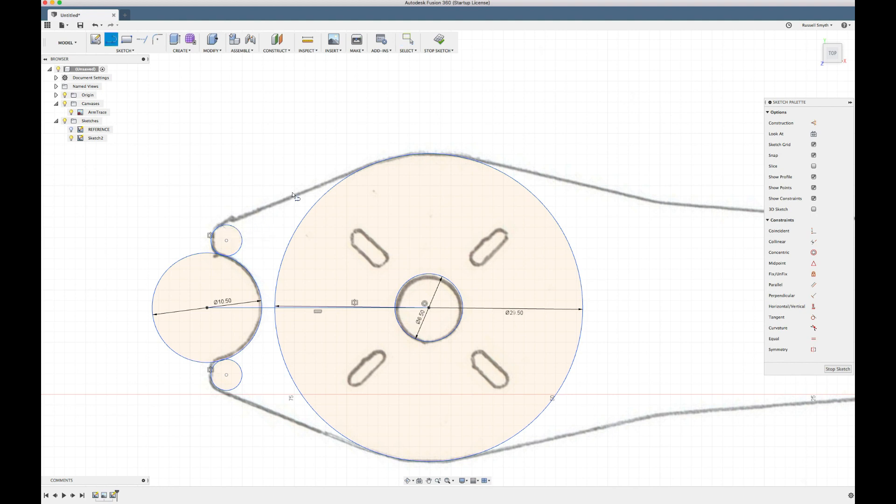
{"action": "double_click", "coordinate": [390, 160]}
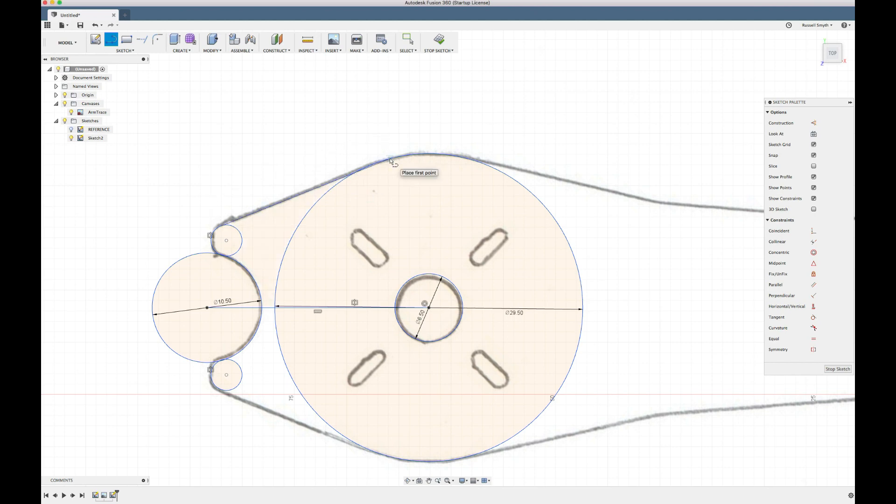
{"action": "key", "text": "Escape"}
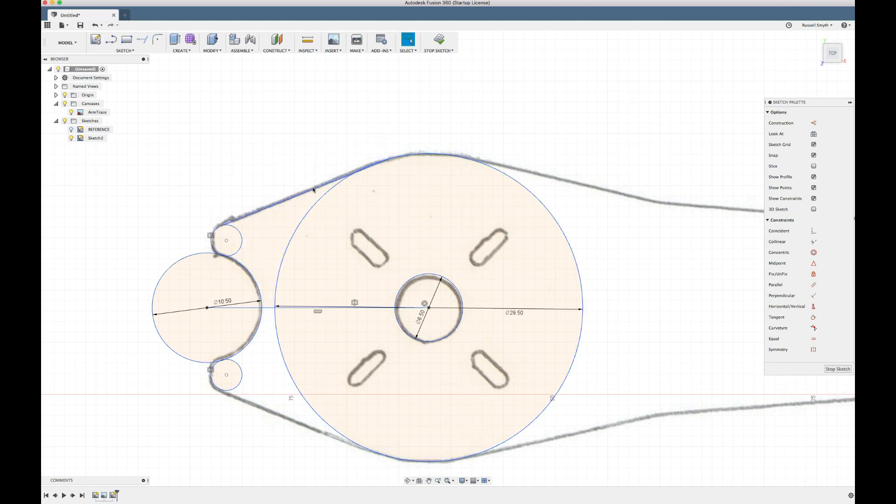
- Constrain the upper edge line tangent to both the 29.5 mm circle and the upper small circle
{"action": "left_click", "coordinate": [279, 205]}
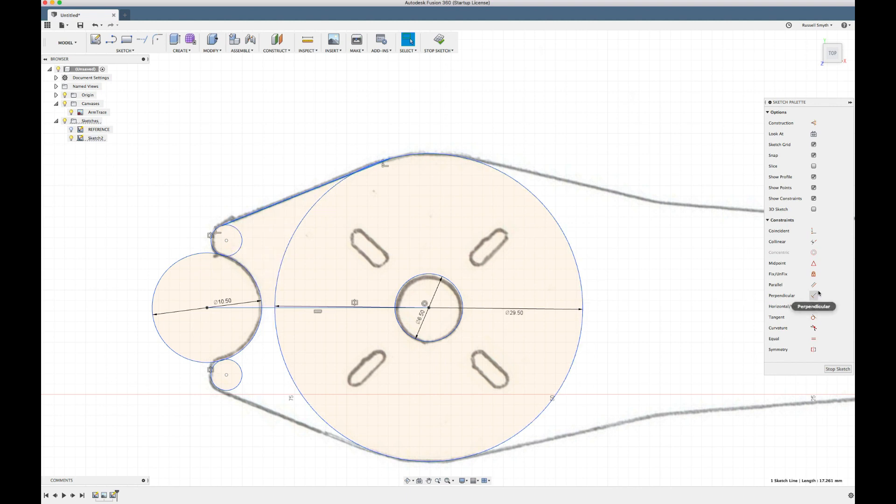
{"action": "left_click", "coordinate": [814, 317]}
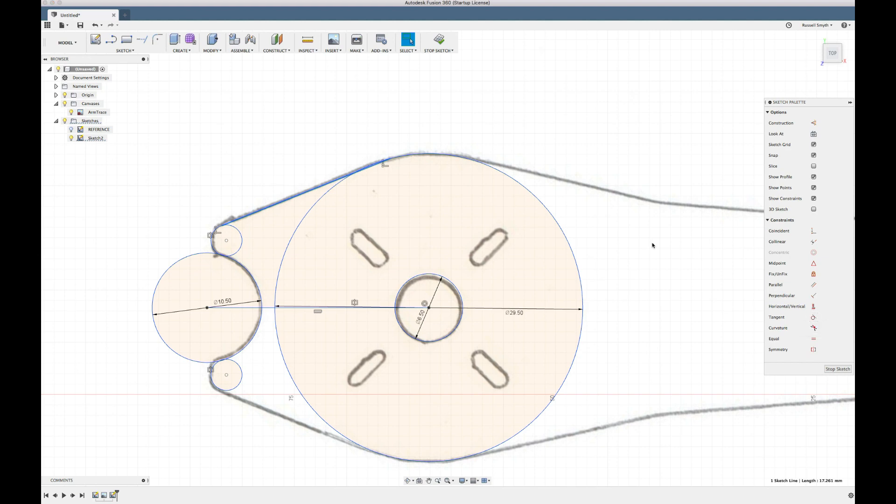
{"action": "left_click", "coordinate": [324, 197]}
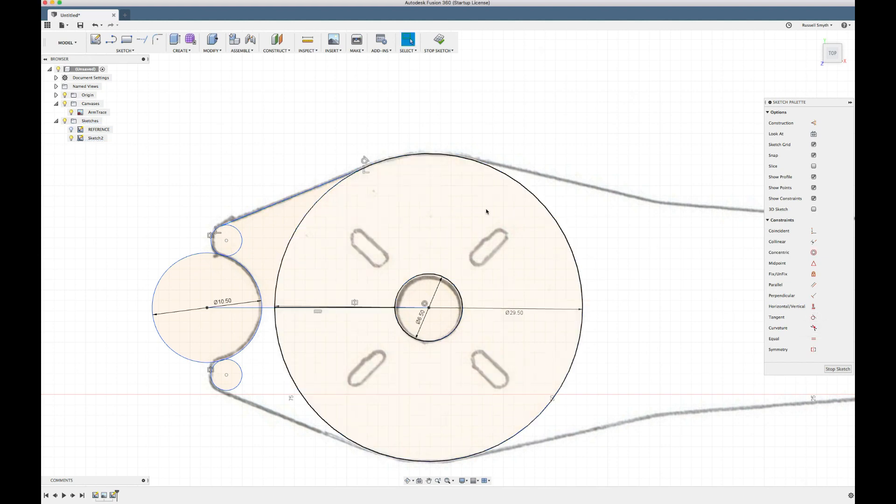
{"action": "left_click", "coordinate": [284, 201]}
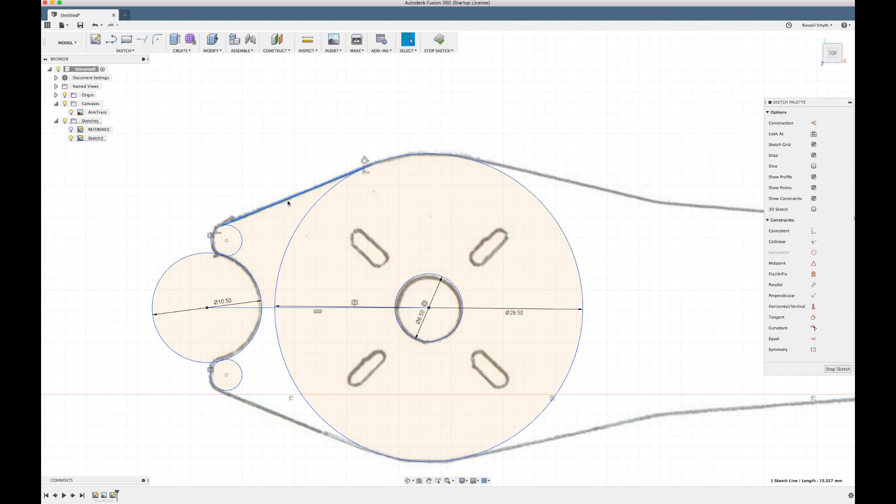
{"action": "left_click", "coordinate": [813, 318]}
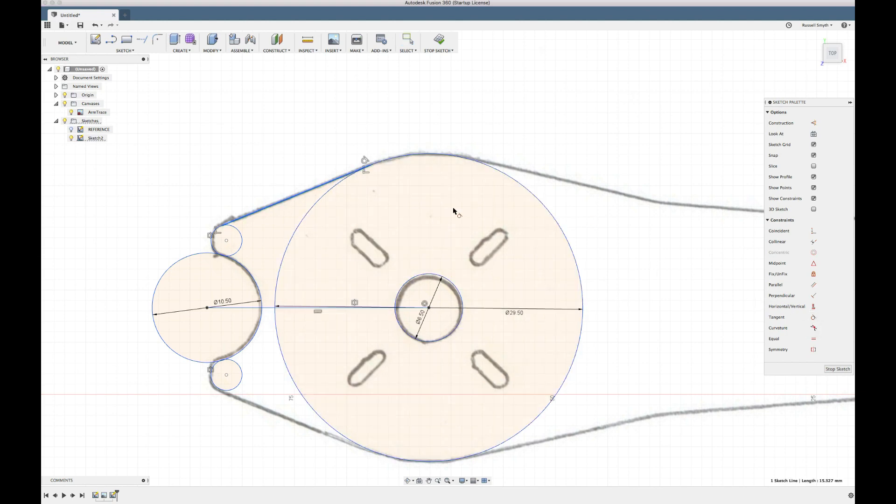
{"action": "left_click", "coordinate": [240, 232]}
{"action": "key", "text": "Escape"}
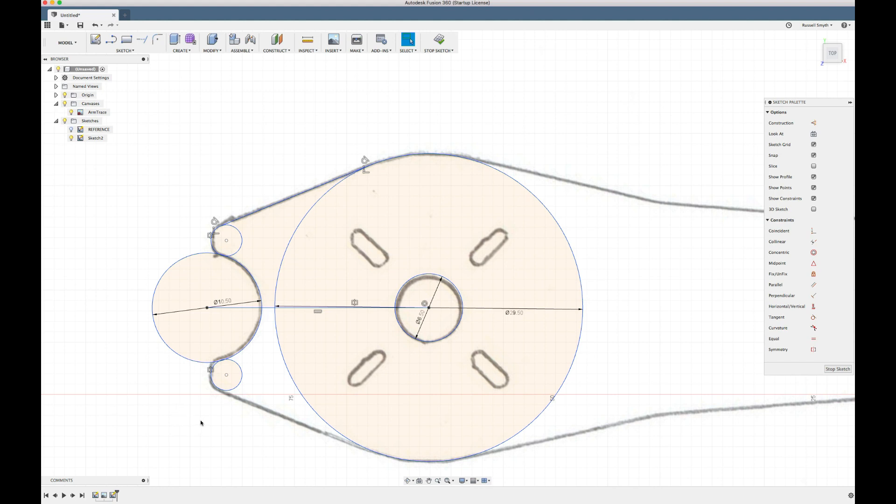
- Make the upper small circle tangent to the 10.5 mm end circle and try the same constraint on the lower small circle
{"action": "left_click", "coordinate": [239, 251]}
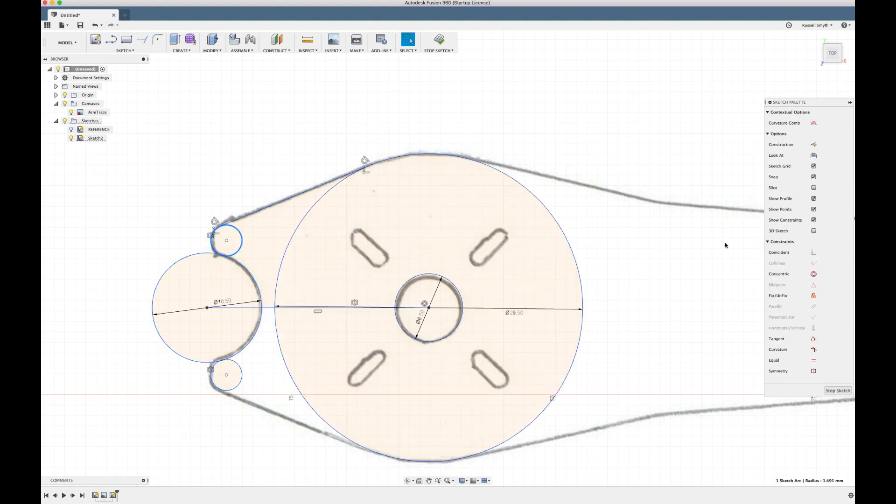
{"action": "left_click", "coordinate": [813, 339]}
{"action": "left_click", "coordinate": [254, 278]}
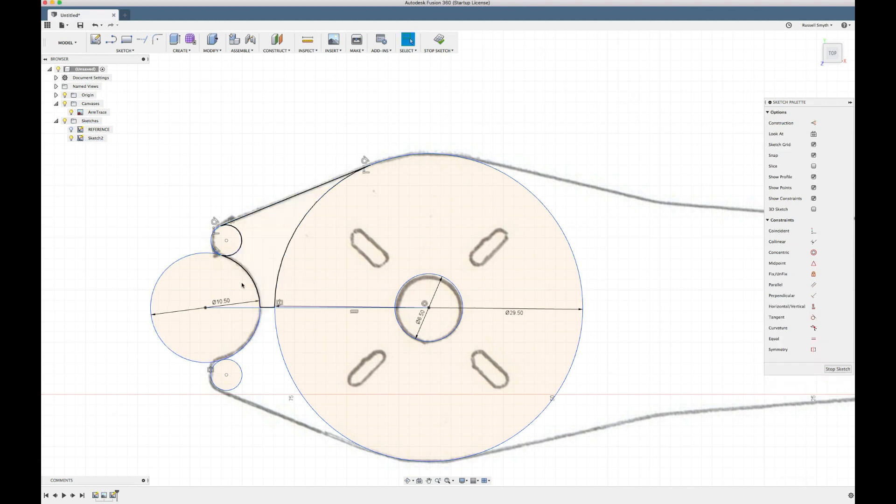
{"action": "left_click", "coordinate": [243, 378]}
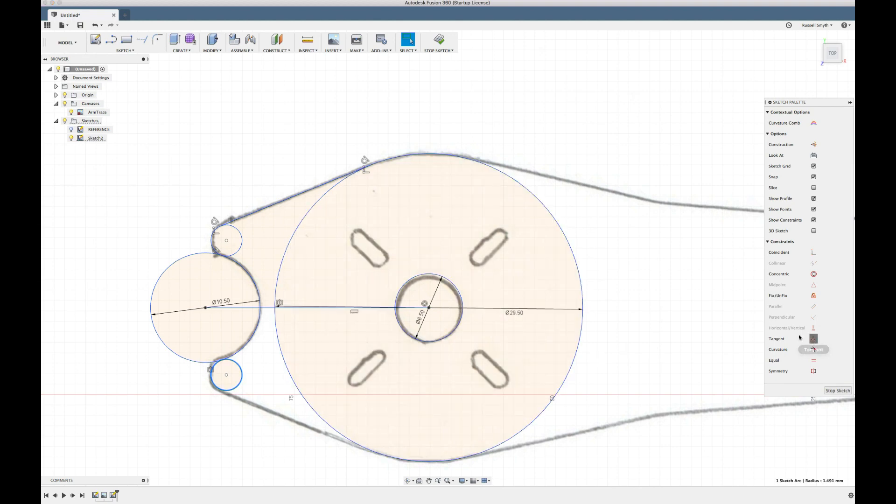
{"action": "left_click", "coordinate": [813, 340]}
{"action": "left_click", "coordinate": [242, 350]}
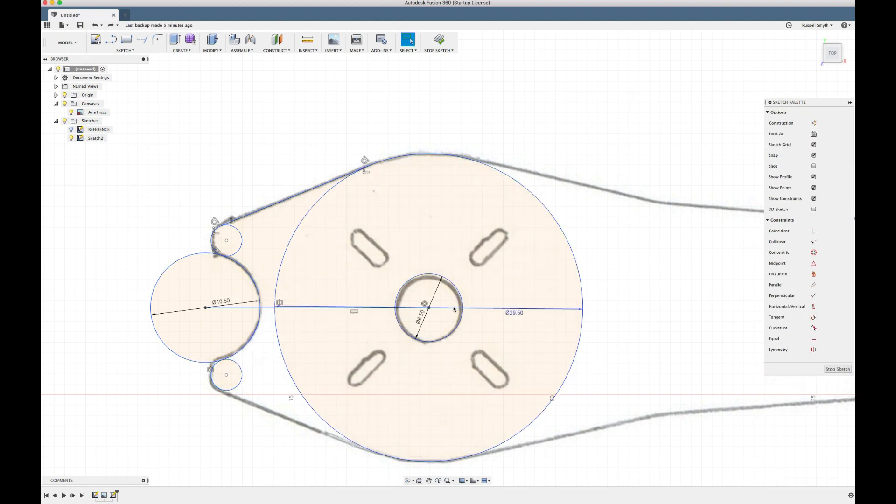
- Reposition the 29.5 mm diameter dimension at an angle so it sits clear of the horizontal centre line
{"action": "scroll", "coordinate": [455, 279], "scroll_direction": "up", "scroll_amount": 3}
{"action": "middle_click_drag", "start_coordinate": [453, 308], "coordinate": [502, 246]}
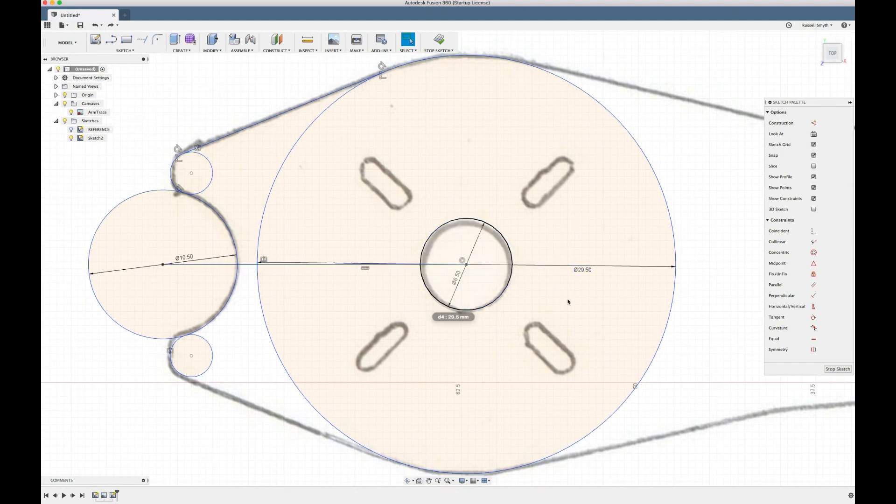
{"action": "left_click_drag", "start_coordinate": [615, 268], "coordinate": [611, 298]}
{"action": "scroll", "coordinate": [431, 371], "scroll_direction": "down", "scroll_amount": 3}
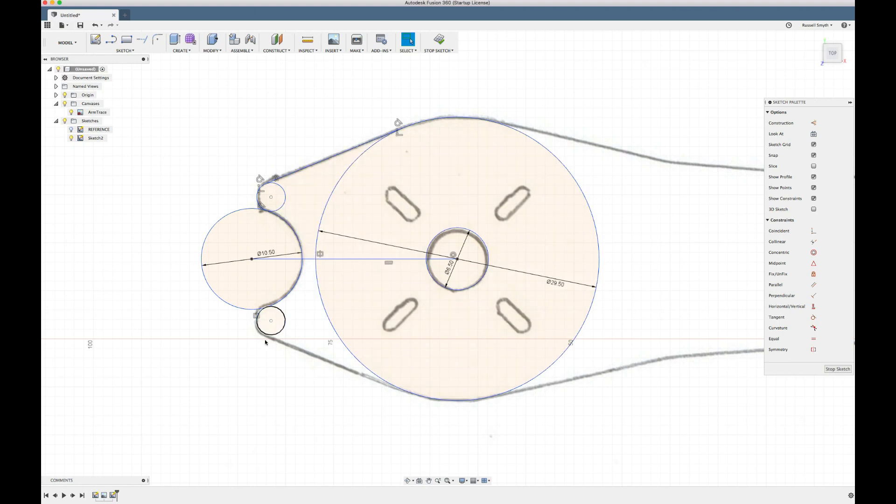
- Draw a line about 12.6 mm long along the lower traced edge, from the lower small circle to the 29.5 mm circle
{"action": "key", "text": "l"}
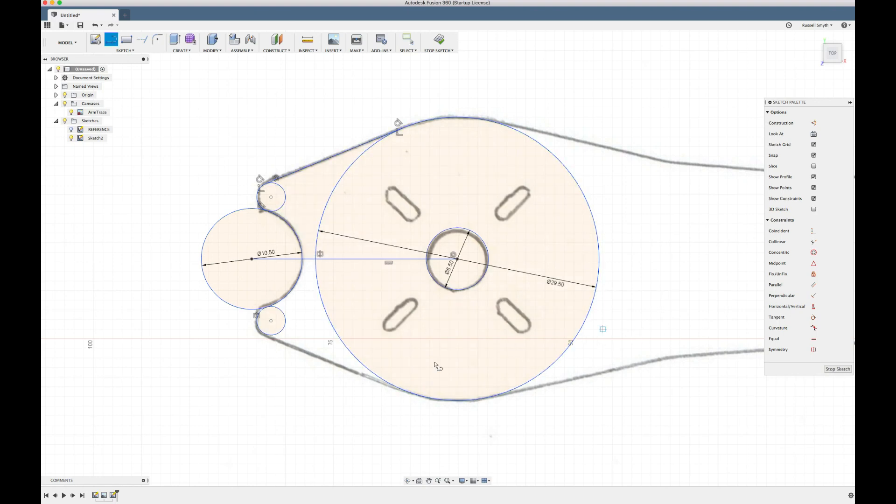
{"action": "left_click", "coordinate": [271, 336]}
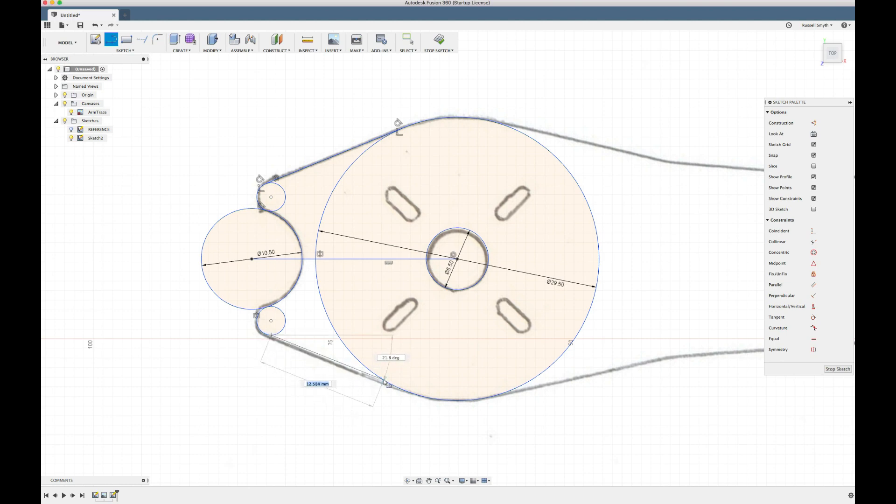
{"action": "left_click", "coordinate": [383, 382]}
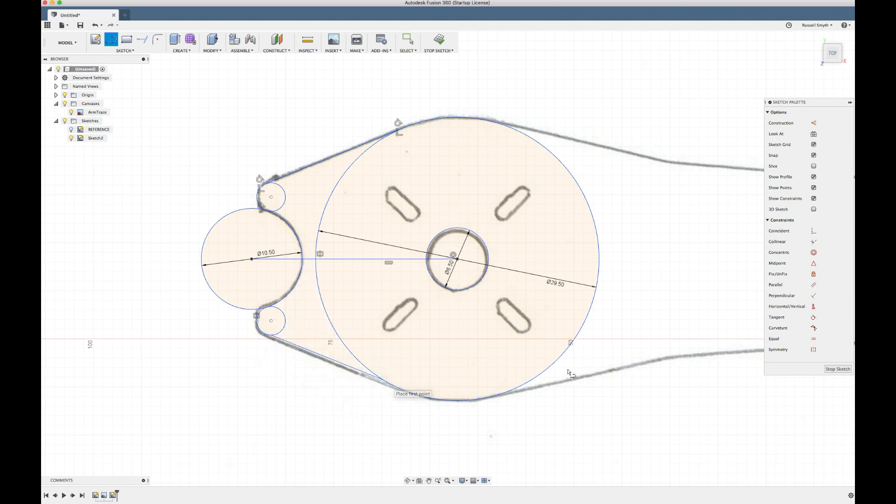
- Constrain the lower edge line tangent to both the 29.5 mm circle and the lower small circle
{"action": "left_click", "coordinate": [814, 317]}
{"action": "left_click", "coordinate": [322, 358]}
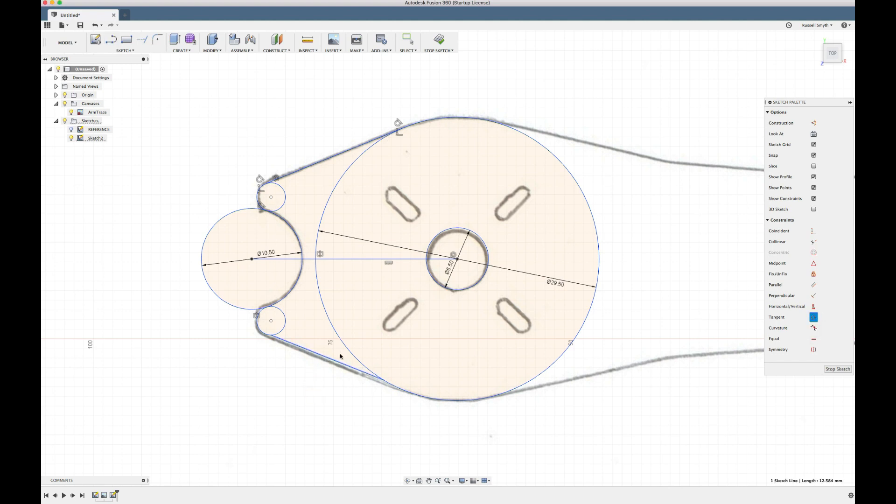
{"action": "left_click", "coordinate": [357, 364]}
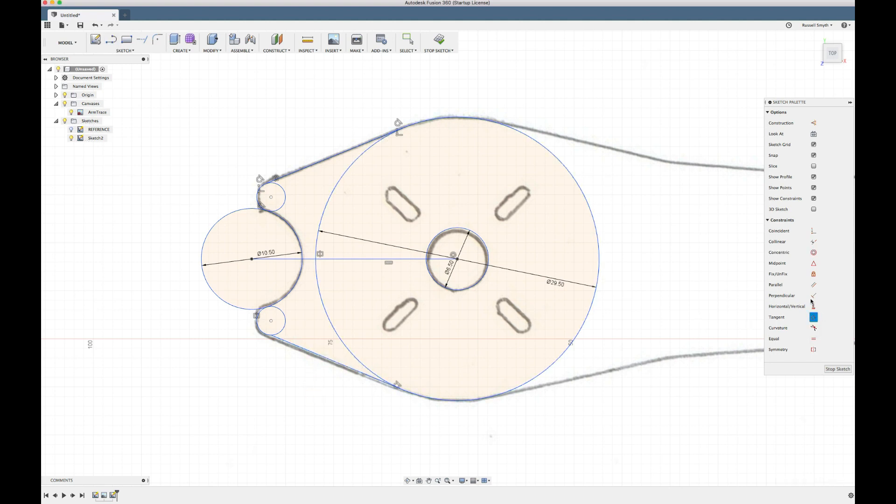
{"action": "left_click", "coordinate": [287, 341]}
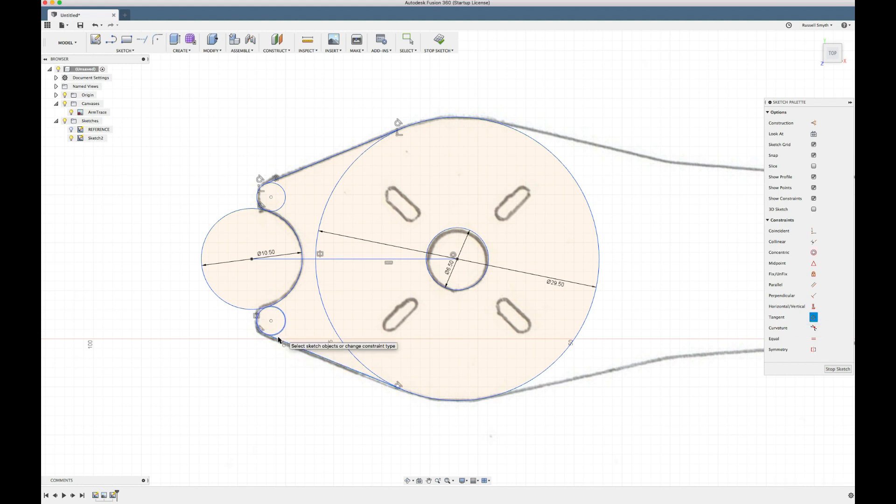
{"action": "left_click", "coordinate": [277, 334]}
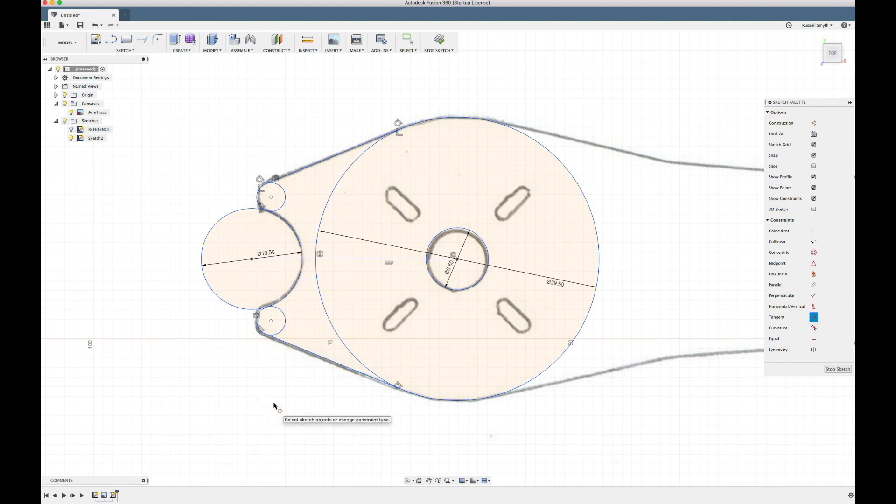
- Hide the ArmTrace canvas to check the bare sketch outline and show it again
{"action": "left_click", "coordinate": [71, 112]}
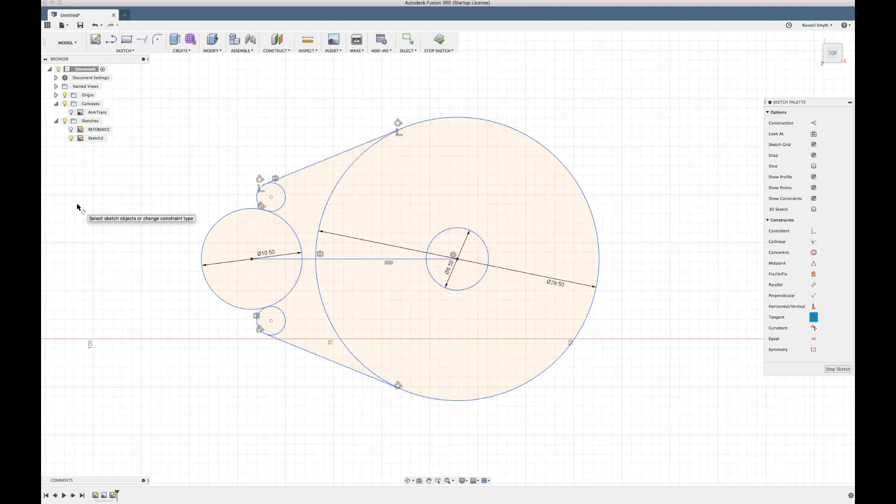
{"action": "left_click", "coordinate": [71, 113]}
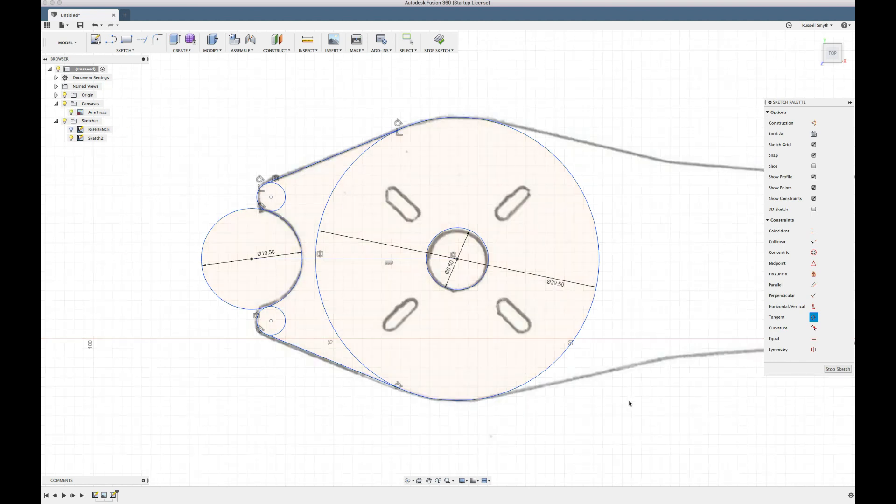
- Draw a vertical line about 35.4 mm long through the centre of the 29.5 mm circle and convert it to construction geometry
{"action": "scroll", "coordinate": [628, 404], "scroll_direction": "right", "scroll_amount": 5}
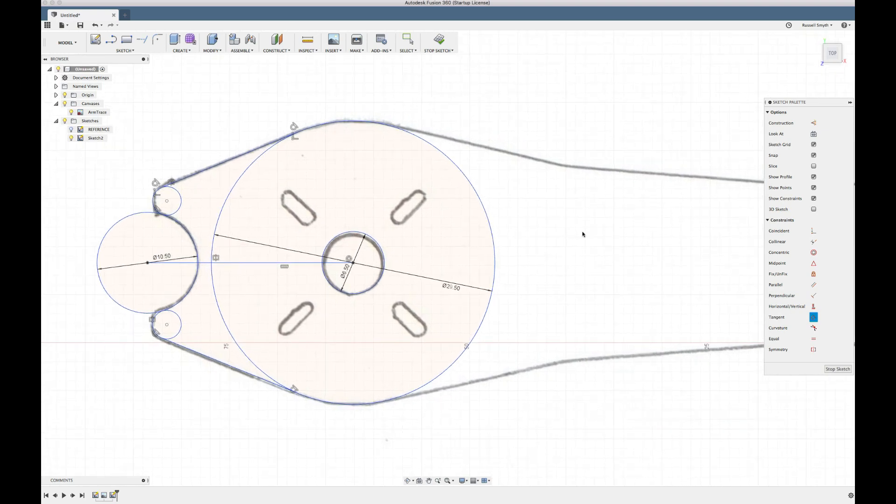
{"action": "key", "text": "l"}
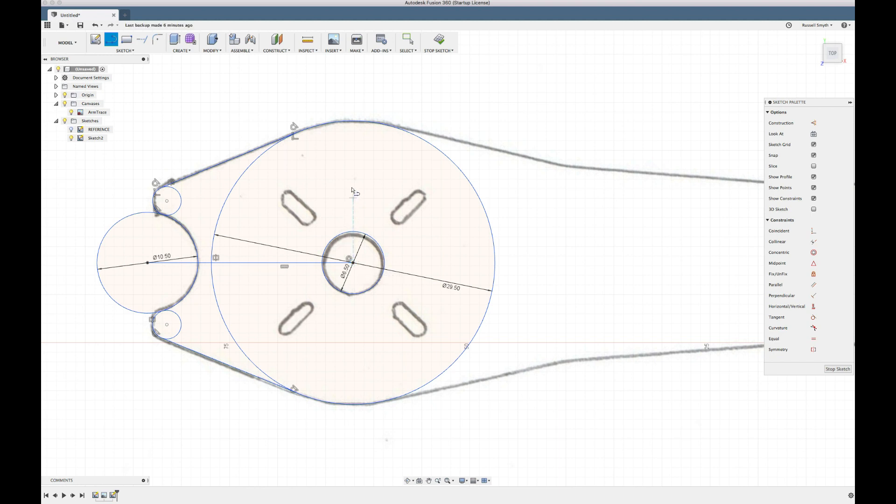
{"action": "left_click", "coordinate": [353, 89]}
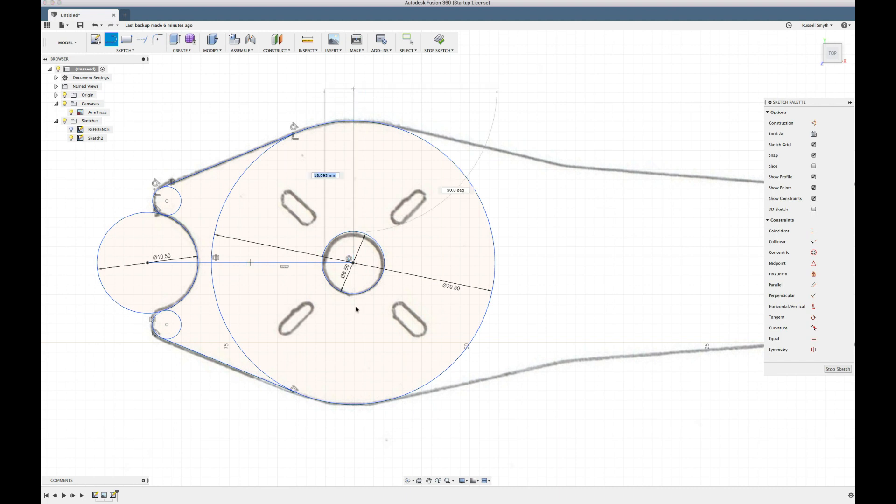
{"action": "left_click", "coordinate": [352, 429]}
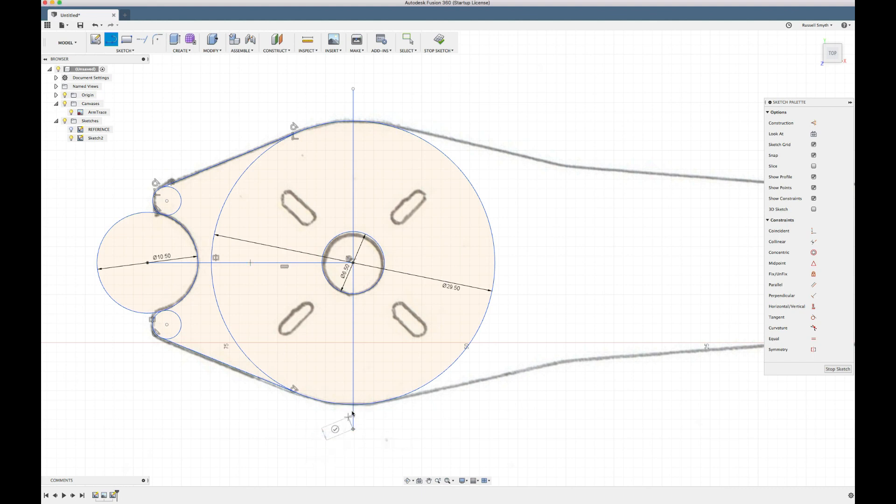
{"action": "key", "text": "Escape"}
{"action": "left_click", "coordinate": [353, 414]}
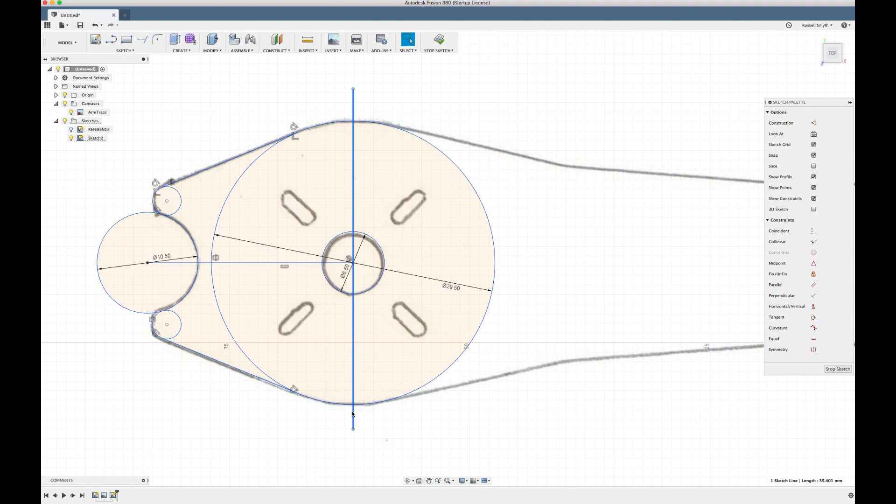
{"action": "right_click", "coordinate": [352, 414]}
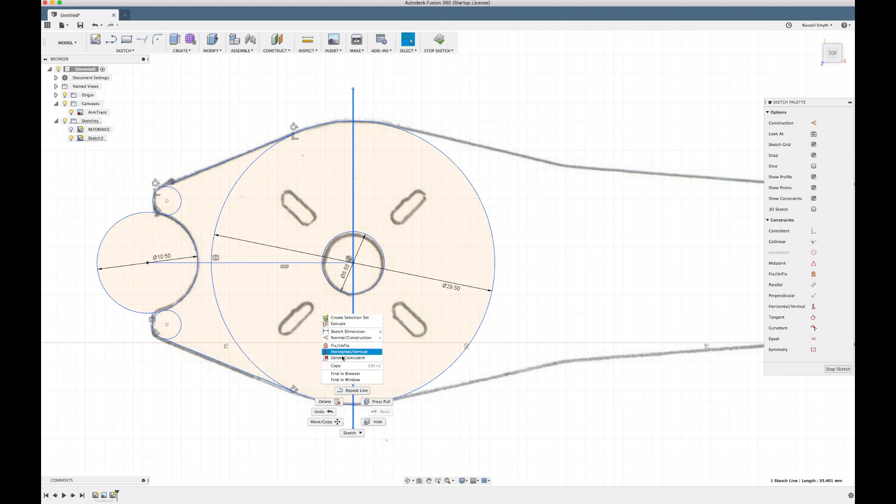
{"action": "left_click", "coordinate": [341, 338]}
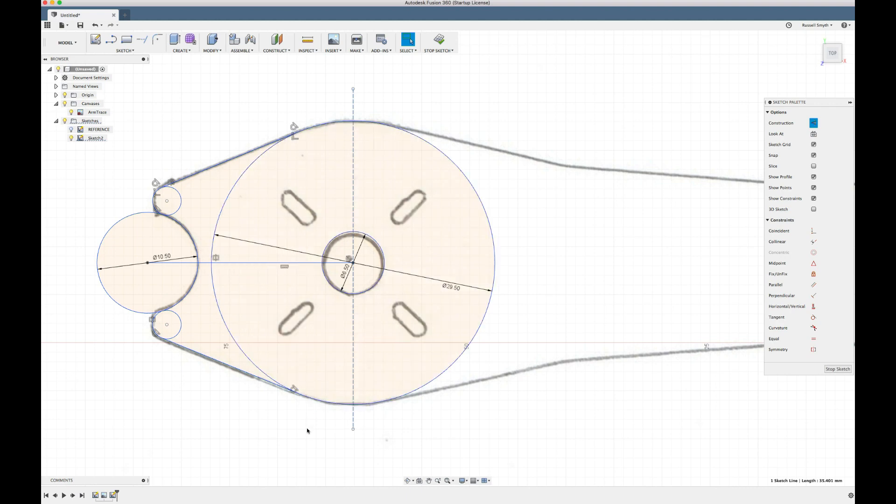
{"action": "left_click", "coordinate": [225, 366]}
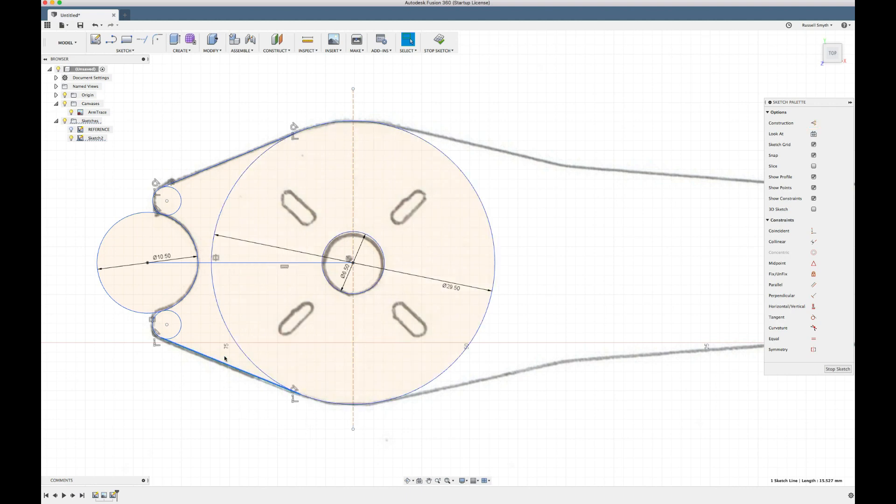
{"action": "left_click", "coordinate": [209, 170]}
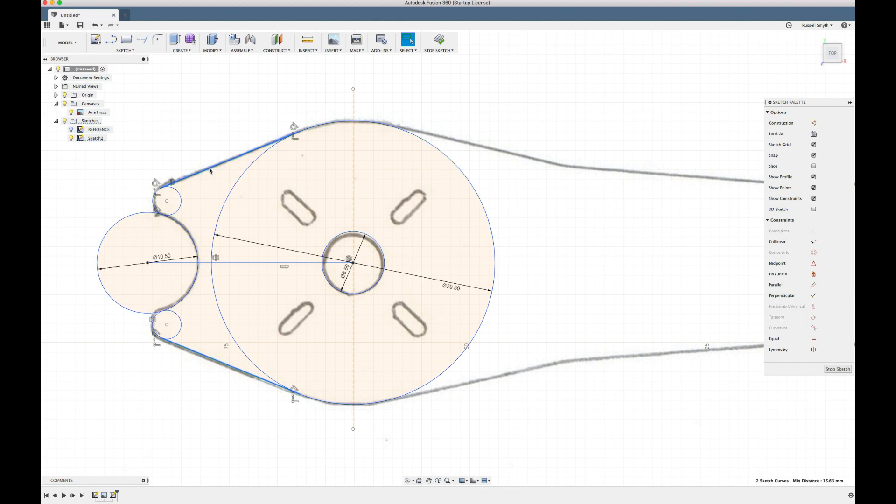
{"action": "left_click", "coordinate": [125, 50]}
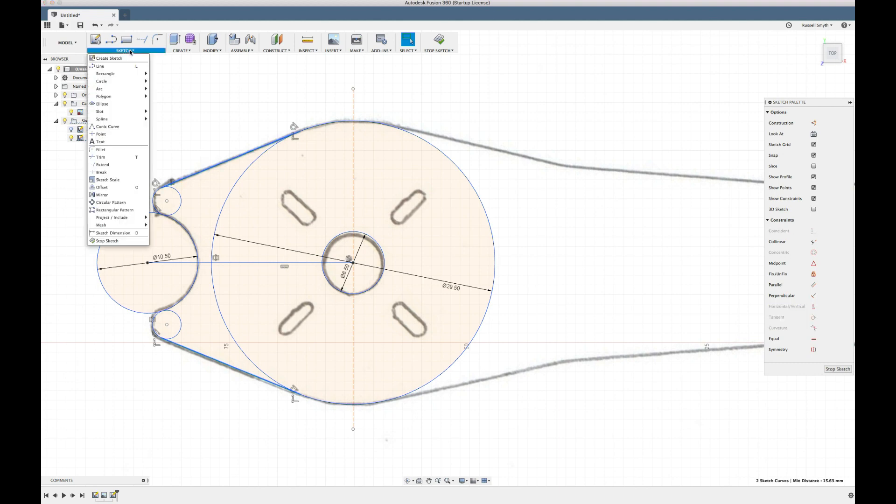
{"action": "left_click", "coordinate": [111, 195]}
{"action": "left_click", "coordinate": [806, 123]}
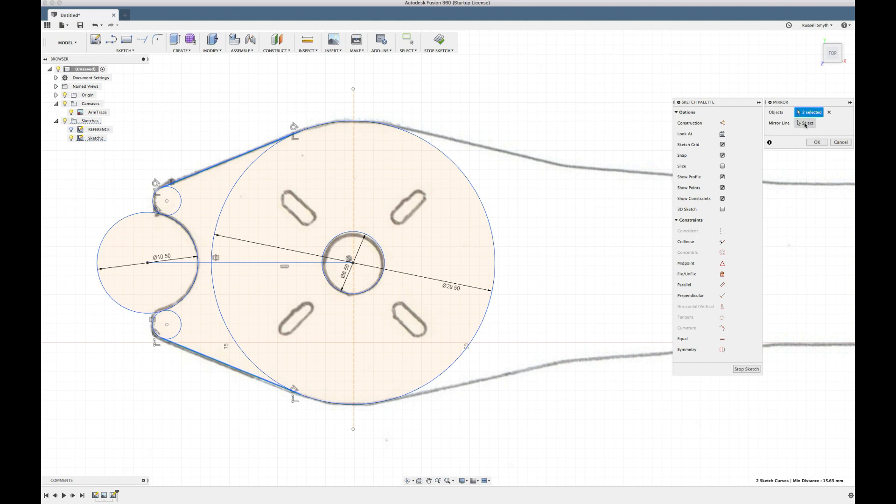
{"action": "left_click", "coordinate": [353, 170]}
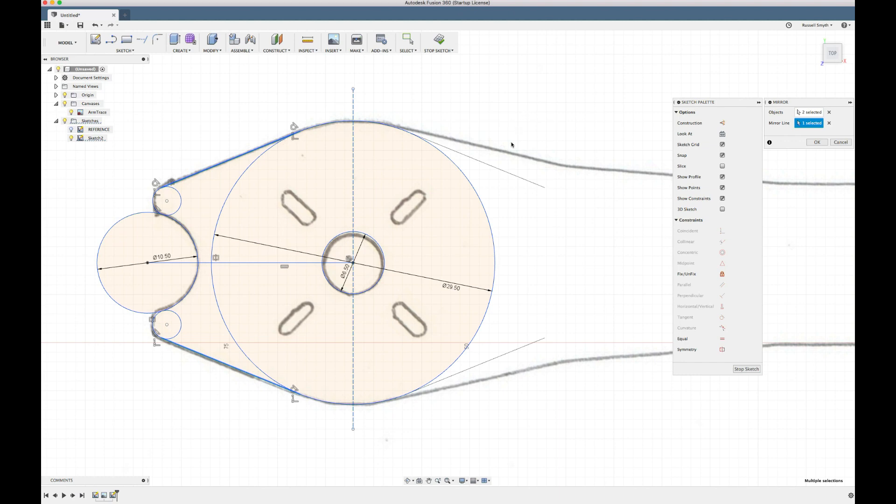
{"action": "left_click", "coordinate": [845, 142]}
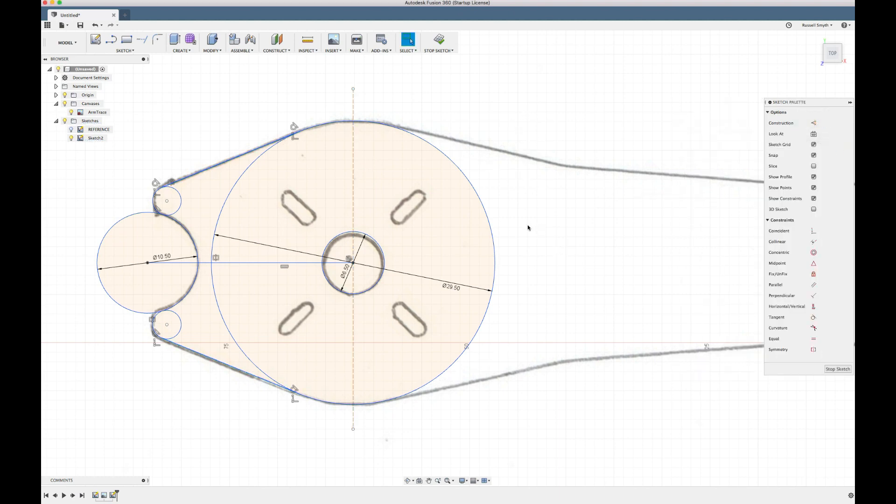
- Draw a line about 16.5 mm long from the 29.5 mm circle's upper right side to the bend in the upper traced edge
{"action": "key", "text": "a"}
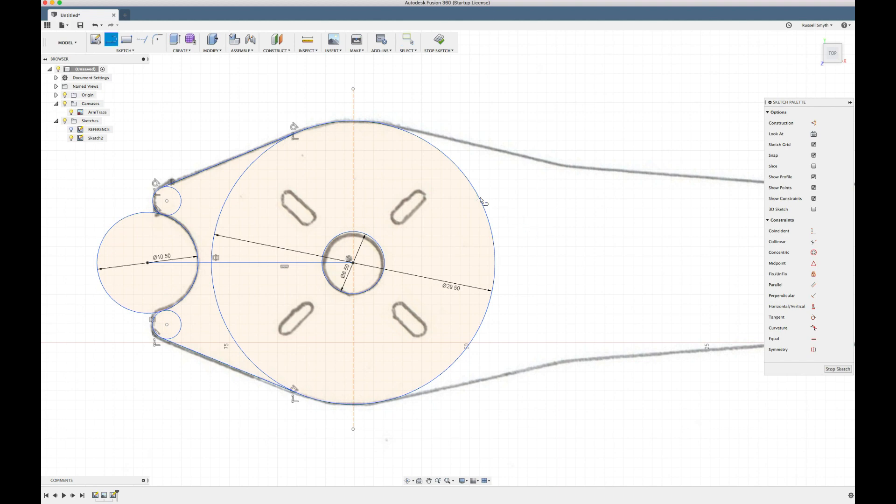
{"action": "left_click", "coordinate": [413, 135]}
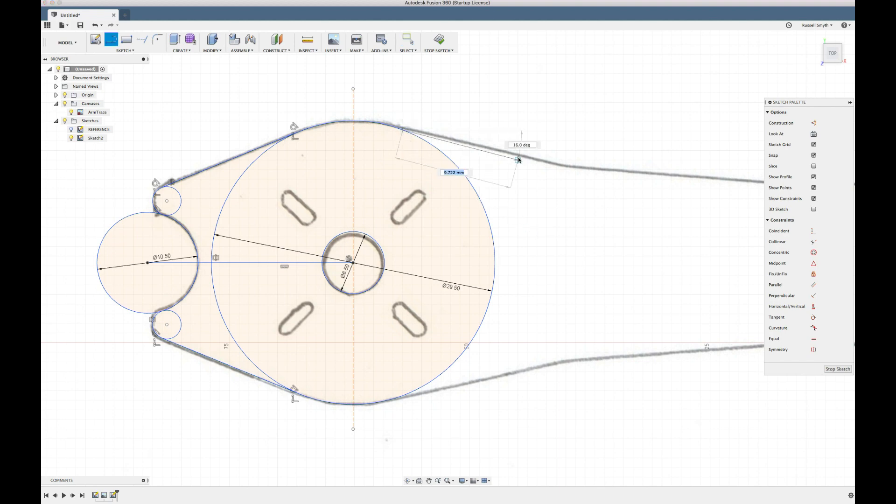
{"action": "left_click", "coordinate": [557, 170]}
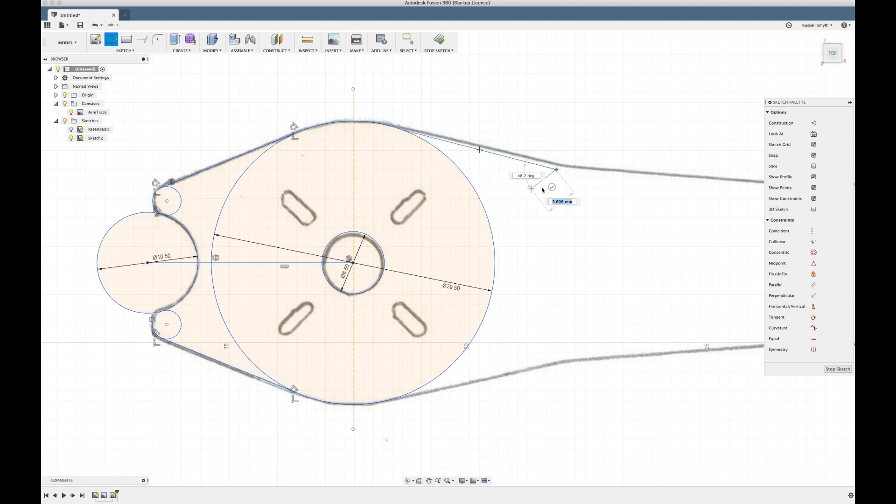
{"action": "left_click", "coordinate": [552, 187]}
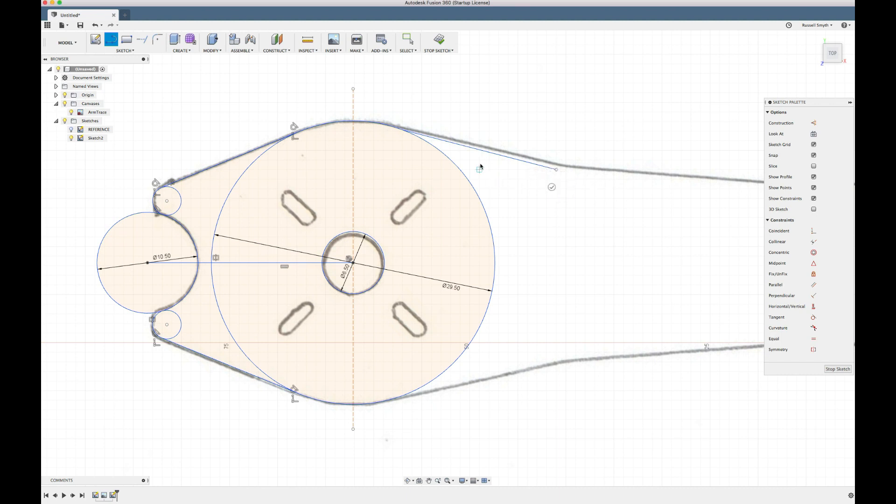
{"action": "key", "text": "Escape"}
- Constrain the line along the upper right traced edge tangent to the 29.5 mm circle
{"action": "left_click", "coordinate": [492, 153]}
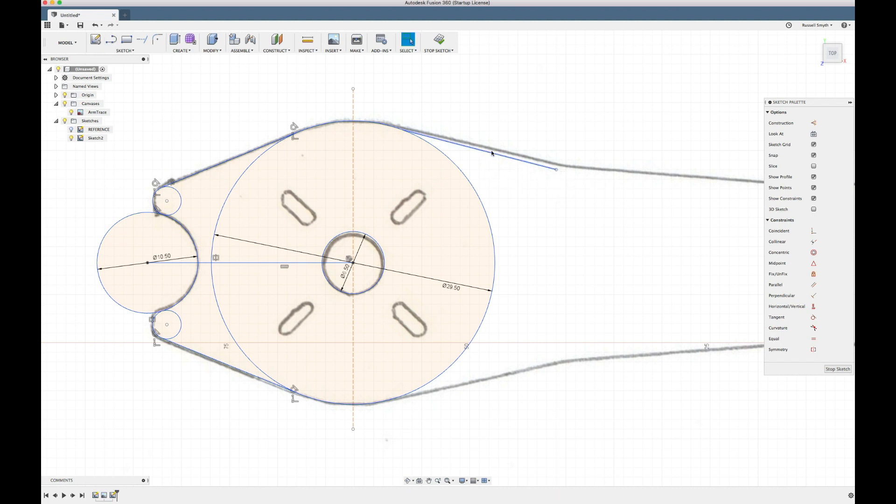
{"action": "left_click", "coordinate": [813, 317]}
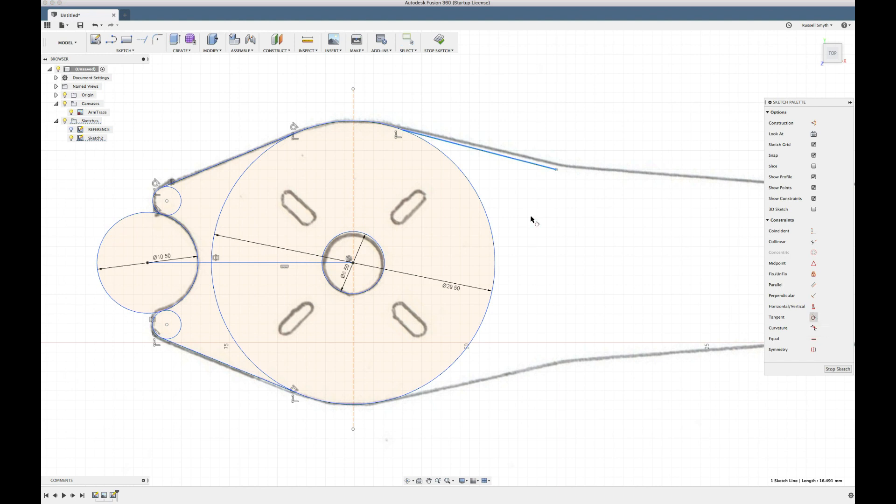
{"action": "left_click", "coordinate": [463, 172]}
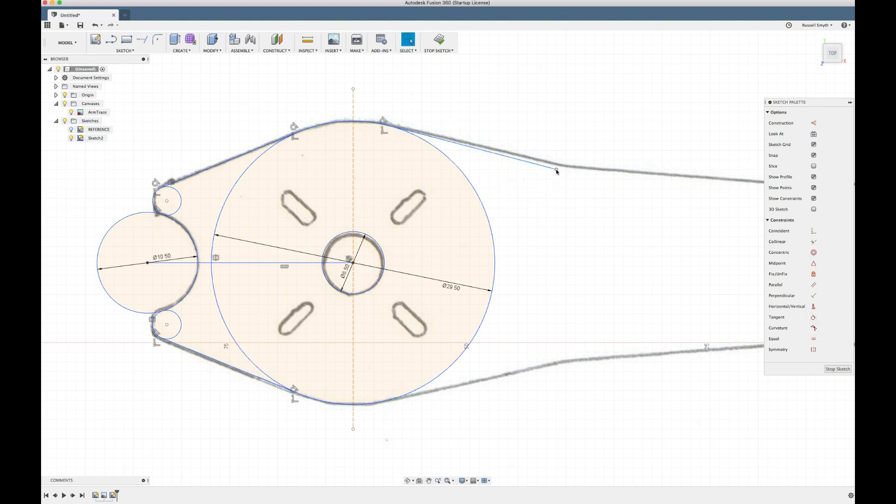
- Move the free end of the upper right tangent line onto the bend in the traced edge and check its fit against the canvas
{"action": "left_click_drag", "start_coordinate": [556, 168], "coordinate": [557, 166]}
{"action": "scroll", "coordinate": [557, 167], "scroll_direction": "up", "scroll_amount": 8}
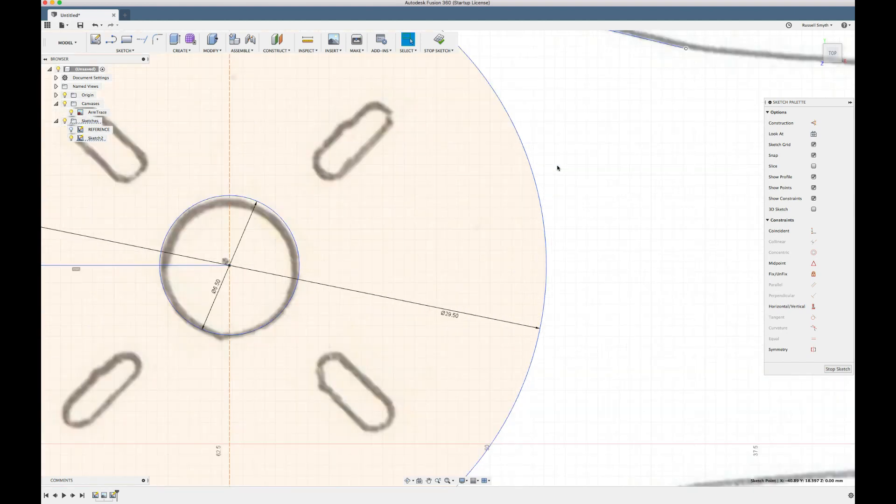
{"action": "scroll", "coordinate": [557, 168], "scroll_direction": "up", "scroll_amount": 5}
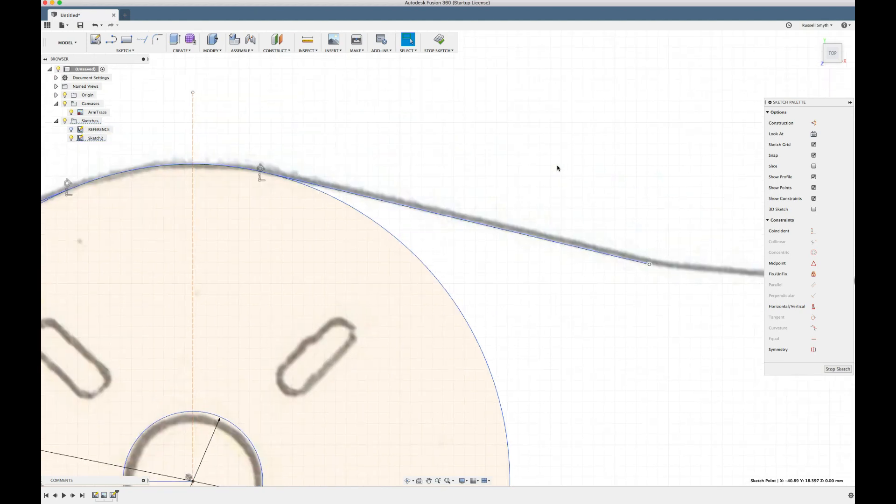
{"action": "scroll", "coordinate": [557, 168], "scroll_direction": "up", "scroll_amount": 1}
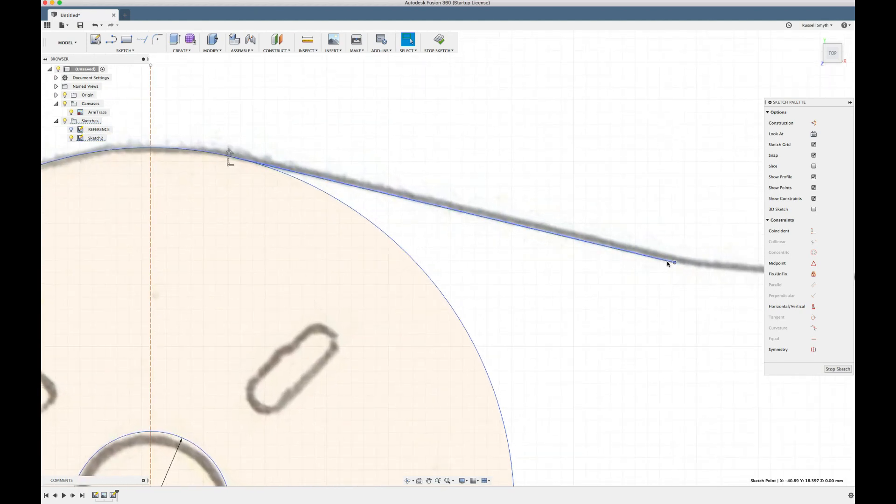
{"action": "scroll", "coordinate": [668, 261], "scroll_direction": "up", "scroll_amount": 3}
{"action": "scroll", "coordinate": [667, 262], "scroll_direction": "right", "scroll_amount": 5}
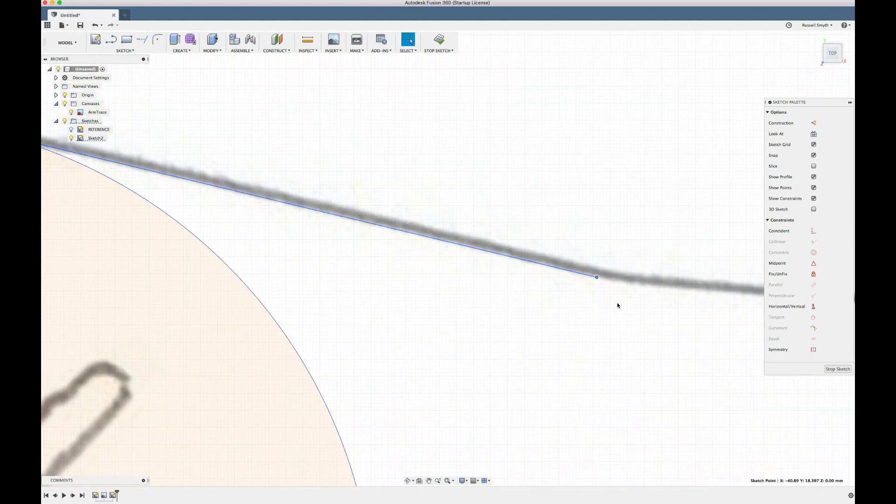
{"action": "scroll", "coordinate": [612, 312], "scroll_direction": "left", "scroll_amount": 1}
{"action": "scroll", "coordinate": [611, 313], "scroll_direction": "left", "scroll_amount": 5}
{"action": "scroll", "coordinate": [611, 313], "scroll_direction": "down", "scroll_amount": 3}
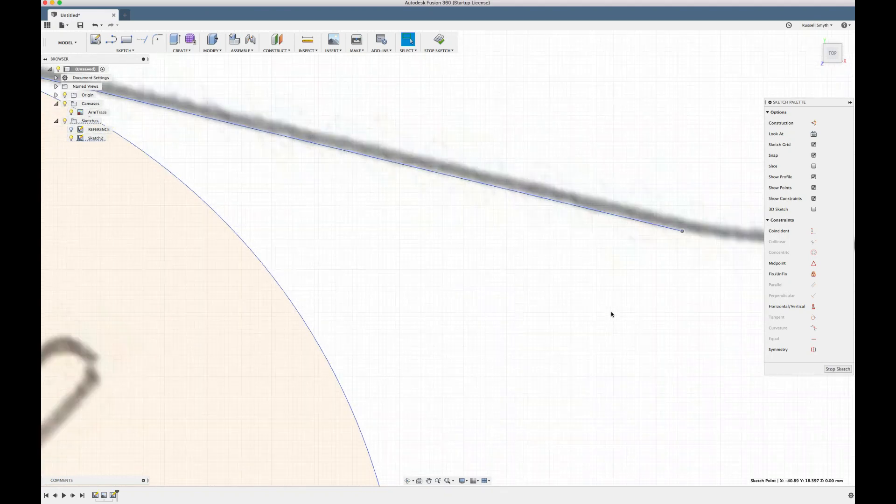
{"action": "scroll", "coordinate": [612, 311], "scroll_direction": "down", "scroll_amount": 3}
{"action": "scroll", "coordinate": [611, 311], "scroll_direction": "down", "scroll_amount": 2}
{"action": "scroll", "coordinate": [612, 312], "scroll_direction": "left", "scroll_amount": 2}
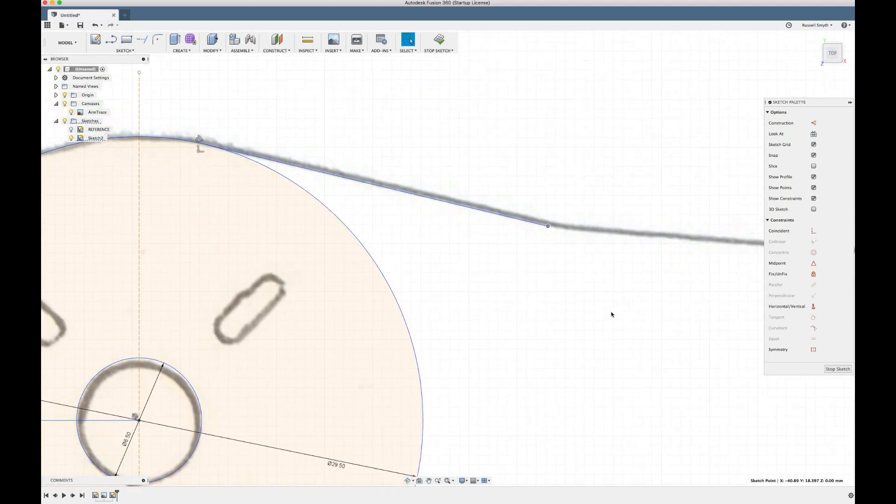
{"action": "scroll", "coordinate": [612, 312], "scroll_direction": "down", "scroll_amount": 2}
{"action": "scroll", "coordinate": [609, 313], "scroll_direction": "down", "scroll_amount": 1}
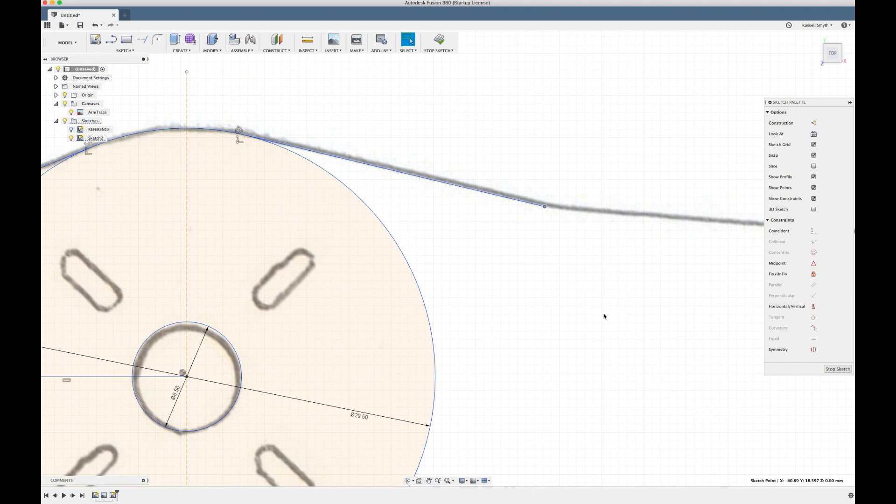
{"action": "scroll", "coordinate": [603, 316], "scroll_direction": "down", "scroll_amount": 2}
{"action": "scroll", "coordinate": [600, 318], "scroll_direction": "down", "scroll_amount": 3}
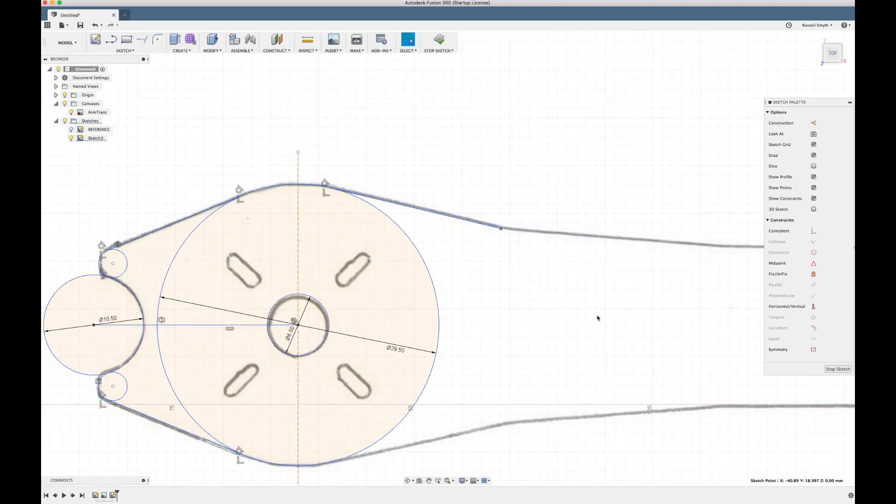
{"action": "scroll", "coordinate": [597, 318], "scroll_direction": "down", "scroll_amount": 2}
{"action": "scroll", "coordinate": [597, 317], "scroll_direction": "down", "scroll_amount": 1}
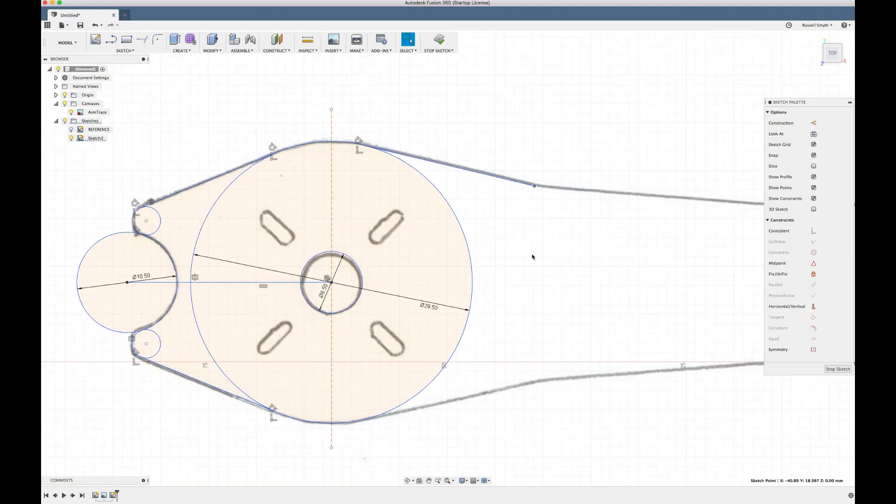
- Mirror the upper right tangent line across the horizontal centre line to form the matching lower edge
{"action": "left_click", "coordinate": [125, 50]}
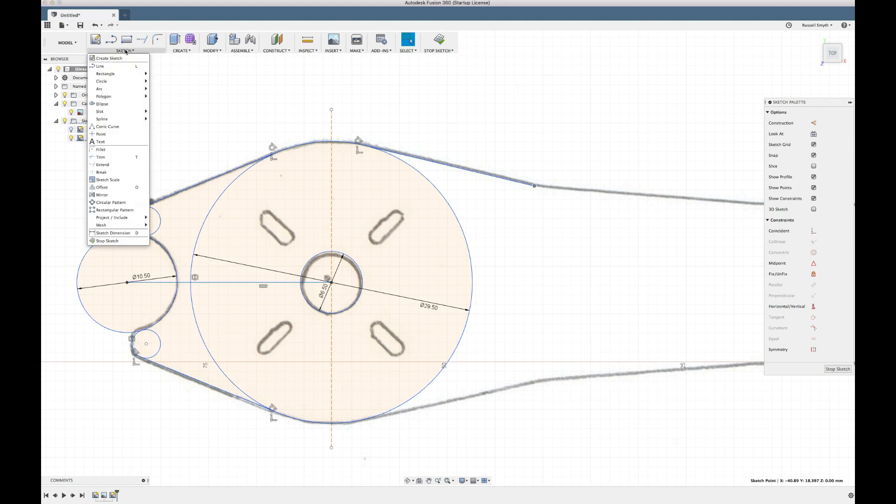
{"action": "left_click", "coordinate": [102, 194]}
{"action": "left_click", "coordinate": [461, 172]}
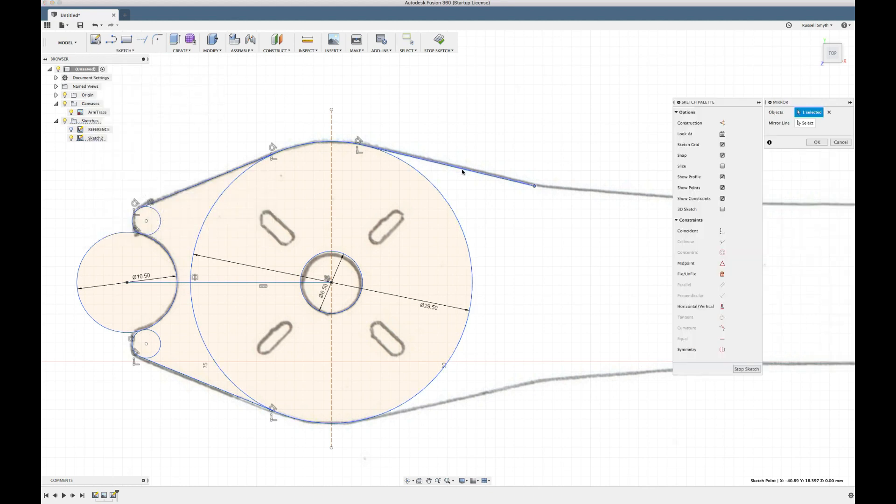
{"action": "left_click", "coordinate": [483, 178]}
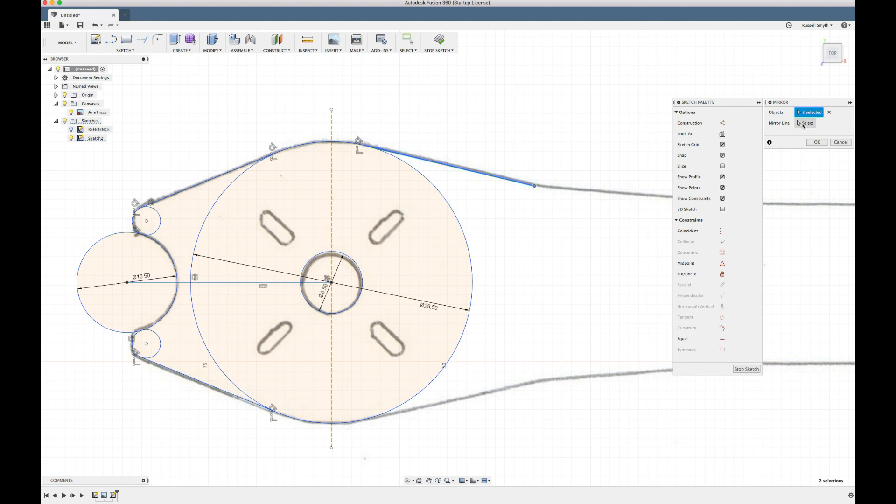
{"action": "left_click", "coordinate": [829, 112]}
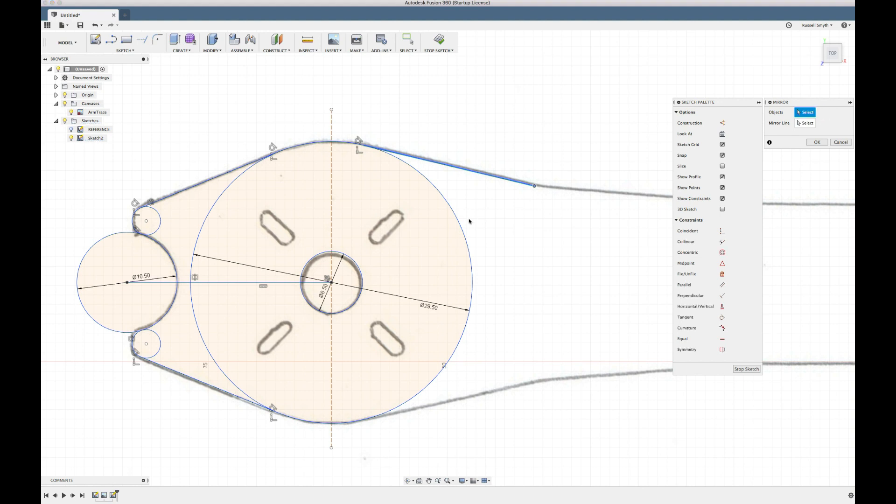
{"action": "left_click", "coordinate": [471, 172]}
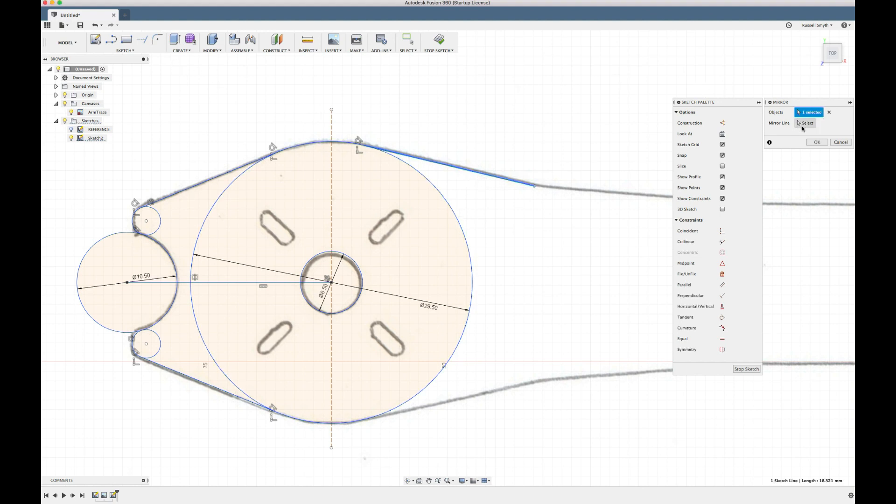
{"action": "left_click", "coordinate": [805, 123]}
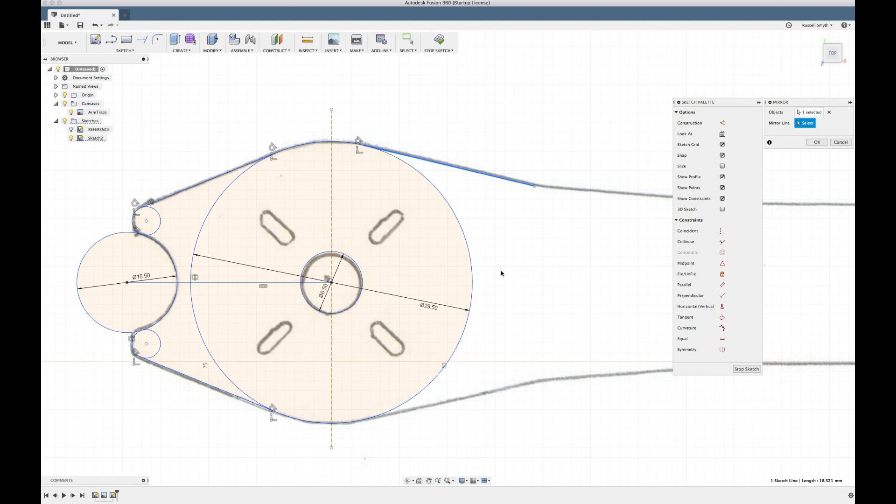
{"action": "left_click", "coordinate": [255, 283]}
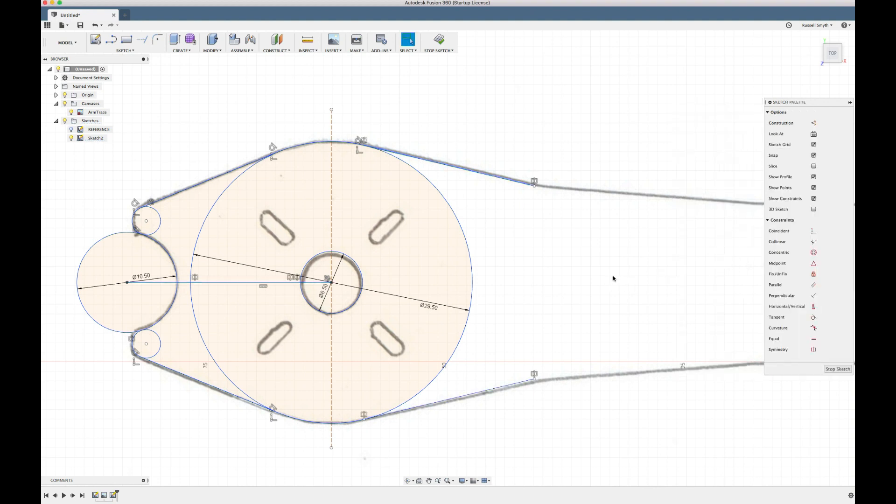
- Draw a vertical line about 20.2 mm long joining the outer ends of the upper and lower right tangent lines
{"action": "key", "text": "l"}
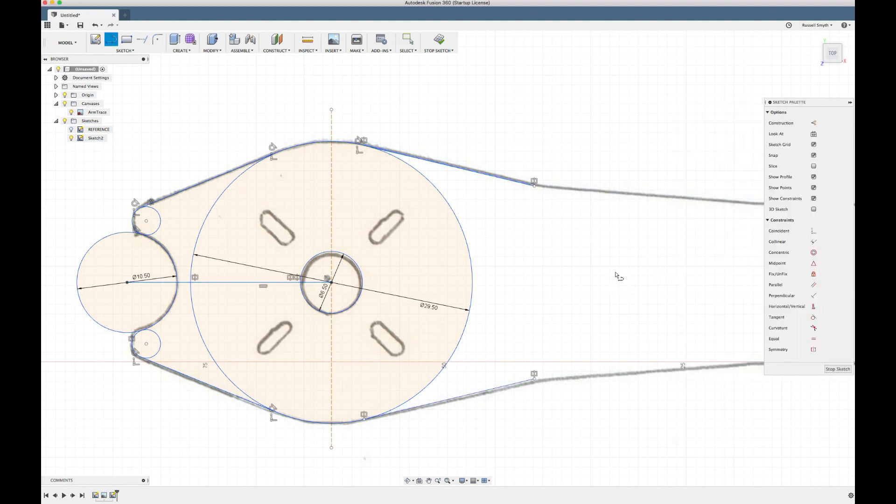
{"action": "left_click", "coordinate": [535, 186]}
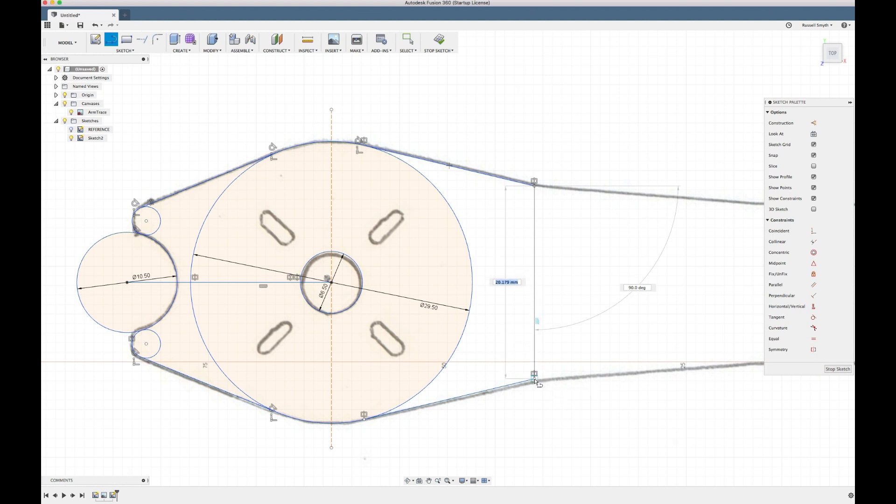
{"action": "left_click", "coordinate": [535, 379]}
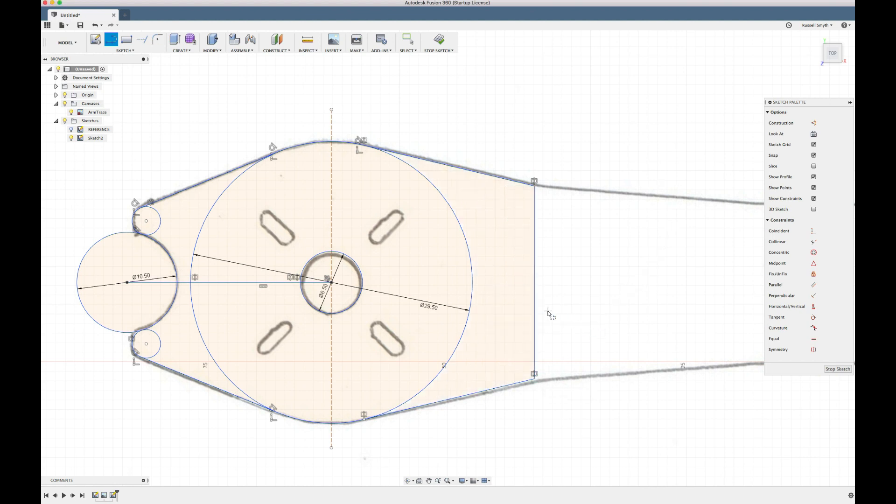
- Draw a 2-point circle about 1.8 mm in diameter around the inner end of the upper right traced slot
{"action": "scroll", "coordinate": [548, 314], "scroll_direction": "left", "scroll_amount": 3}
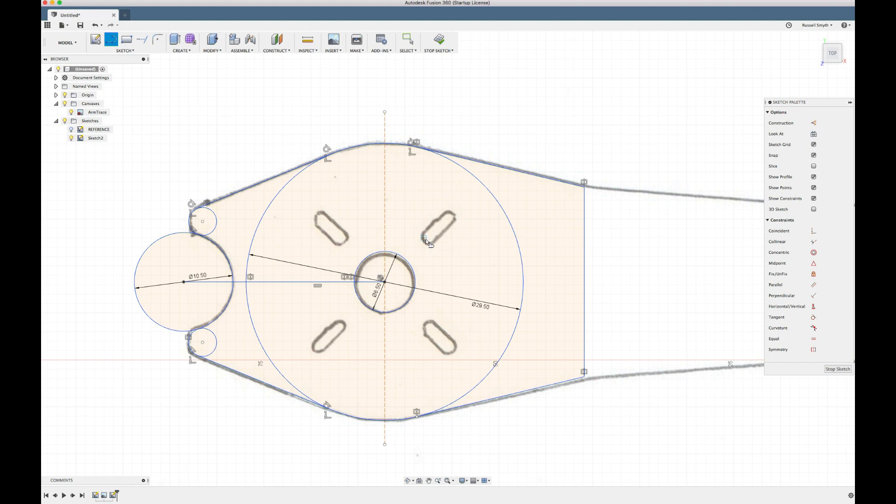
{"action": "scroll", "coordinate": [426, 240], "scroll_direction": "up", "scroll_amount": 3}
{"action": "scroll", "coordinate": [425, 242], "scroll_direction": "up", "scroll_amount": 1}
{"action": "scroll", "coordinate": [426, 242], "scroll_direction": "left", "scroll_amount": 1}
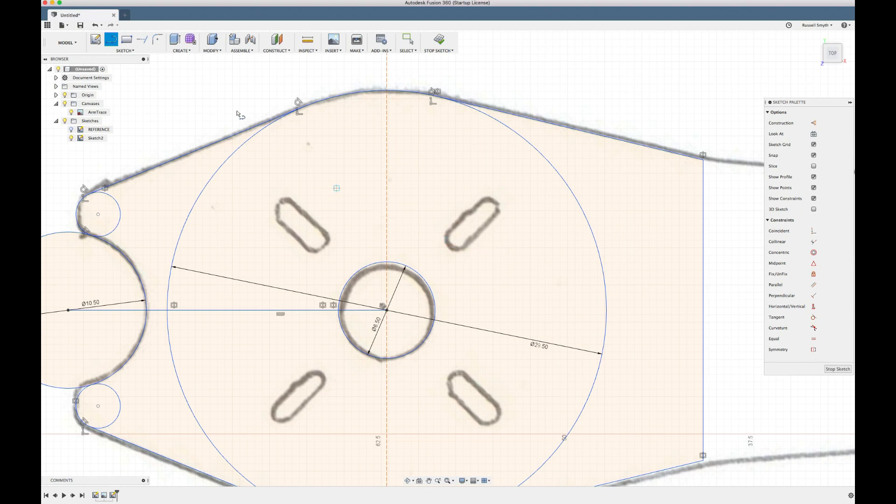
{"action": "left_click", "coordinate": [125, 50]}
{"action": "mouse_move", "coordinate": [118, 76]}
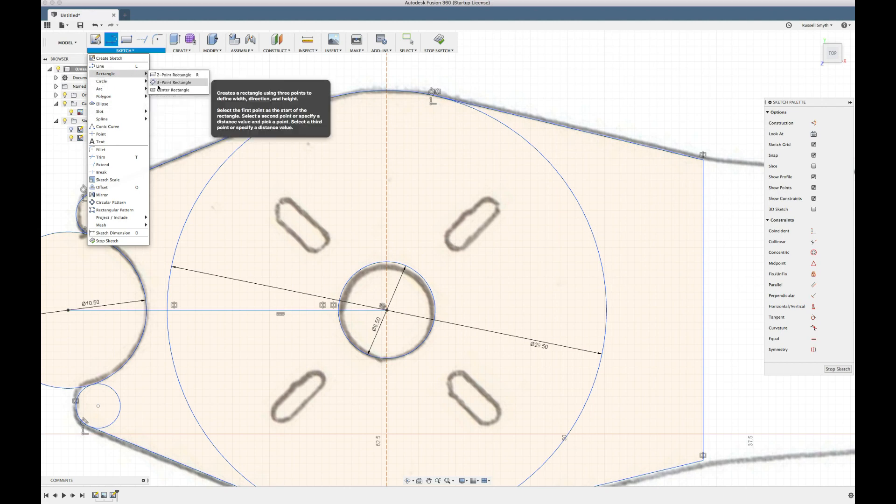
{"action": "mouse_move", "coordinate": [144, 82]}
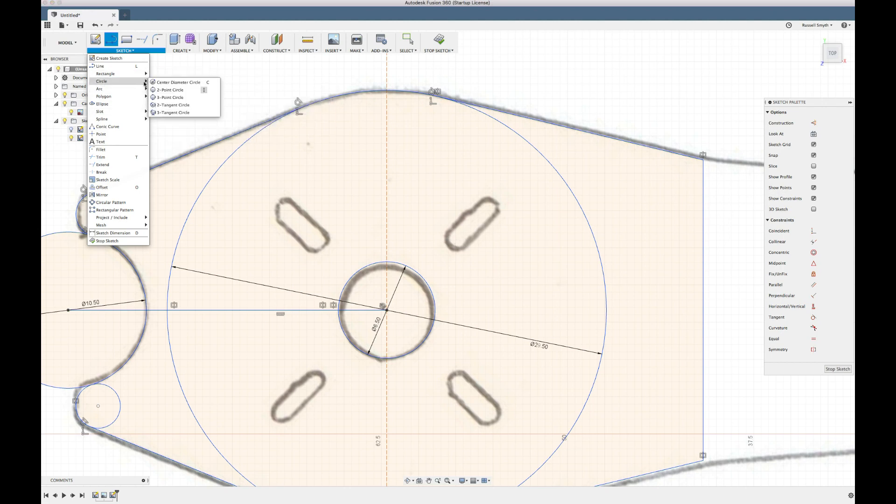
{"action": "left_click", "coordinate": [171, 90]}
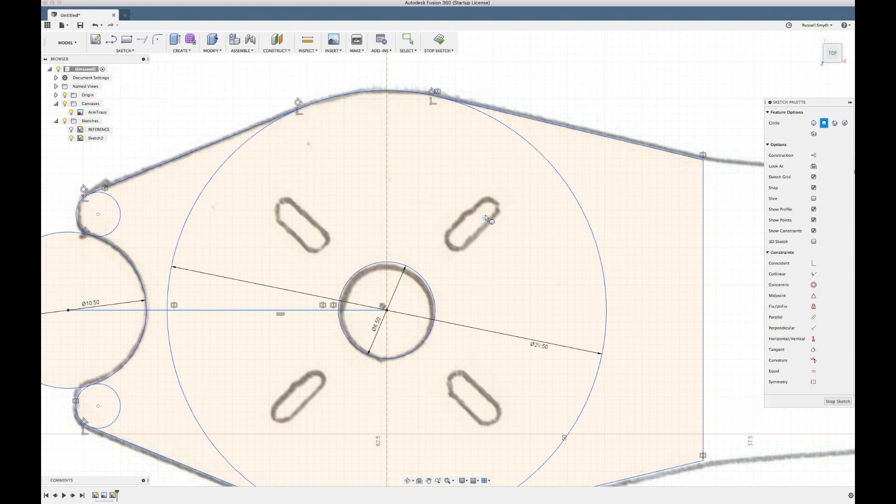
{"action": "scroll", "coordinate": [483, 215], "scroll_direction": "up", "scroll_amount": 5}
{"action": "scroll", "coordinate": [485, 214], "scroll_direction": "up", "scroll_amount": 2}
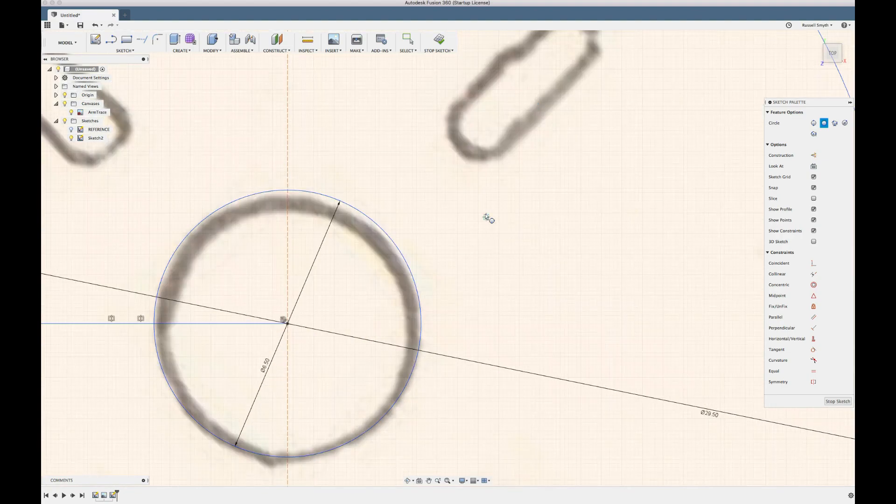
{"action": "scroll", "coordinate": [486, 214], "scroll_direction": "down", "scroll_amount": 5}
{"action": "scroll", "coordinate": [485, 216], "scroll_direction": "left", "scroll_amount": 2}
{"action": "scroll", "coordinate": [485, 216], "scroll_direction": "up", "scroll_amount": 4}
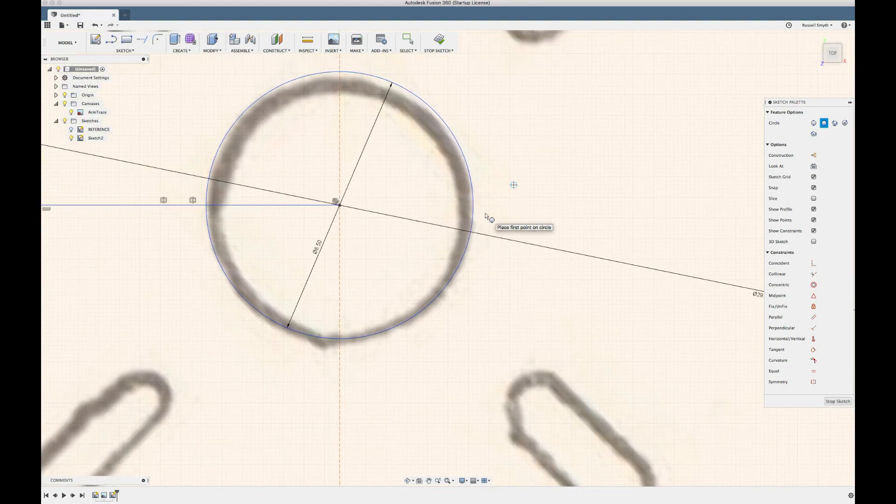
{"action": "scroll", "coordinate": [486, 216], "scroll_direction": "up", "scroll_amount": 5}
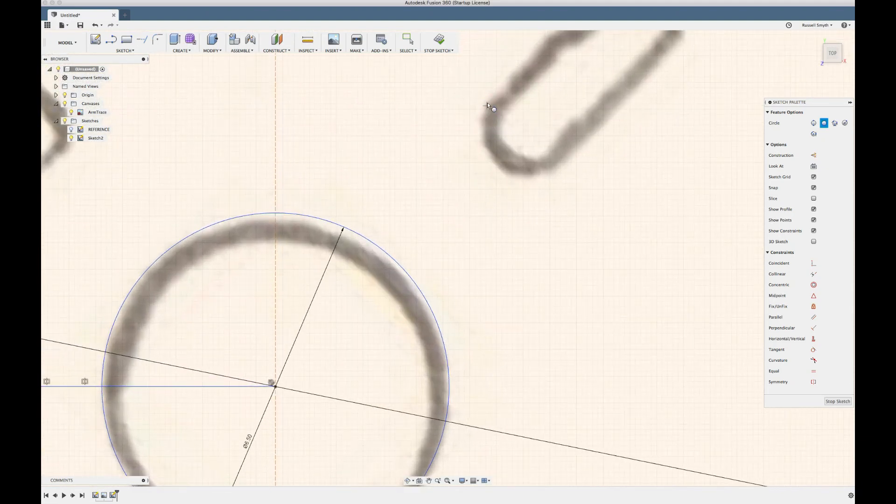
{"action": "left_click", "coordinate": [488, 100]}
{"action": "left_click", "coordinate": [558, 165]}
{"action": "left_click", "coordinate": [496, 165]}
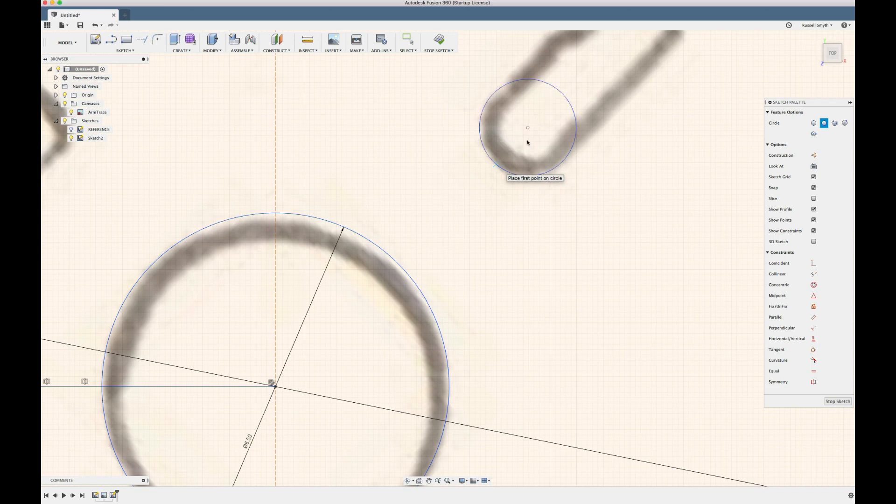
{"action": "scroll", "coordinate": [544, 125], "scroll_direction": "down", "scroll_amount": 2}
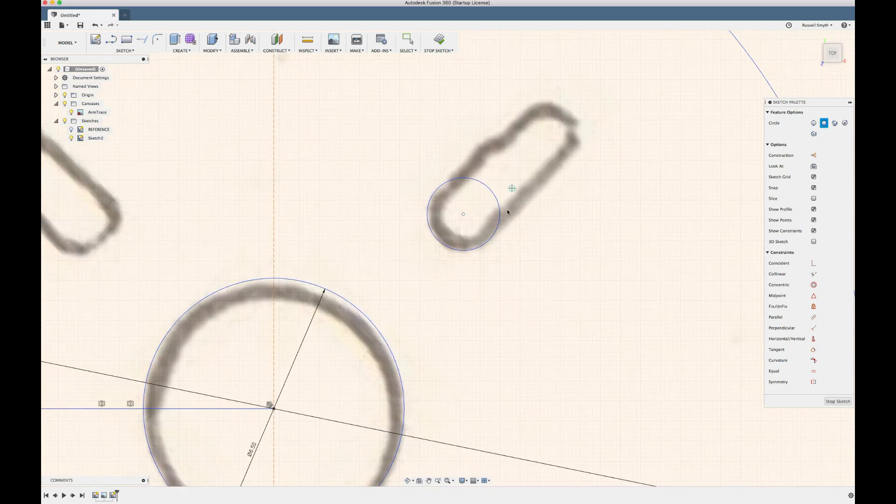
{"action": "key", "text": "Escape"}
- Dimension the circle at the upper right slot's inner end to a diameter of 2 mm
{"action": "left_click", "coordinate": [499, 207]}
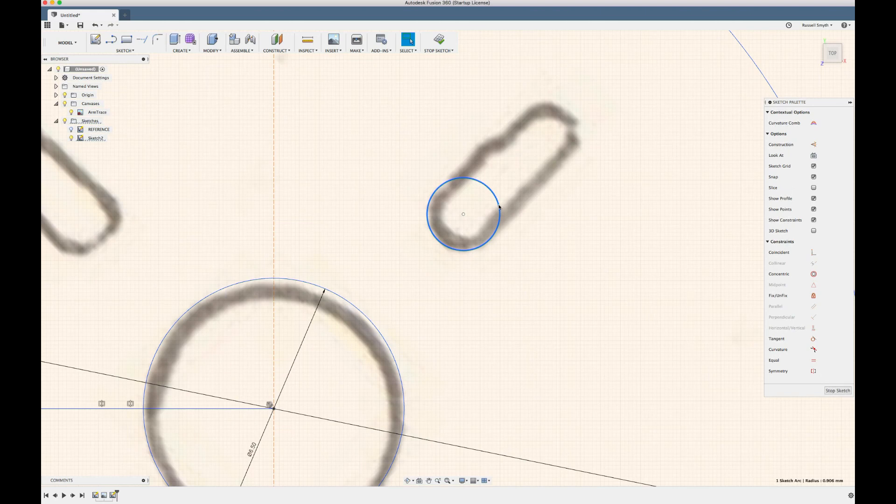
{"action": "key", "text": "d"}
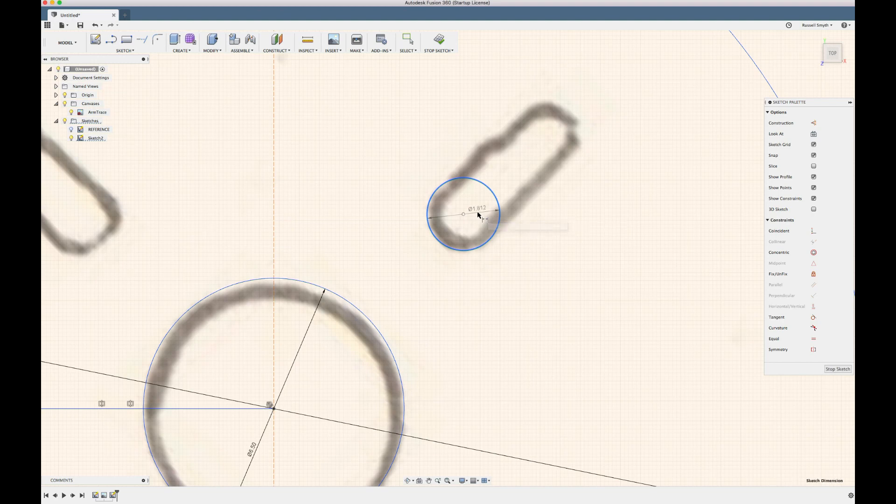
{"action": "left_click", "coordinate": [479, 211]}
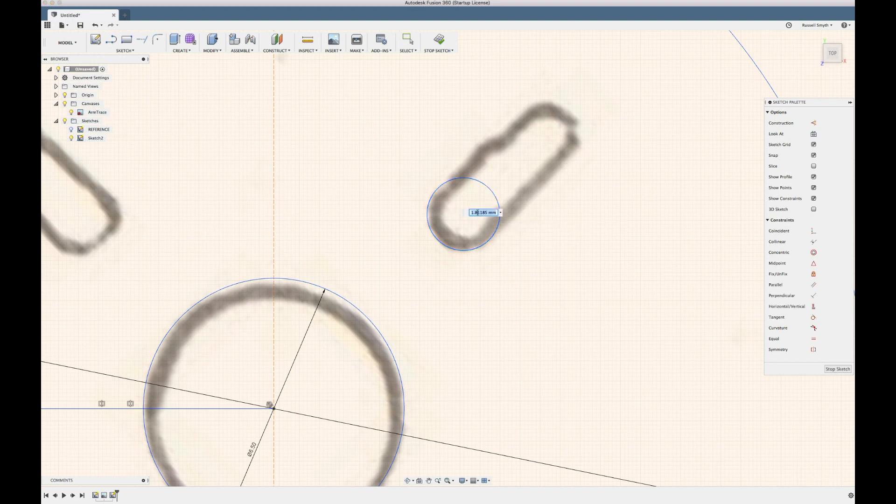
{"action": "type", "text": "2"}
{"action": "key", "text": "Return"}
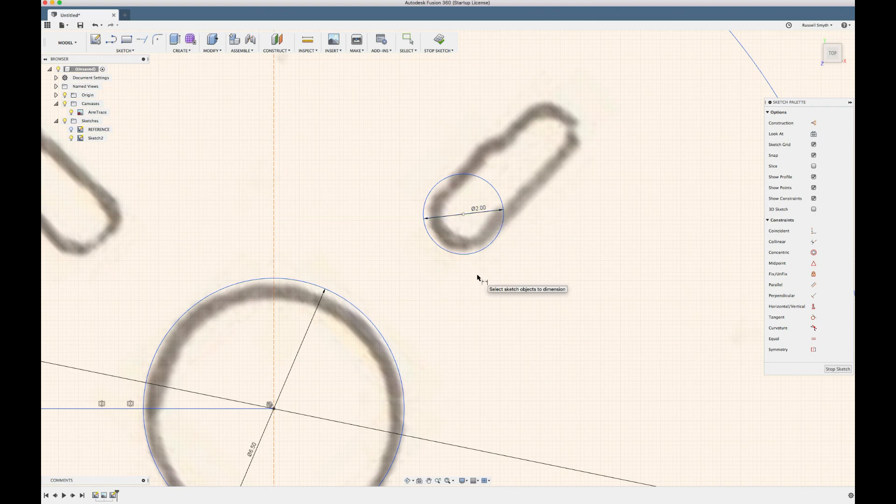
{"action": "scroll", "coordinate": [477, 278], "scroll_direction": "down", "scroll_amount": 4}
{"action": "scroll", "coordinate": [477, 277], "scroll_direction": "right", "scroll_amount": 5}
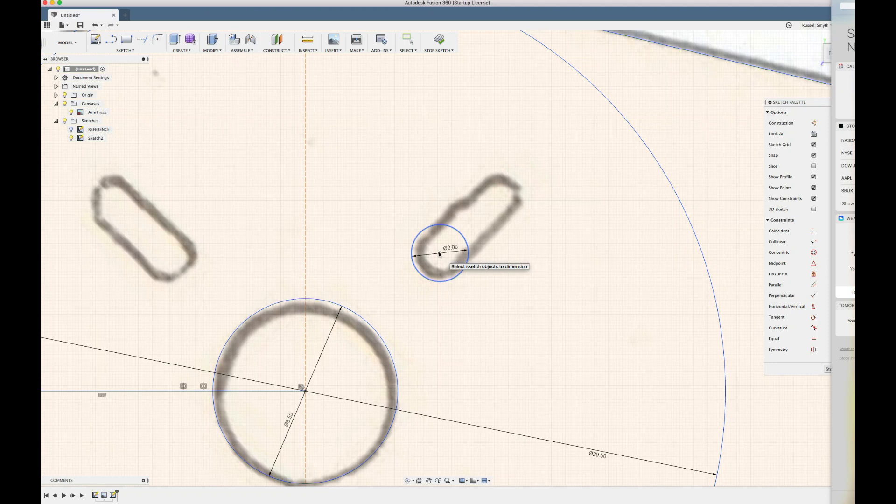
{"action": "key", "text": "Escape"}
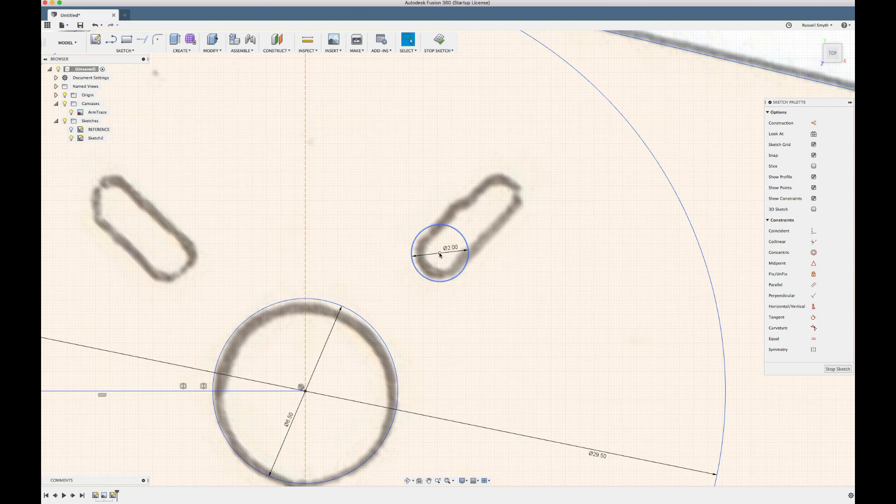
- Move the 2 mm circle slightly so it is centred over the upper right traced slot's inner end
{"action": "left_click", "coordinate": [460, 274]}
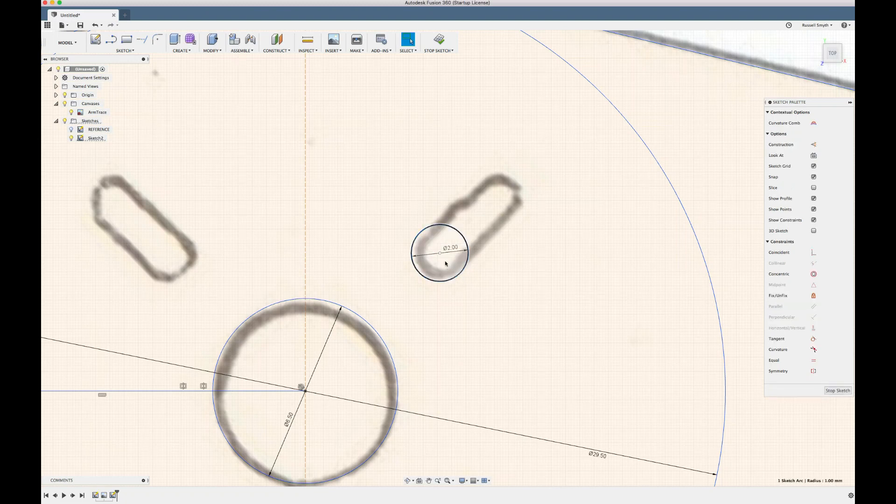
{"action": "left_click_drag", "start_coordinate": [439, 253], "coordinate": [442, 252]}
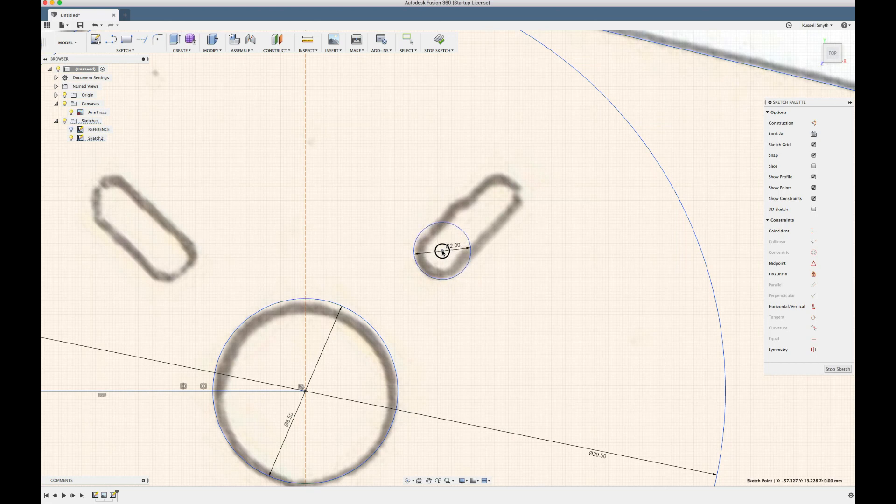
{"action": "key", "text": "Escape"}
- Copy the 2 mm circle and paste it at the slot's outer end, offset about 1.78 mm in X and 1.74 mm in Y
{"action": "left_click", "coordinate": [456, 276]}
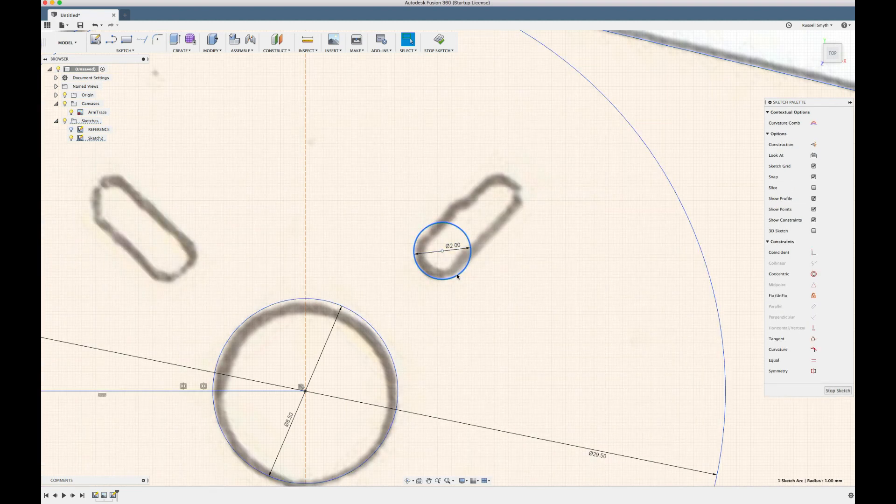
{"action": "right_click", "coordinate": [457, 276]}
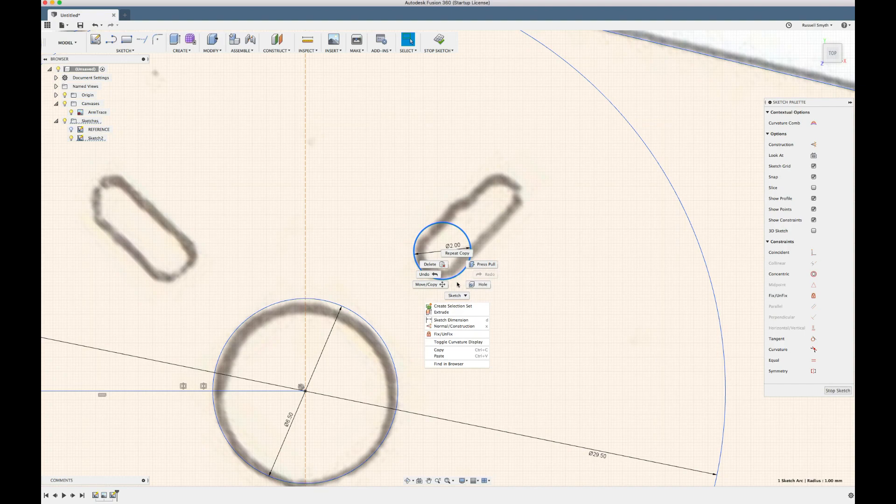
{"action": "left_click", "coordinate": [442, 355]}
{"action": "right_click", "coordinate": [472, 312]}
{"action": "key", "text": "Escape"}
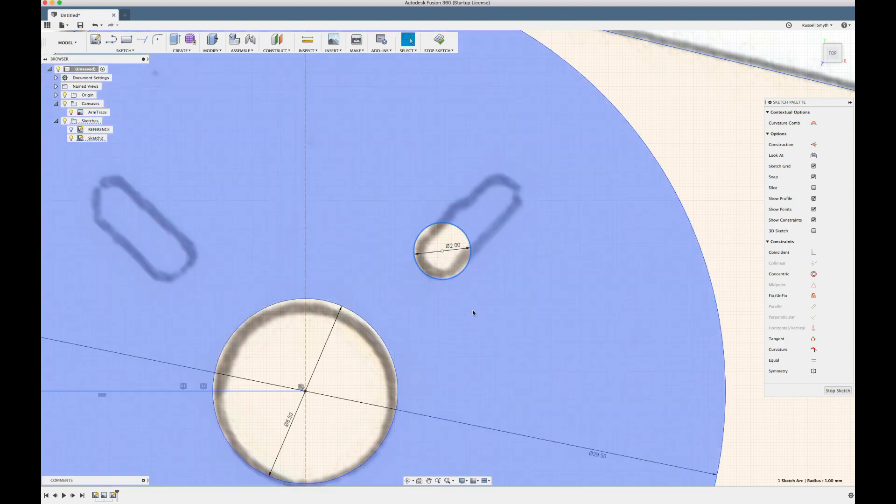
{"action": "left_click", "coordinate": [475, 299]}
{"action": "right_click", "coordinate": [475, 299]}
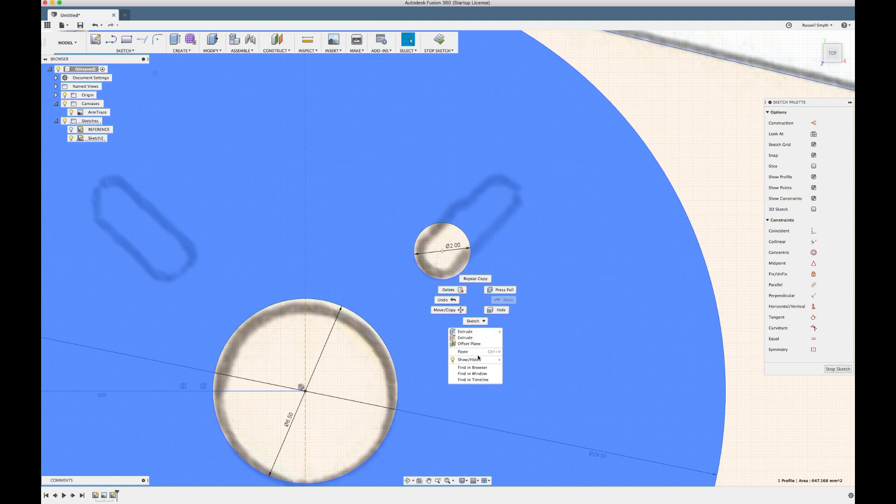
{"action": "left_click", "coordinate": [469, 352]}
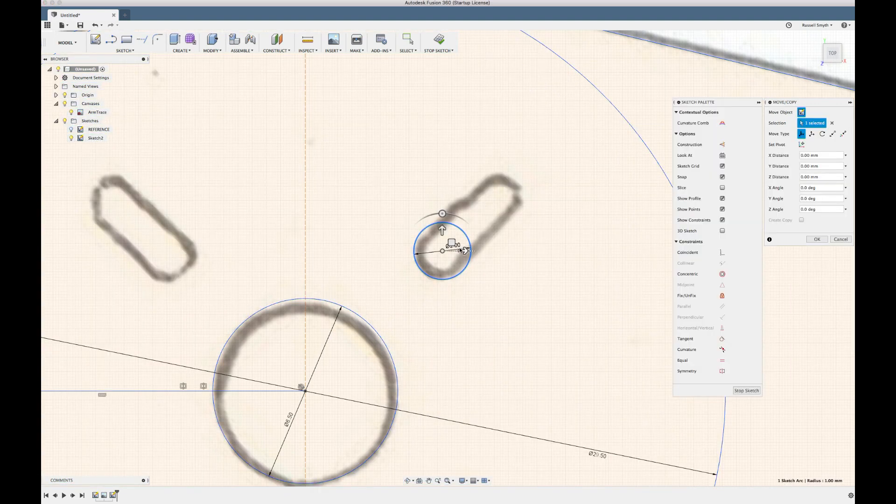
{"action": "left_click_drag", "start_coordinate": [452, 242], "coordinate": [504, 191]}
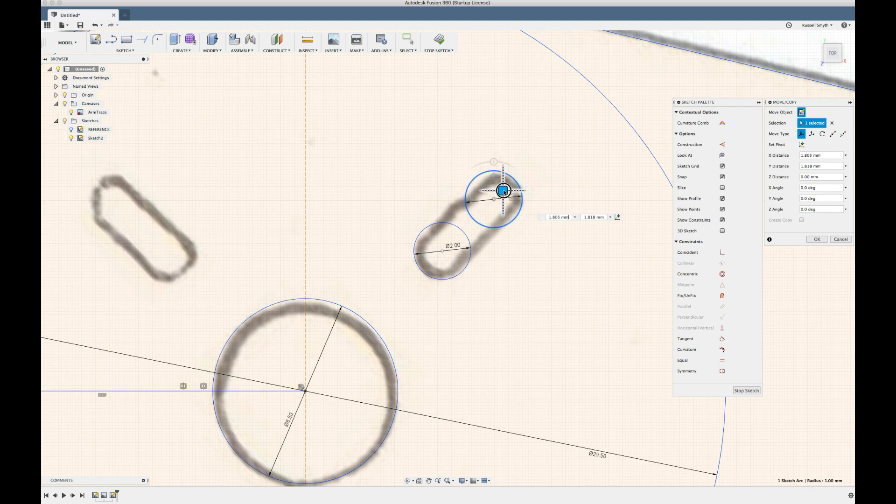
{"action": "left_click_drag", "start_coordinate": [505, 192], "coordinate": [503, 192]}
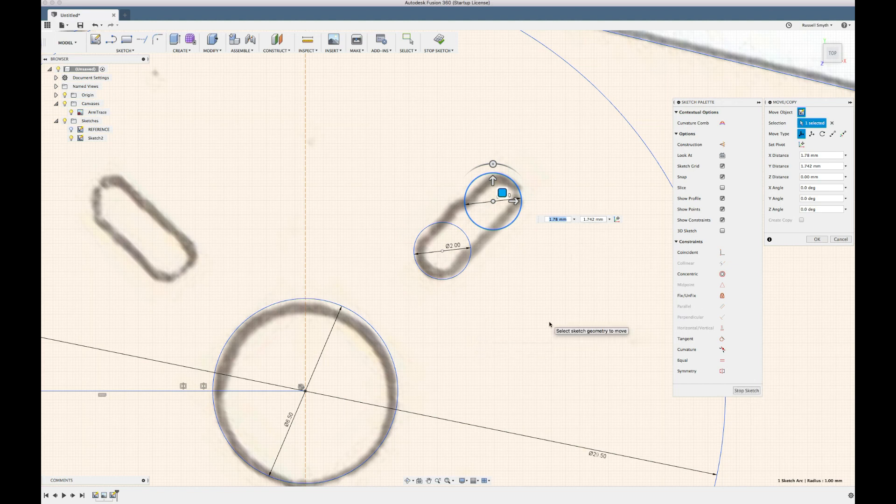
{"action": "key", "text": "Return"}
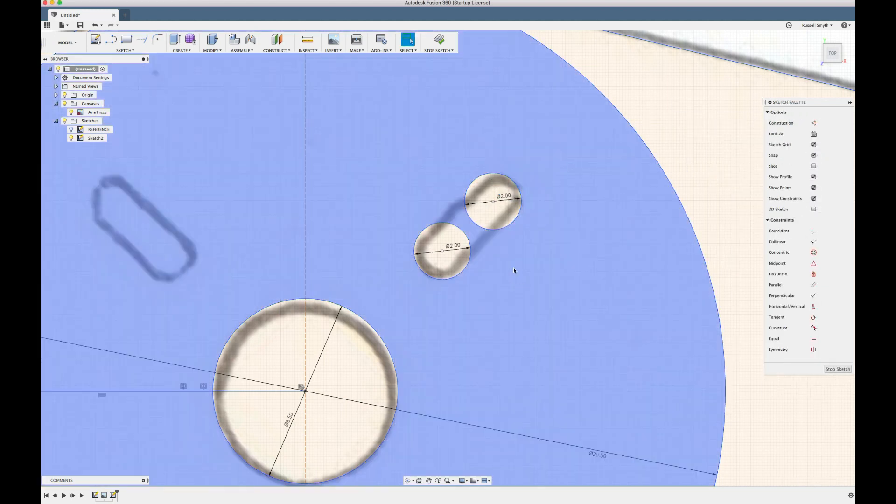
- Draw the slot's two side lines between the circles, about 2.69 mm long on the lower side and 2.53 mm on the upper side
{"action": "key", "text": "a"}
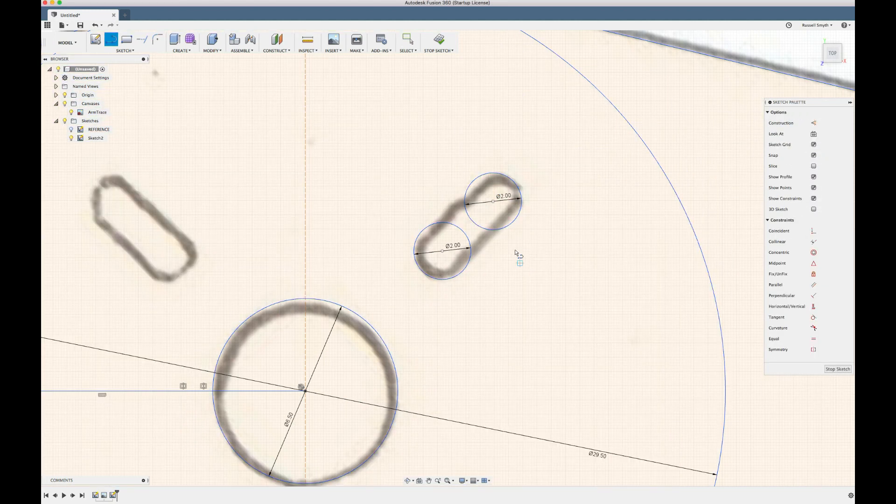
{"action": "left_click", "coordinate": [515, 220]}
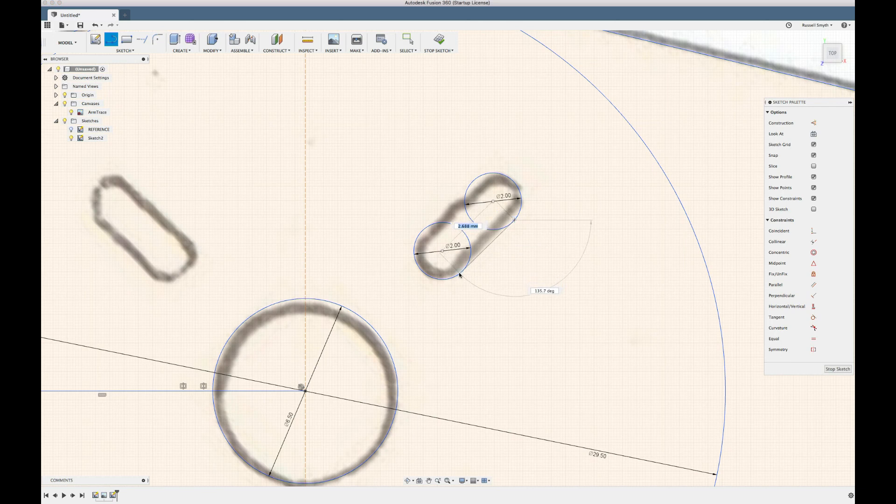
{"action": "left_click", "coordinate": [459, 274]}
{"action": "key", "text": "Escape"}
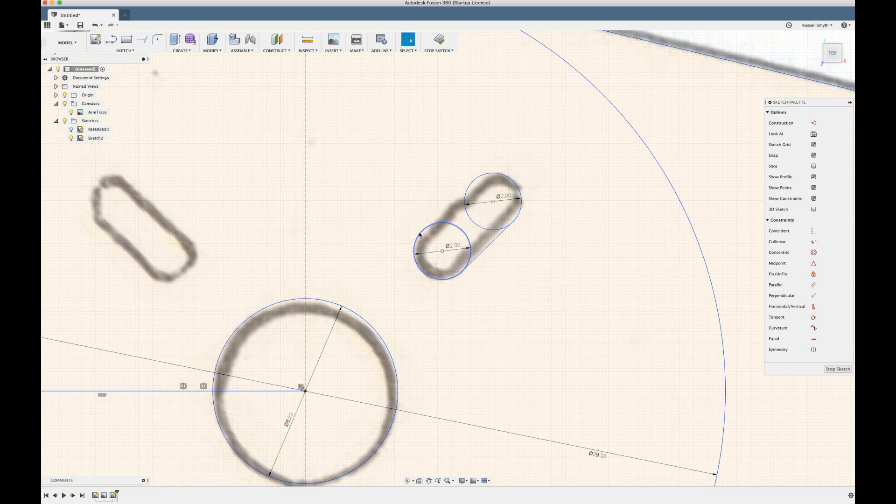
{"action": "key", "text": "l"}
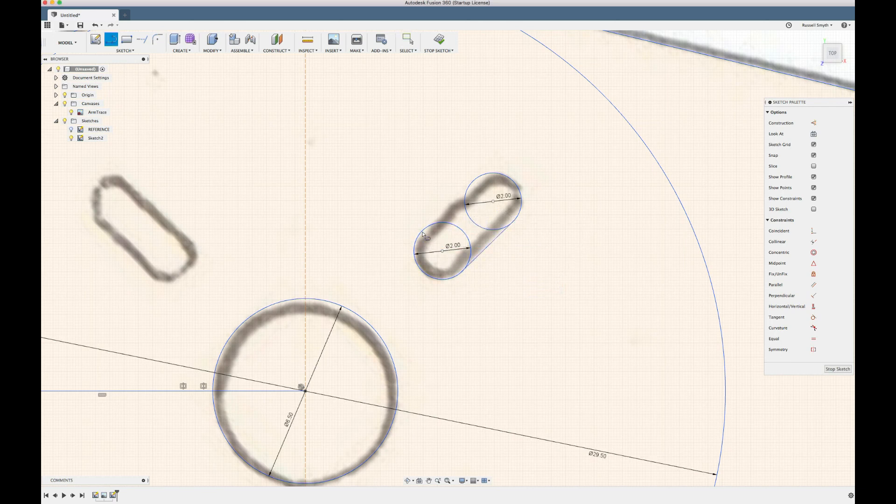
{"action": "left_click", "coordinate": [423, 233]}
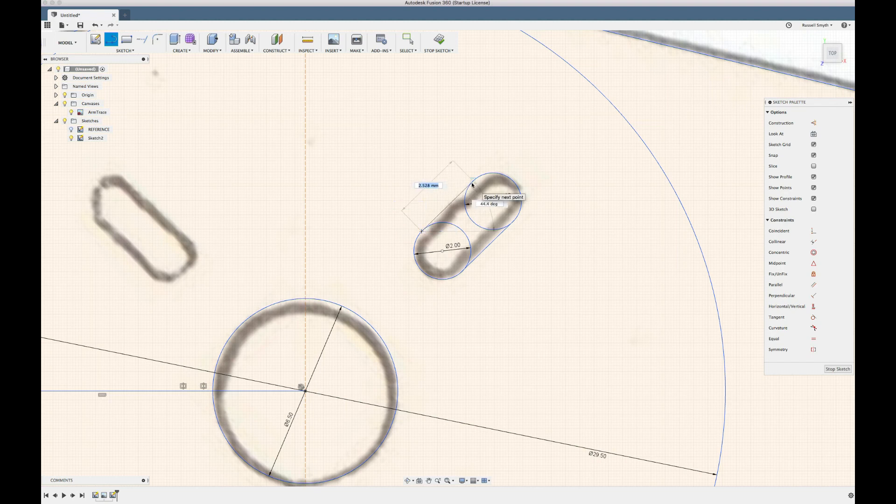
{"action": "left_click", "coordinate": [471, 183]}
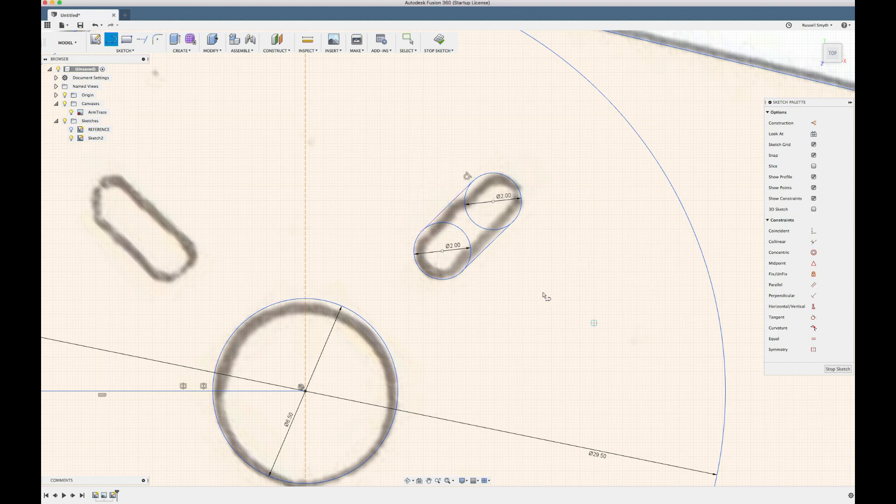
- Make the lower side line tangent to both slot circles and the upper side line tangent to the inner circle
{"action": "left_click", "coordinate": [813, 317]}
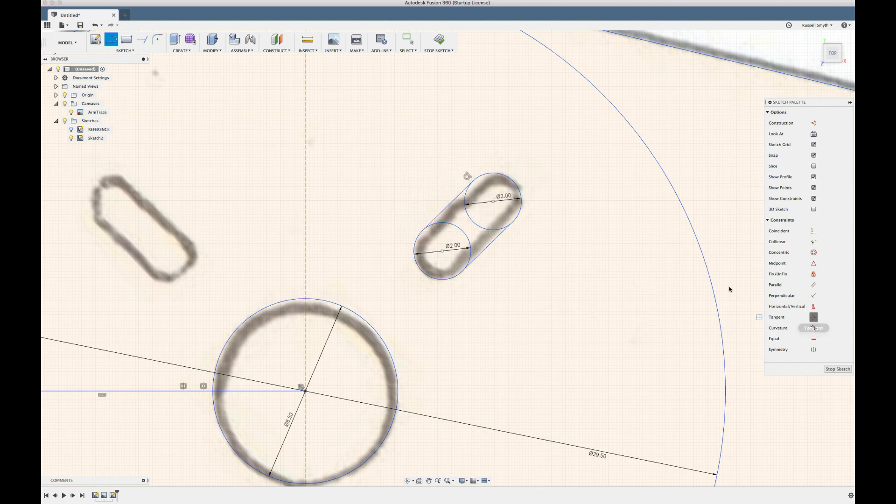
{"action": "left_click", "coordinate": [500, 231]}
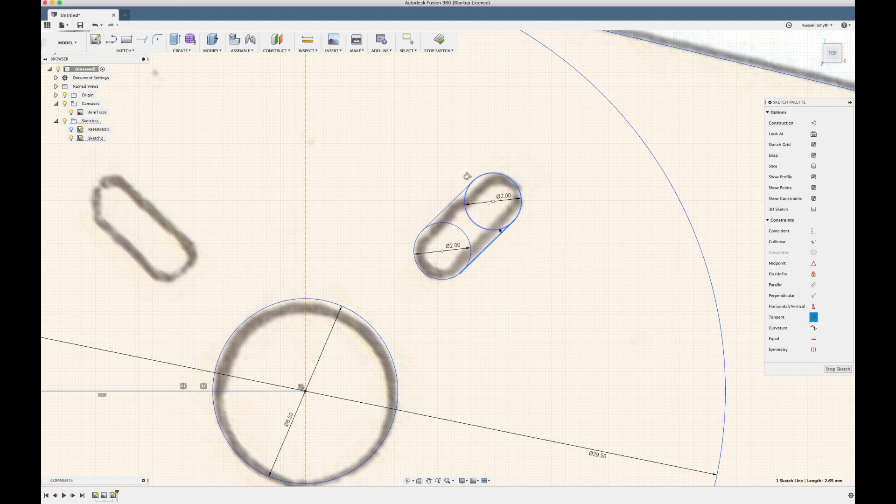
{"action": "left_click", "coordinate": [499, 229]}
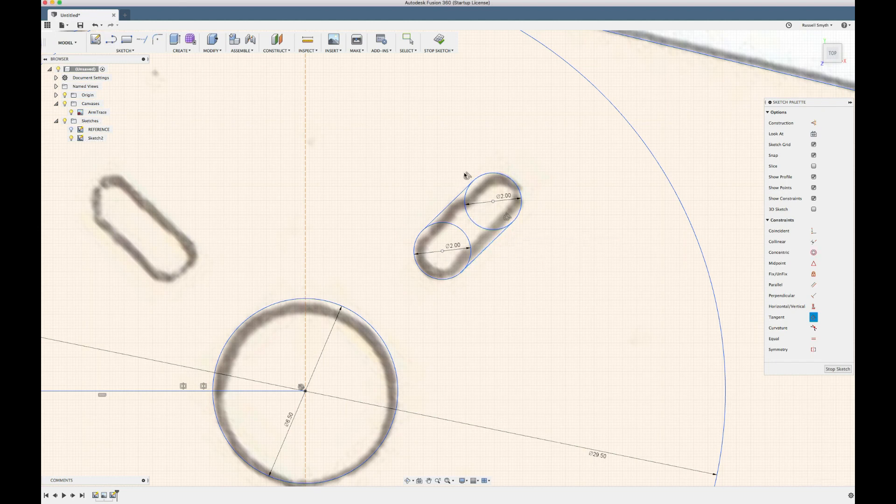
{"action": "left_click", "coordinate": [481, 255]}
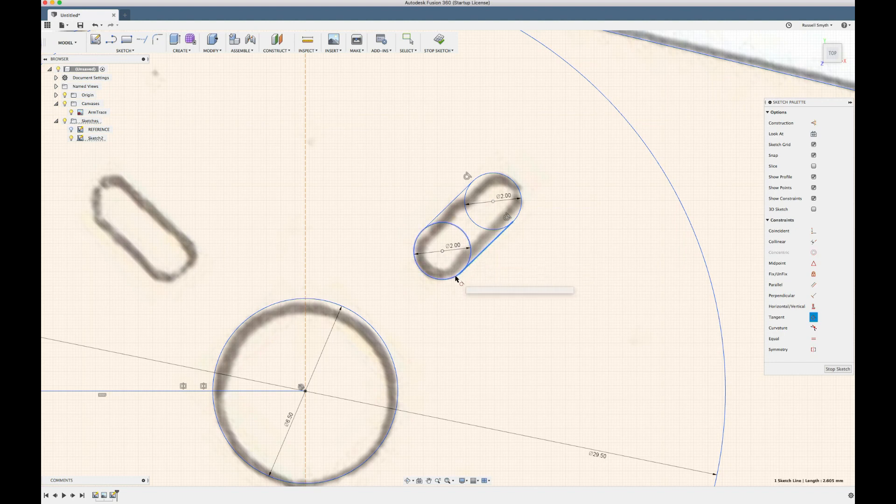
{"action": "left_click", "coordinate": [456, 278]}
{"action": "left_click", "coordinate": [441, 212]}
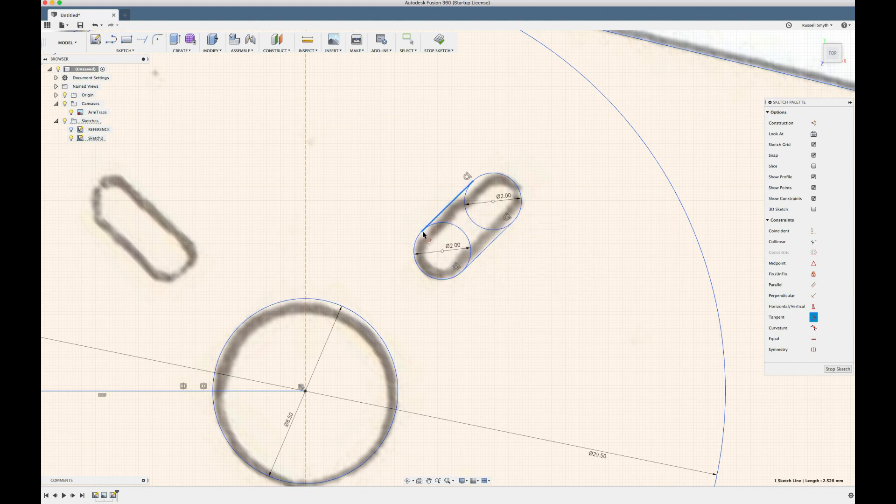
{"action": "left_click", "coordinate": [437, 224]}
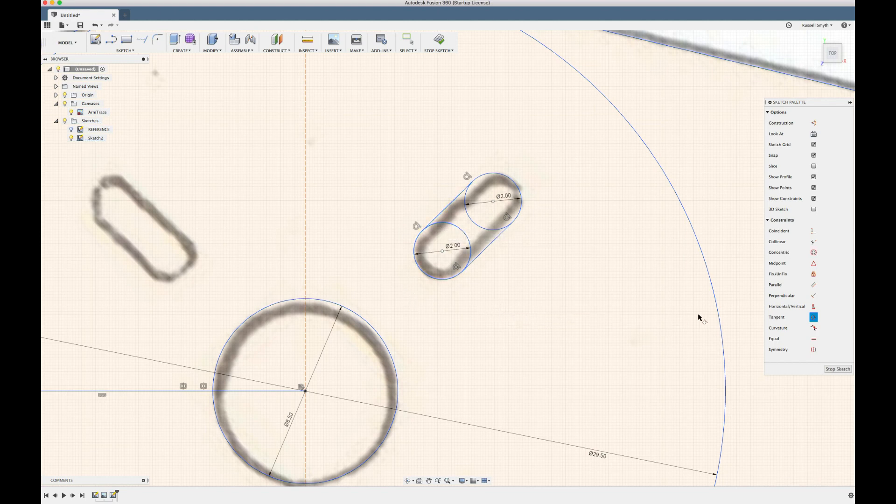
- Finish the sketch and check the upper right slot outline against the canvas
{"action": "left_click", "coordinate": [828, 371]}
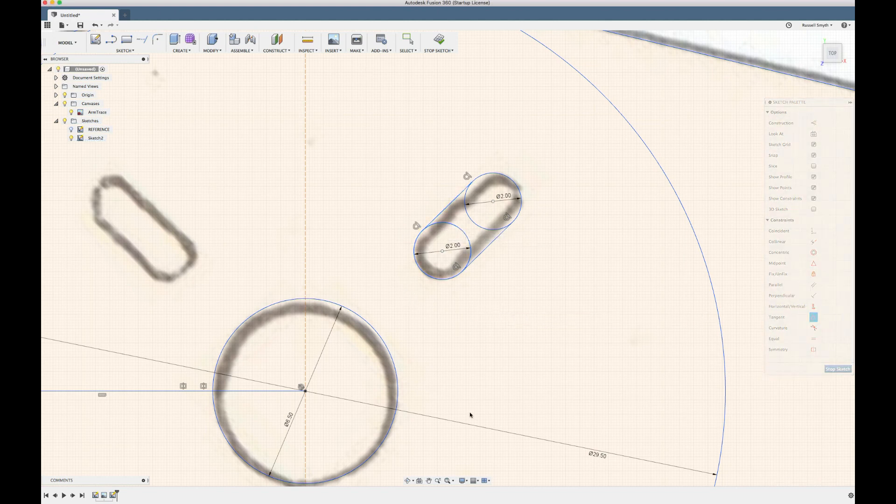
{"action": "scroll", "coordinate": [524, 345], "scroll_direction": "down", "scroll_amount": 5}
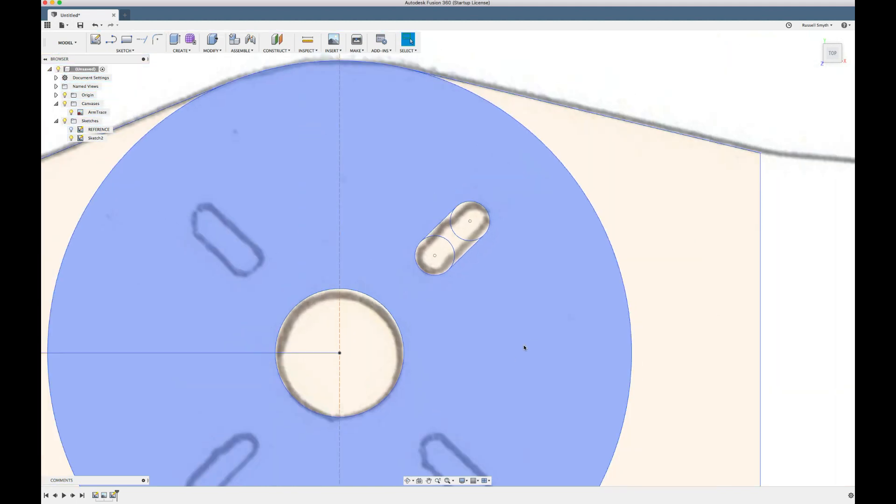
{"action": "left_click", "coordinate": [523, 345]}
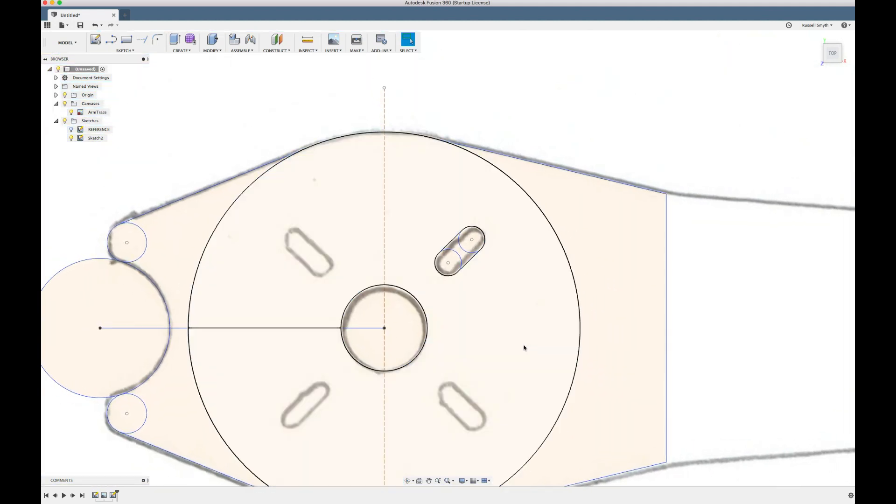
{"action": "left_click", "coordinate": [447, 264]}
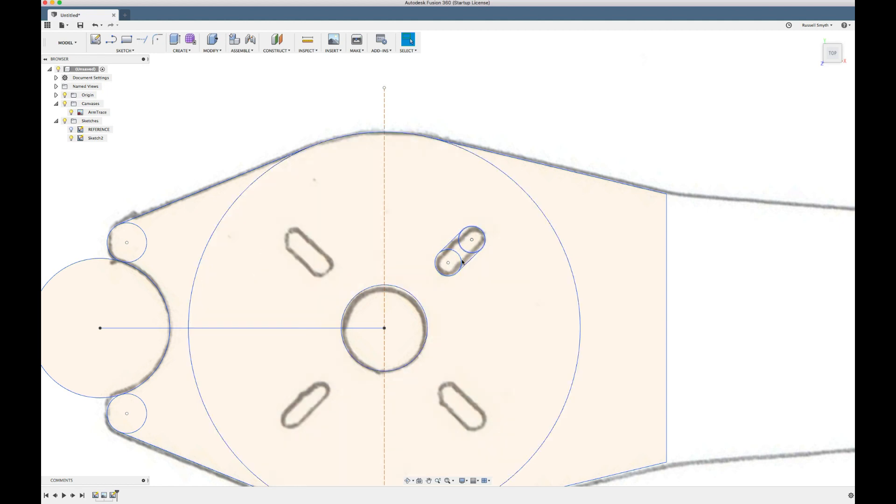
{"action": "scroll", "coordinate": [459, 262], "scroll_direction": "up", "scroll_amount": 5}
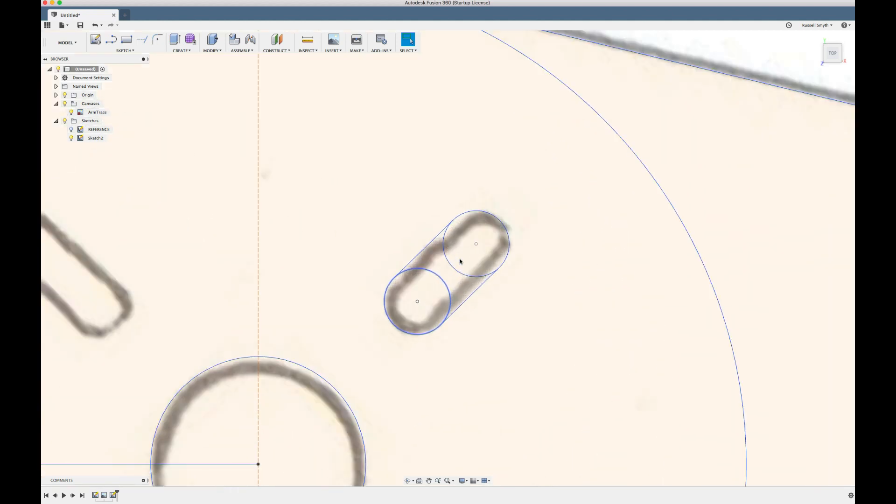
{"action": "left_click", "coordinate": [126, 50]}
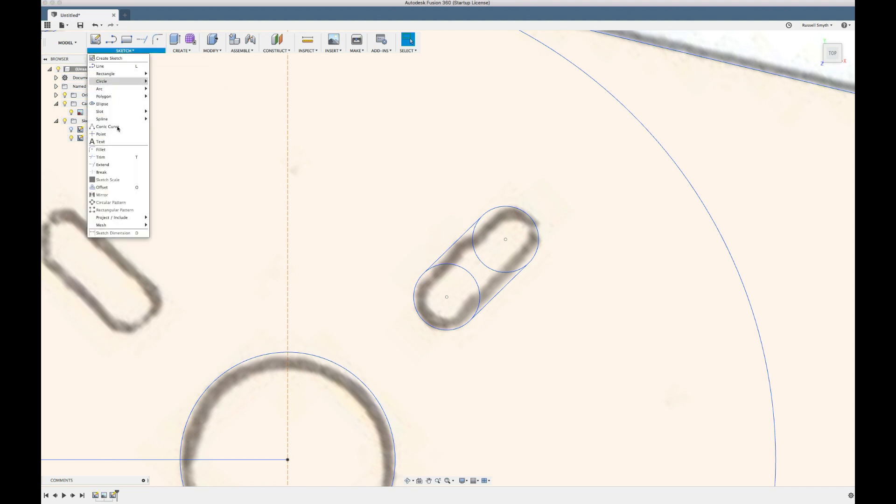
{"action": "left_click", "coordinate": [101, 157]}
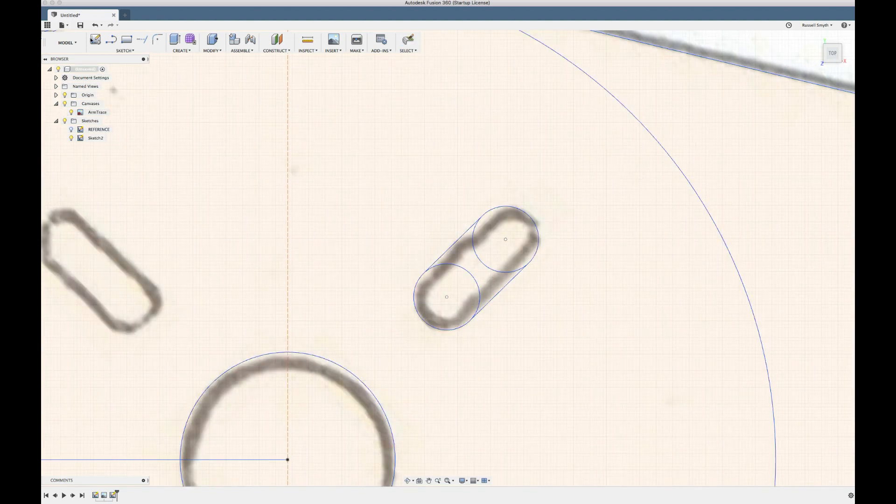
{"action": "left_click", "coordinate": [124, 50]}
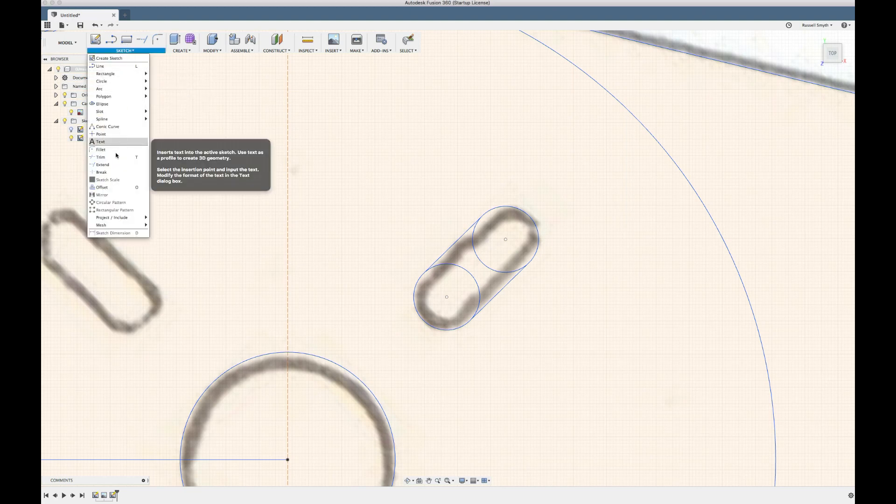
{"action": "left_click", "coordinate": [125, 58]}
{"action": "key", "text": "Escape"}
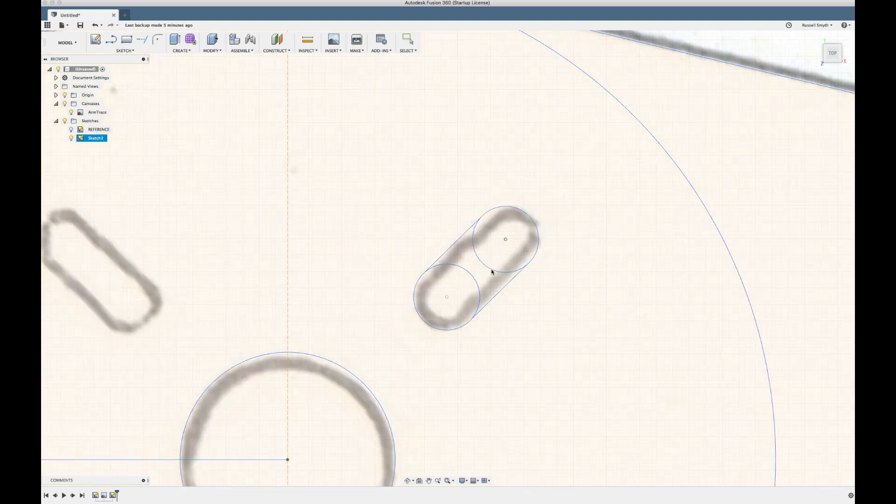
{"action": "key", "text": "Escape"}
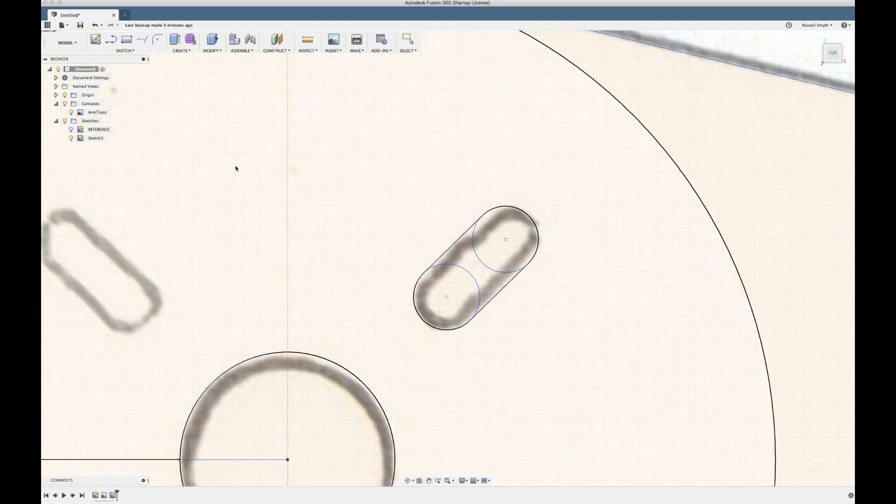
- Reopen Sketch2 for editing
{"action": "scroll", "coordinate": [255, 159], "scroll_direction": "down", "scroll_amount": 2}
{"action": "left_click", "coordinate": [96, 138]}
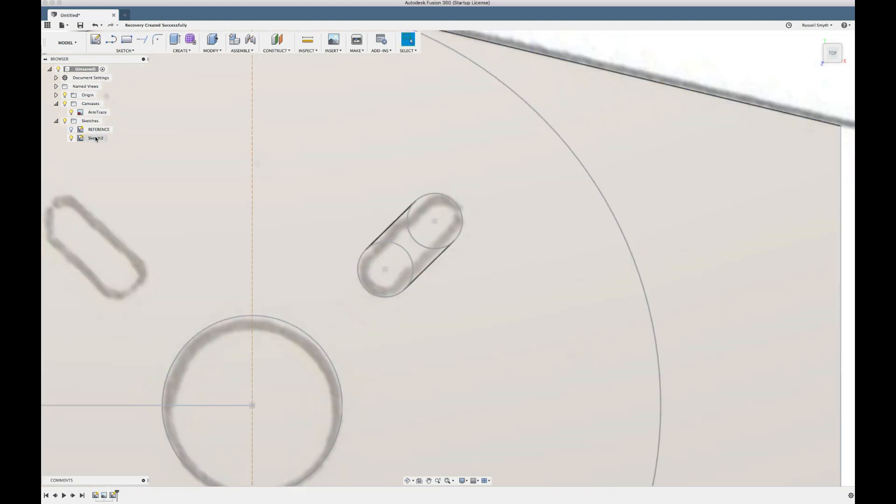
{"action": "right_click", "coordinate": [96, 138]}
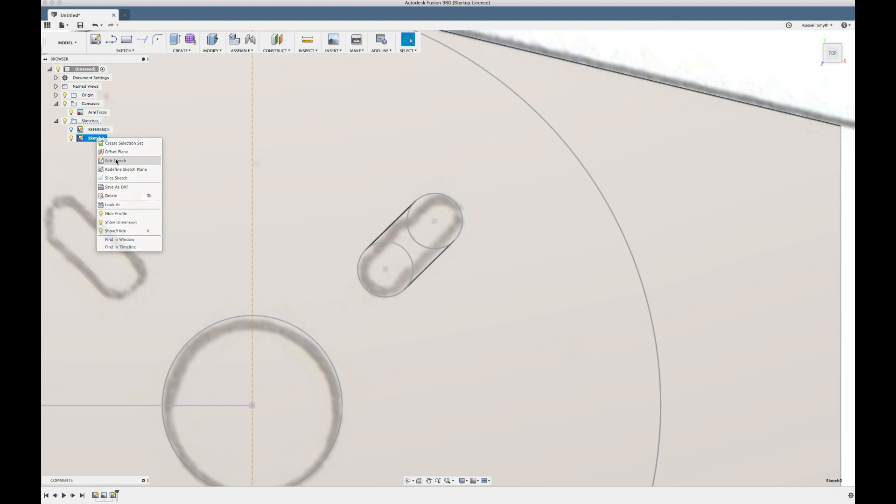
{"action": "left_click", "coordinate": [116, 161]}
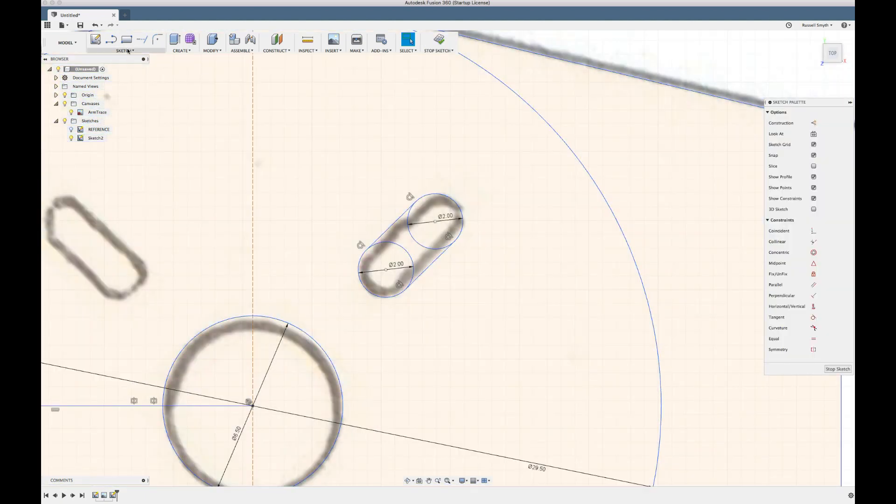
- Trim away the arc of the slot's outer circle that lies inside the slot outline
{"action": "left_click", "coordinate": [127, 50]}
{"action": "left_click", "coordinate": [108, 157]}
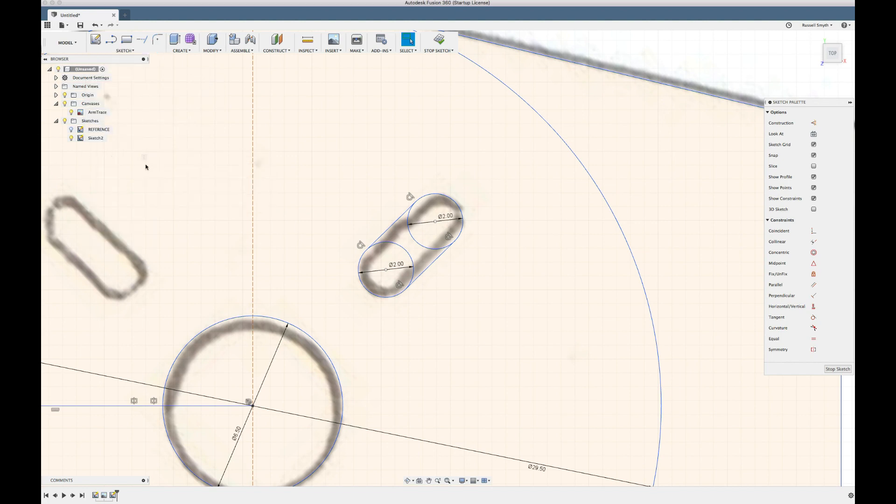
{"action": "left_click", "coordinate": [417, 249]}
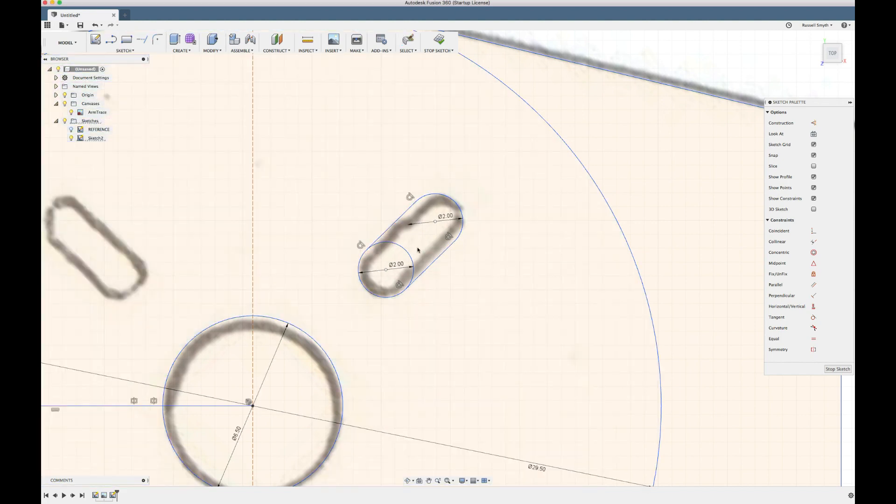
- Trim away the lower circle's arc inside the angled slot so that only the slot outline is left
{"action": "left_click", "coordinate": [411, 257]}
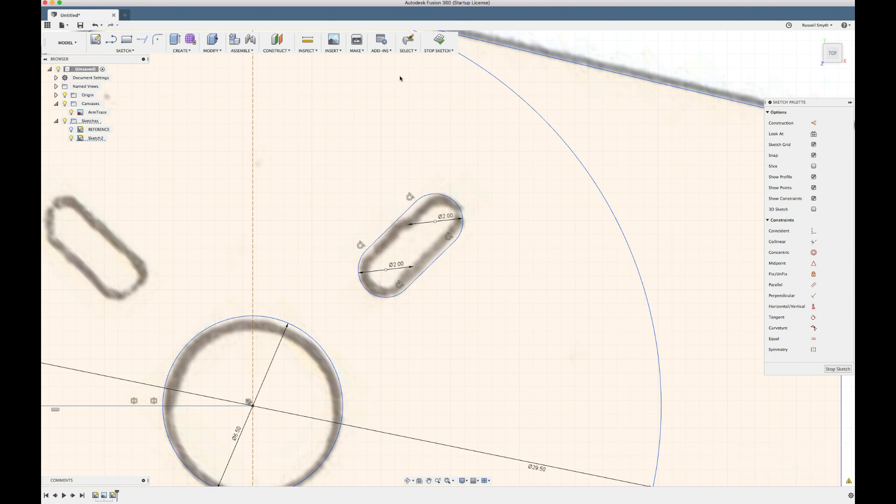
{"action": "scroll", "coordinate": [368, 107], "scroll_direction": "left", "scroll_amount": 3}
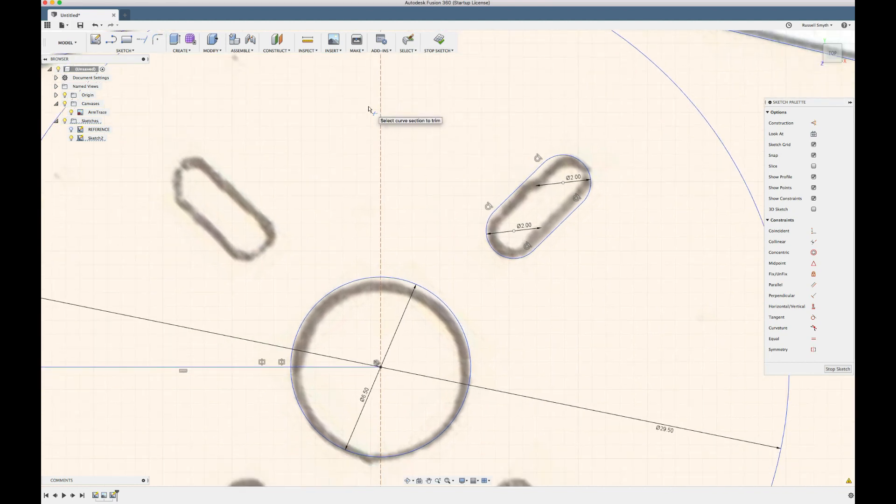
{"action": "scroll", "coordinate": [368, 105], "scroll_direction": "down", "scroll_amount": 5}
{"action": "scroll", "coordinate": [368, 106], "scroll_direction": "up", "scroll_amount": 3}
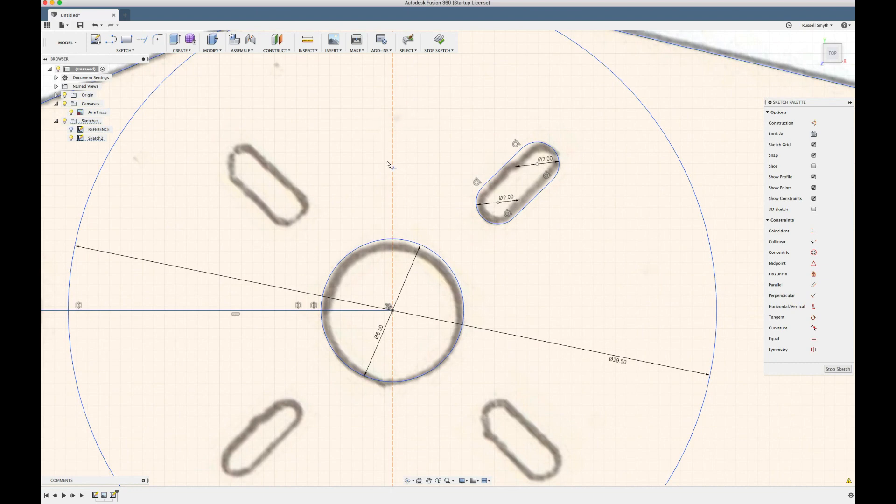
{"action": "scroll", "coordinate": [388, 162], "scroll_direction": "down", "scroll_amount": 2}
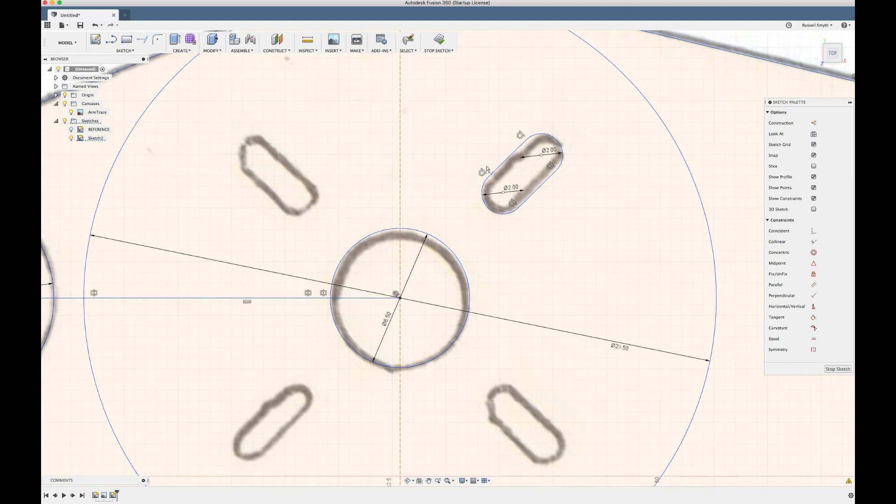
{"action": "key", "text": "Escape"}
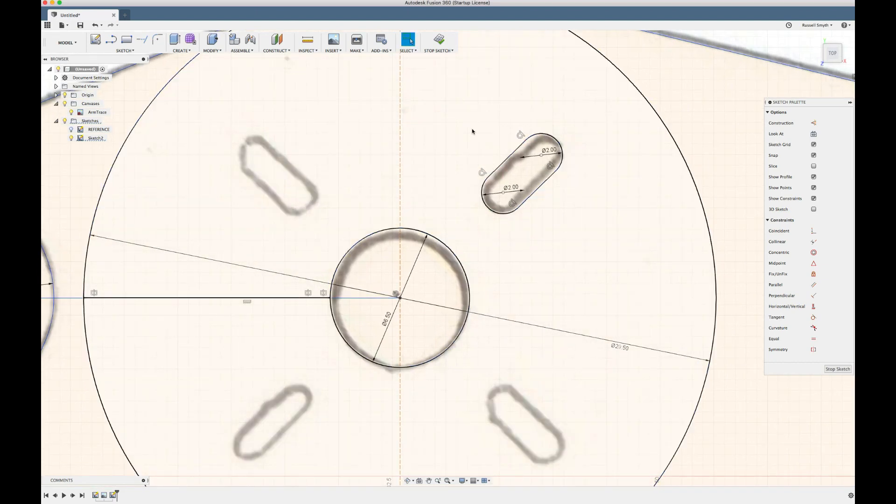
- Circular-pattern the slot around the centre of the 6.5 mm circle as a full pattern with quantity 4
{"action": "left_click_drag", "start_coordinate": [465, 118], "coordinate": [587, 236]}
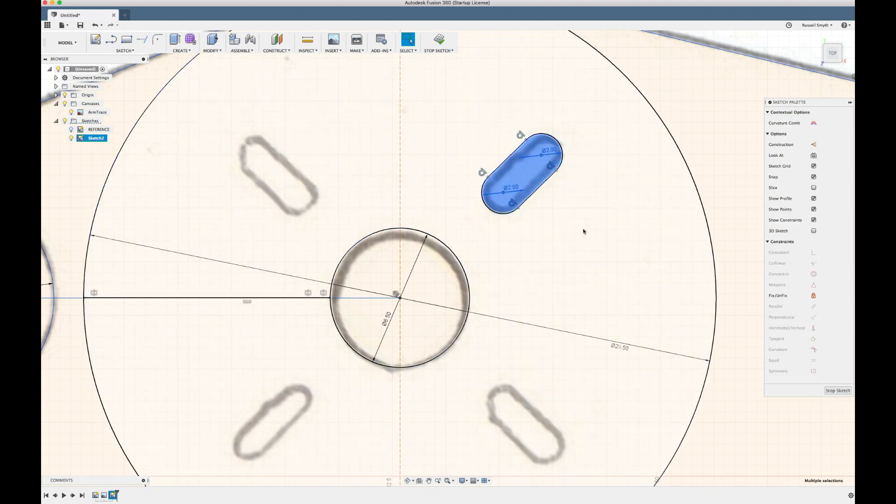
{"action": "left_click", "coordinate": [133, 52]}
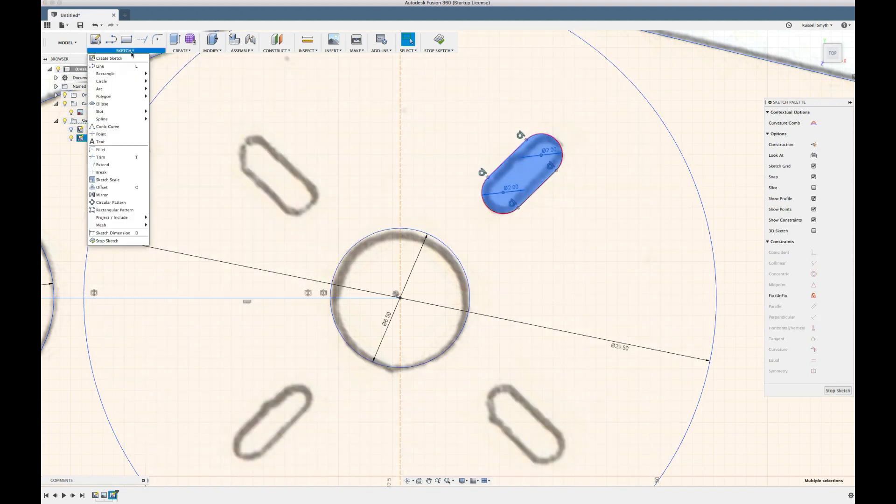
{"action": "left_click", "coordinate": [103, 202]}
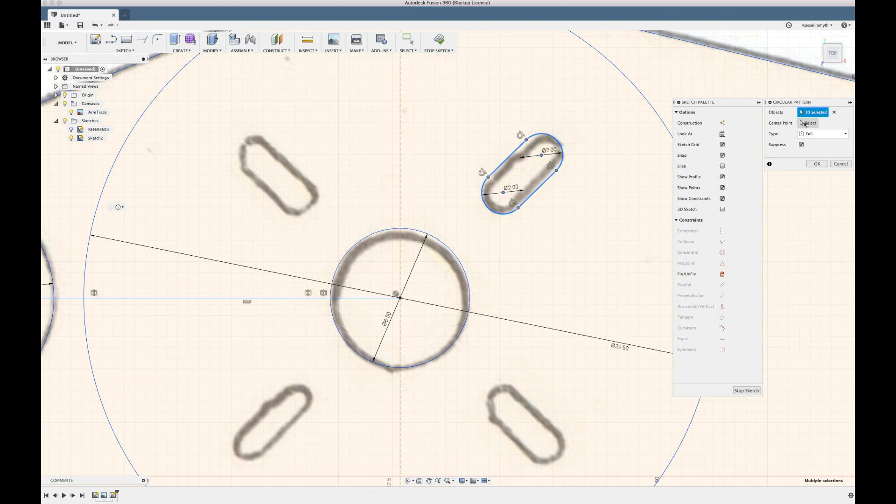
{"action": "left_click", "coordinate": [803, 124]}
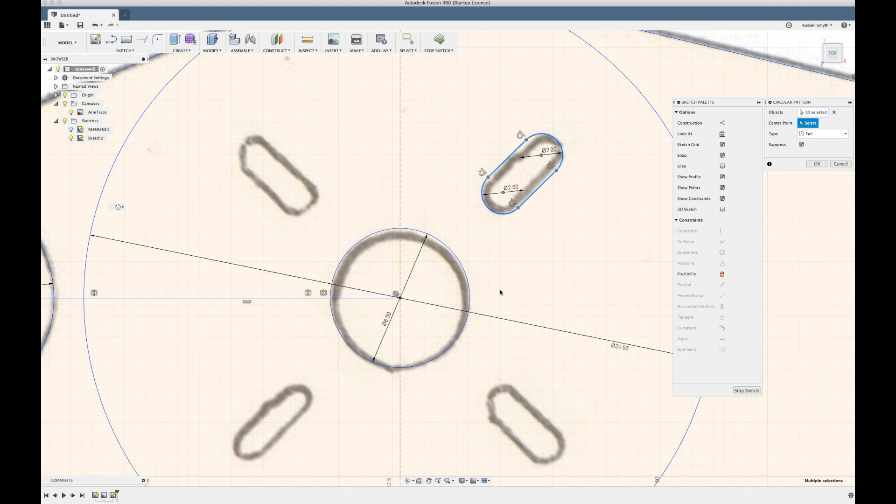
{"action": "left_click", "coordinate": [400, 298]}
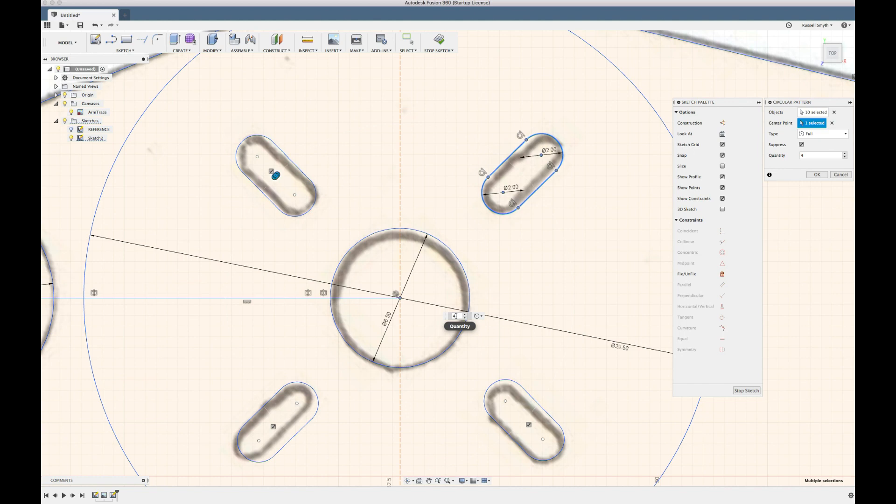
{"action": "key", "text": "Return"}
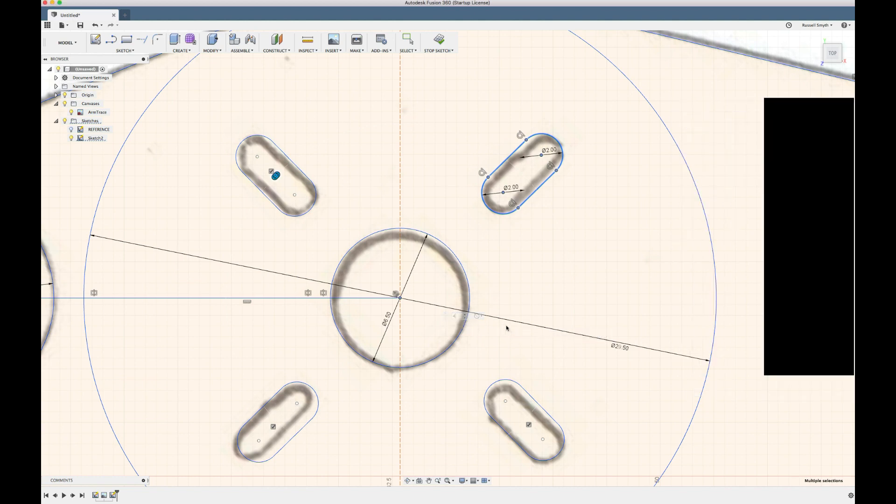
{"action": "scroll", "coordinate": [494, 336], "scroll_direction": "down", "scroll_amount": 3}
{"action": "scroll", "coordinate": [492, 336], "scroll_direction": "up", "scroll_amount": 1}
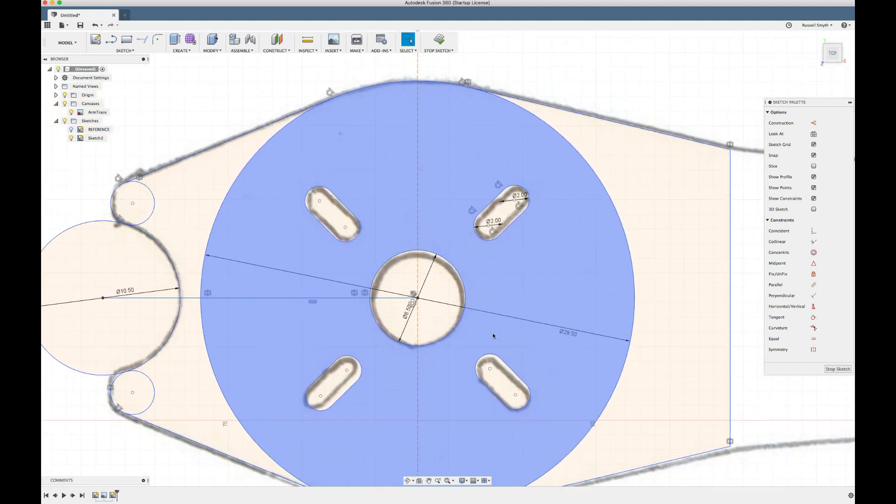
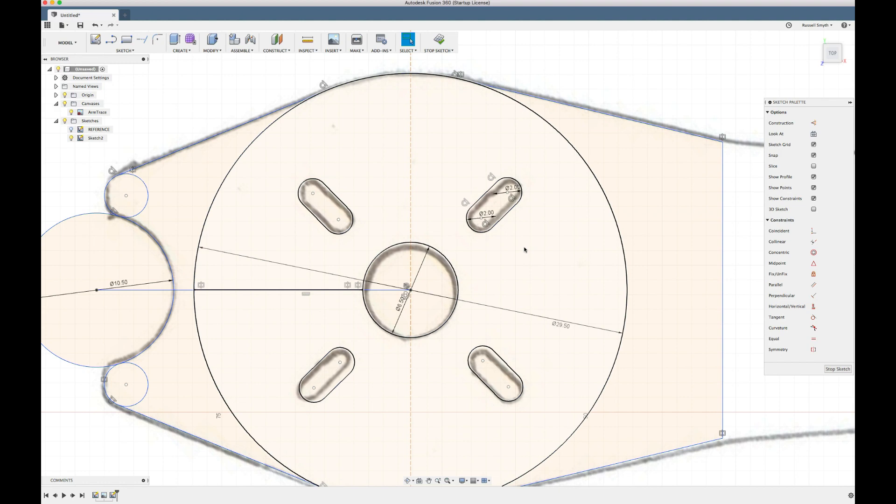
- Trim the inner arcs of both small corner circles and the part of the 10.5 mm circle outside the notch
{"action": "left_click", "coordinate": [524, 250]}
{"action": "scroll", "coordinate": [524, 250], "scroll_direction": "up", "scroll_amount": 1}
{"action": "scroll", "coordinate": [524, 249], "scroll_direction": "down", "scroll_amount": 3}
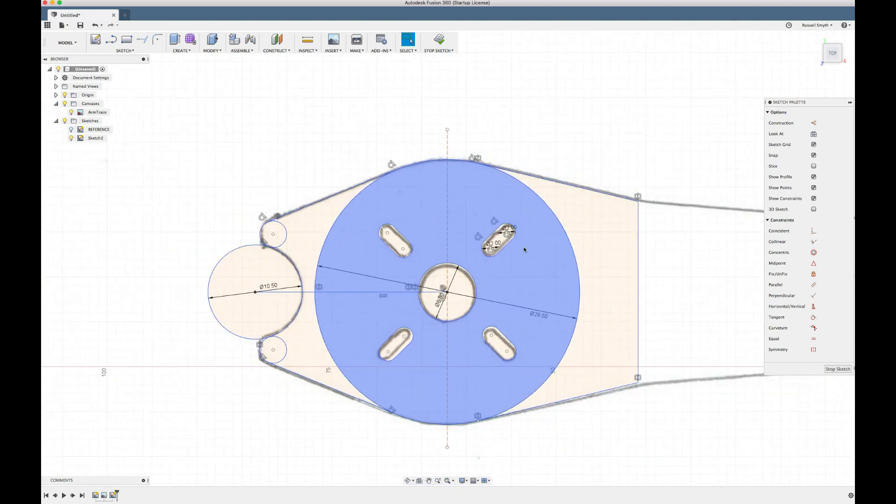
{"action": "scroll", "coordinate": [524, 250], "scroll_direction": "up", "scroll_amount": 1}
{"action": "scroll", "coordinate": [523, 249], "scroll_direction": "down", "scroll_amount": 1}
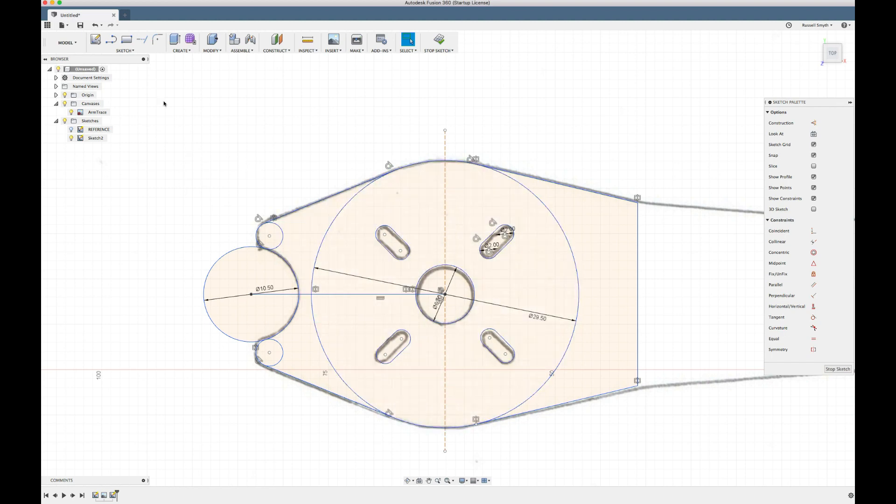
{"action": "left_click", "coordinate": [126, 50]}
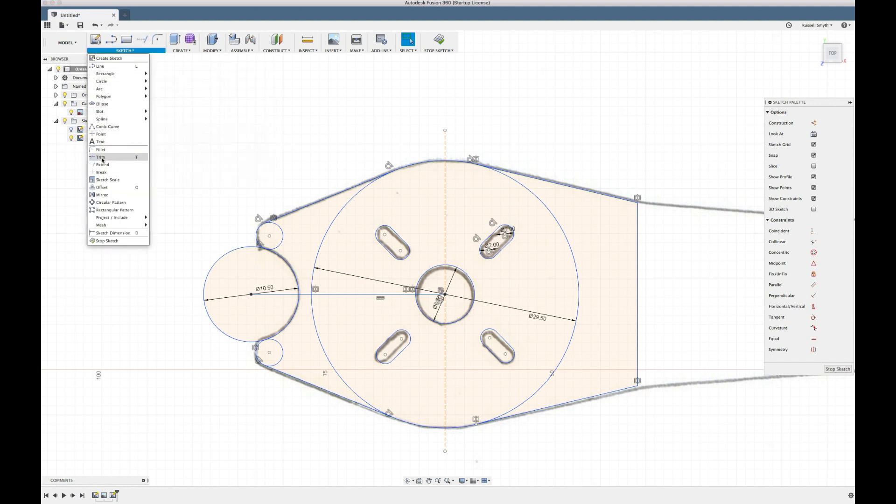
{"action": "left_click", "coordinate": [112, 126]}
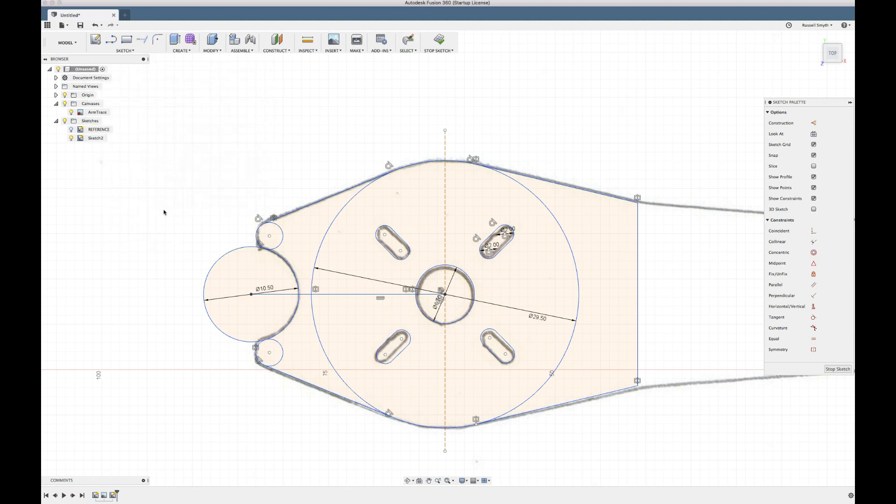
{"action": "left_click", "coordinate": [283, 240]}
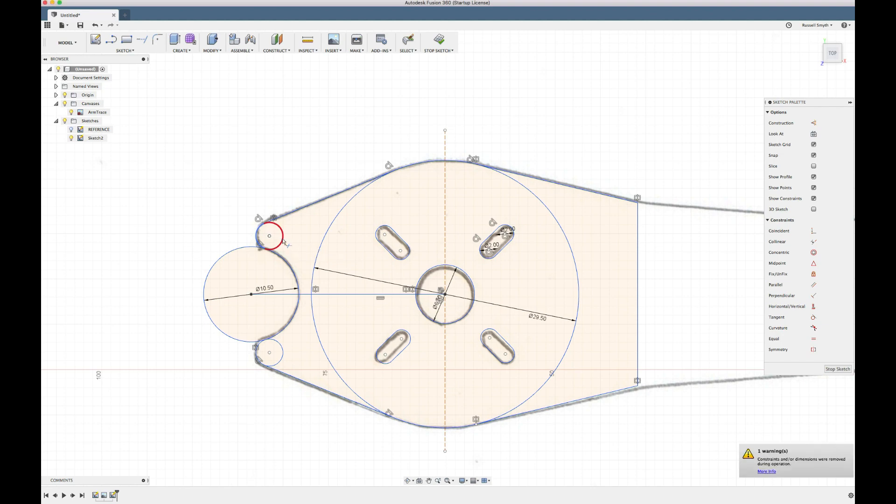
{"action": "left_click", "coordinate": [222, 262]}
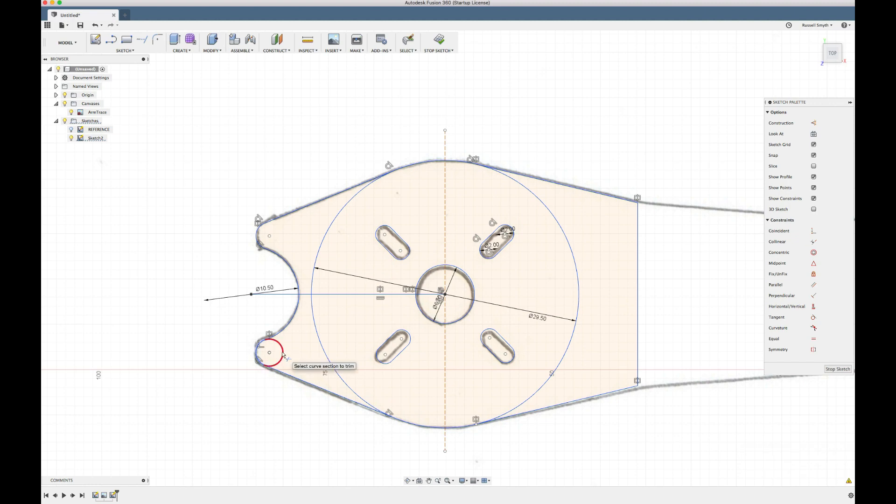
{"action": "left_click", "coordinate": [283, 355]}
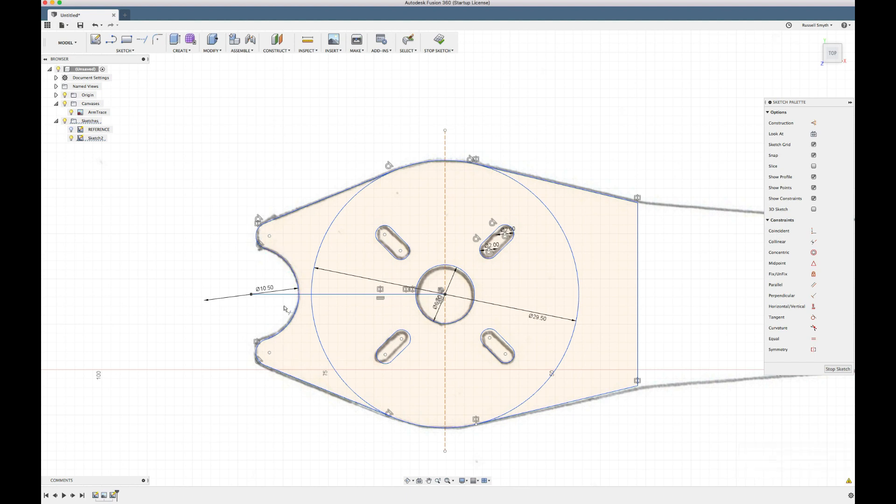
- Trim the side arcs of the 29.5 mm circle that lie inside the outline and reposition its diameter dimension near vertical
{"action": "left_click", "coordinate": [323, 351]}
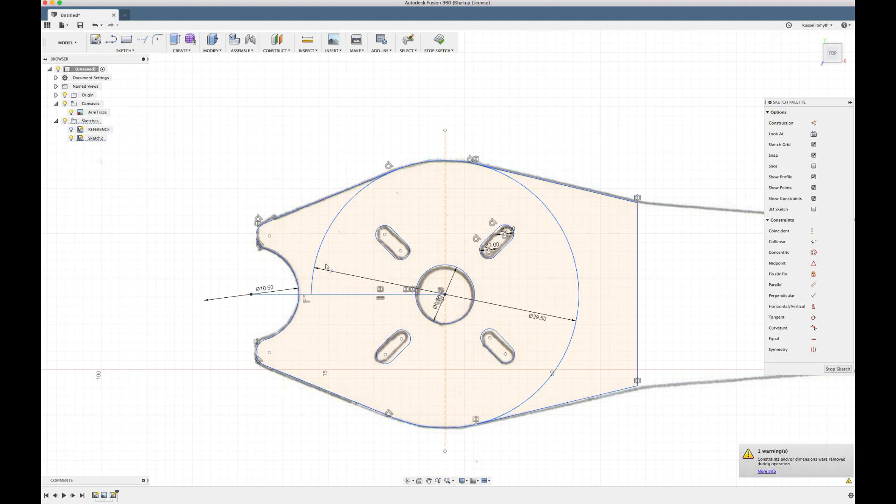
{"action": "left_click", "coordinate": [325, 235]}
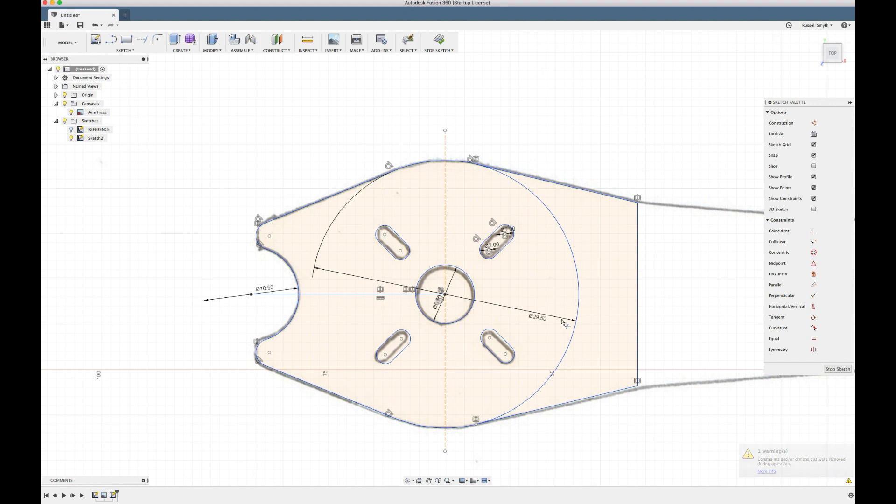
{"action": "left_click", "coordinate": [579, 290]}
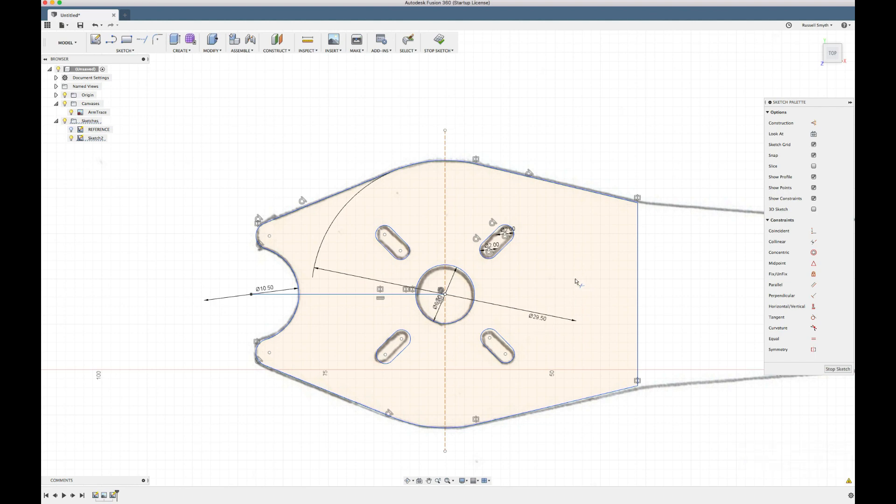
{"action": "key", "text": "Escape"}
{"action": "left_click_drag", "start_coordinate": [555, 316], "coordinate": [436, 413]}
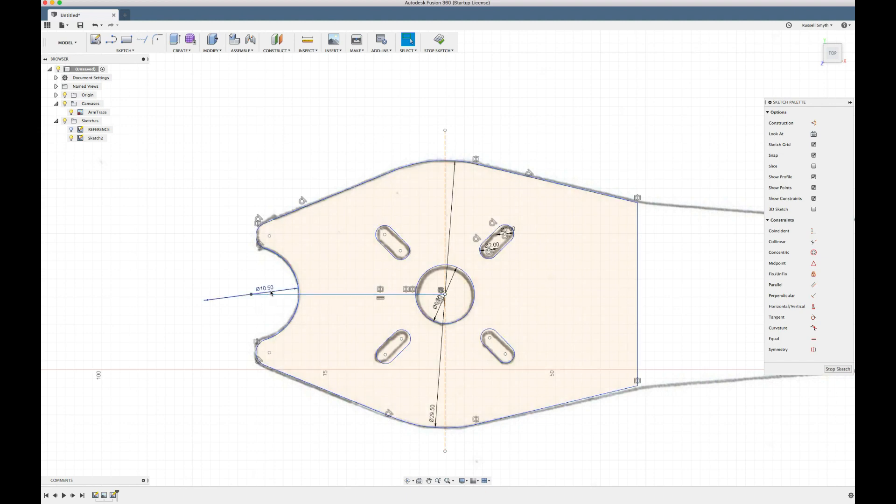
- Replace the notch arc's diameter dimension with a 5.25 mm radius dimension
{"action": "left_click", "coordinate": [271, 292]}
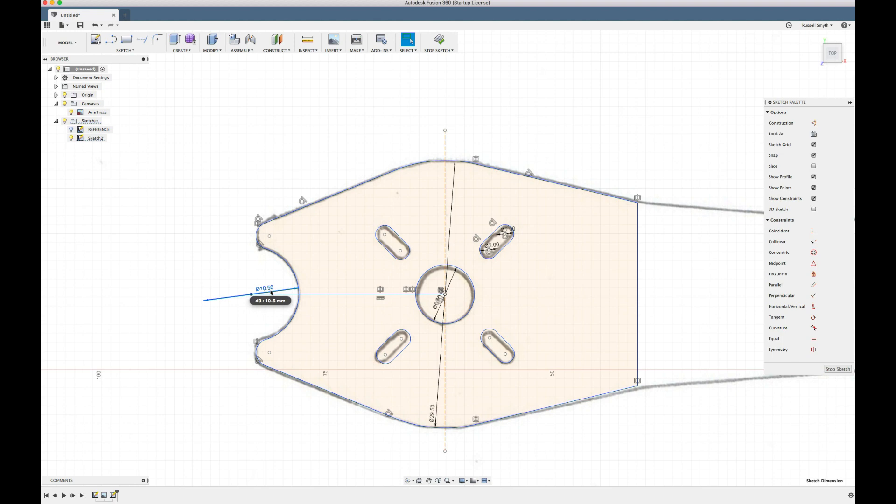
{"action": "key", "text": "Delete"}
{"action": "key", "text": "d"}
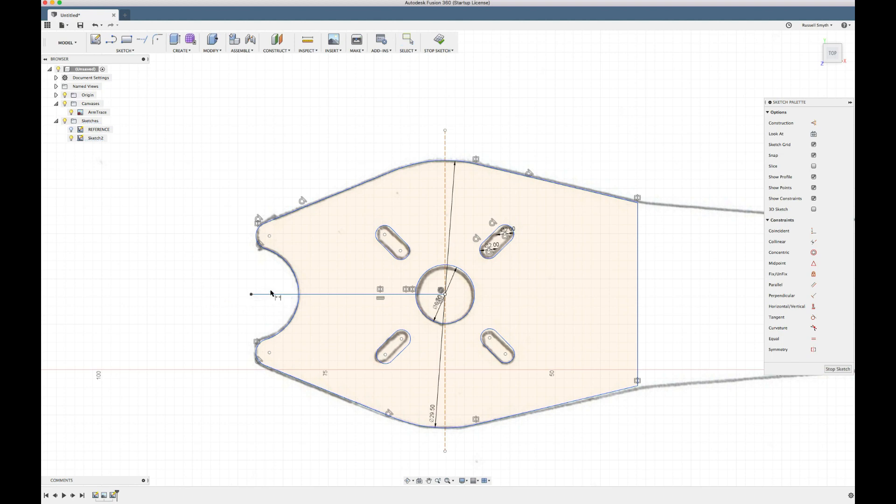
{"action": "left_click", "coordinate": [298, 282]}
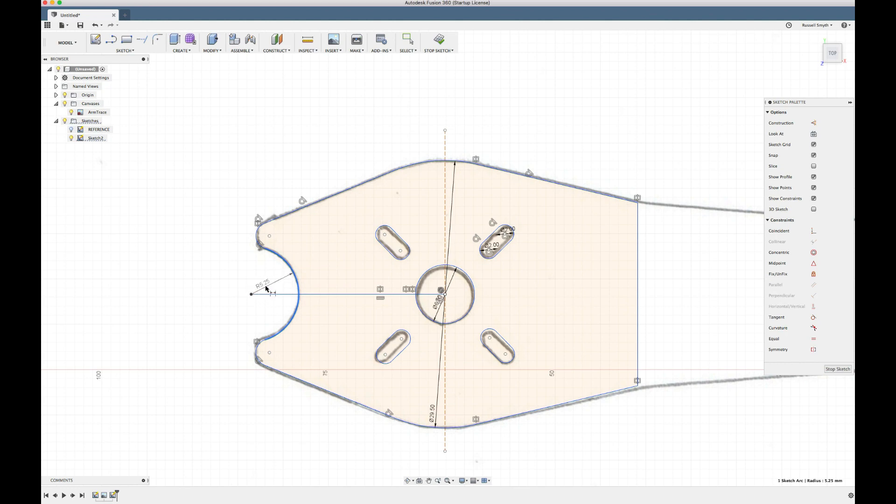
{"action": "left_click", "coordinate": [265, 287]}
{"action": "key", "text": "Return"}
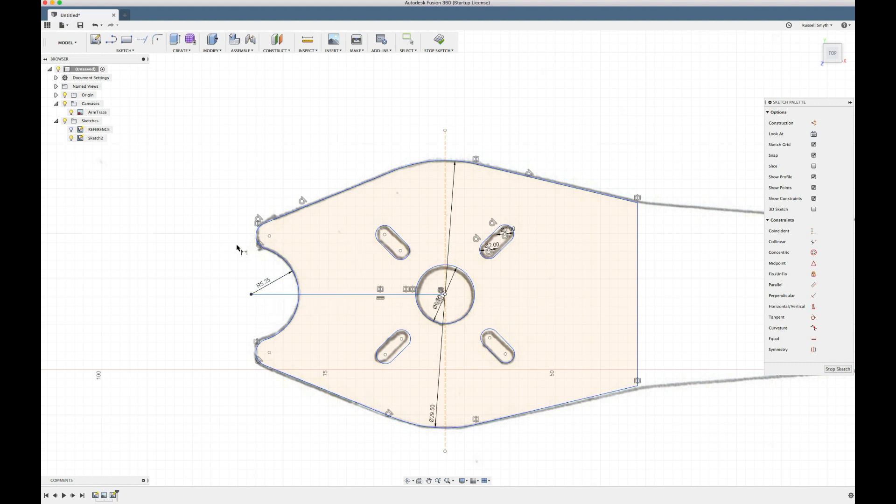
- Dimension the upper corner arc beside the notch with a 1.5 mm radius and add a driven radius dimension to the lower one
{"action": "left_click", "coordinate": [269, 236]}
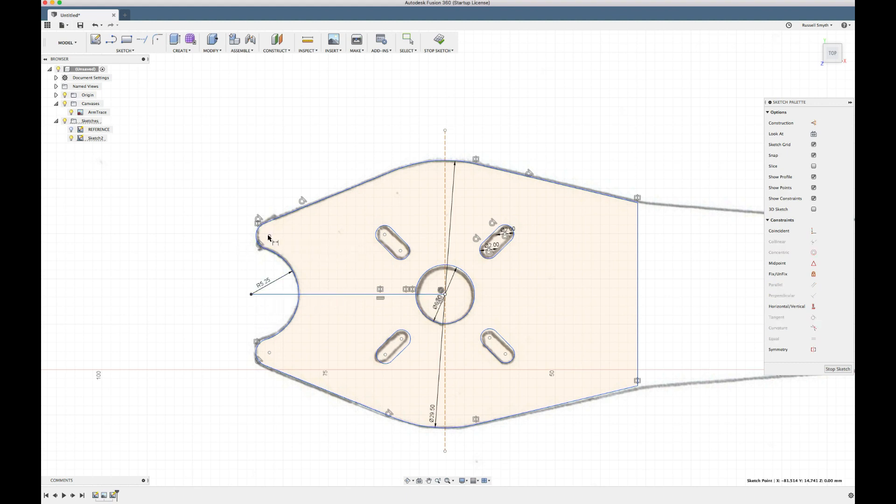
{"action": "left_click", "coordinate": [255, 236]}
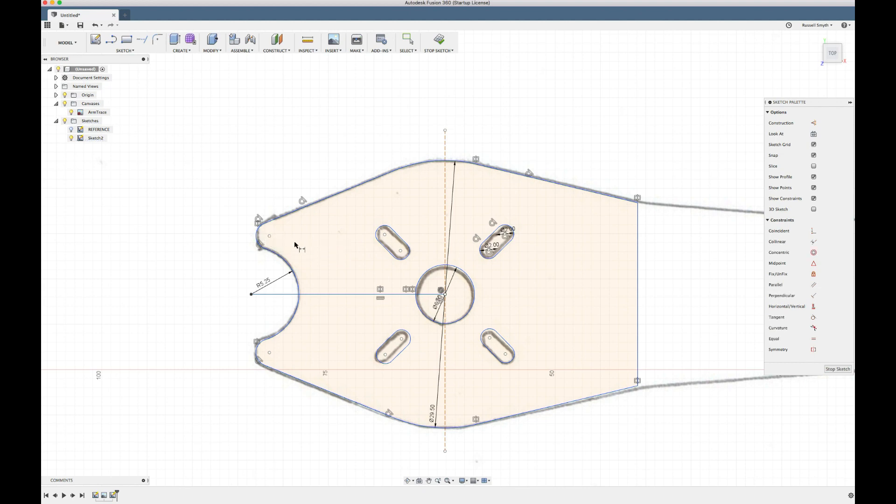
{"action": "key", "text": "Escape"}
{"action": "key", "text": "d"}
{"action": "left_click", "coordinate": [257, 236]}
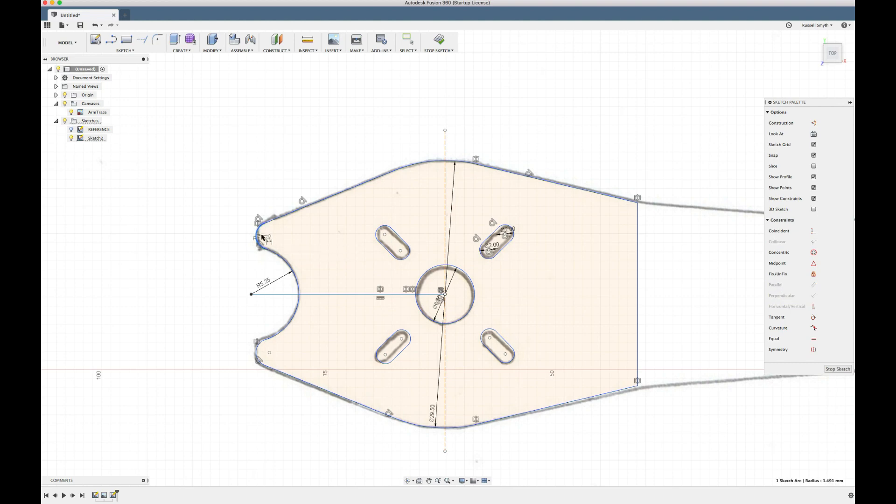
{"action": "left_click", "coordinate": [262, 238]}
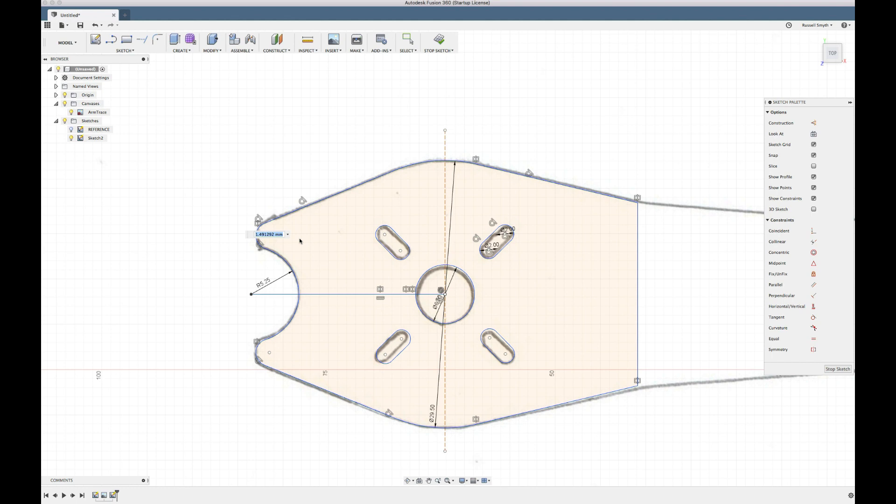
{"action": "type", "text": "1.5"}
{"action": "key", "text": "Return"}
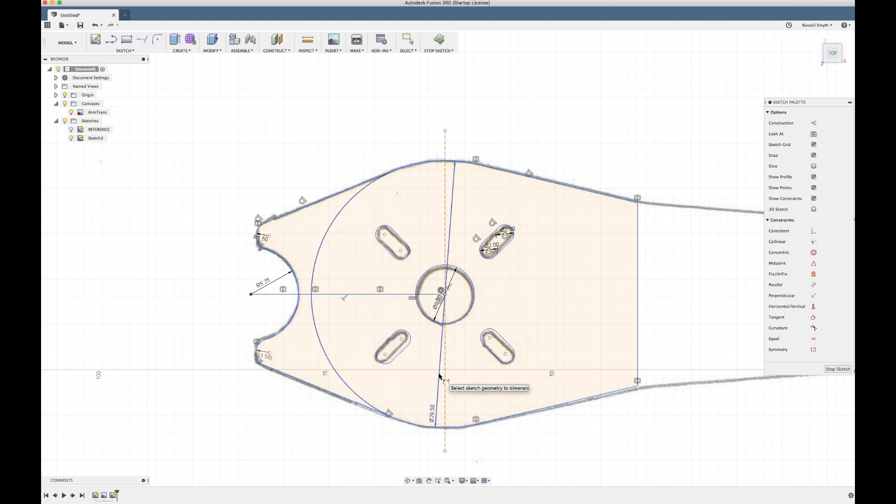
- Reposition the 29.5 mm diameter dimension diagonally across the plate and leave the dimension command
{"action": "mouse_move", "coordinate": [442, 372]}
{"action": "left_mouse_down"}
{"action": "mouse_move", "coordinate": [490, 362]}
{"action": "mouse_move", "coordinate": [522, 320]}
{"action": "mouse_move", "coordinate": [490, 280]}
{"action": "mouse_move", "coordinate": [458, 276]}
{"action": "mouse_move", "coordinate": [433, 319]}
{"action": "mouse_move", "coordinate": [410, 314]}
{"action": "mouse_move", "coordinate": [414, 322]}
{"action": "left_mouse_up"}
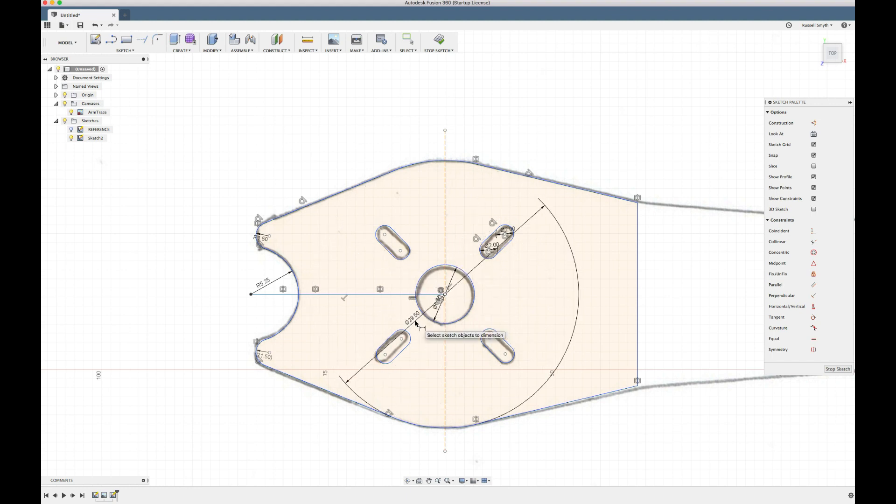
{"action": "key", "text": "Escape"}
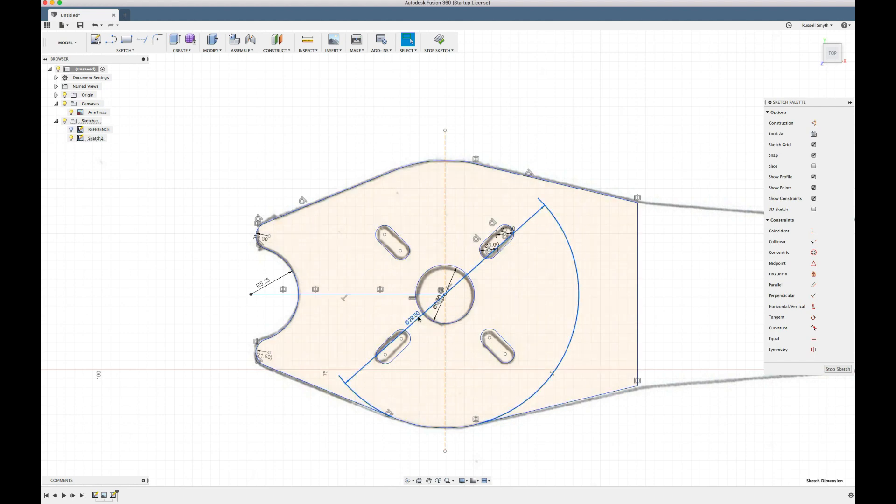
- Replace the plate's 29.5 mm diameter dimension with a 14.75 mm radius dimension on the lower outline arc
{"action": "key", "text": "Delete"}
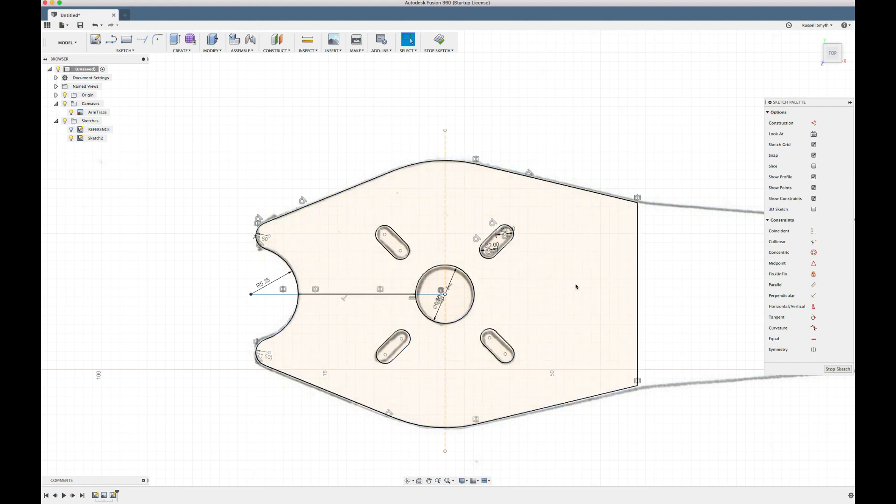
{"action": "key", "text": "d"}
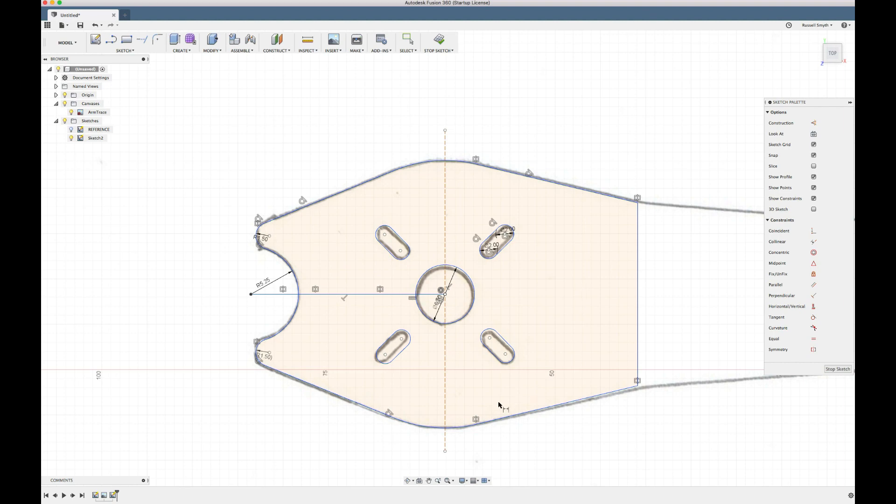
{"action": "left_click", "coordinate": [435, 427]}
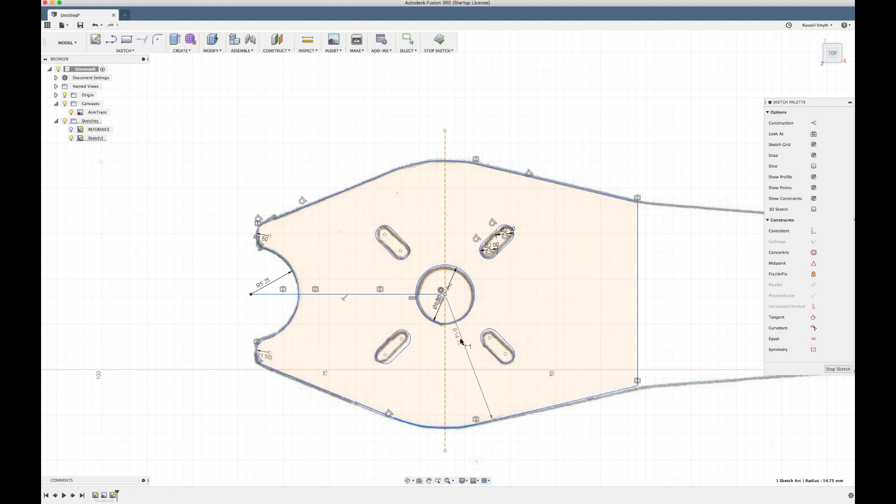
{"action": "left_click", "coordinate": [460, 340]}
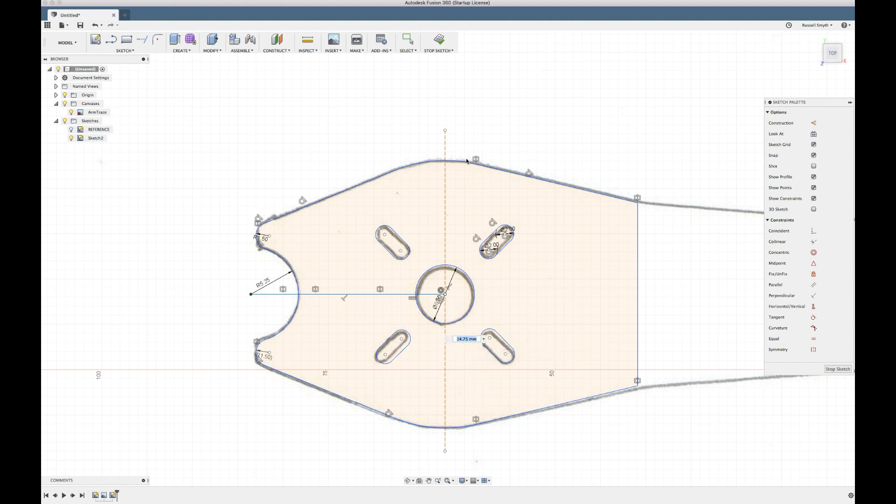
{"action": "key", "text": "Return"}
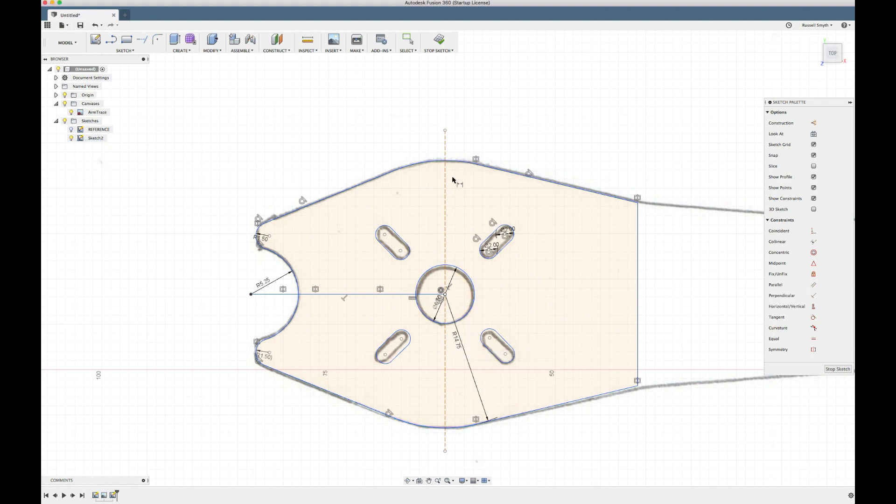
- Add a driven radius dimension to the upper outline arc
{"action": "left_click", "coordinate": [457, 161]}
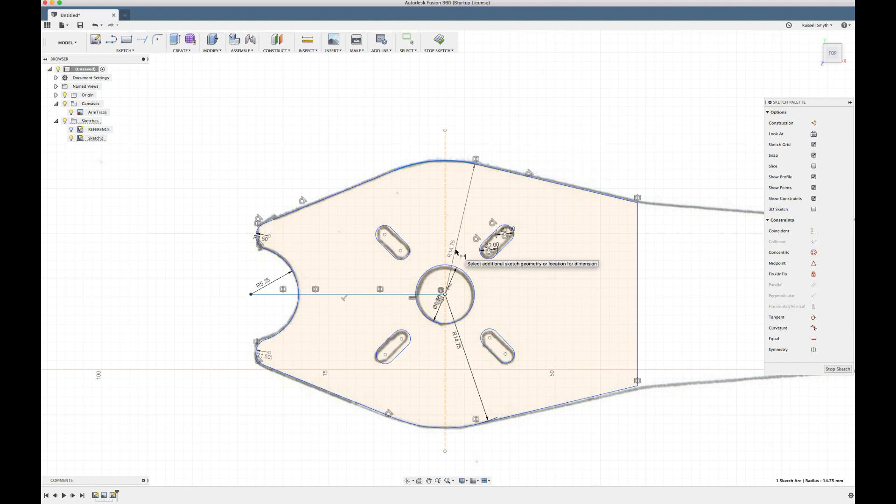
{"action": "left_click", "coordinate": [438, 209]}
{"action": "key", "text": "Return"}
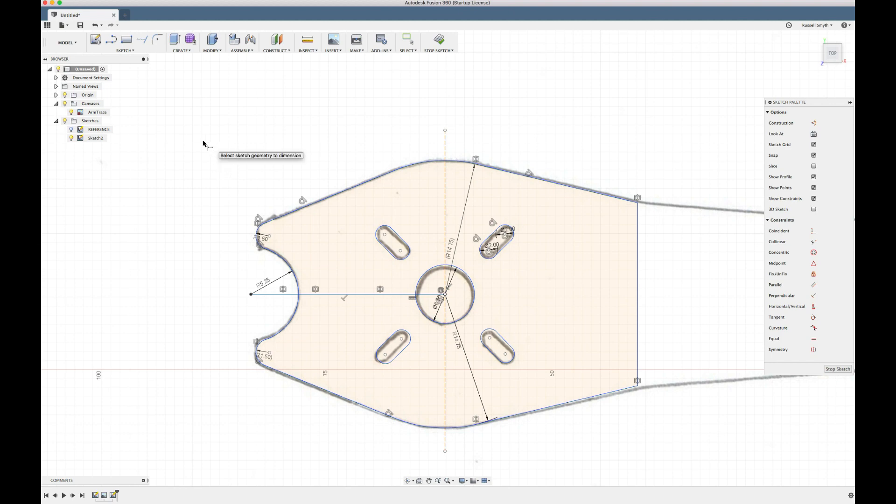
- Hide the ArmTrace canvas and offset the closed plate outline outward by 1.2 mm
{"action": "left_click", "coordinate": [71, 113]}
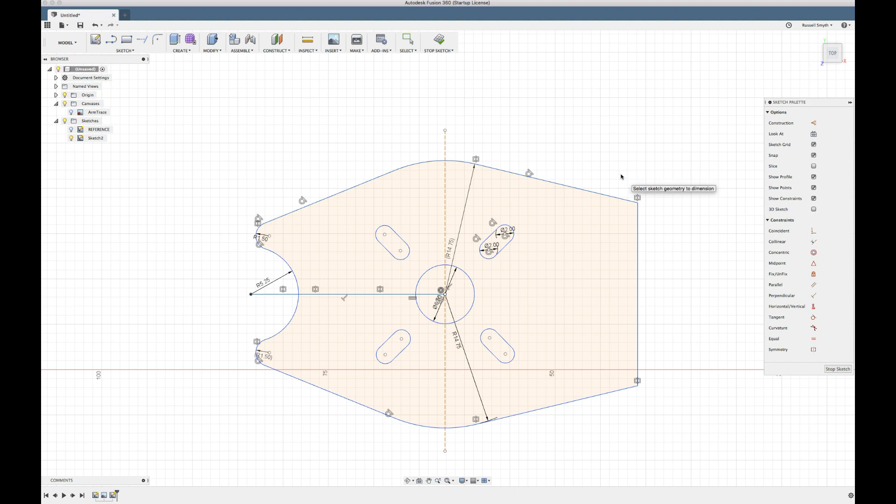
{"action": "left_click", "coordinate": [132, 50]}
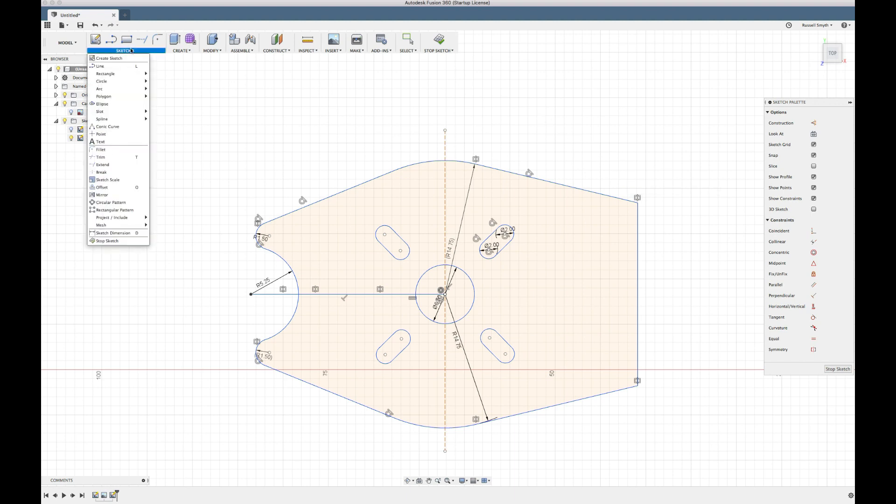
{"action": "left_click", "coordinate": [102, 188]}
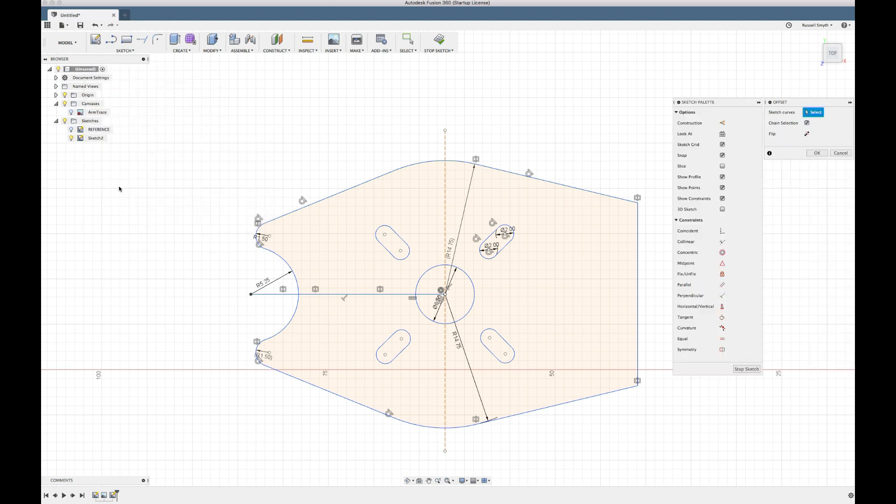
{"action": "left_click", "coordinate": [383, 176]}
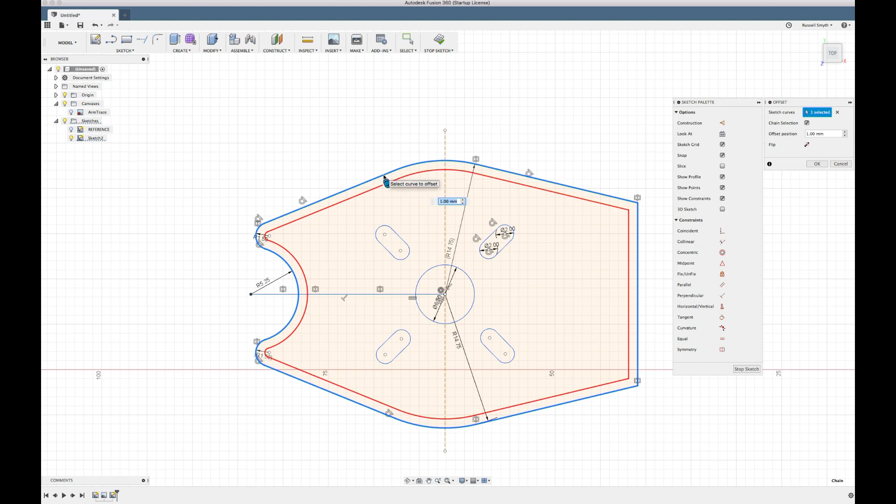
{"action": "left_click_drag", "start_coordinate": [384, 178], "coordinate": [377, 168]}
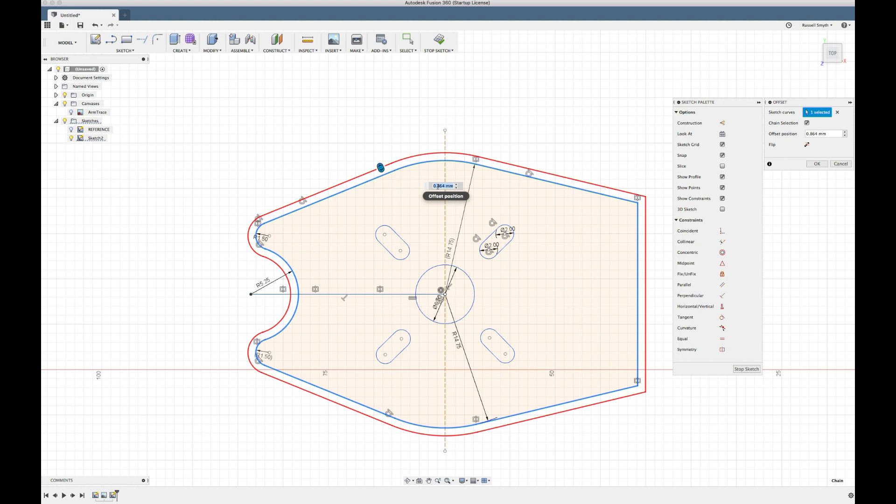
{"action": "type", "text": "1.2"}
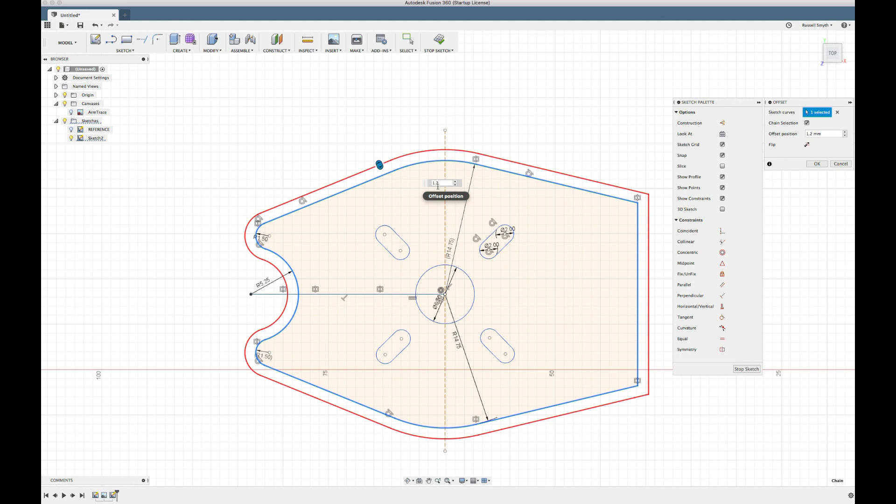
{"action": "key", "text": "Return"}
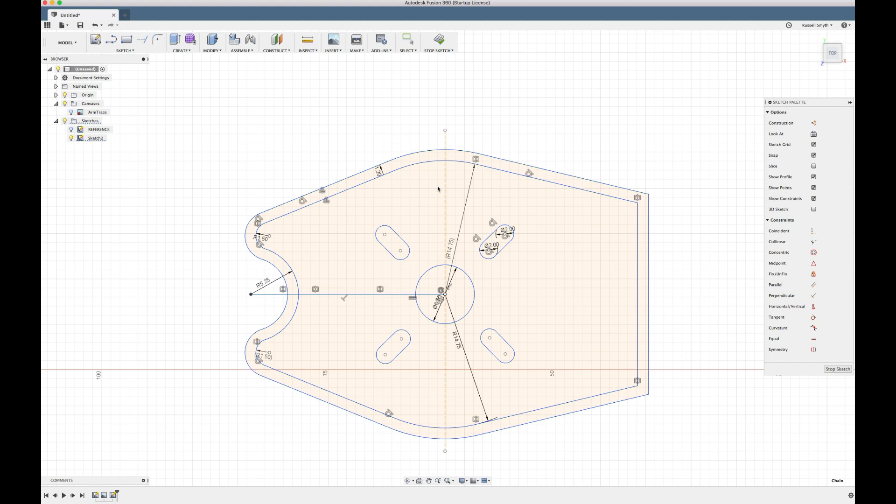
{"action": "key", "text": "Escape"}
- Extend both ends of the original outline's vertical end line to meet the outer offset edges
{"action": "left_click", "coordinate": [140, 42]}
{"action": "left_click", "coordinate": [638, 218]}
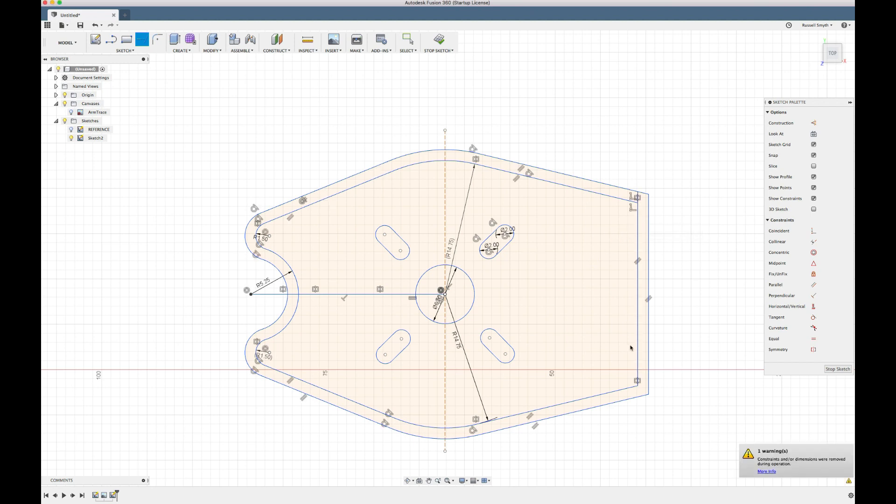
{"action": "left_click", "coordinate": [639, 374]}
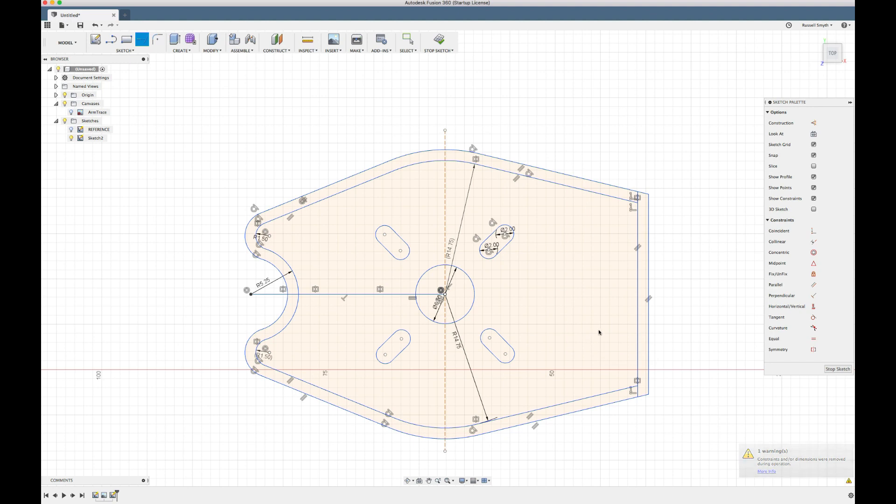
{"action": "key", "text": "Escape"}
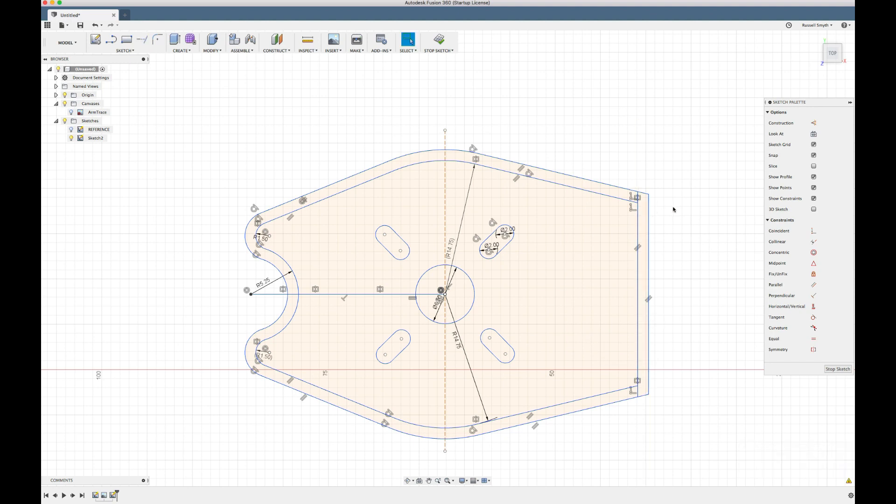
- Delete the outer offset's vertical end line and trim the two edge stubs overhanging the original end line
{"action": "left_click", "coordinate": [649, 229]}
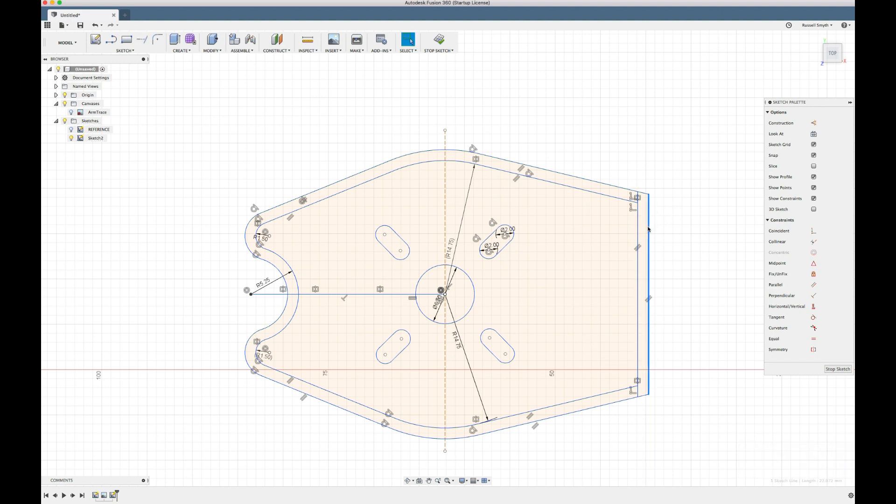
{"action": "key", "text": "Delete"}
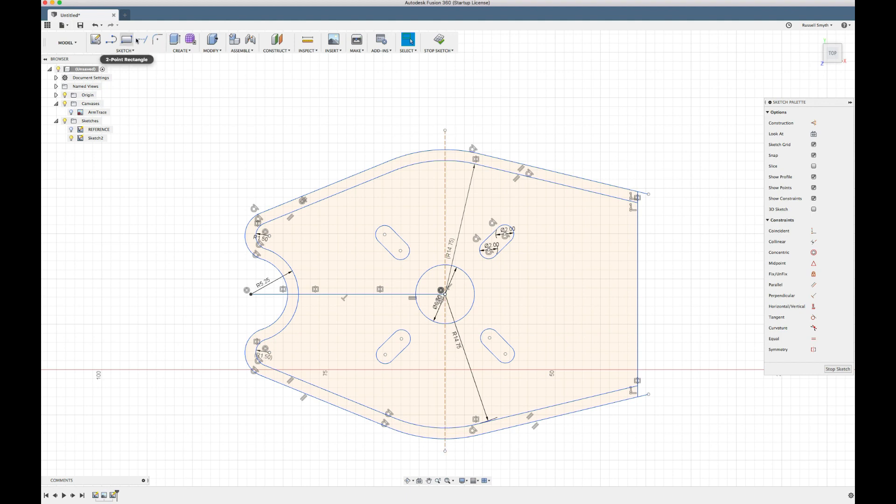
{"action": "left_click", "coordinate": [124, 50]}
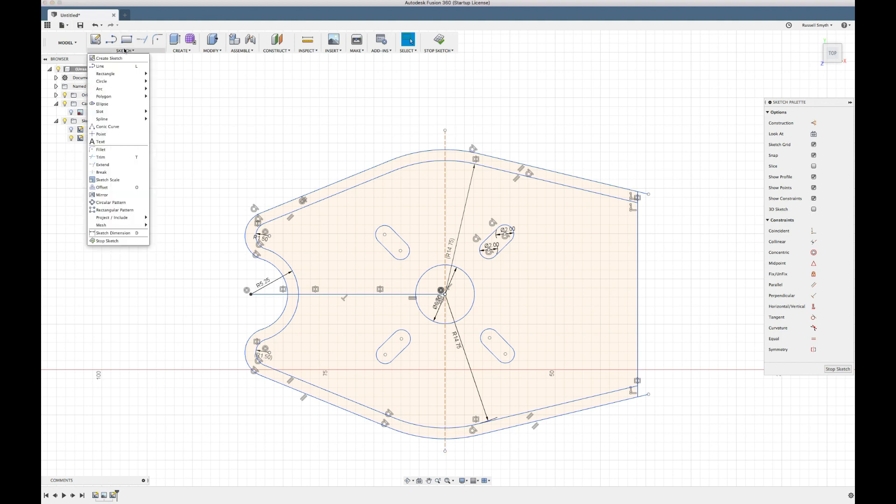
{"action": "left_click", "coordinate": [100, 156]}
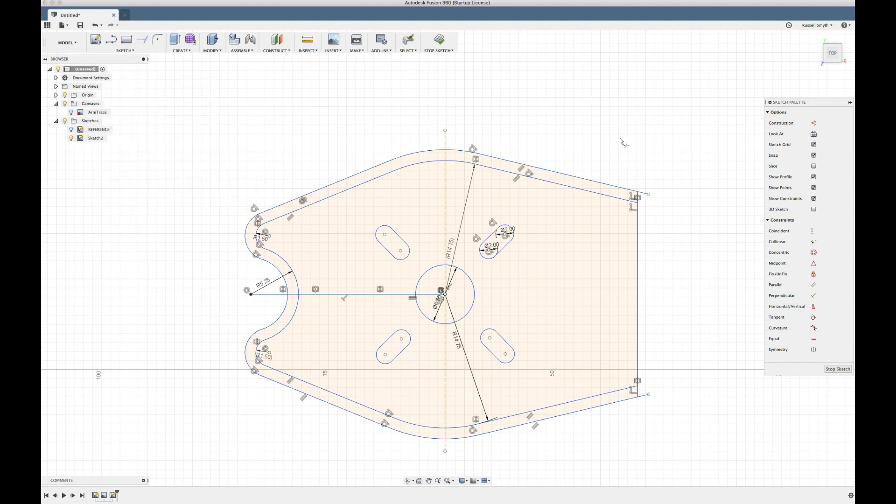
{"action": "left_click", "coordinate": [643, 195]}
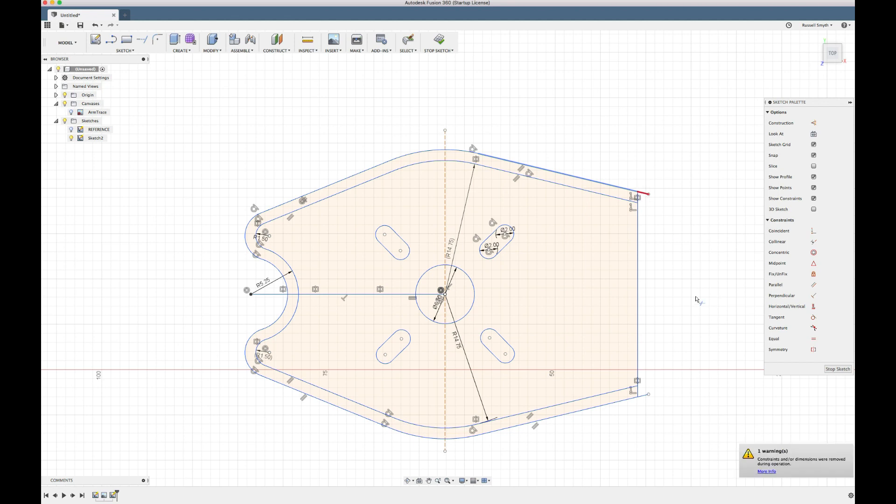
{"action": "left_click", "coordinate": [647, 399]}
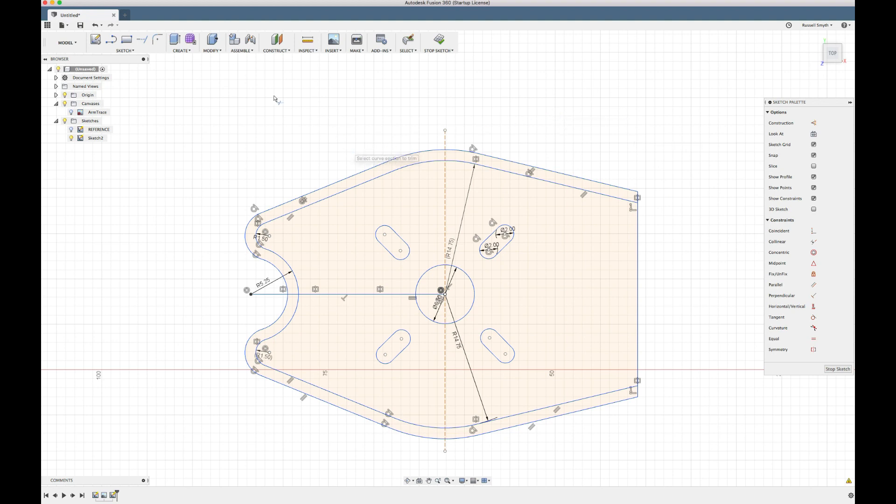
- Offset the original plate outline, without its vertical end line, inward by 1.6 mm
{"action": "left_click", "coordinate": [135, 51]}
{"action": "left_click", "coordinate": [106, 187]}
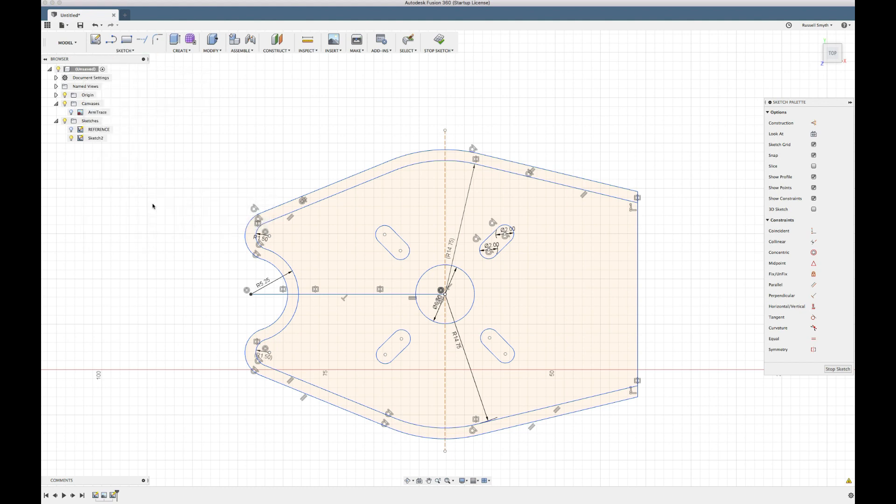
{"action": "left_click", "coordinate": [359, 188]}
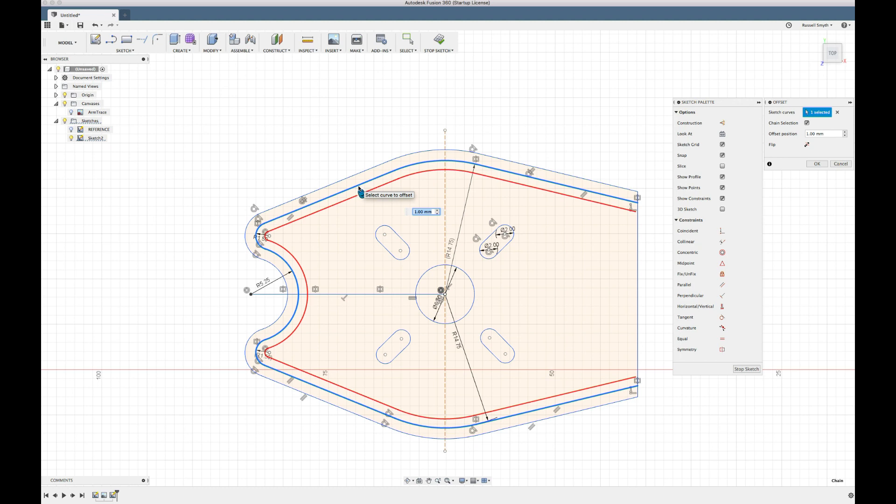
{"action": "type", "text": "1.6"}
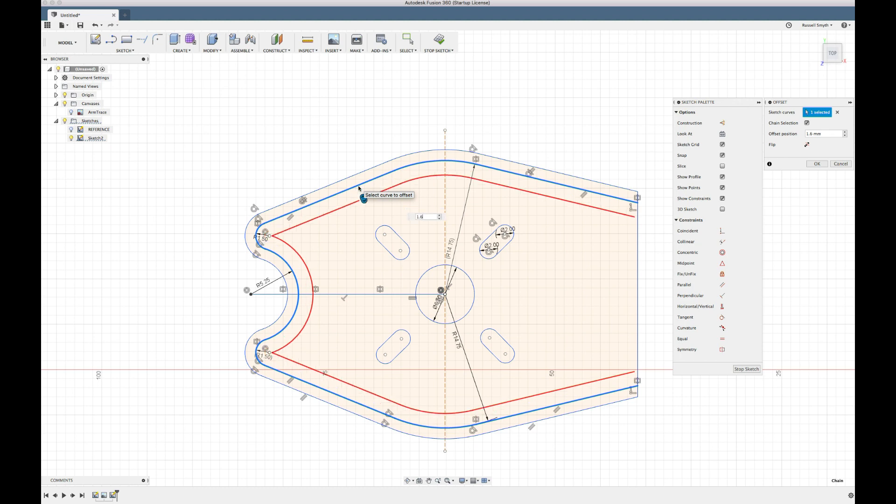
{"action": "key", "text": "Return"}
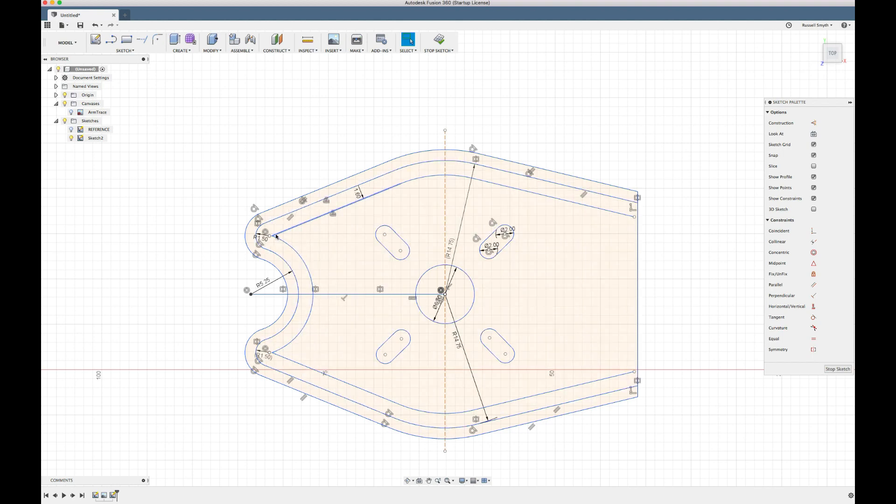
- Fillet the two sharp corners of the inner offset above and below the notch with a 1.5 mm radius
{"action": "scroll", "coordinate": [276, 236], "scroll_direction": "up", "scroll_amount": 5}
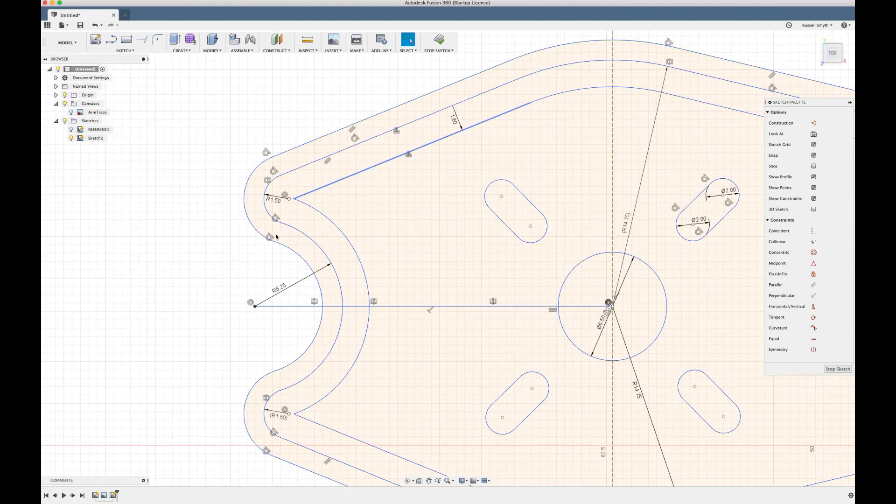
{"action": "scroll", "coordinate": [276, 237], "scroll_direction": "up", "scroll_amount": 4}
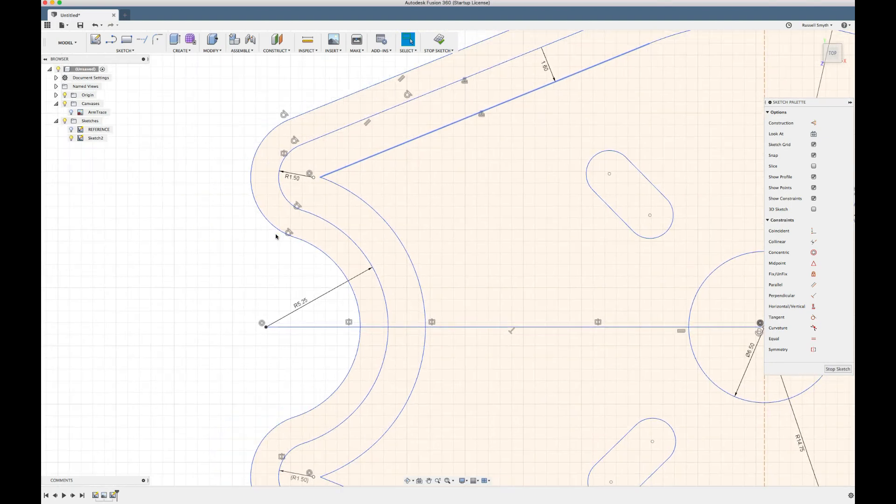
{"action": "left_click", "coordinate": [157, 40]}
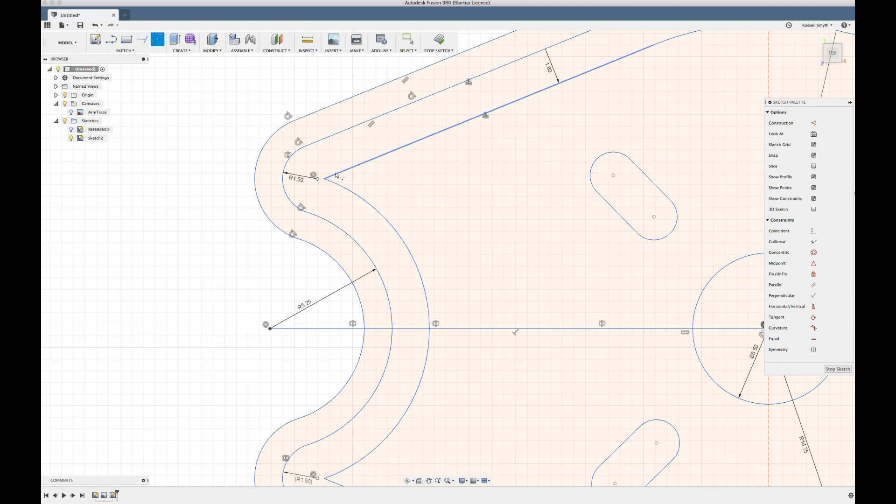
{"action": "left_click", "coordinate": [329, 183]}
{"action": "left_click", "coordinate": [331, 177]}
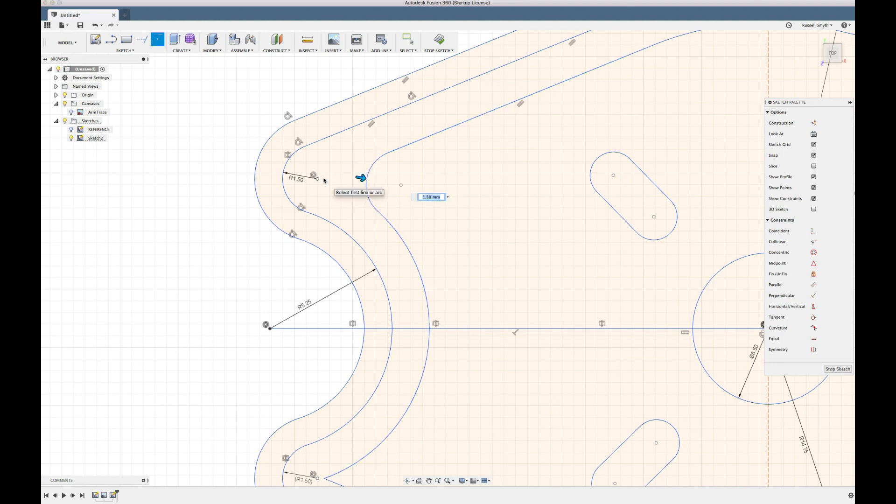
{"action": "scroll", "coordinate": [465, 291], "scroll_direction": "down", "scroll_amount": 5}
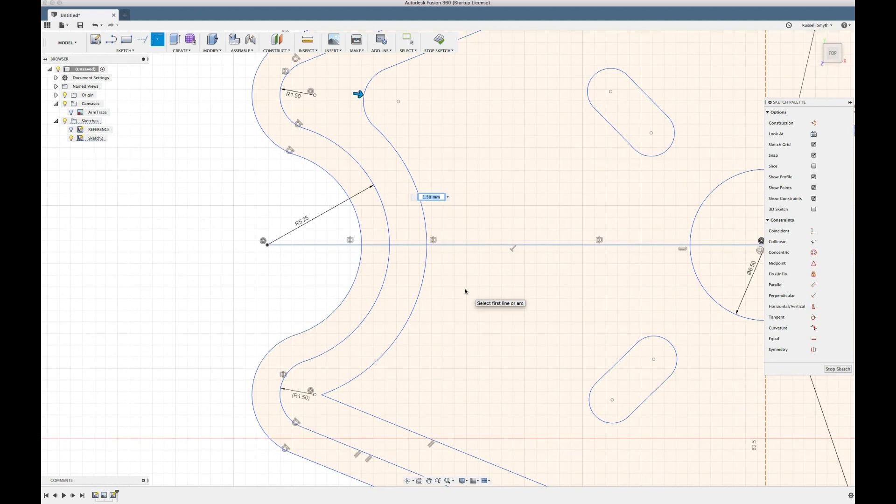
{"action": "left_click", "coordinate": [321, 395]}
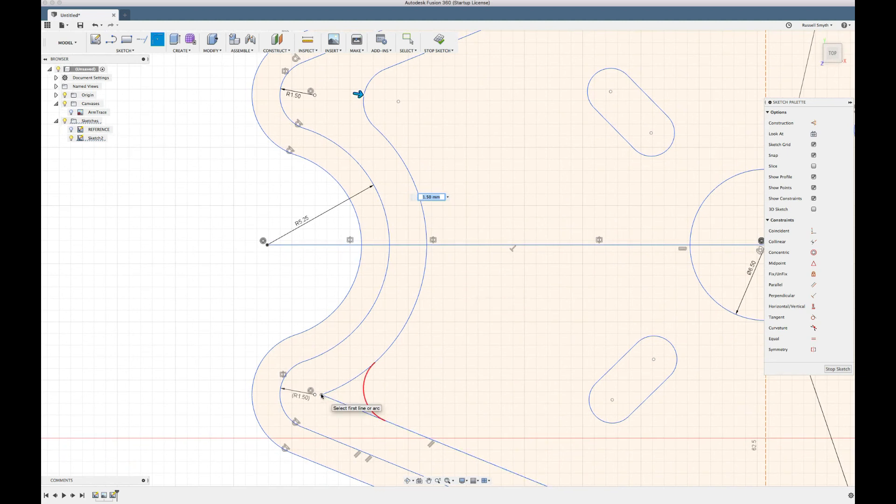
{"action": "left_click", "coordinate": [321, 396]}
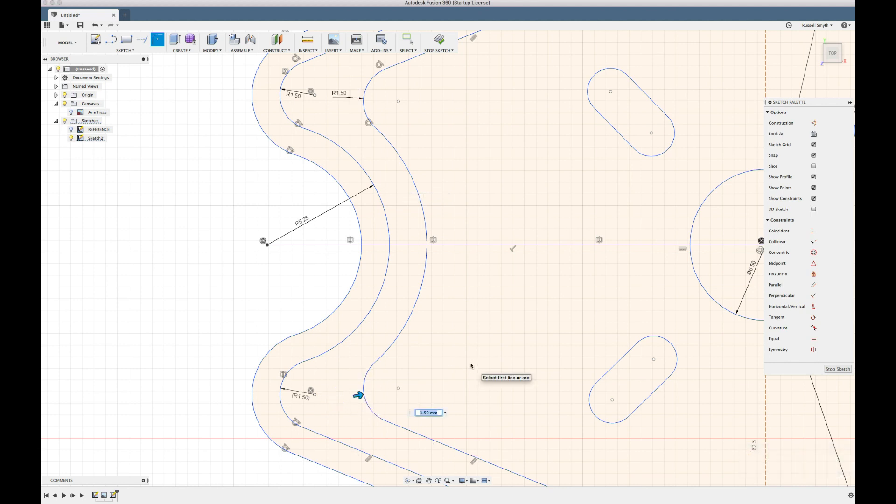
{"action": "key", "text": "Escape"}
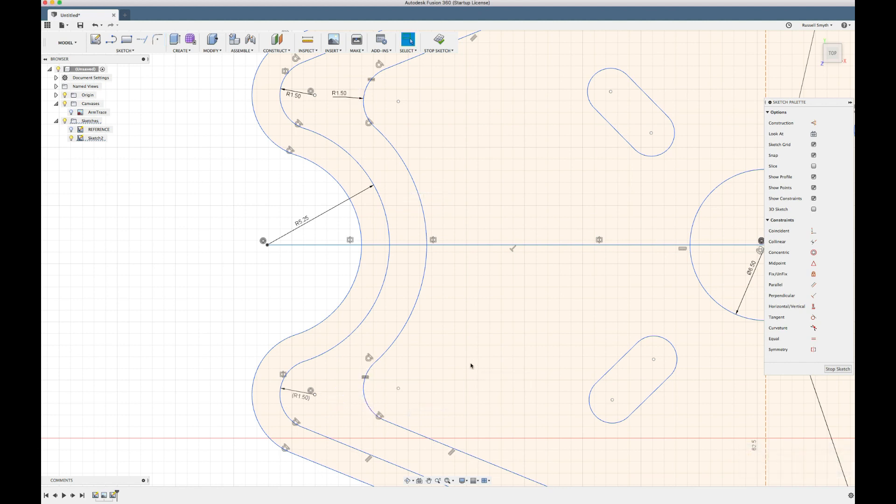
- Extend the upper and lower open ends of the inner offset to meet the plate's vertical end line
{"action": "scroll", "coordinate": [470, 365], "scroll_direction": "down", "scroll_amount": 3}
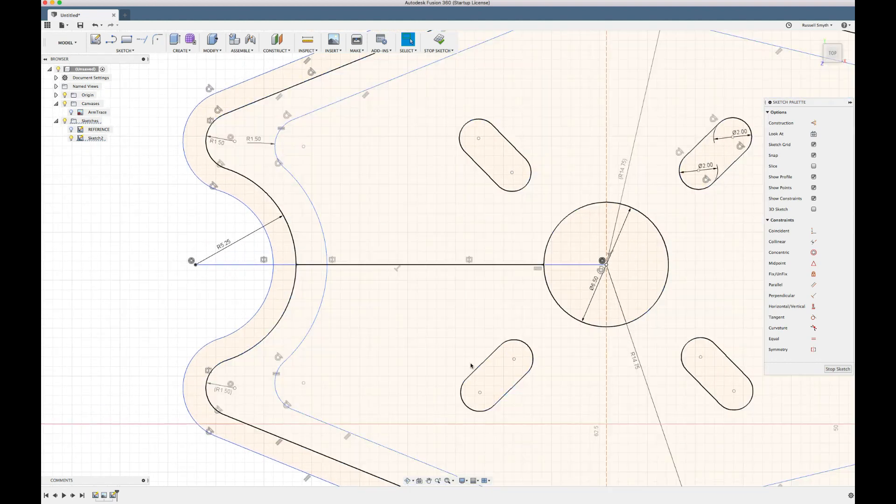
{"action": "scroll", "coordinate": [470, 366], "scroll_direction": "down", "scroll_amount": 3}
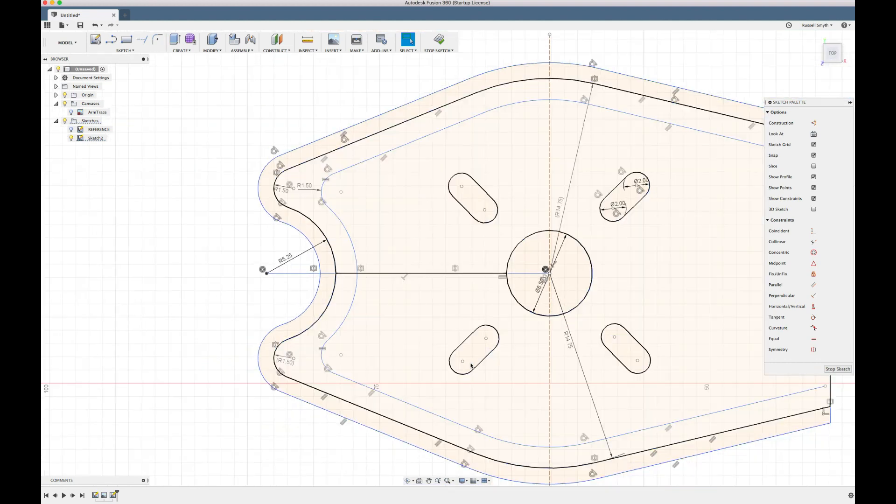
{"action": "scroll", "coordinate": [470, 365], "scroll_direction": "up", "scroll_amount": 1}
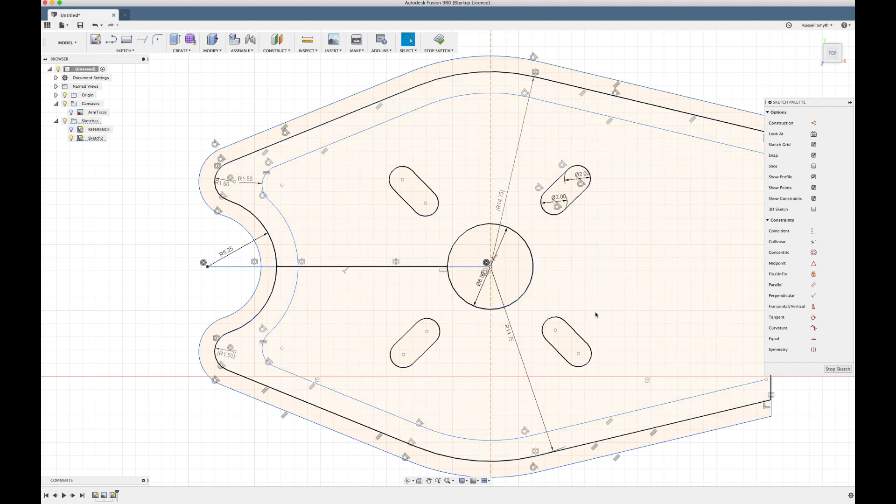
{"action": "scroll", "coordinate": [595, 310], "scroll_direction": "right", "scroll_amount": 3}
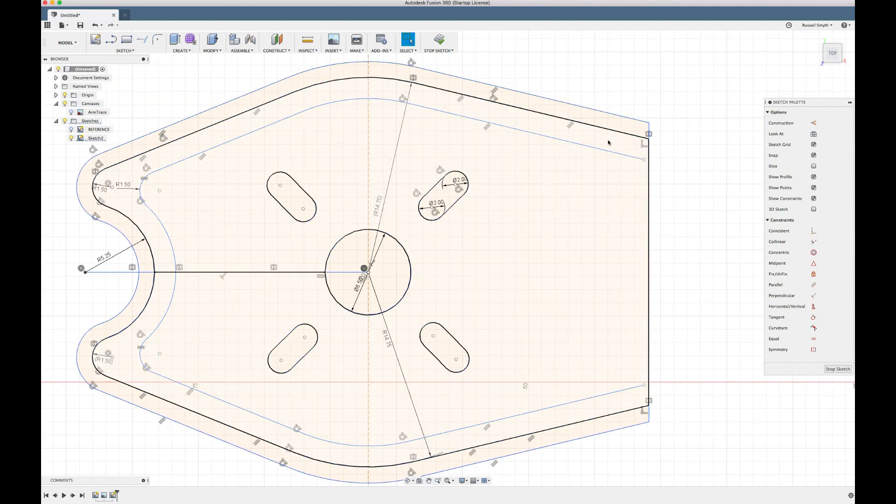
{"action": "left_click", "coordinate": [142, 40]}
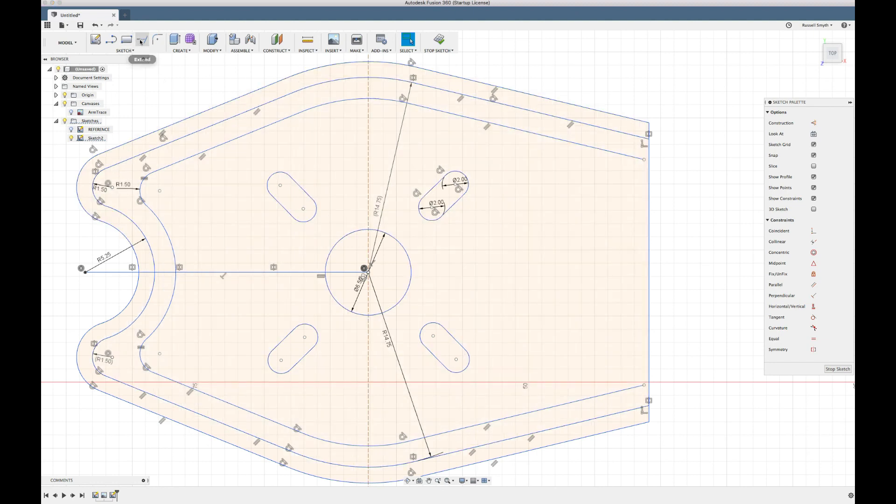
{"action": "left_click", "coordinate": [626, 155]}
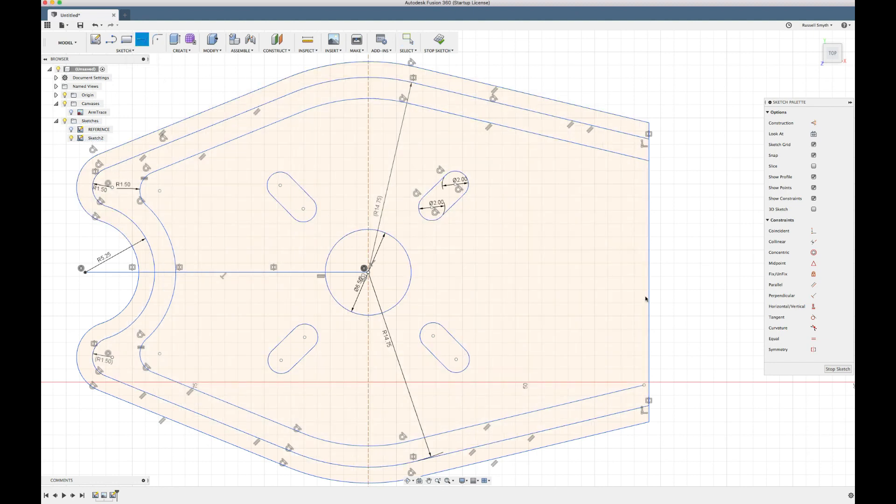
{"action": "left_click", "coordinate": [636, 388]}
{"action": "scroll", "coordinate": [472, 223], "scroll_direction": "down", "scroll_amount": 3}
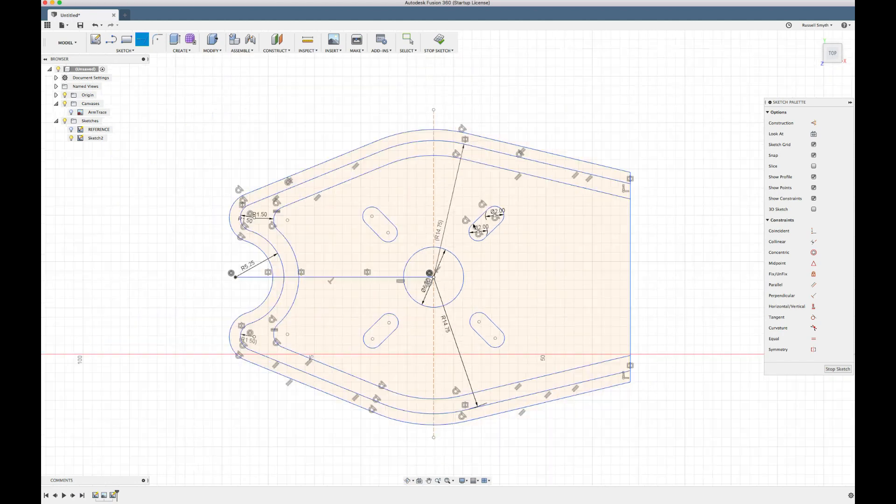
{"action": "scroll", "coordinate": [472, 223], "scroll_direction": "up", "scroll_amount": 3}
{"action": "scroll", "coordinate": [472, 228], "scroll_direction": "down", "scroll_amount": 2}
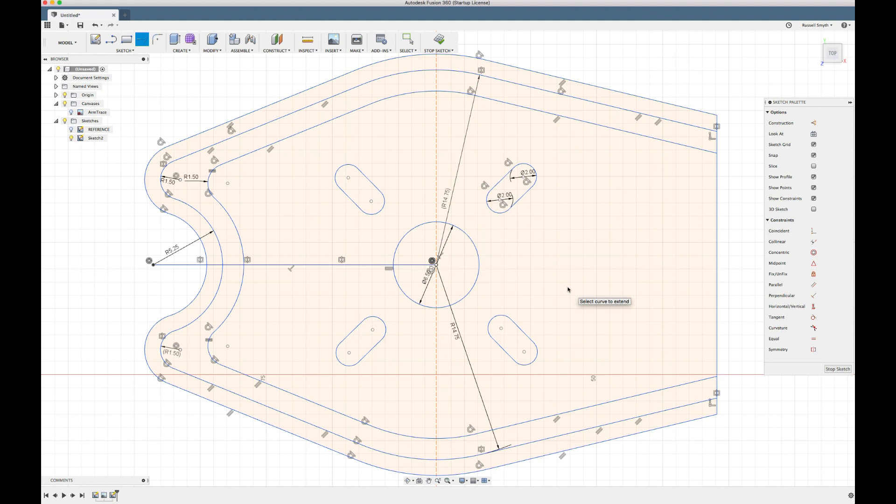
{"action": "key", "text": "e"}
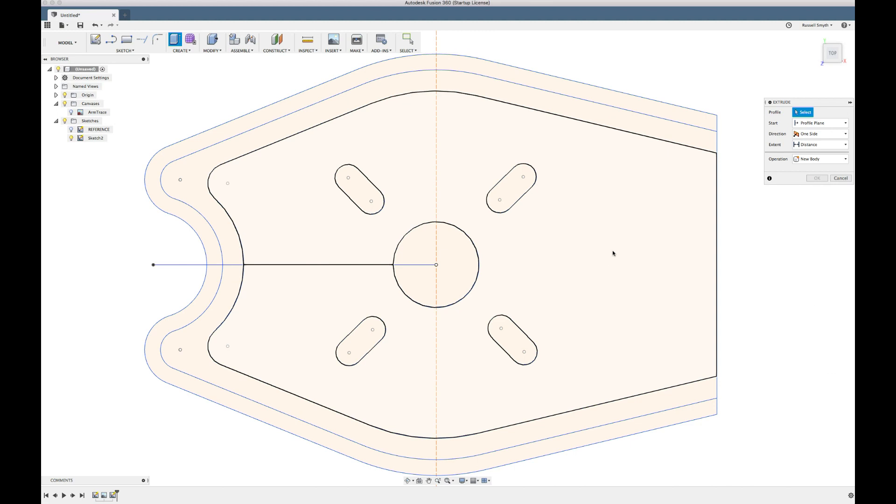
{"action": "left_click", "coordinate": [613, 252]}
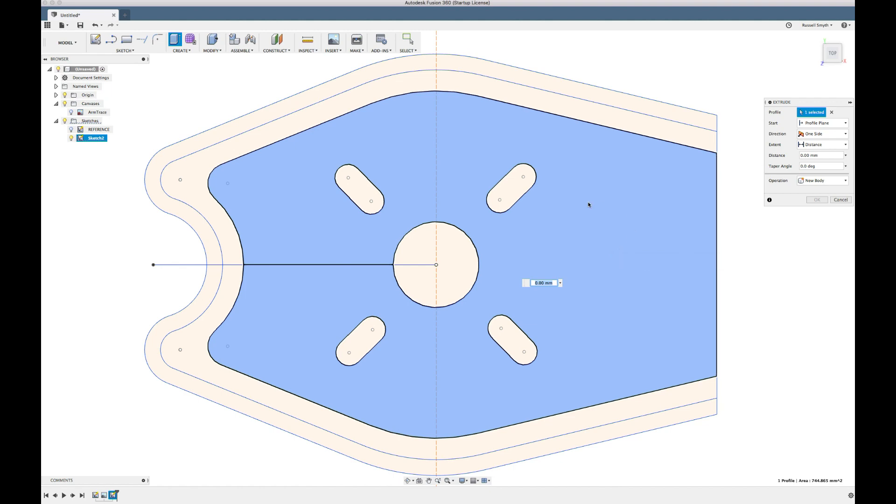
{"action": "key", "text": "Escape"}
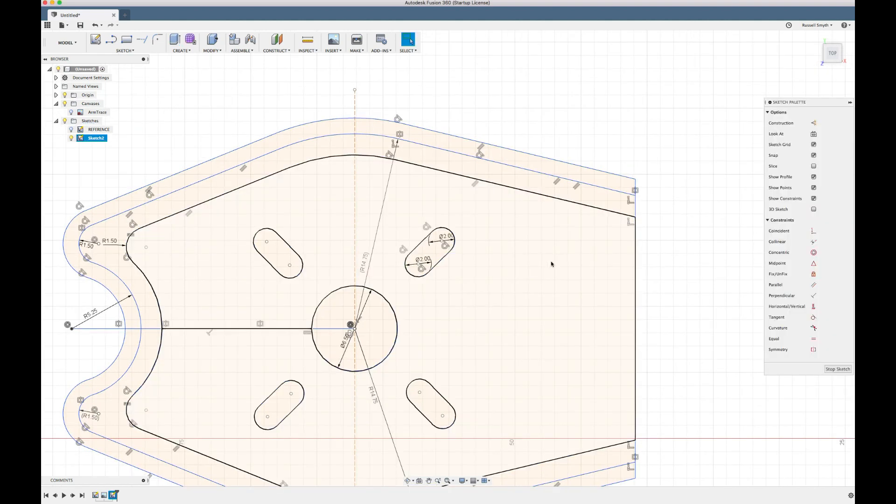
- Extrude the profile inside the inner offset, excluding the four slots and centre hole, 1 mm as a new body
{"action": "left_click", "coordinate": [508, 316]}
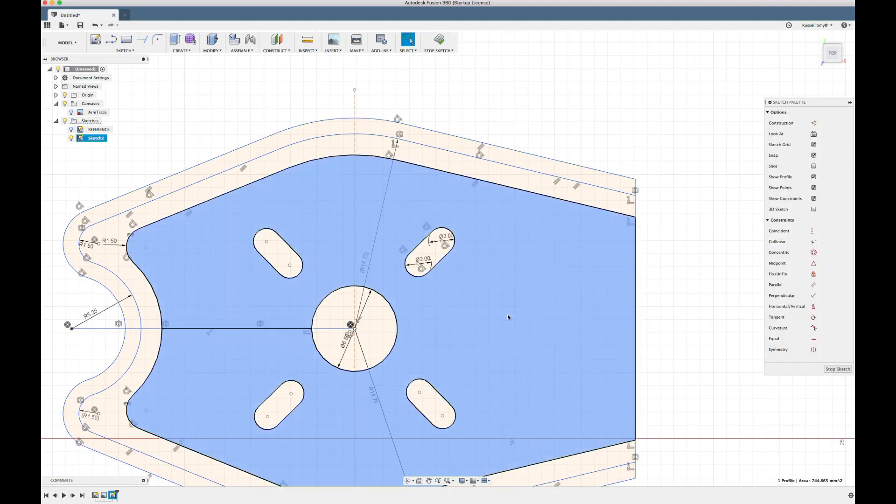
{"action": "type", "text": "e"}
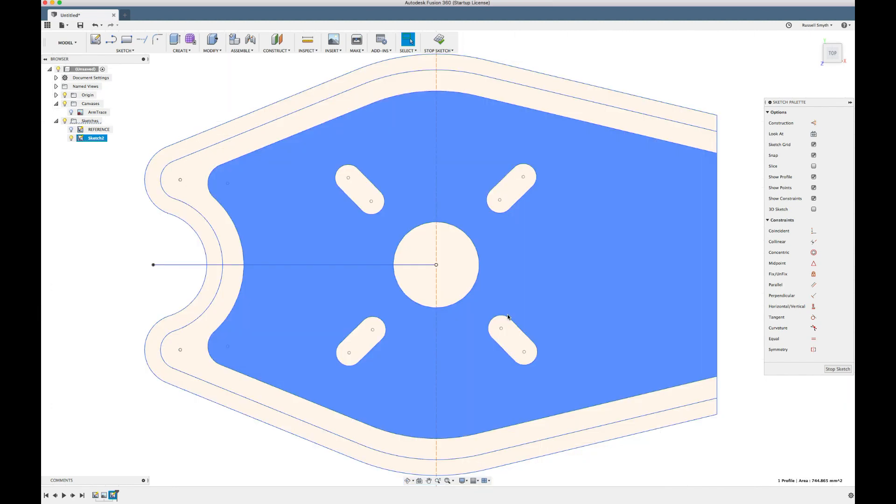
{"action": "type", "text": "1"}
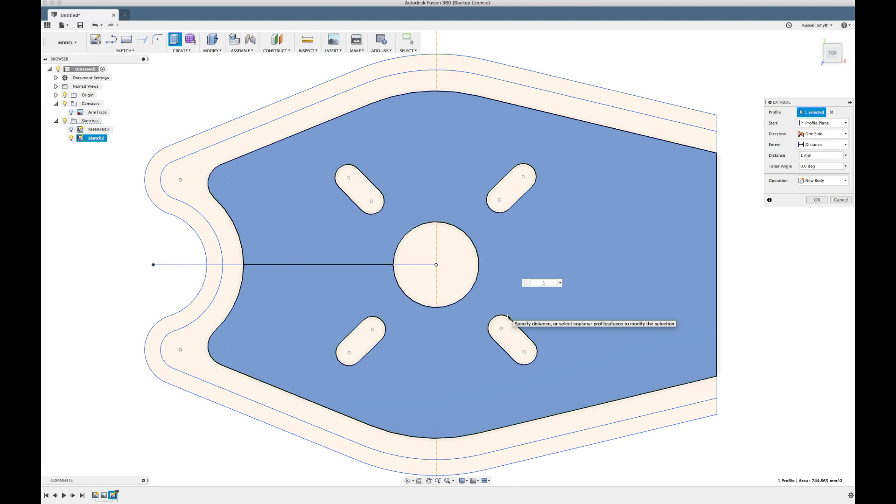
{"action": "key", "text": "Return"}
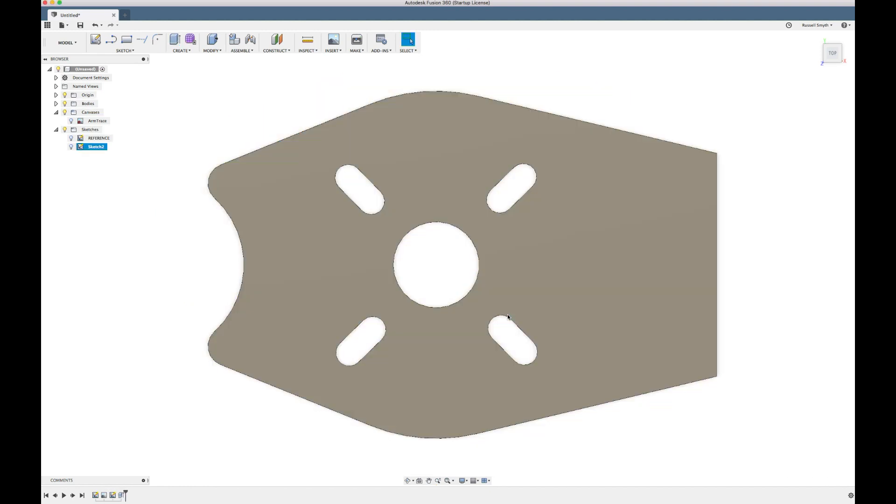
{"action": "scroll", "coordinate": [606, 330], "scroll_direction": "down", "scroll_amount": 10, "text": "shift"}
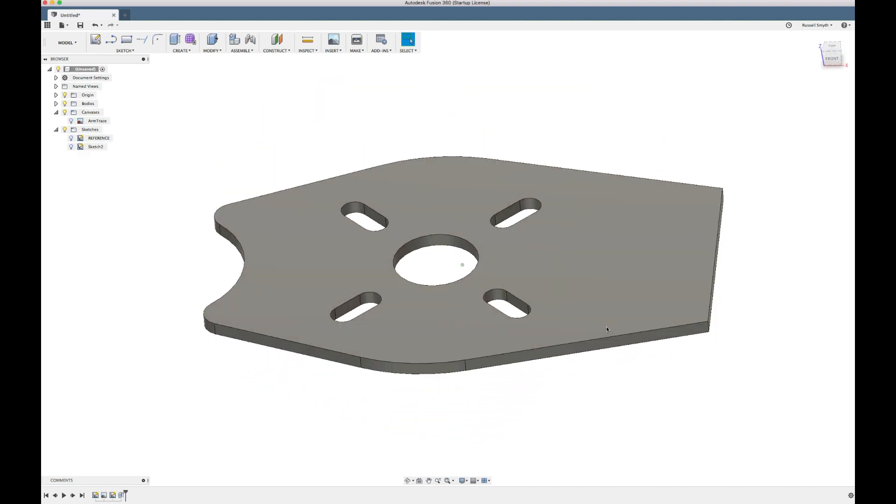
{"action": "scroll", "coordinate": [606, 329], "scroll_direction": "up", "scroll_amount": 10, "text": "shift"}
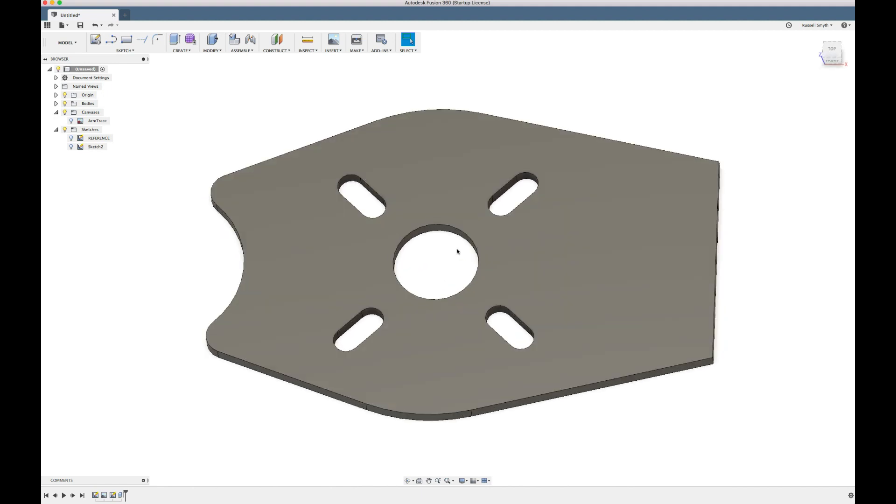
- Show Sketch2 again and add both halves of the band between the inner offset and the original outline to the plate extrusion
{"action": "left_click", "coordinate": [71, 146]}
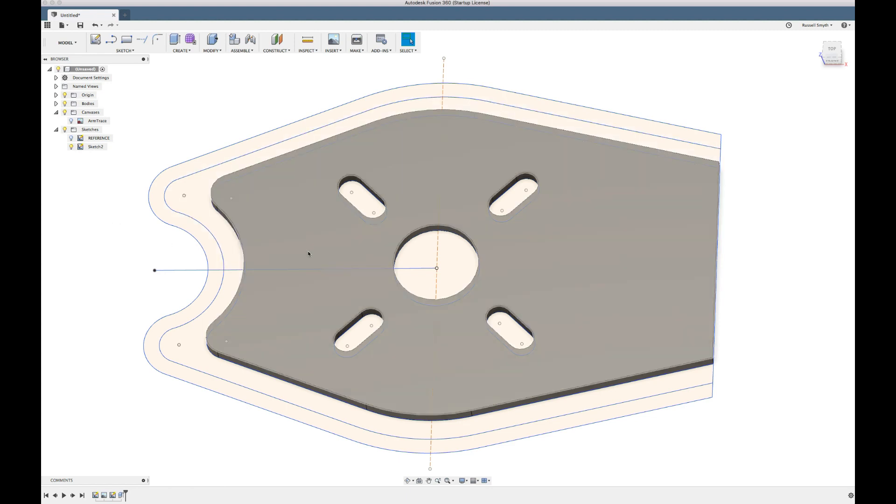
{"action": "middle_click_drag", "start_coordinate": [308, 254], "coordinate": [317, 246]}
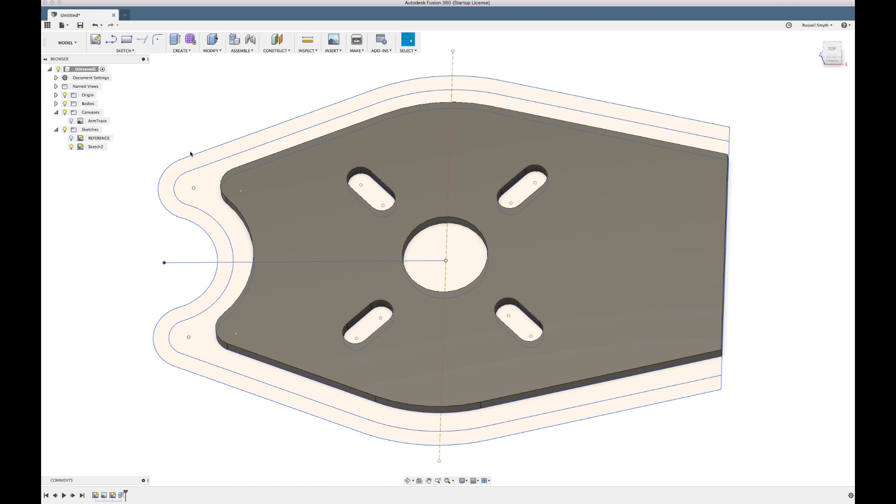
{"action": "double_click", "coordinate": [120, 496]}
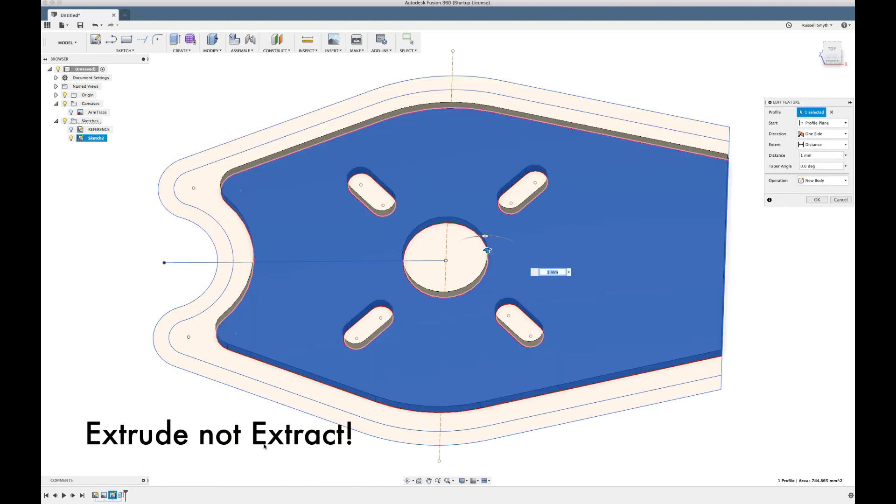
{"action": "left_click", "coordinate": [273, 373]}
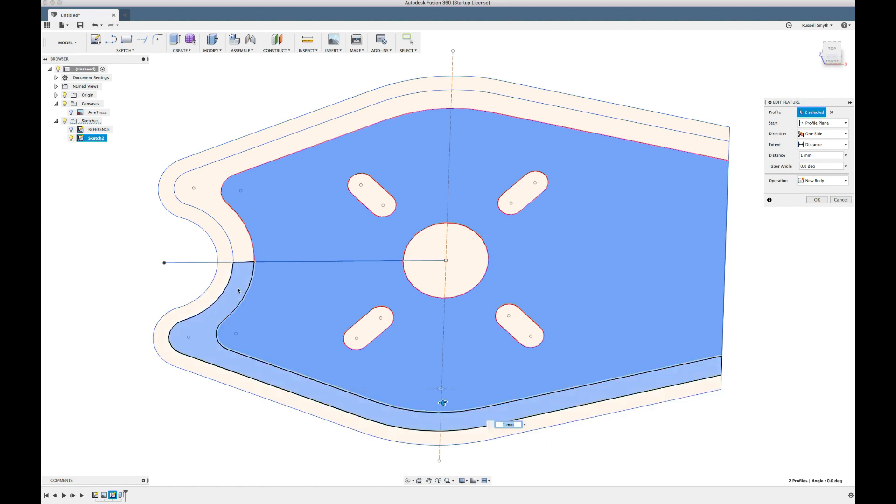
{"action": "left_click", "coordinate": [242, 245]}
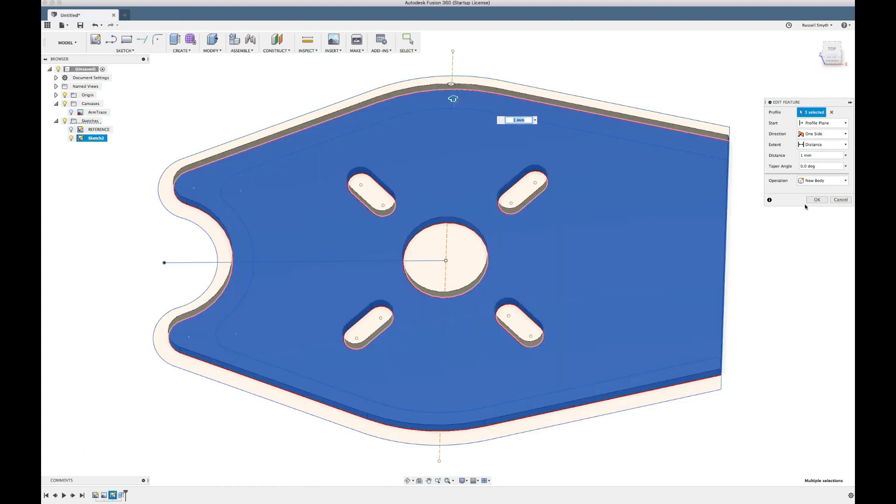
{"action": "left_click", "coordinate": [817, 199]}
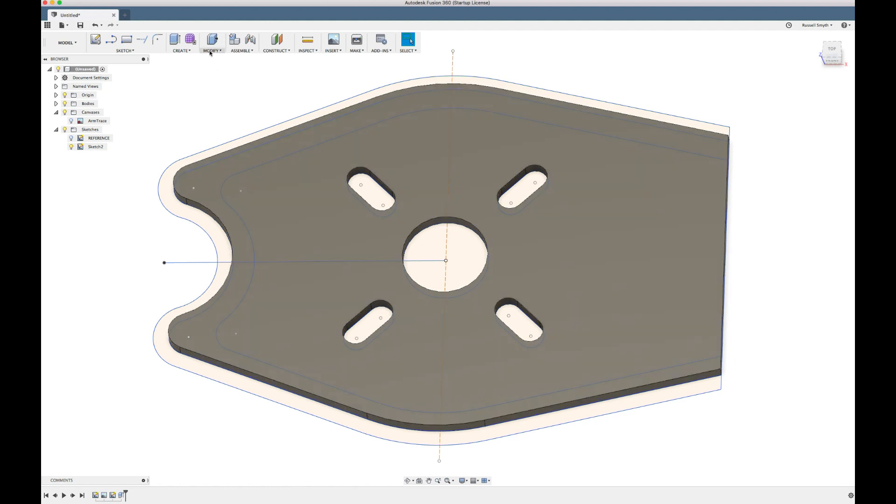
- Add a user parameter named GuardBottomThickness in mm with the expression 1
{"action": "left_click", "coordinate": [210, 50]}
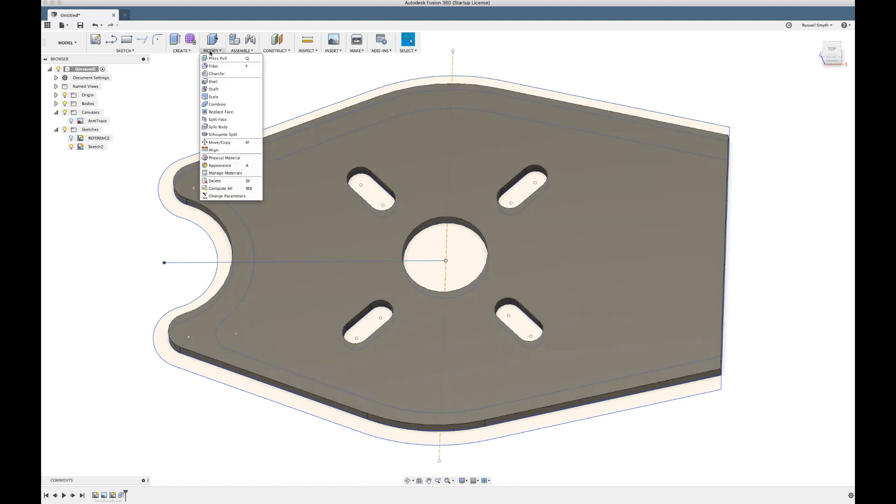
{"action": "left_click", "coordinate": [222, 195]}
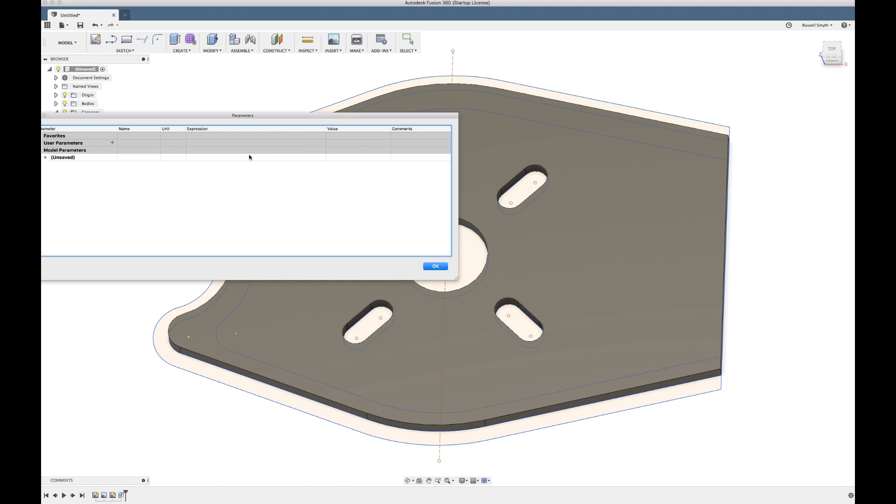
{"action": "mouse_move", "coordinate": [217, 115]}
{"action": "left_mouse_down"}
{"action": "mouse_move", "coordinate": [415, 81]}
{"action": "mouse_move", "coordinate": [381, 78]}
{"action": "left_mouse_up"}
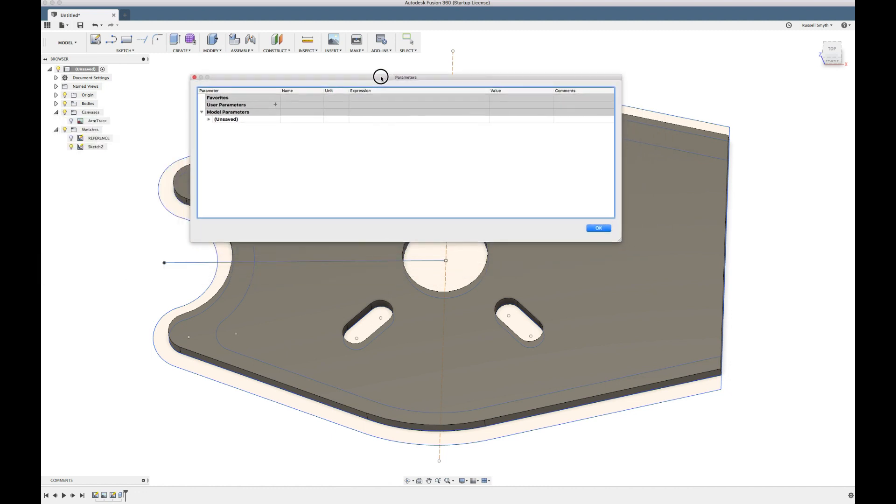
{"action": "left_click", "coordinate": [275, 105]}
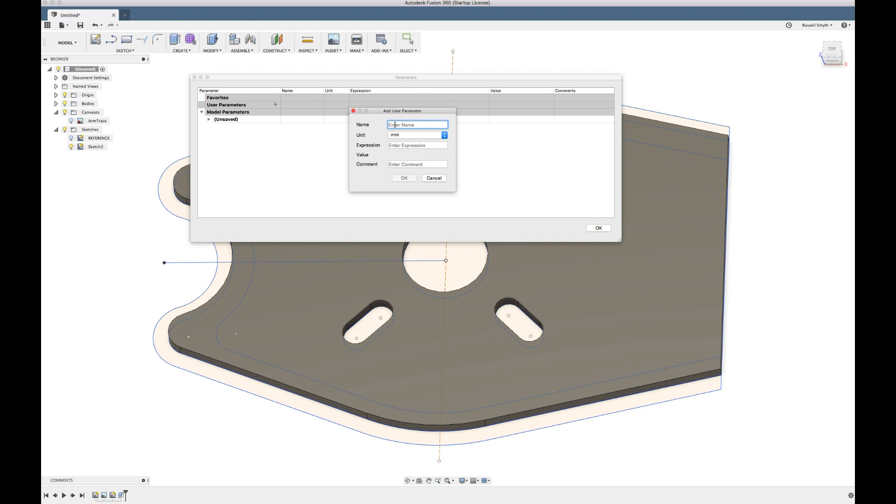
{"action": "type", "text": "GUARD"}
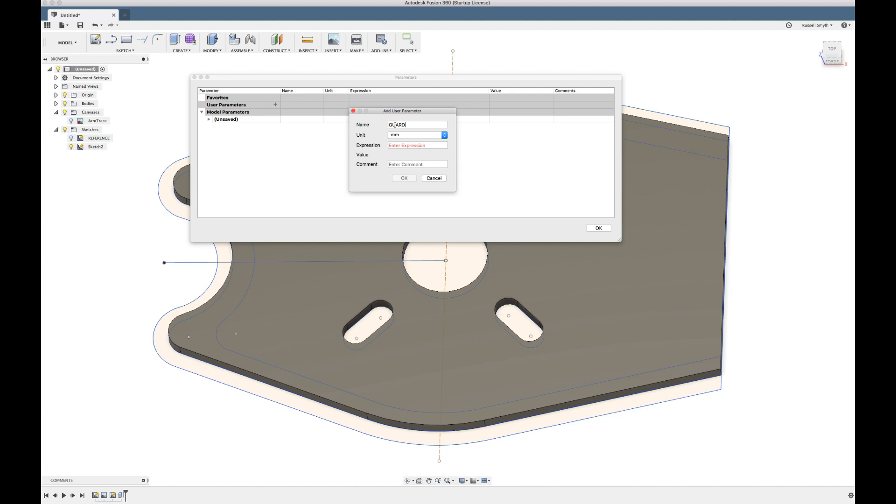
{"action": "key", "text": "BackSpace"}
{"action": "key", "text": "BackSpace"}
{"action": "key", "text": "BackSpace"}
{"action": "key", "text": "BackSpace"}
{"action": "type", "text": "uardBottom"}
{"action": "type", "text": "Thicks"}
{"action": "type", "text": "nes"}
{"action": "left_click", "coordinate": [396, 145]}
{"action": "type", "text": "1"}
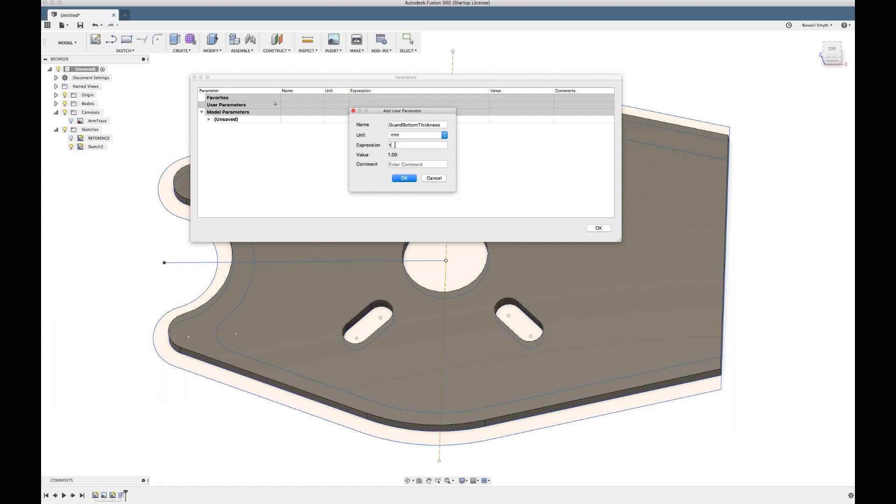
{"action": "left_click", "coordinate": [404, 179]}
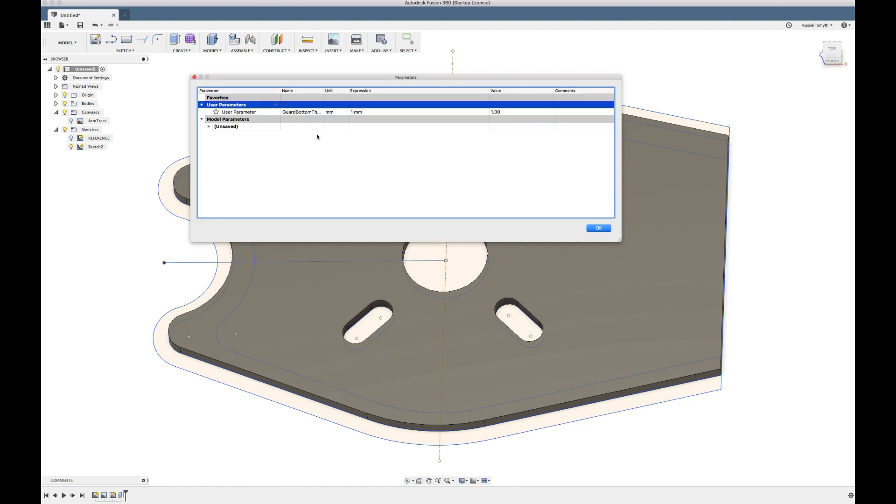
- Add a user parameter named ArmThickness in mm with the expression 4
{"action": "left_click", "coordinate": [276, 106]}
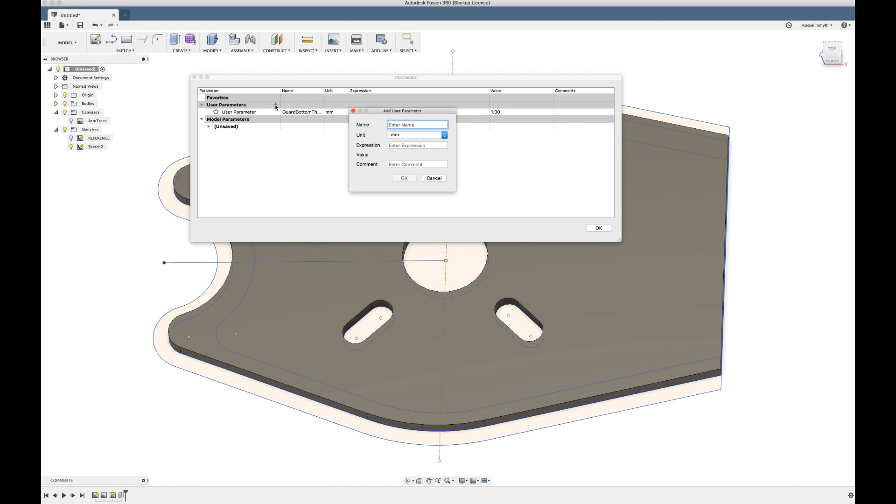
{"action": "type", "text": "ArmT"}
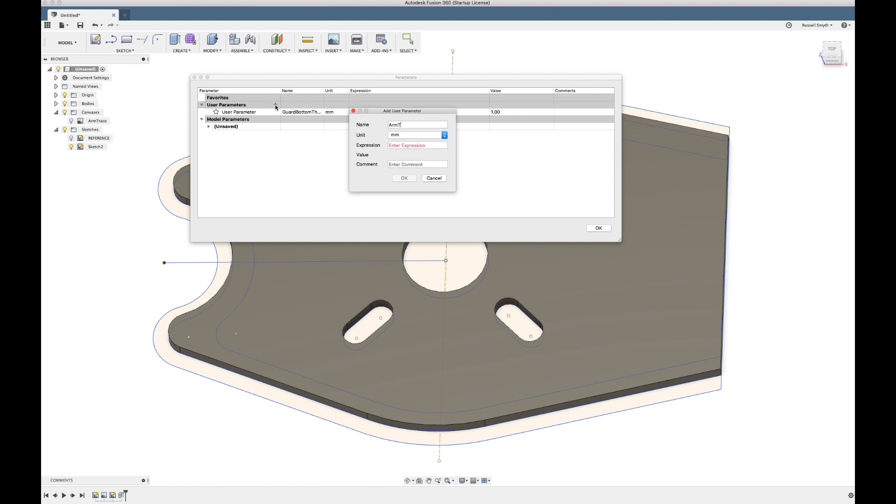
{"action": "type", "text": "hickness"}
{"action": "left_click", "coordinate": [393, 145]}
{"action": "type", "text": "4"}
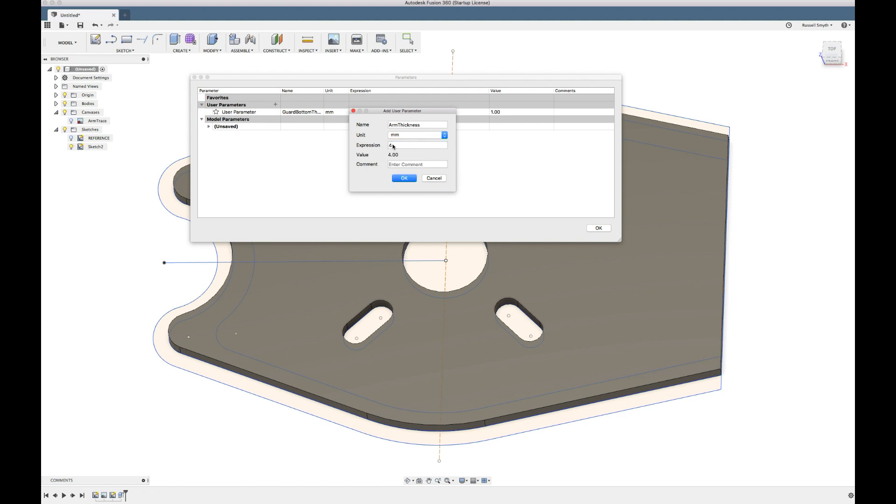
{"action": "key", "text": "Return"}
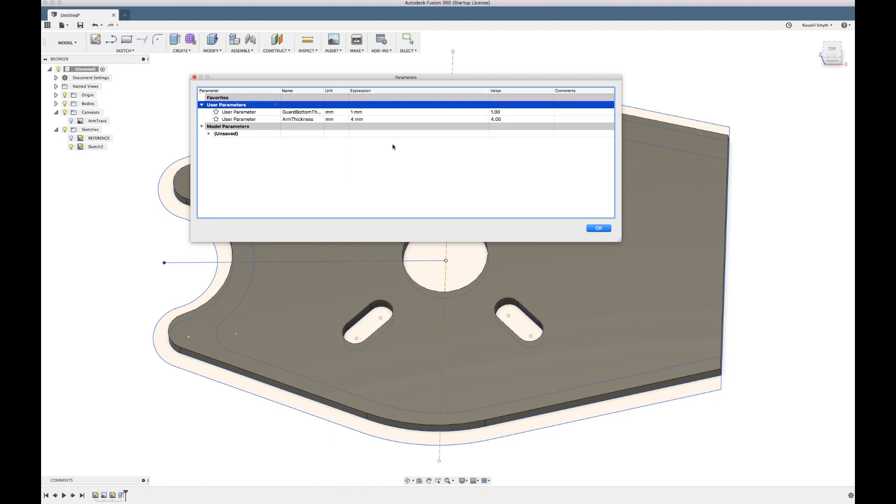
- Add a user parameter named LipThickness in mm with the expression 1 and close the parameter list
{"action": "left_click", "coordinate": [276, 106]}
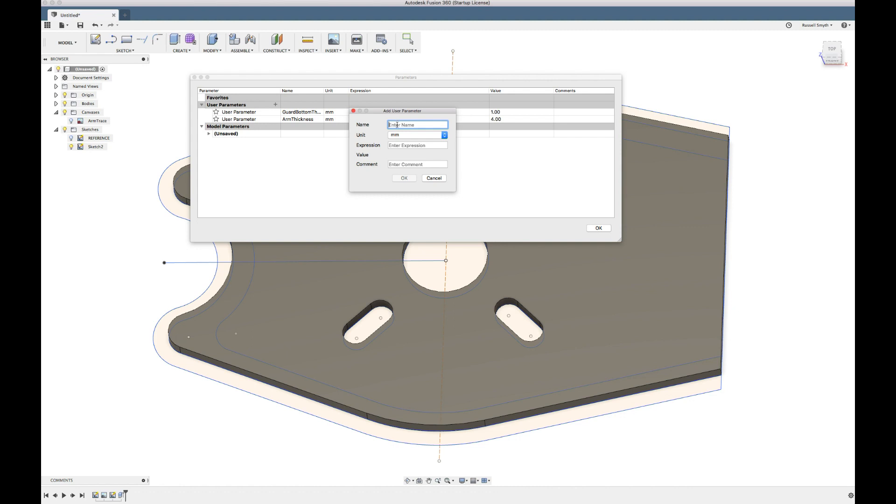
{"action": "type", "text": "T"}
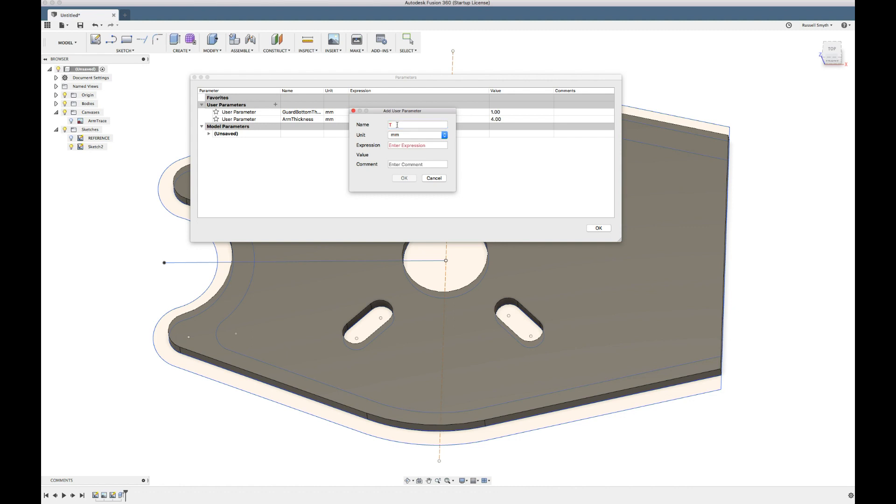
{"action": "key", "text": "BackSpace"}
{"action": "type", "text": "LipThichkness"}
{"action": "key", "text": "Tab"}
{"action": "type", "text": "1"}
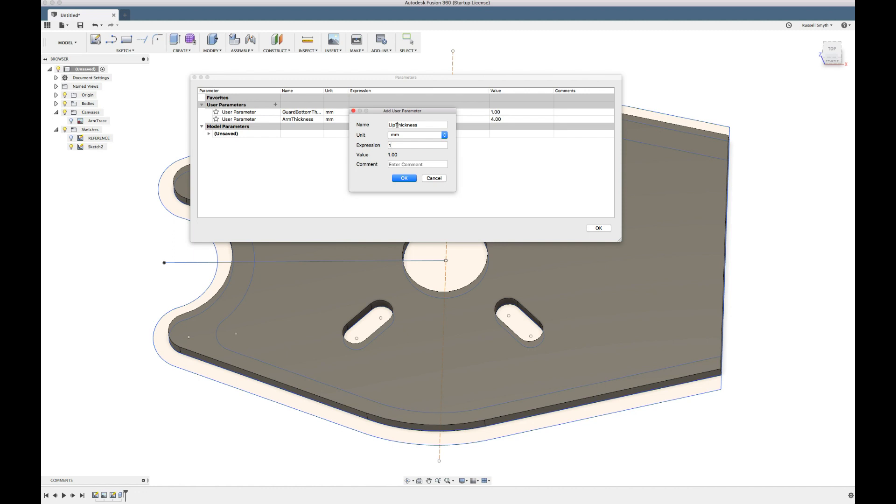
{"action": "left_click", "coordinate": [404, 177]}
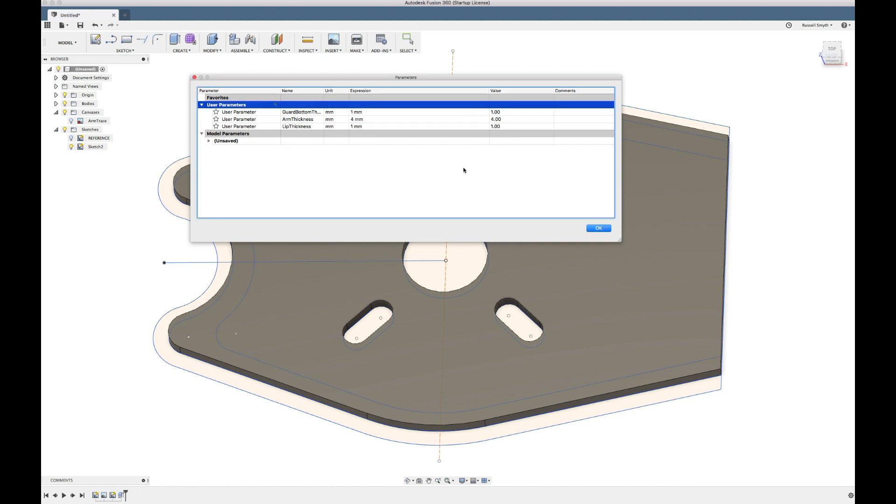
{"action": "left_click", "coordinate": [599, 229]}
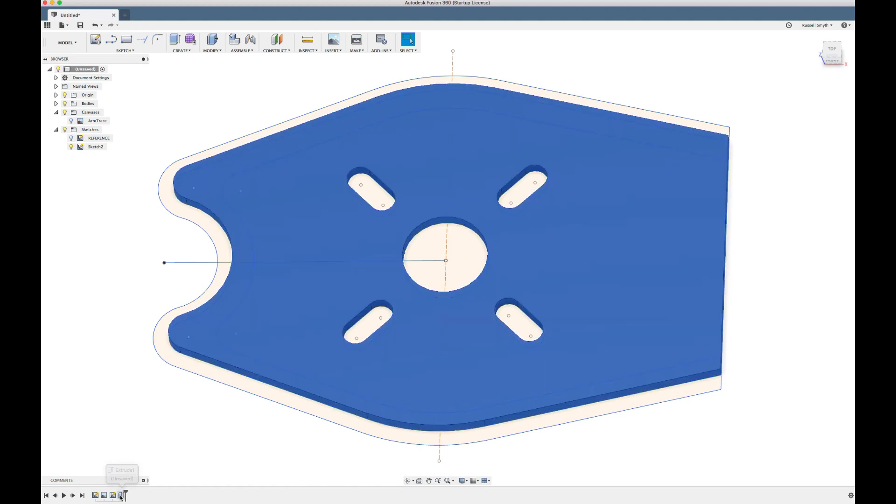
- Edit the guard plate's extrusion so its distance is driven by the GuardBottomThickness parameter
{"action": "double_click", "coordinate": [121, 495]}
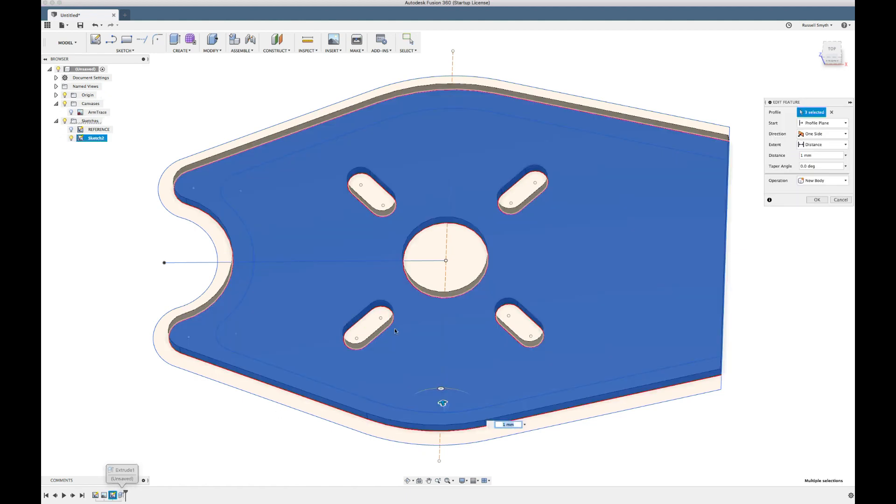
{"action": "left_click", "coordinate": [803, 157]}
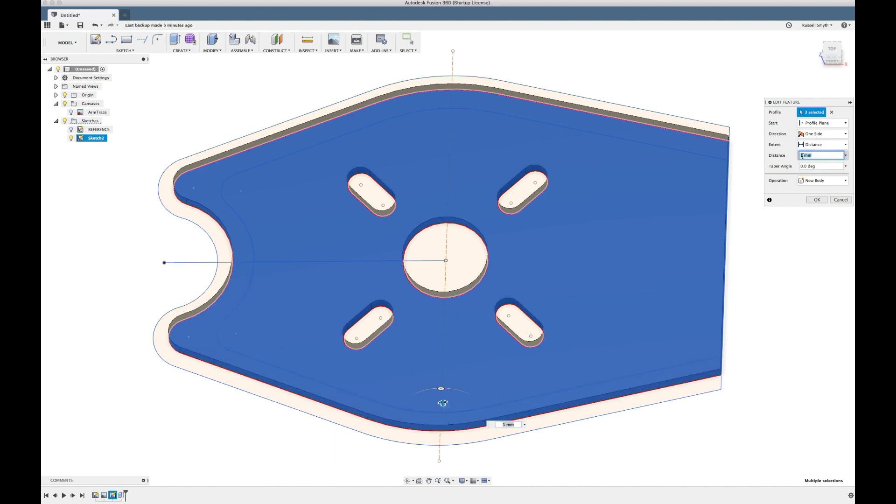
{"action": "key", "text": "BackSpace"}
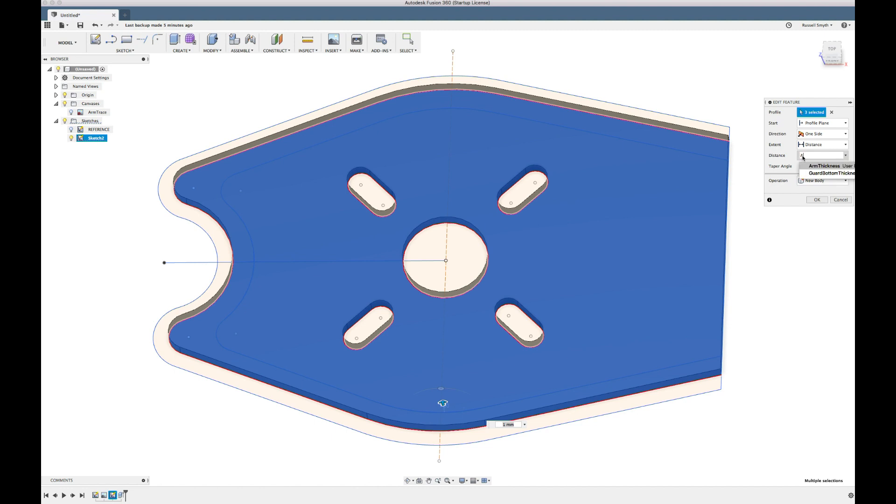
{"action": "type", "text": "Guar"}
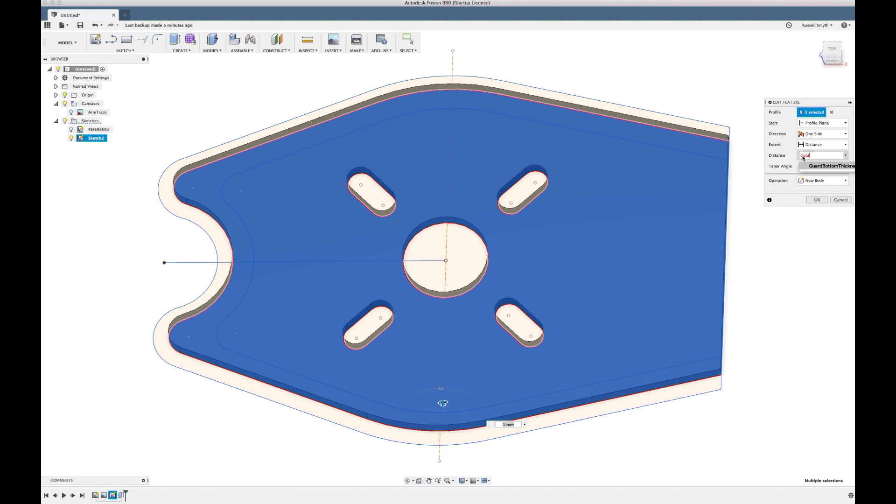
{"action": "key", "text": "Return"}
{"action": "key", "text": "Return"}
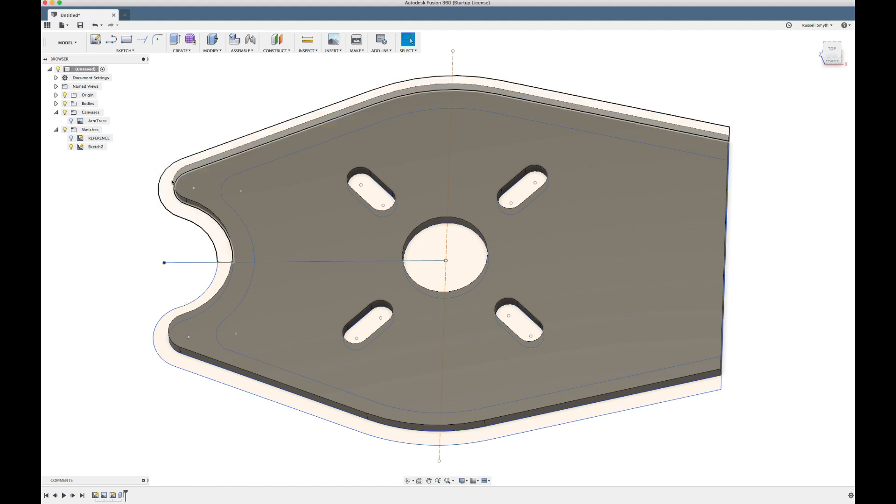
- Extrude both halves of the outer band between the original outline and outer offset by GuardBottomThickness+ArmThickness+LipThickness, joined to the plate
{"action": "key", "text": "e"}
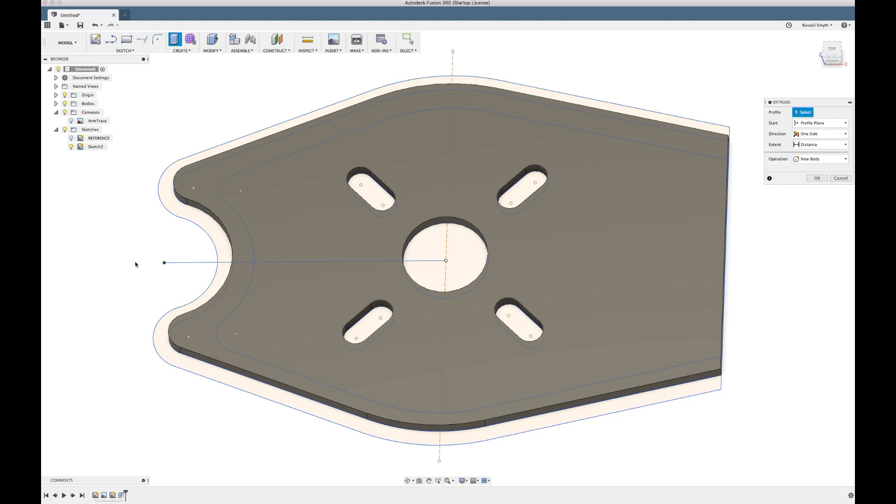
{"action": "left_click", "coordinate": [204, 157]}
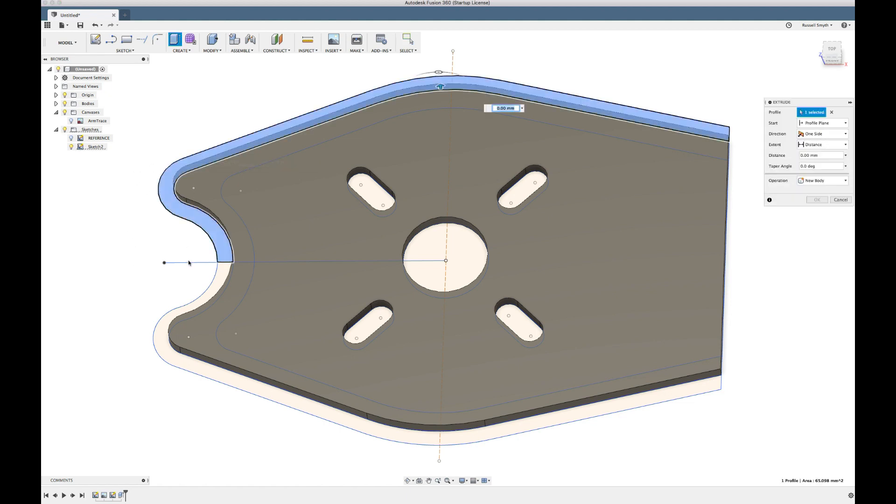
{"action": "left_click", "coordinate": [221, 278]}
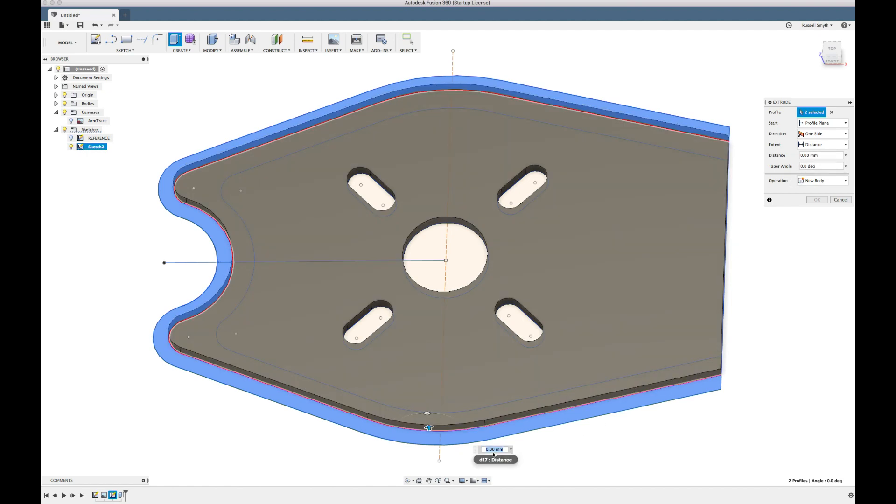
{"action": "left_click", "coordinate": [803, 155]}
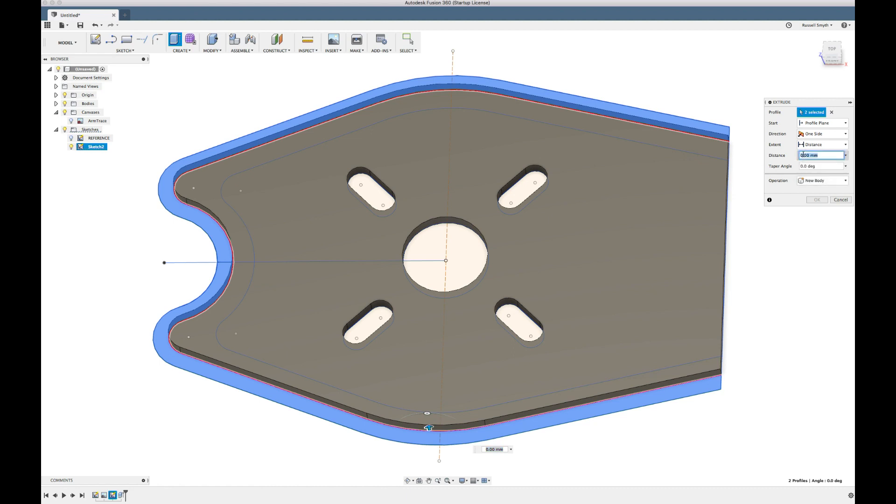
{"action": "type", "text": "GuardBottomThickness"}
{"action": "key", "text": "Return"}
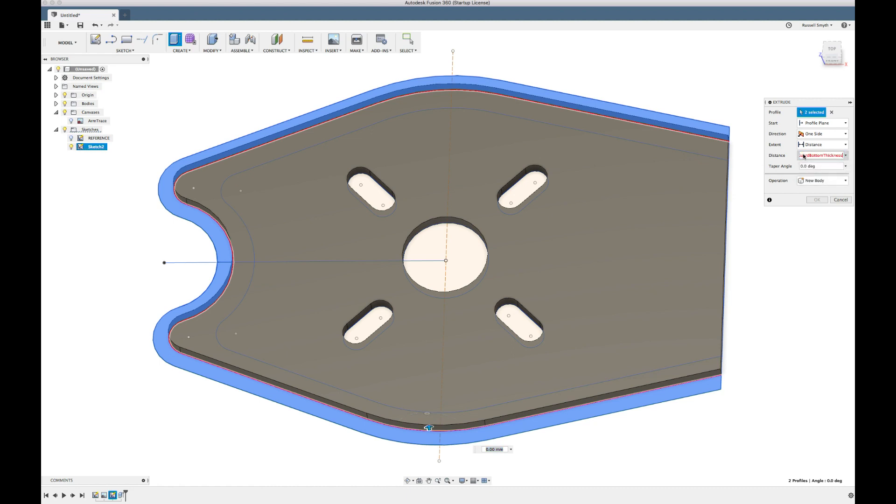
{"action": "type", "text": "+ar"}
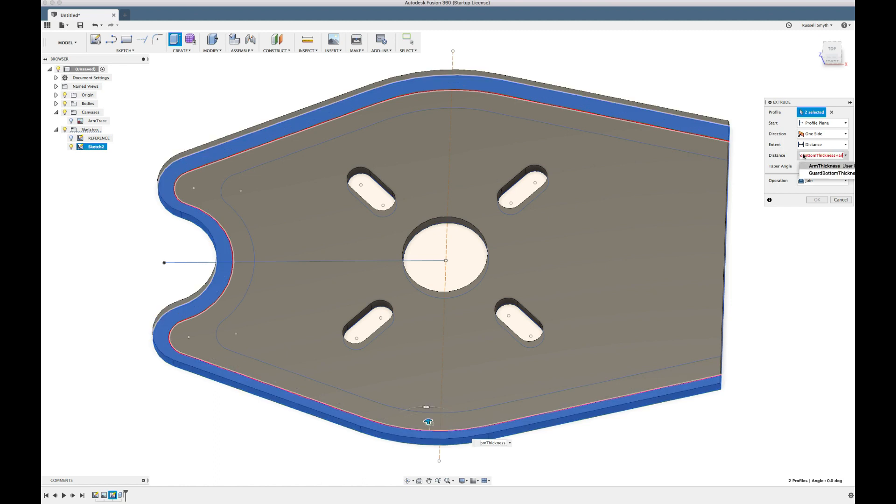
{"action": "key", "text": "Return"}
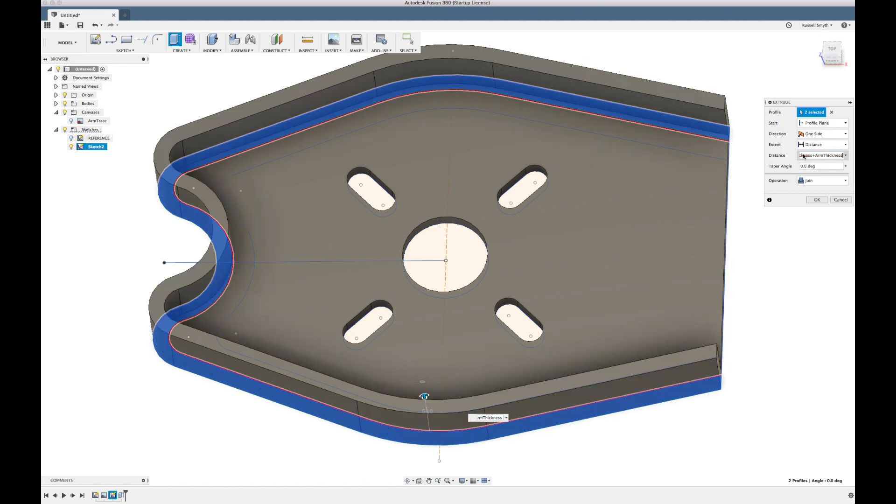
{"action": "type", "text": "+li"}
{"action": "key", "text": "Return"}
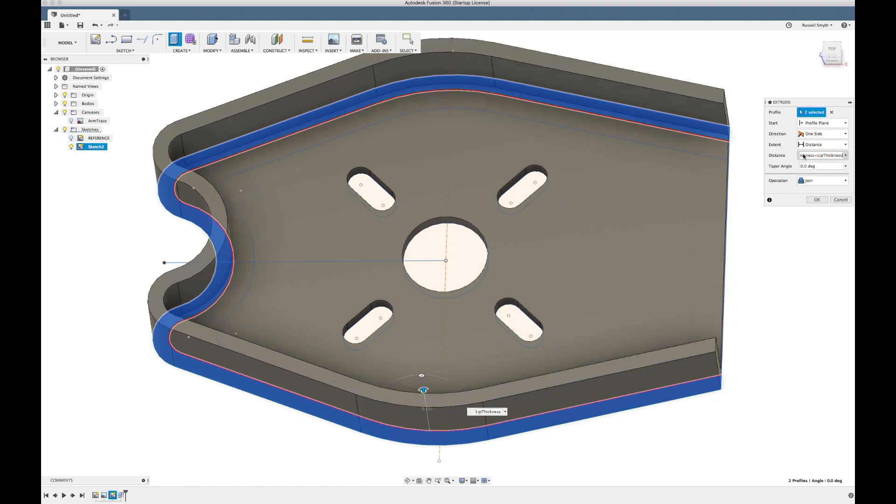
{"action": "left_click", "coordinate": [817, 201]}
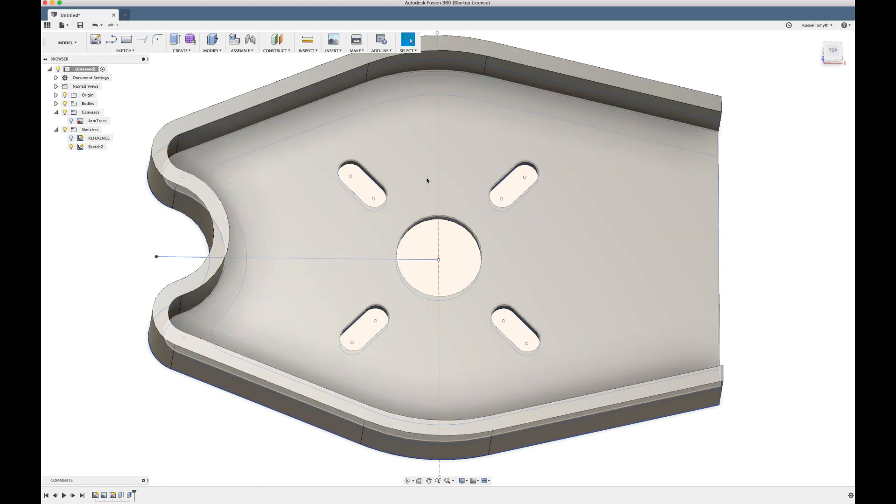
- Set up an extrusion of both halves of the band between the inner offset and the original outline with the distance LipThickness
{"action": "scroll", "coordinate": [530, 198], "scroll_direction": "up", "scroll_amount": 3, "text": "shift"}
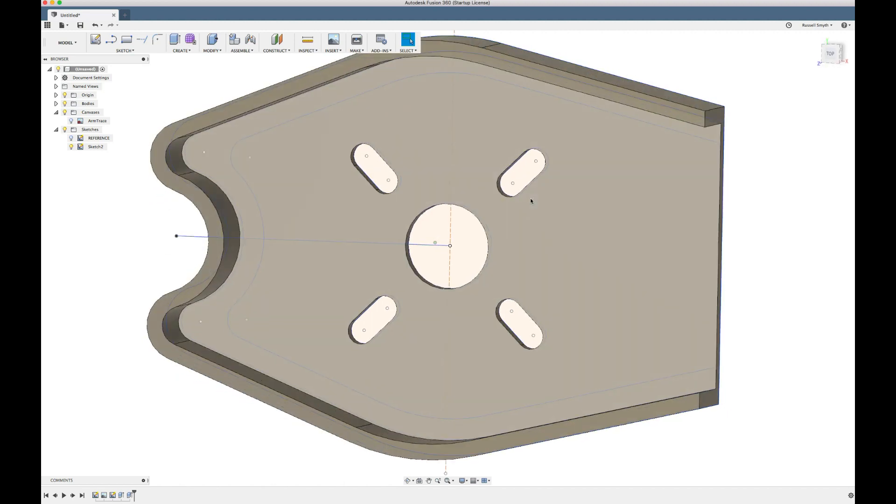
{"action": "scroll", "coordinate": [530, 198], "scroll_direction": "left", "scroll_amount": 3}
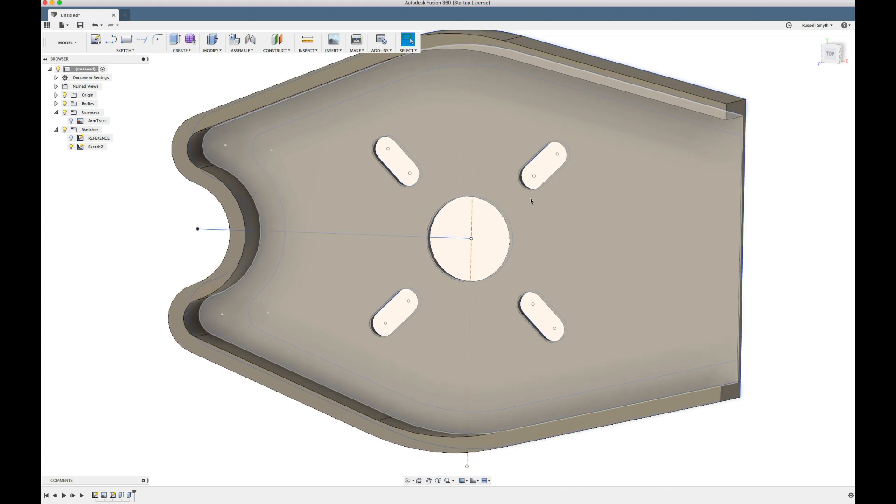
{"action": "scroll", "coordinate": [531, 198], "scroll_direction": "down", "scroll_amount": 3, "text": "shift"}
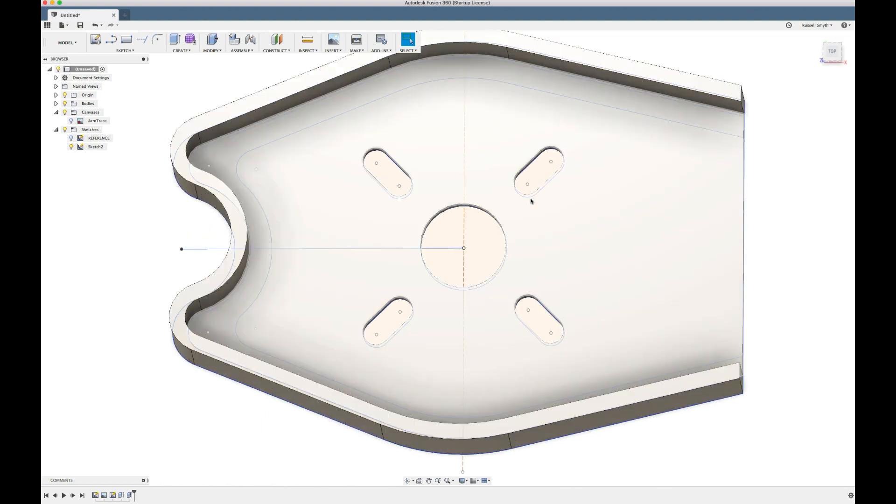
{"action": "key", "text": "e"}
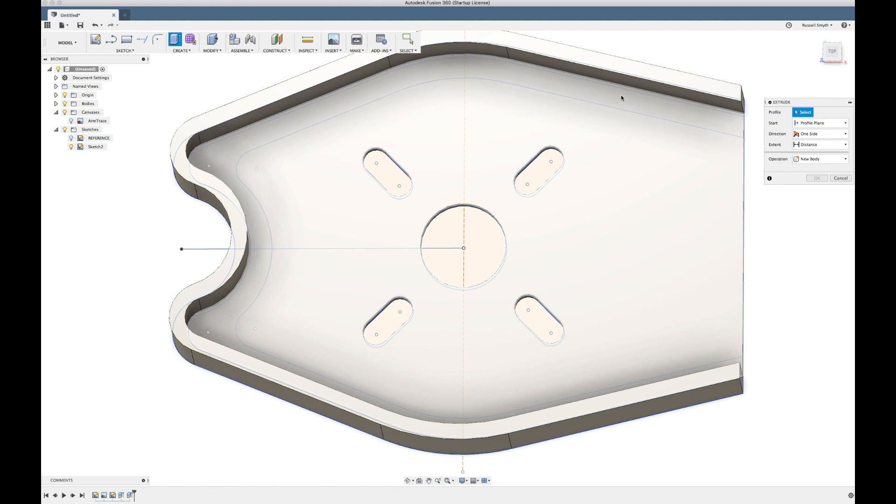
{"action": "left_click", "coordinate": [618, 101]}
{"action": "left_click", "coordinate": [624, 106]}
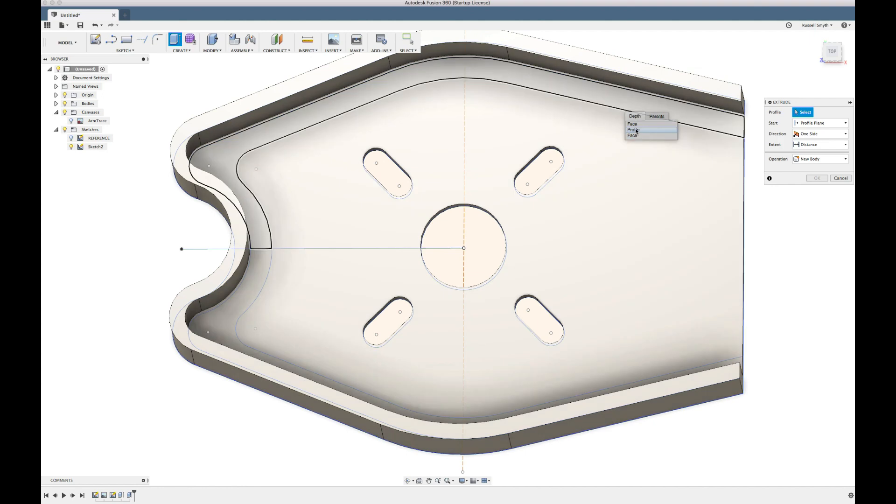
{"action": "left_click", "coordinate": [636, 131]}
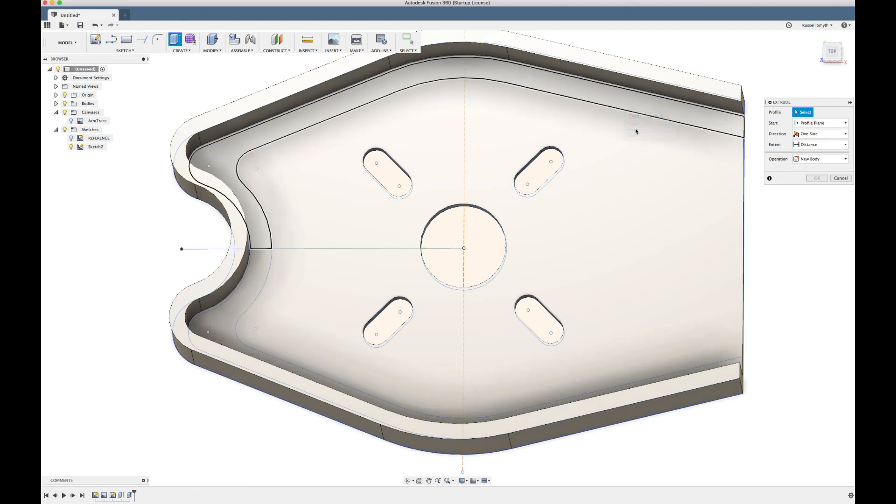
{"action": "left_click", "coordinate": [670, 378]}
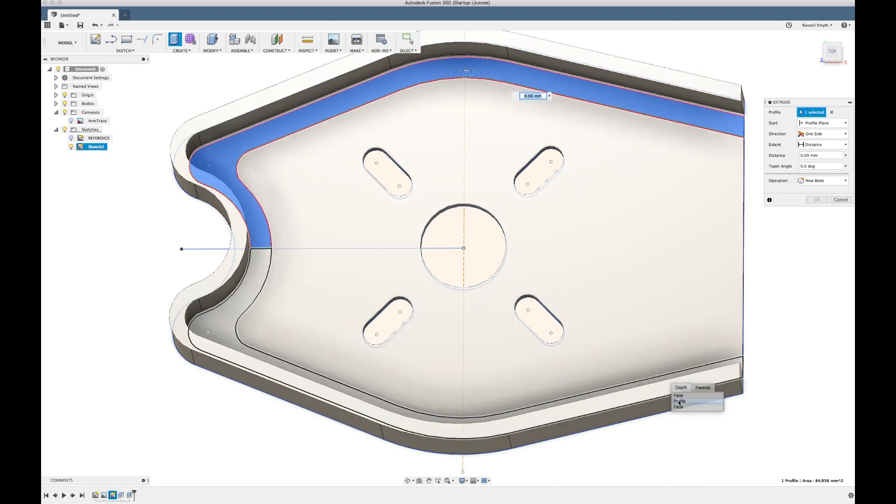
{"action": "left_click", "coordinate": [679, 401]}
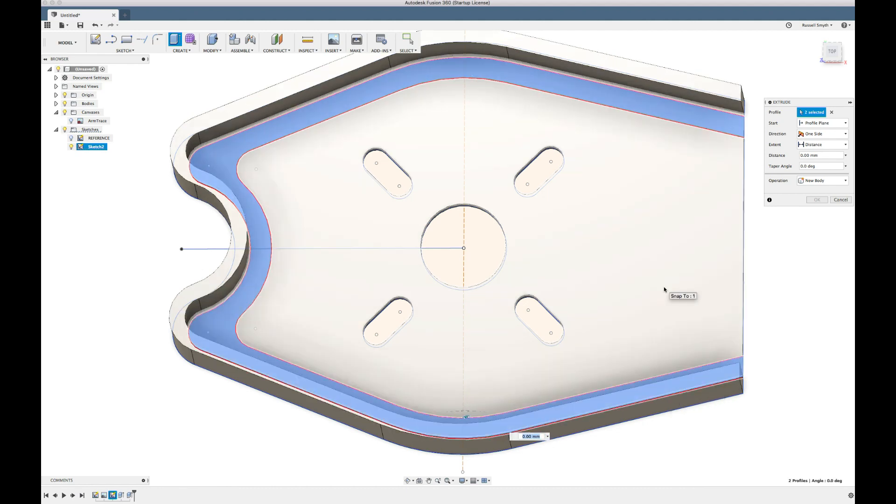
{"action": "left_click", "coordinate": [804, 156]}
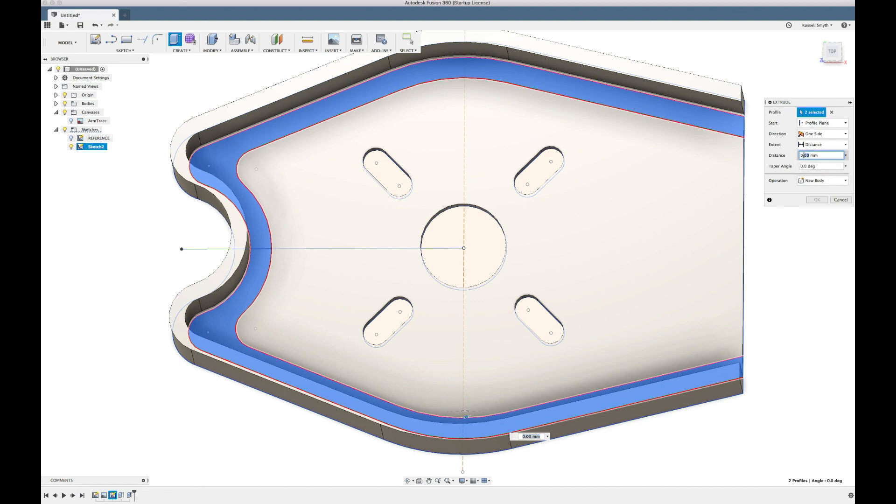
{"action": "triple_click", "coordinate": [804, 155]}
{"action": "type", "text": "LipThickness"}
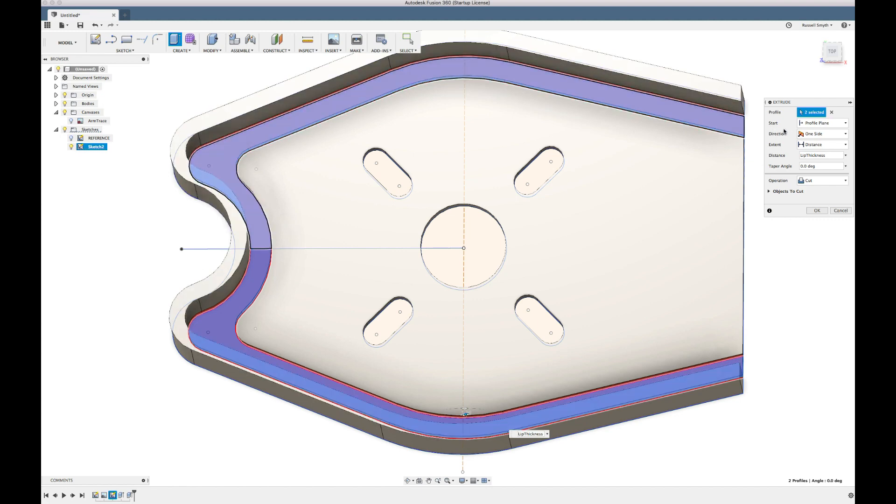
- Start the lip extrusion from an offset plane with the offset GuardBottomThickness+ArmThickness
{"action": "left_click", "coordinate": [822, 124]}
{"action": "left_click", "coordinate": [817, 140]}
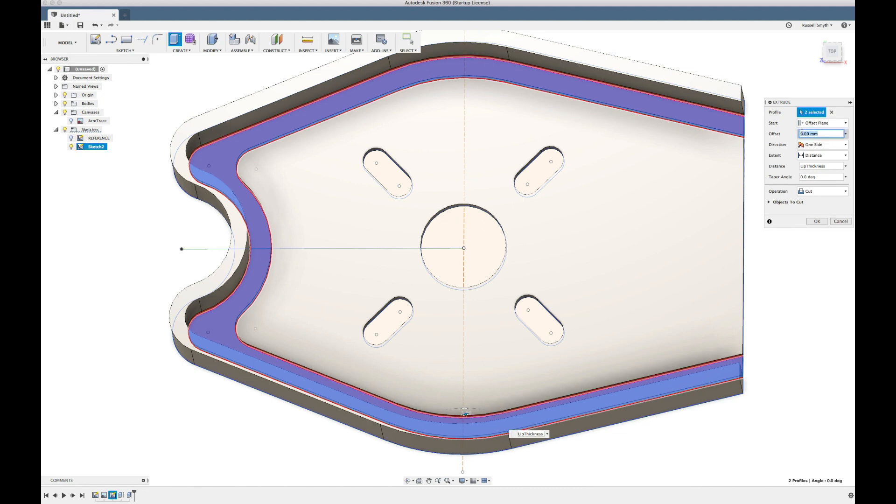
{"action": "type", "text": "Guard"}
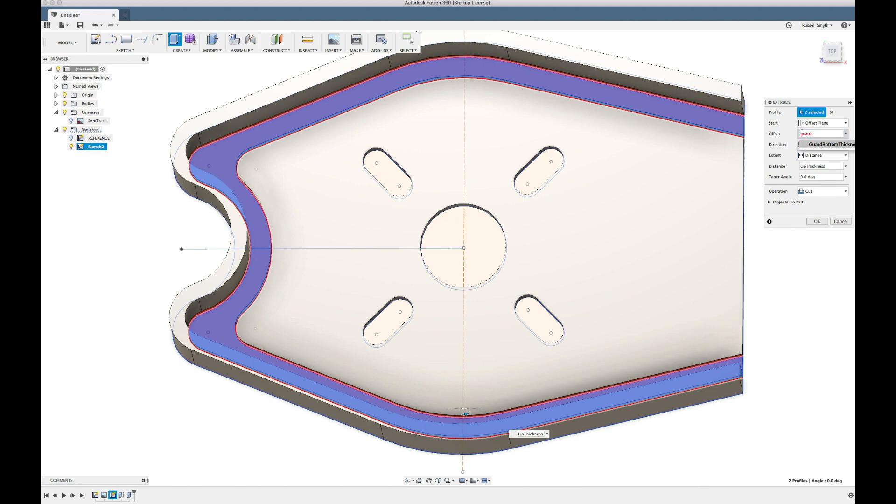
{"action": "key", "text": "Return"}
{"action": "type", "text": "+ar"}
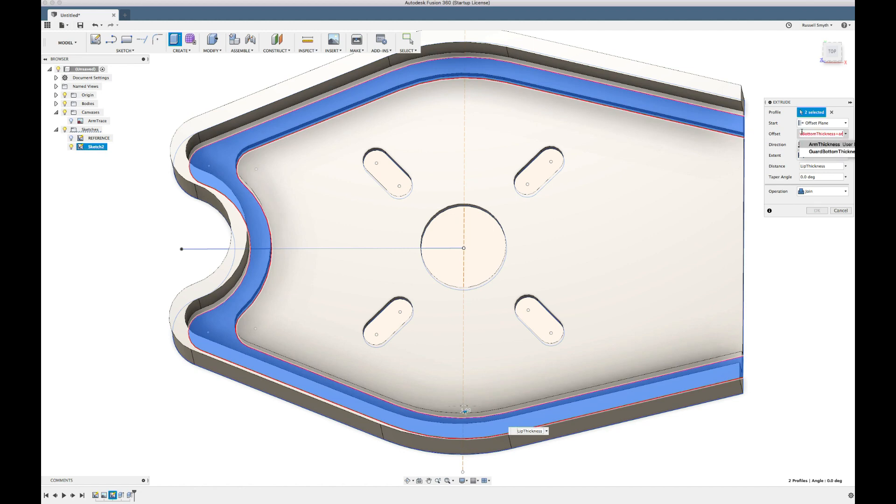
{"action": "key", "text": "Return"}
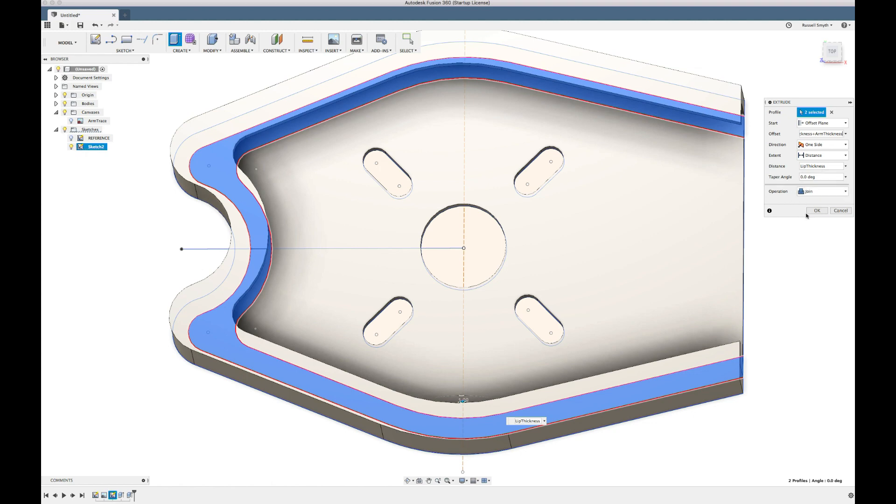
- Try the Cut operation on the lip extrusion, return it to Join and complete the extrusion
{"action": "left_click", "coordinate": [811, 192]}
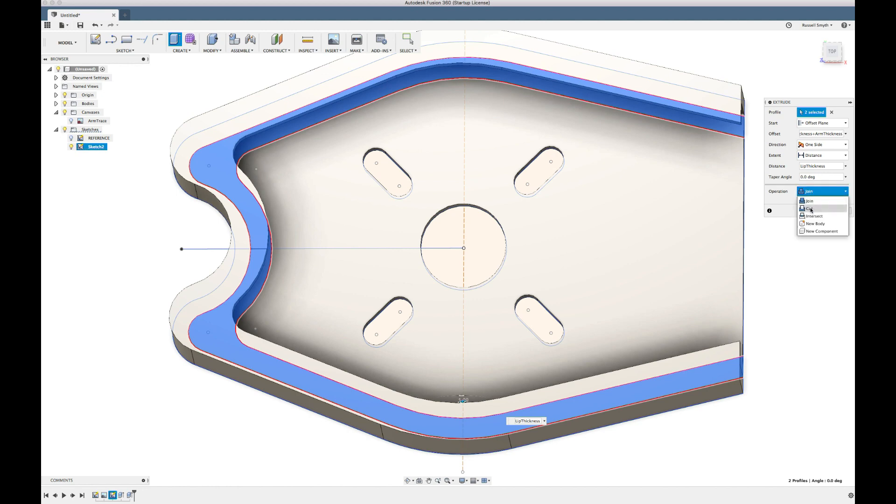
{"action": "left_click", "coordinate": [810, 208]}
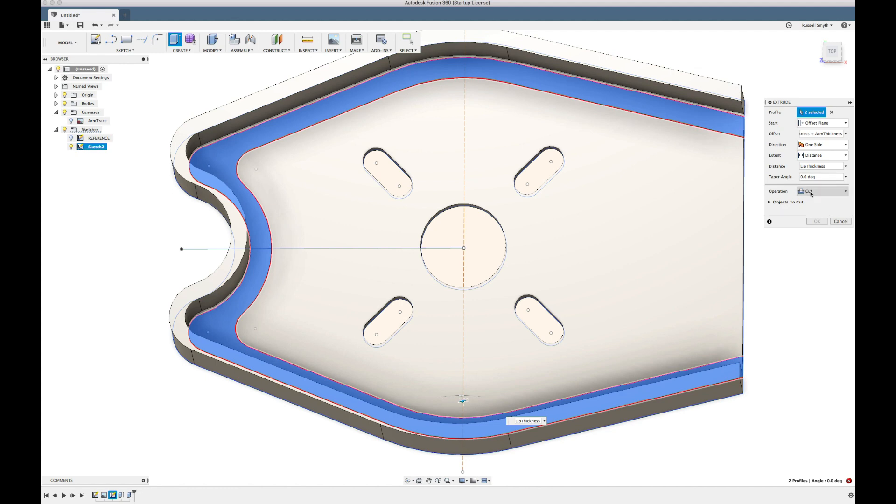
{"action": "left_click", "coordinate": [811, 193]}
{"action": "left_click", "coordinate": [811, 200]}
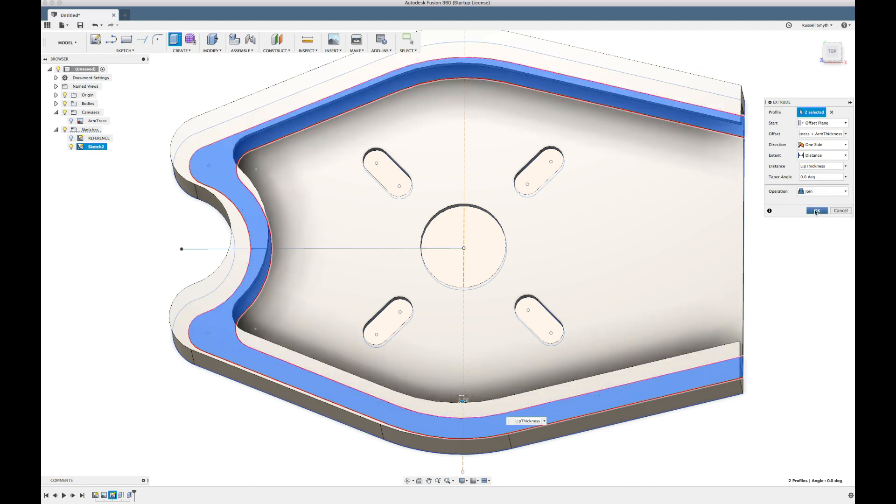
{"action": "left_click", "coordinate": [815, 210]}
- Save the design as CS-ArmGuard in the QuadCopter Parts project
{"action": "scroll", "coordinate": [783, 259], "scroll_direction": "left", "scroll_amount": 10, "text": "shift"}
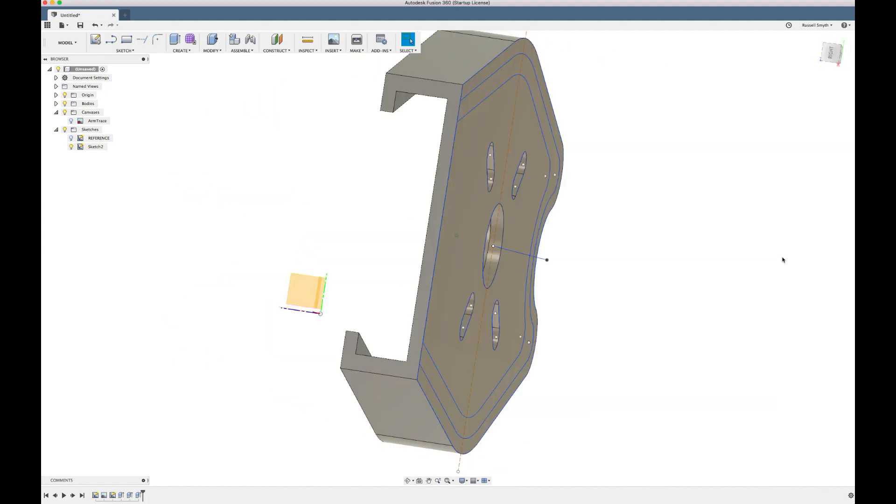
{"action": "scroll", "coordinate": [783, 259], "scroll_direction": "left", "scroll_amount": 10, "text": "shift"}
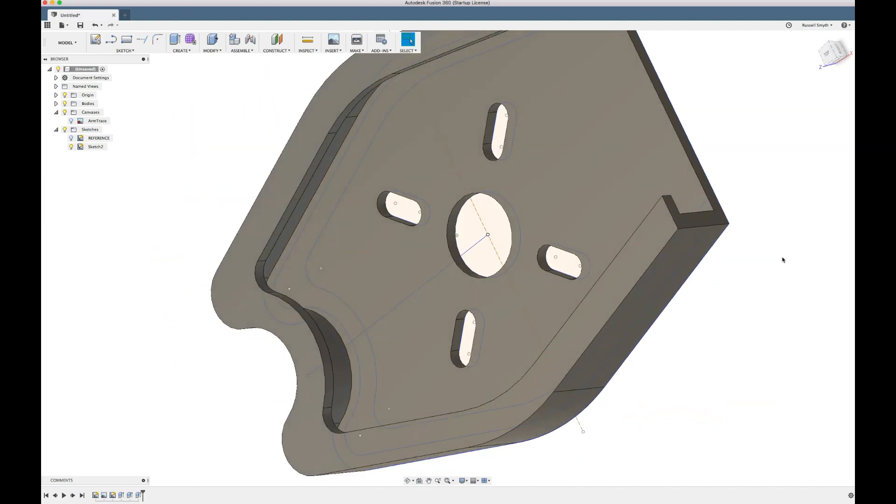
{"action": "scroll", "coordinate": [783, 259], "scroll_direction": "left", "scroll_amount": 10, "text": "shift"}
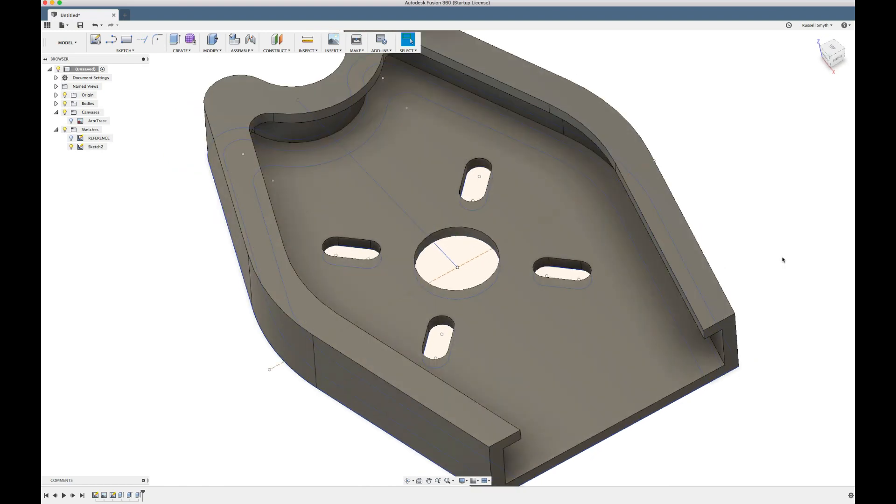
{"action": "scroll", "coordinate": [783, 259], "scroll_direction": "down", "scroll_amount": 5}
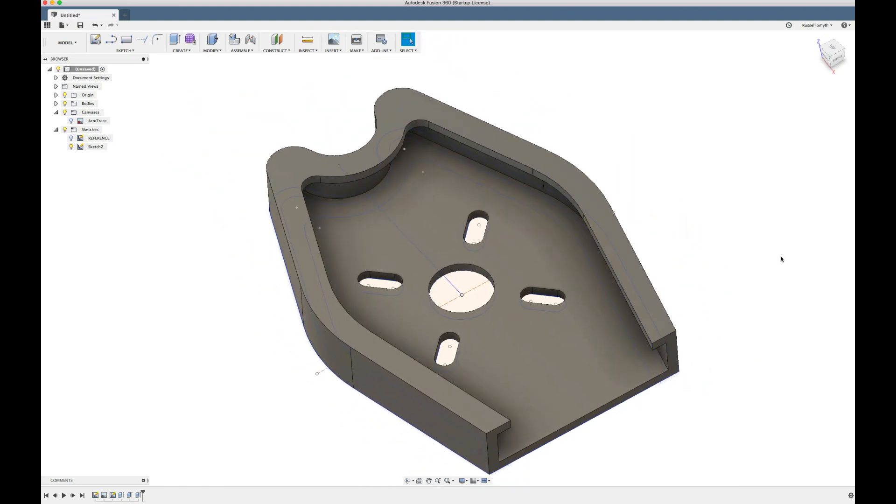
{"action": "scroll", "coordinate": [755, 277], "scroll_direction": "left", "scroll_amount": 10, "text": "shift"}
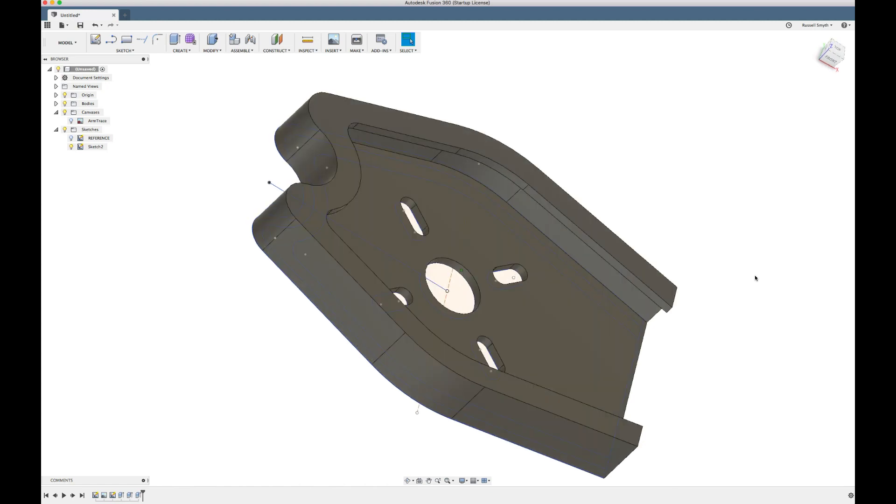
{"action": "scroll", "coordinate": [755, 278], "scroll_direction": "up", "scroll_amount": 5, "text": "shift"}
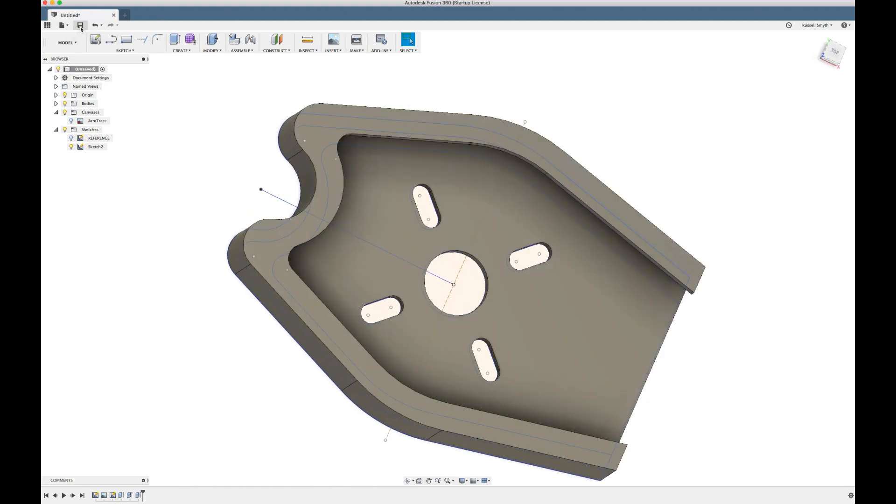
{"action": "left_click", "coordinate": [80, 25]}
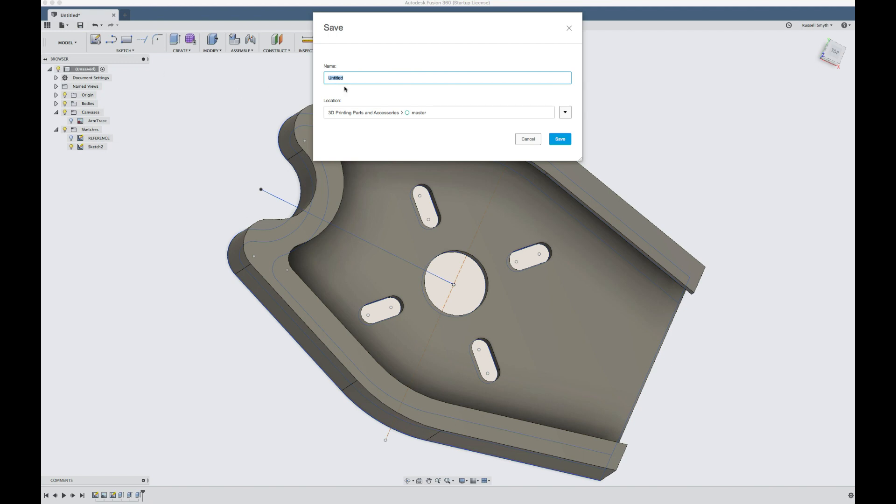
{"action": "type", "text": "ArmGuard"}
{"action": "left_click", "coordinate": [565, 113]}
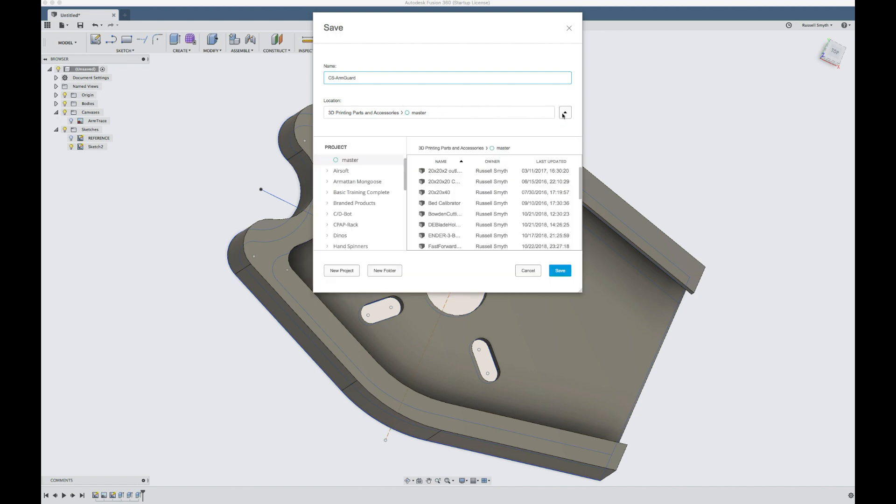
{"action": "scroll", "coordinate": [346, 199], "scroll_direction": "down", "scroll_amount": 5}
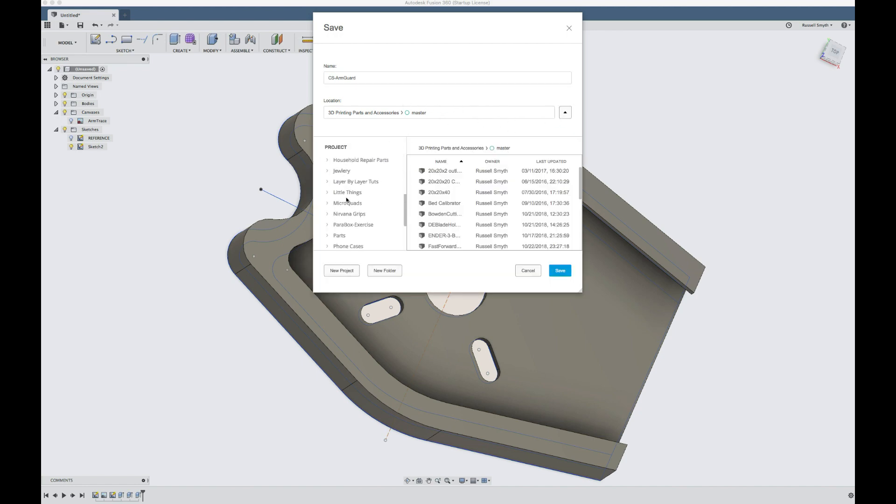
{"action": "left_click", "coordinate": [354, 236]}
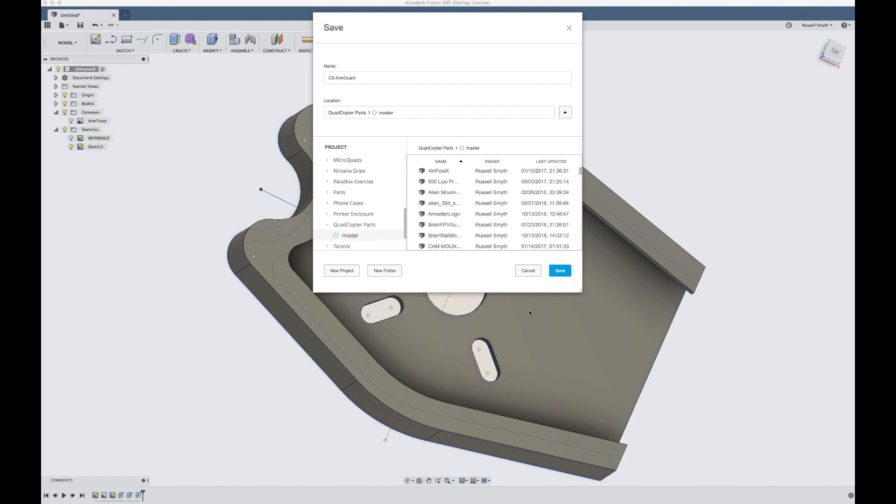
{"action": "left_click", "coordinate": [559, 272]}
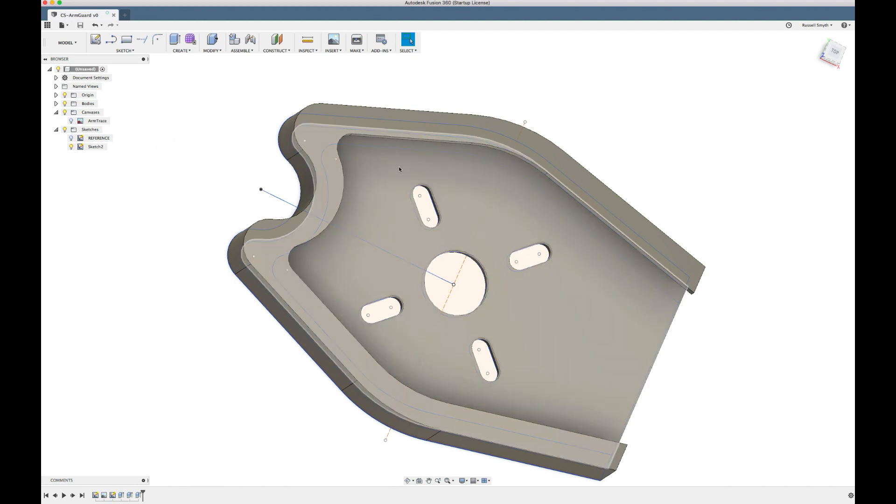
- Export the guard body as an STL file named CS-ArmGuard into the Downloads folder
{"action": "scroll", "coordinate": [487, 188], "scroll_direction": "up", "scroll_amount": 5, "text": "shift"}
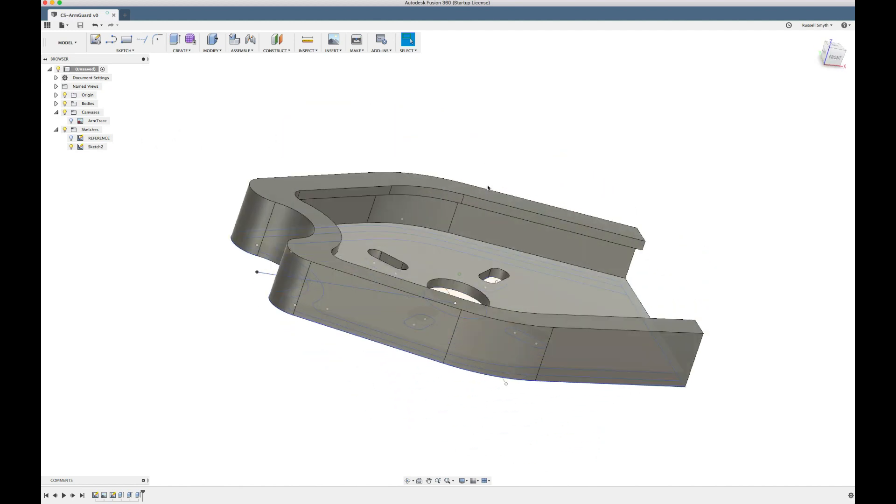
{"action": "scroll", "coordinate": [487, 185], "scroll_direction": "up", "scroll_amount": 1, "text": "shift"}
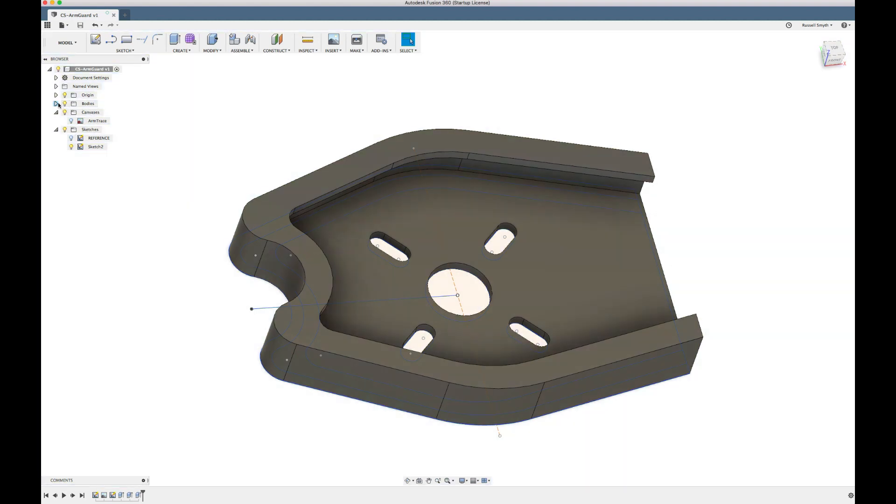
{"action": "left_click", "coordinate": [56, 103]}
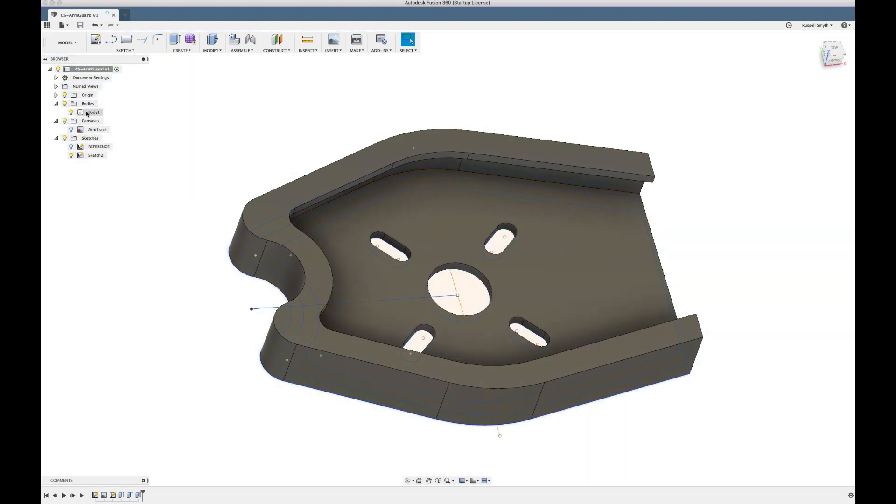
{"action": "left_click", "coordinate": [90, 112]}
{"action": "right_click", "coordinate": [90, 113]}
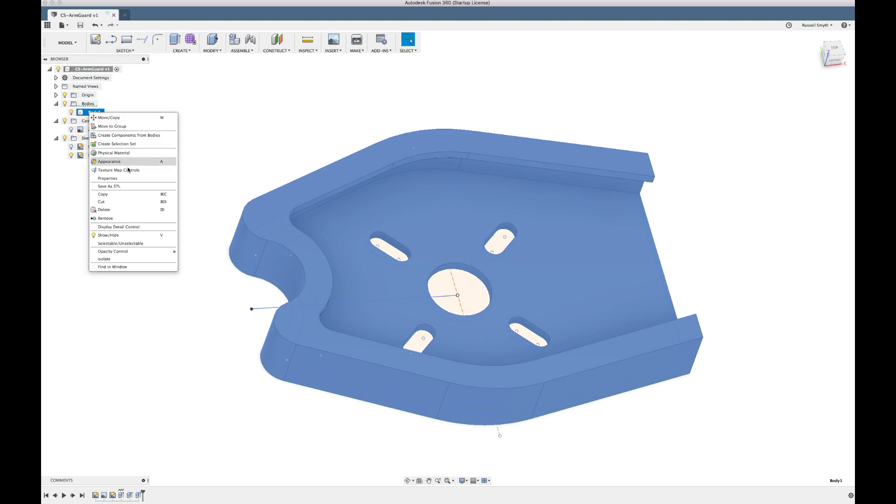
{"action": "left_click", "coordinate": [126, 186]}
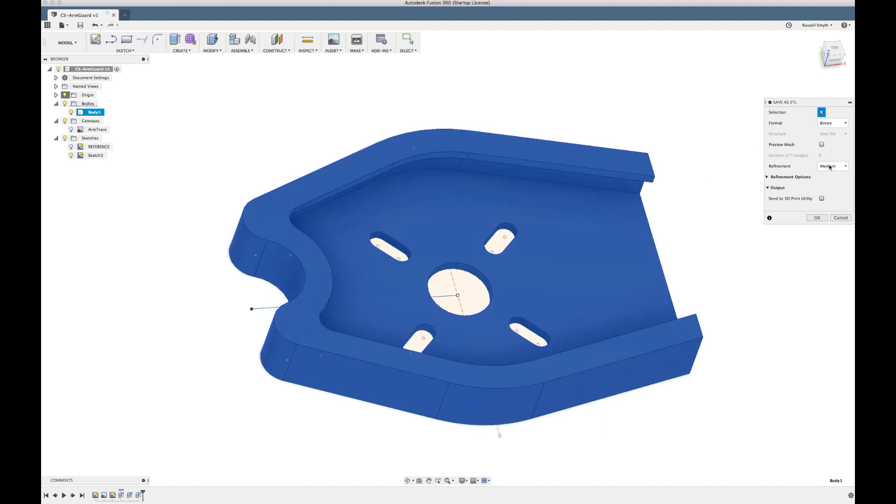
{"action": "left_click", "coordinate": [817, 218]}
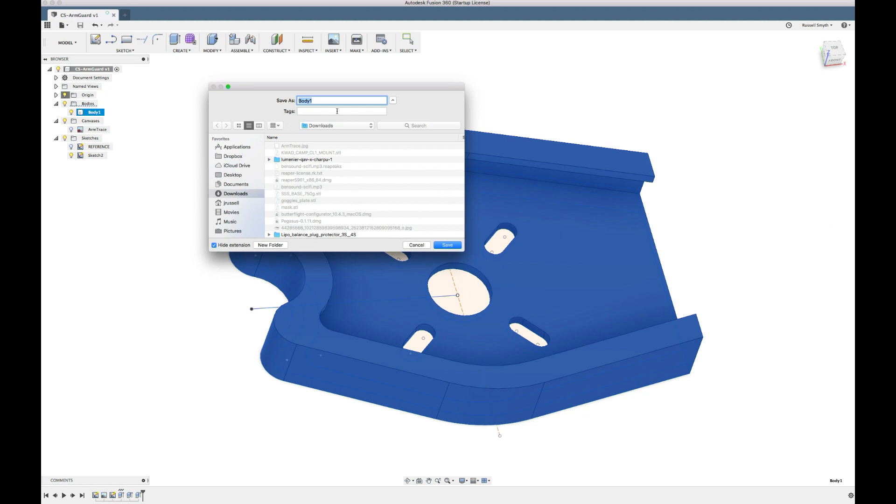
{"action": "type", "text": "CS-ArmGuard"}
{"action": "left_click", "coordinate": [447, 246]}
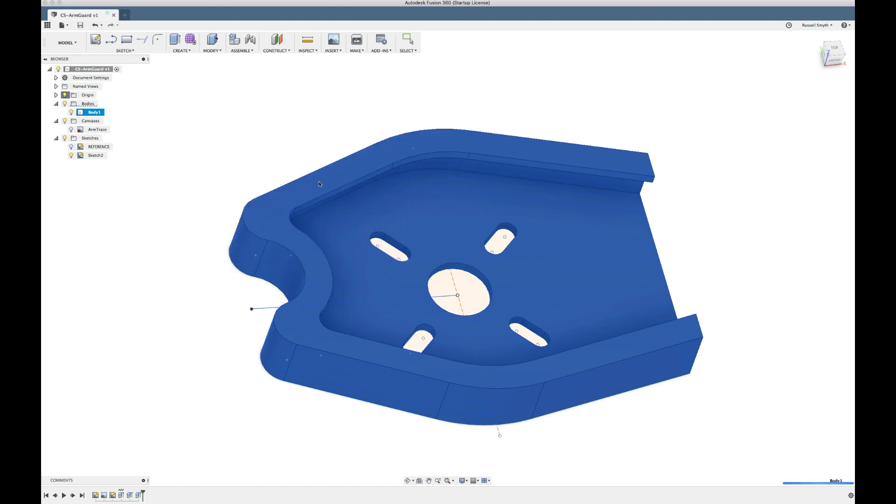
{"action": "left_click", "coordinate": [246, 153]}
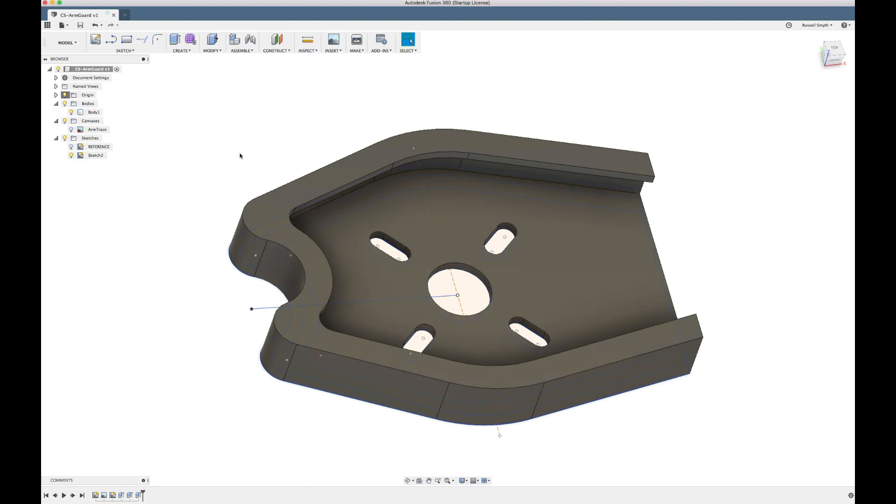
- Try the ArmThickness user parameter at 6 mm and settle it at 5 mm
{"action": "scroll", "coordinate": [240, 155], "scroll_direction": "down", "scroll_amount": 5, "text": "shift"}
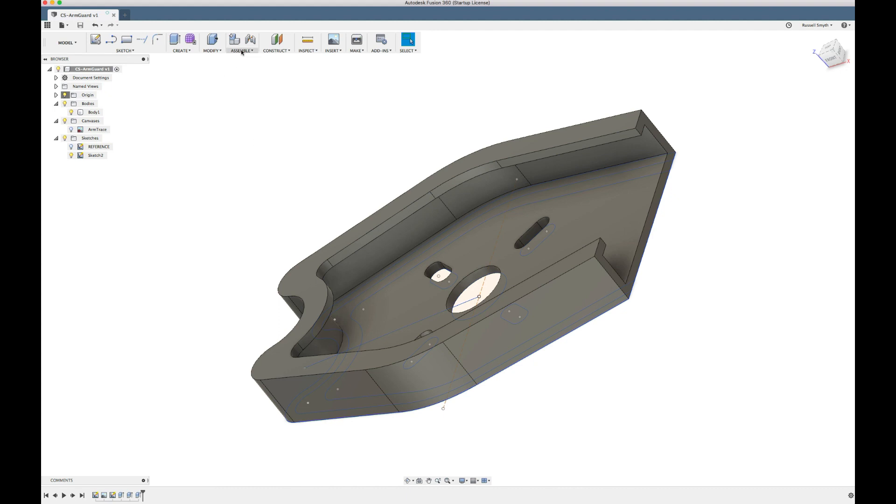
{"action": "left_click", "coordinate": [217, 51]}
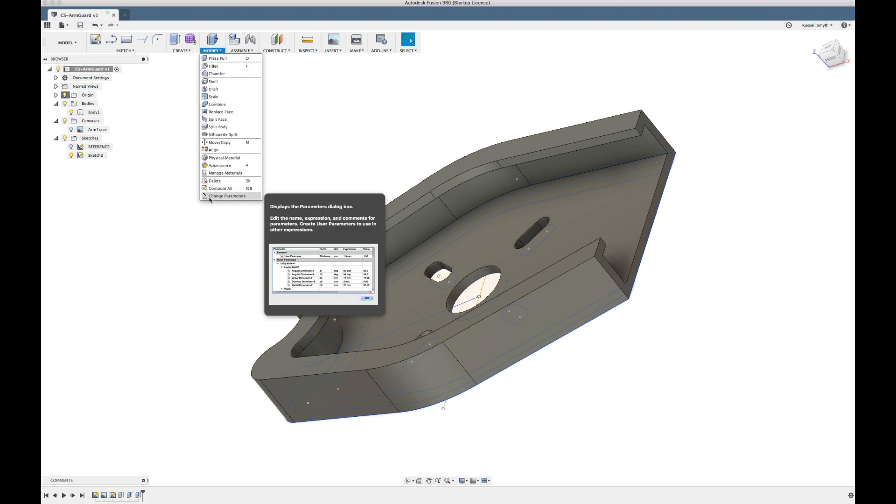
{"action": "left_click", "coordinate": [210, 199]}
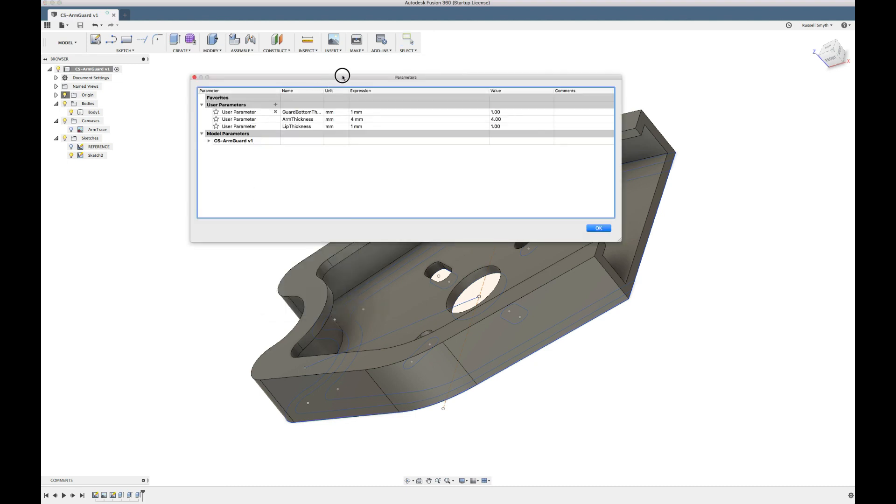
{"action": "left_click_drag", "start_coordinate": [343, 76], "coordinate": [253, 66]}
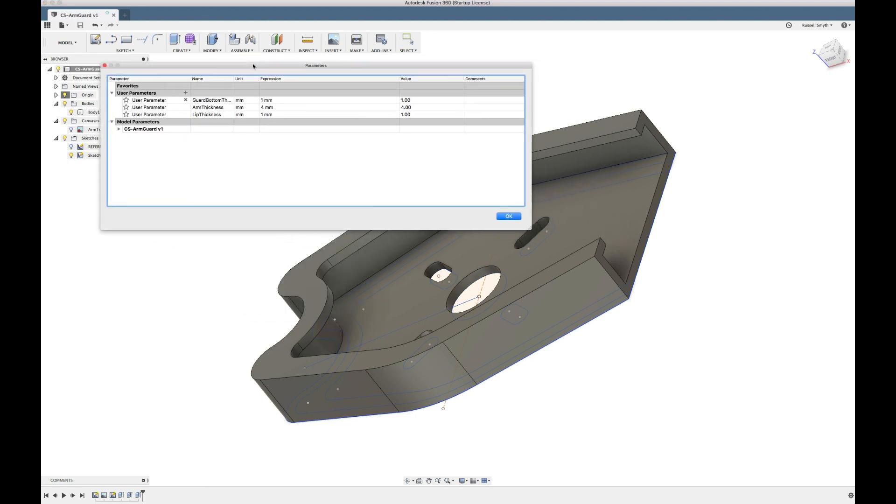
{"action": "left_click", "coordinate": [262, 107]}
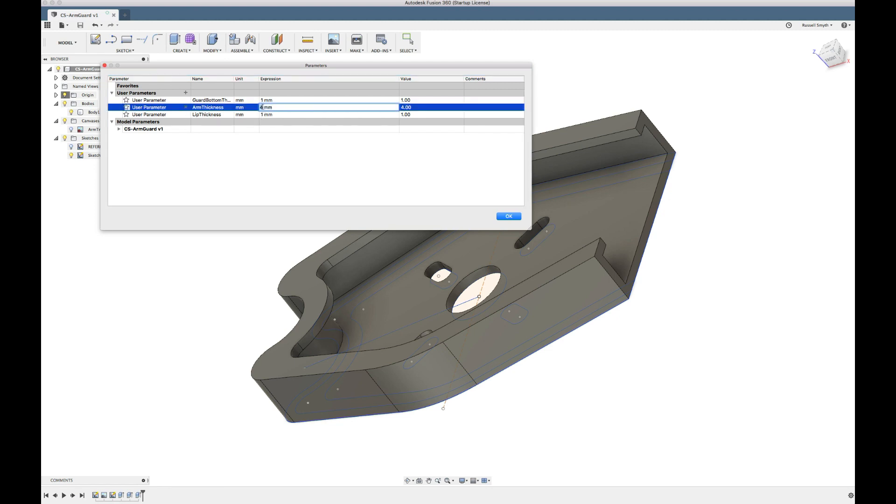
{"action": "type", "text": "6"}
{"action": "key", "text": "Return"}
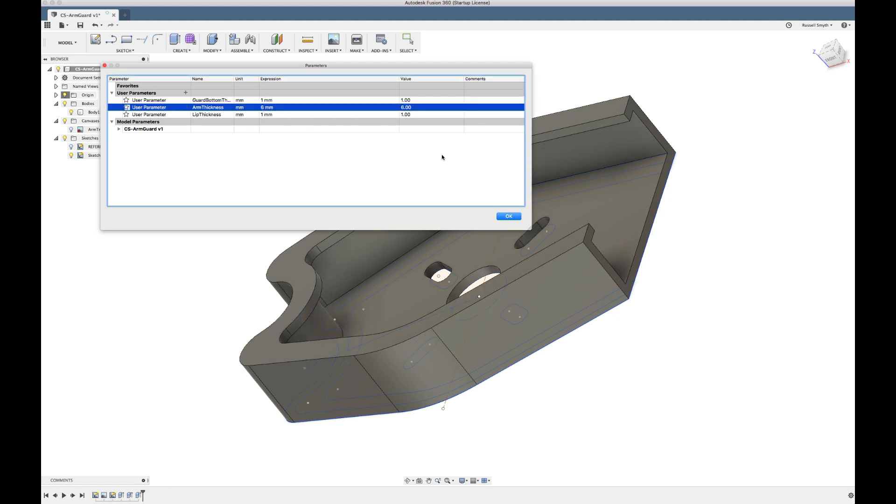
{"action": "left_click", "coordinate": [262, 108]}
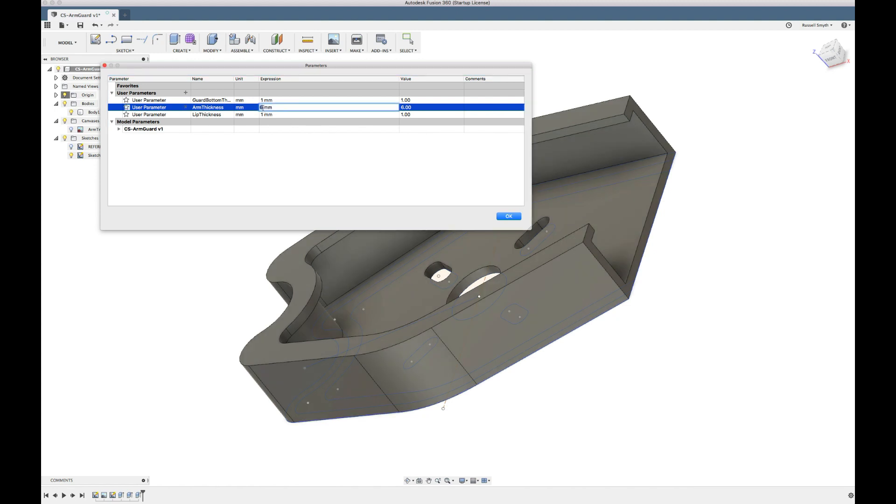
{"action": "key", "text": "Return"}
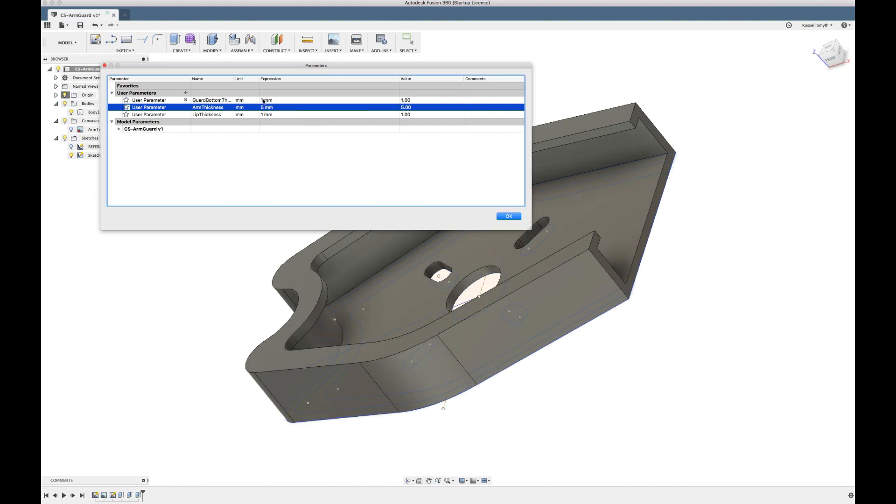
- Try the guard bottom thickness user parameter at 2 mm
{"action": "left_click", "coordinate": [263, 99]}
{"action": "left_click", "coordinate": [263, 99]}
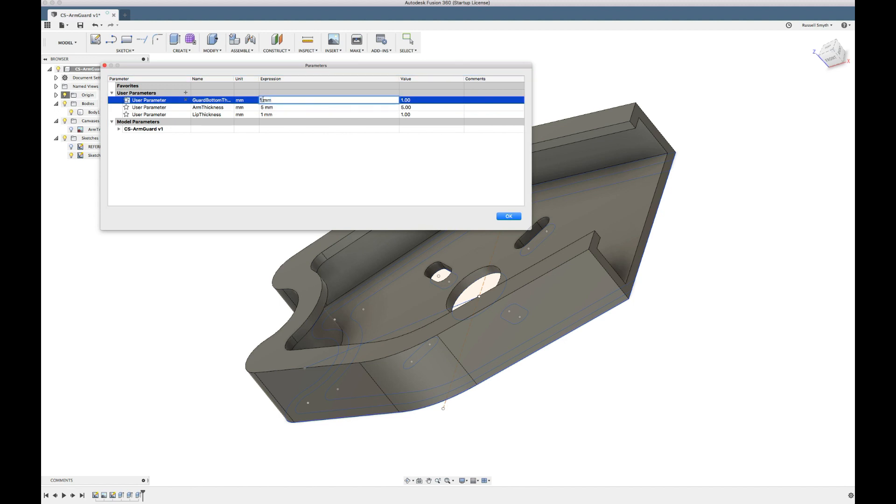
{"action": "key", "text": "BackSpace"}
{"action": "type", "text": "2"}
{"action": "key", "text": "Return"}
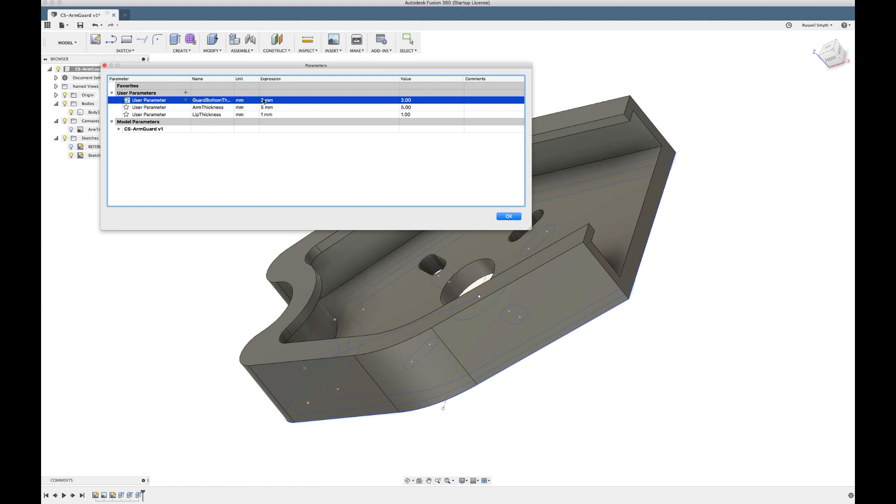
- Link the LipThickness user parameter to the guard bottom by setting its expression to GuardBottomThickness
{"action": "left_click", "coordinate": [263, 114]}
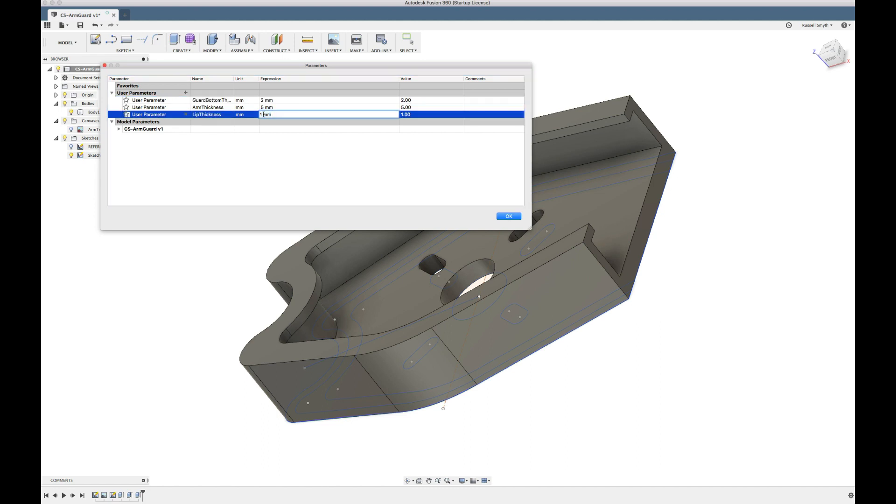
{"action": "left_click_drag", "start_coordinate": [280, 114], "coordinate": [247, 117]}
{"action": "type", "text": "GuardBottomThickness"}
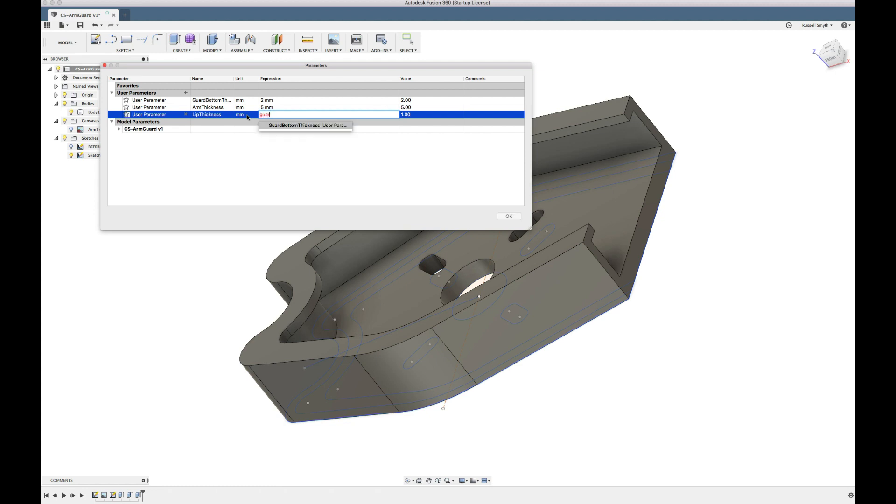
{"action": "key", "text": "Return"}
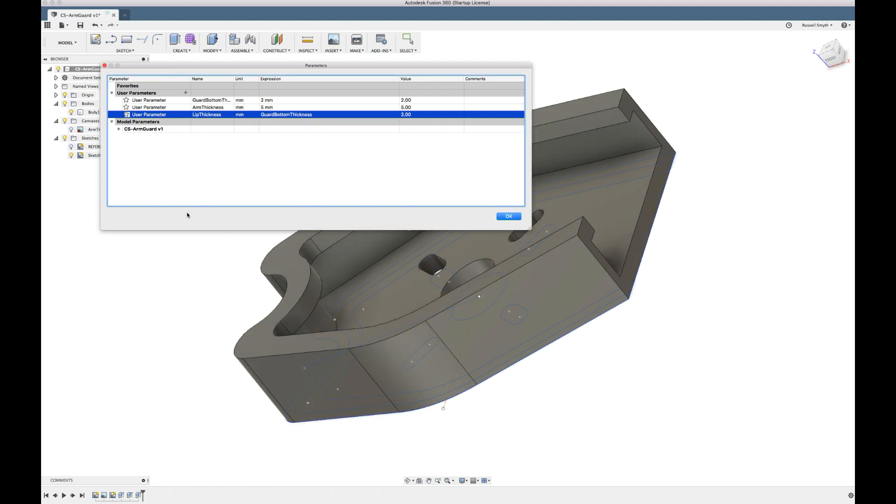
- Set the GuardBottomThickness user parameter to 1 mm and accept the parameter changes
{"action": "double_click", "coordinate": [263, 102]}
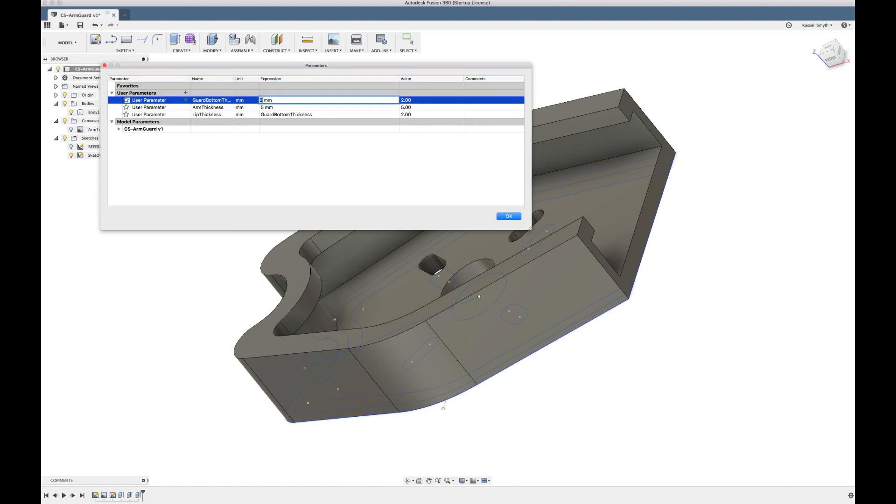
{"action": "type", "text": "1"}
{"action": "key", "text": "Return"}
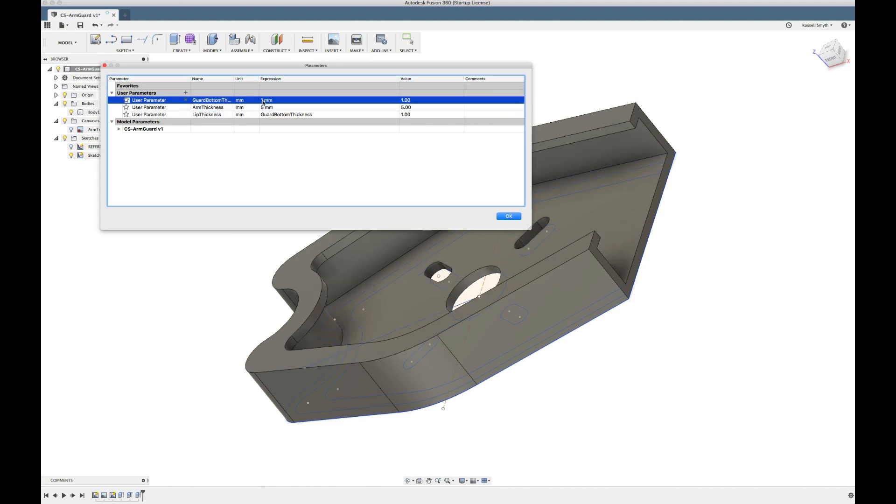
{"action": "left_click", "coordinate": [508, 216]}
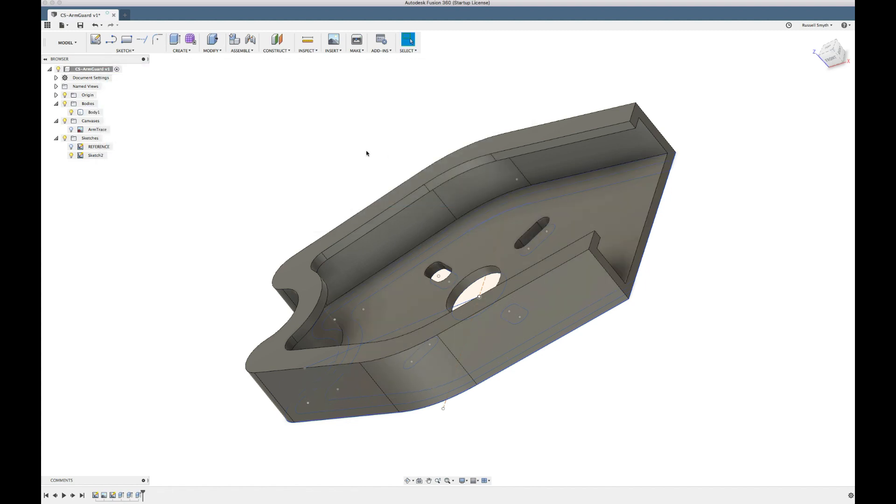
- Edit the guard profile sketch and dimension the wall gap between the outermost and middle outlines on both upper straight edges
{"action": "left_click", "coordinate": [96, 155]}
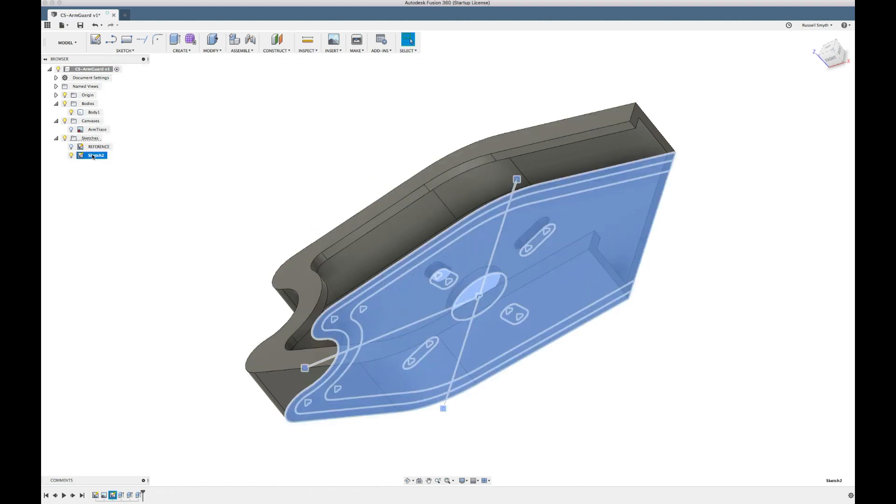
{"action": "right_click", "coordinate": [96, 155]}
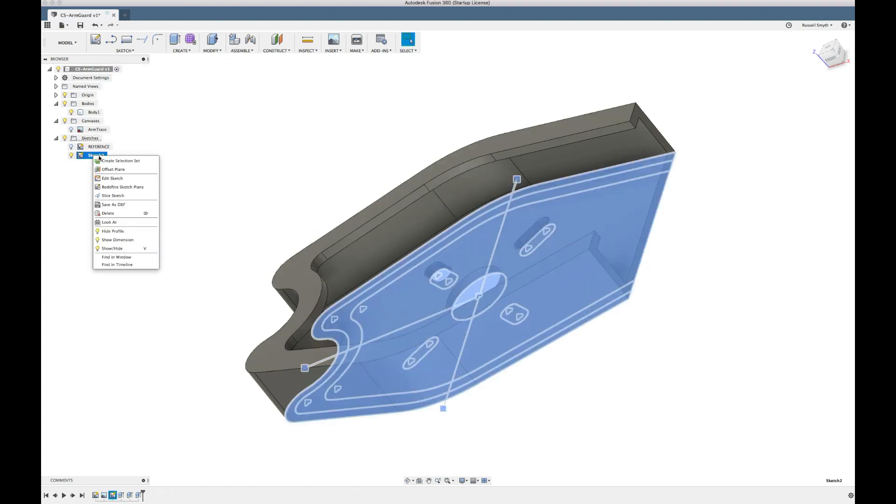
{"action": "left_click", "coordinate": [115, 180]}
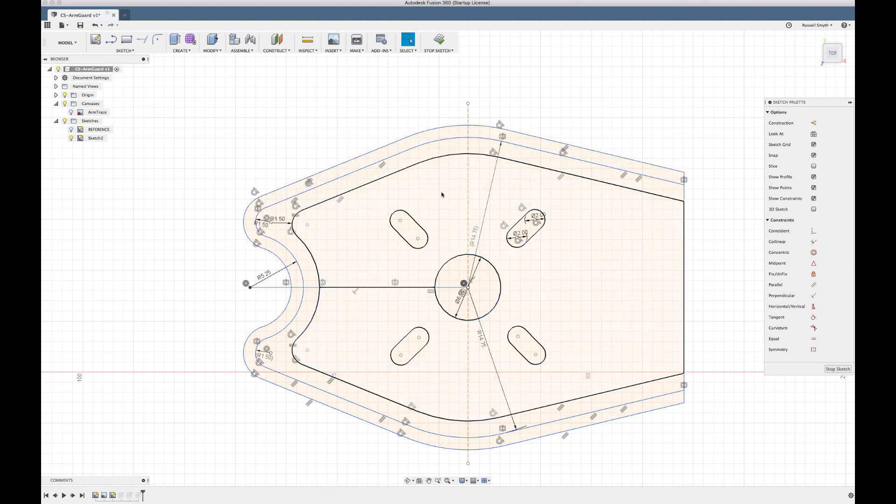
{"action": "left_click", "coordinate": [602, 158]}
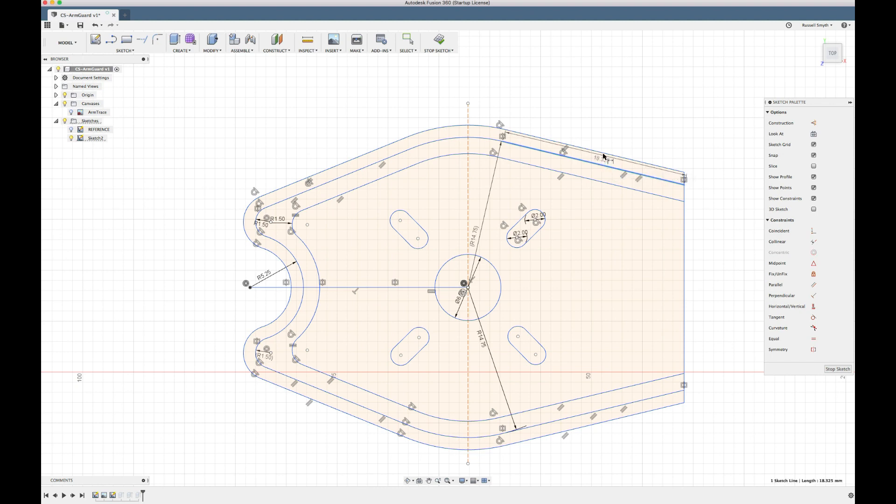
{"action": "left_click", "coordinate": [601, 152]}
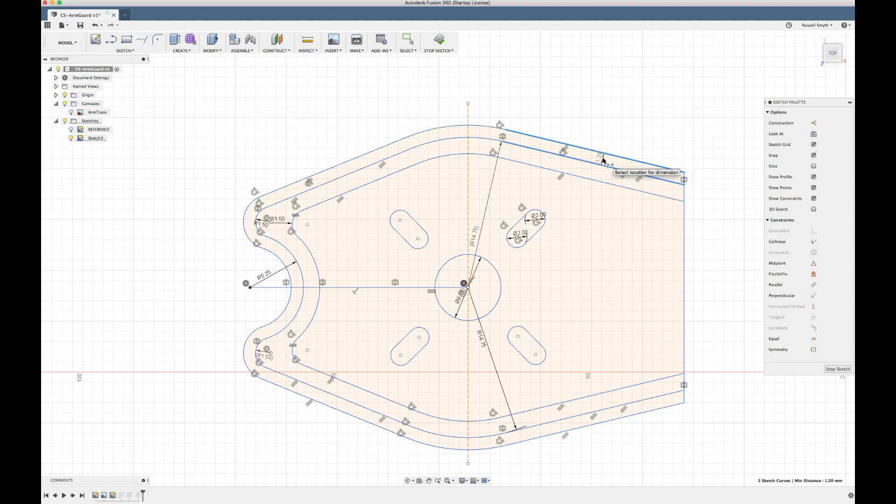
{"action": "left_click", "coordinate": [603, 159]}
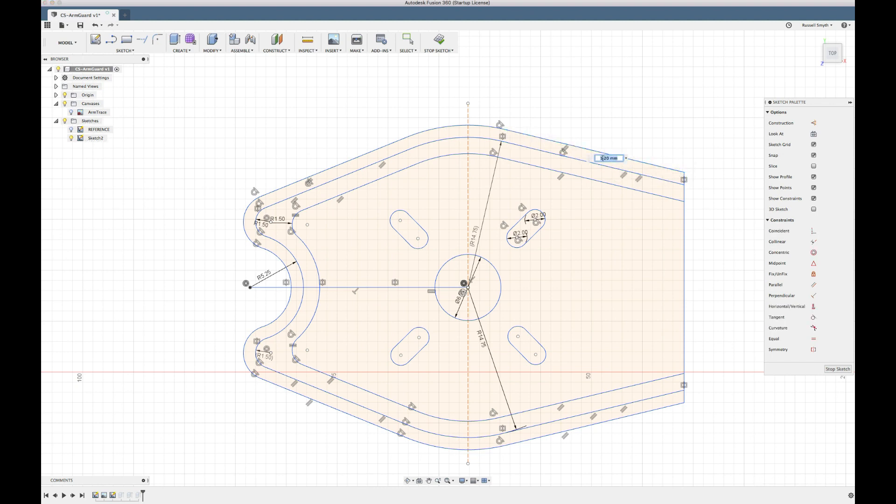
{"action": "key", "text": "Return"}
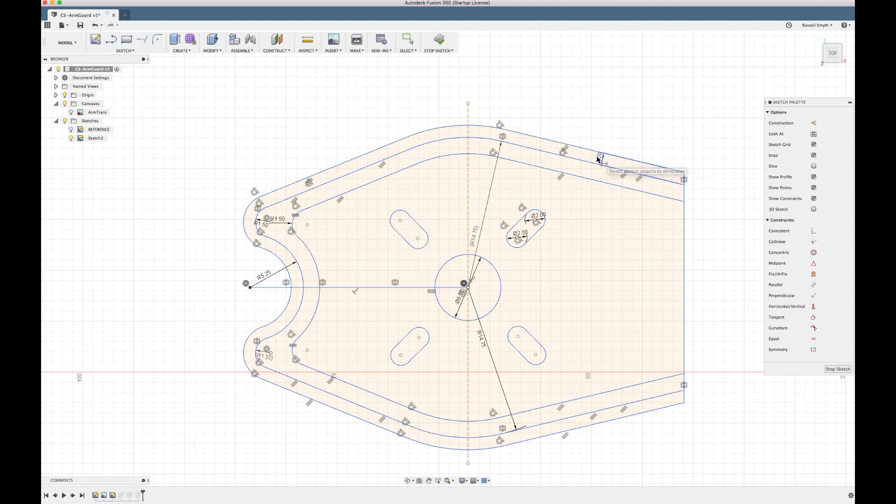
{"action": "left_click", "coordinate": [319, 175]}
{"action": "left_click", "coordinate": [323, 184]}
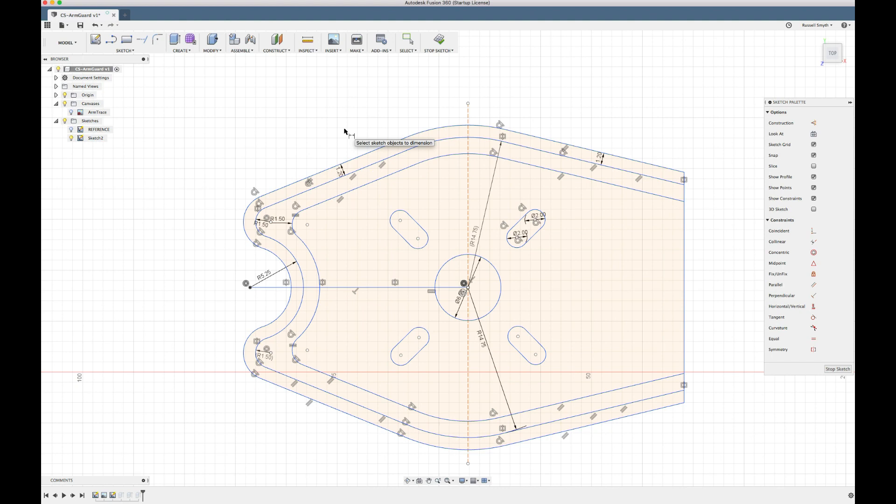
- Add a user parameter named WallThickness in mm with the expression 1.2
{"action": "left_click", "coordinate": [210, 51]}
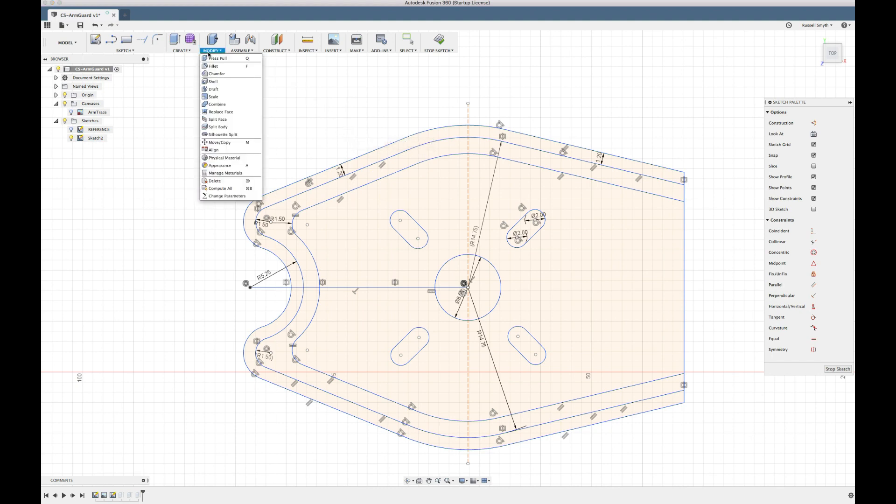
{"action": "left_click", "coordinate": [227, 196]}
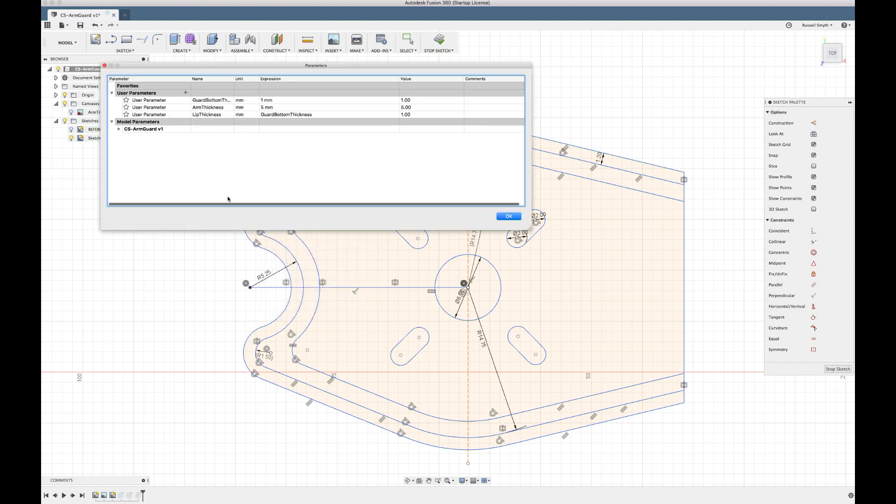
{"action": "left_click", "coordinate": [185, 93]}
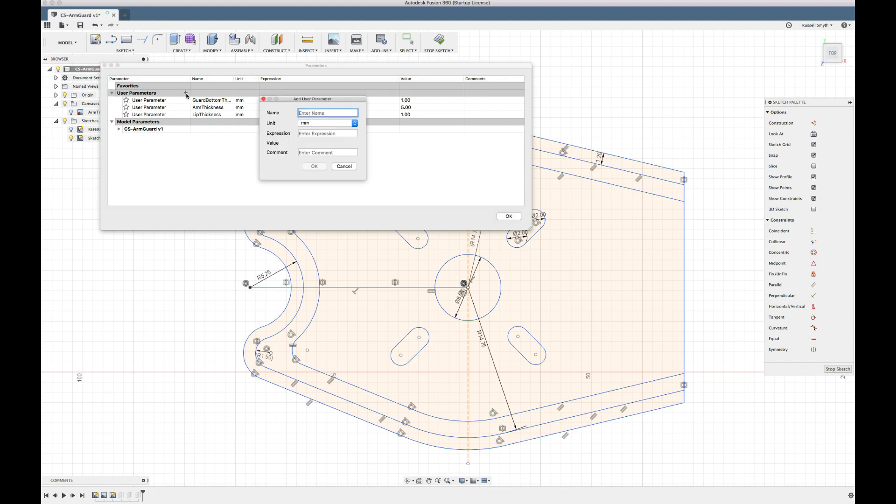
{"action": "type", "text": "WallThickne"}
{"action": "left_click", "coordinate": [304, 133]}
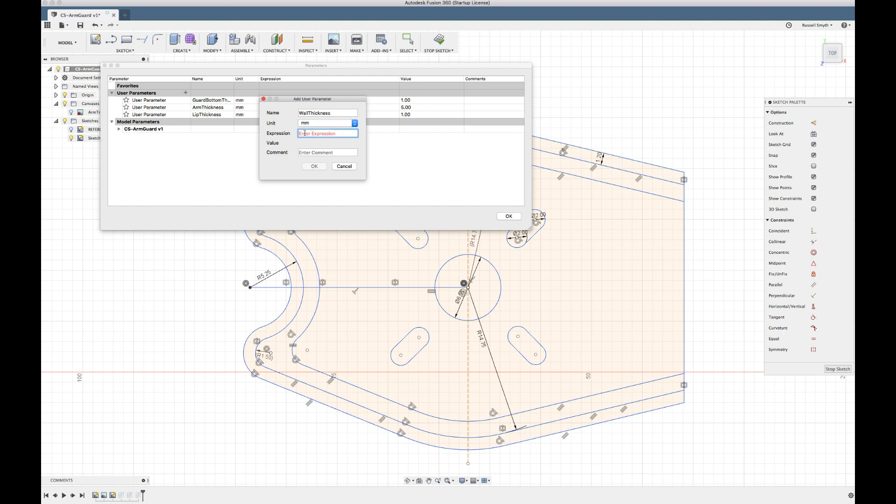
{"action": "type", "text": "1.2"}
{"action": "key", "text": "Return"}
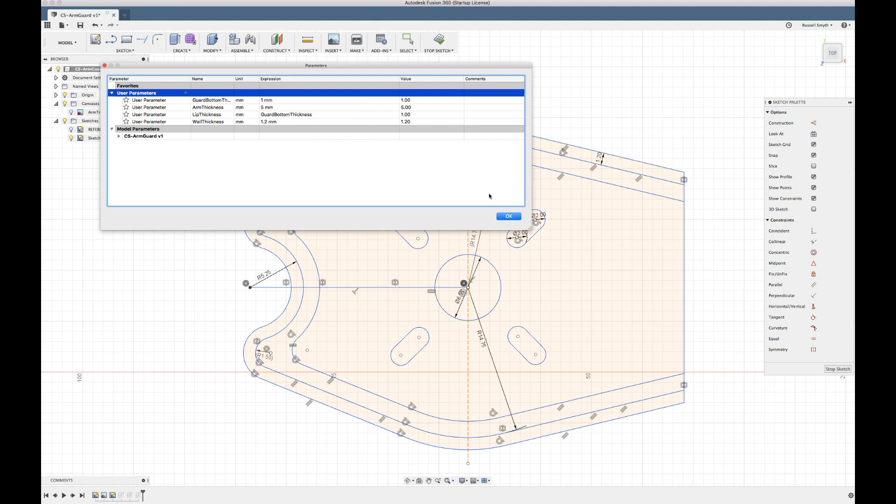
{"action": "left_click", "coordinate": [509, 216]}
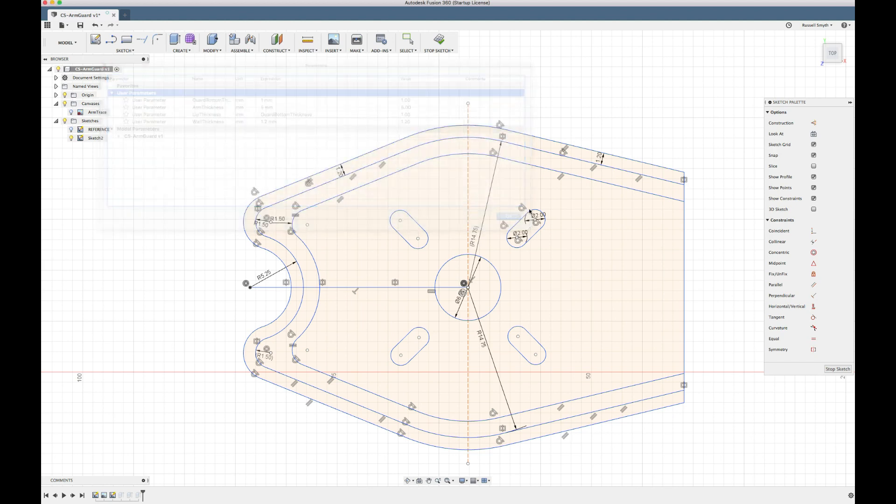
- Set both wall gap dimensions on the upper edges to the WallThickness parameter
{"action": "double_click", "coordinate": [599, 158]}
{"action": "type", "text": "WallThickness"}
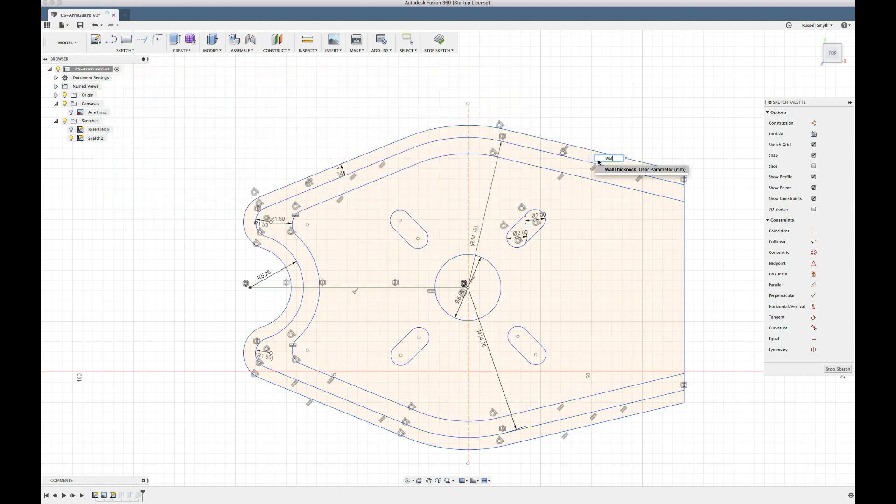
{"action": "key", "text": "Return"}
{"action": "key", "text": "Return"}
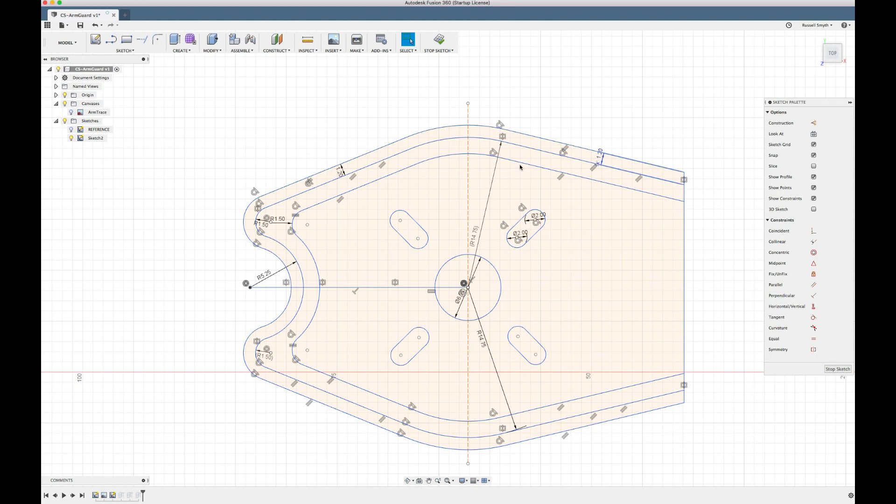
{"action": "double_click", "coordinate": [338, 171]}
{"action": "type", "text": "WallThickness"}
{"action": "key", "text": "Return"}
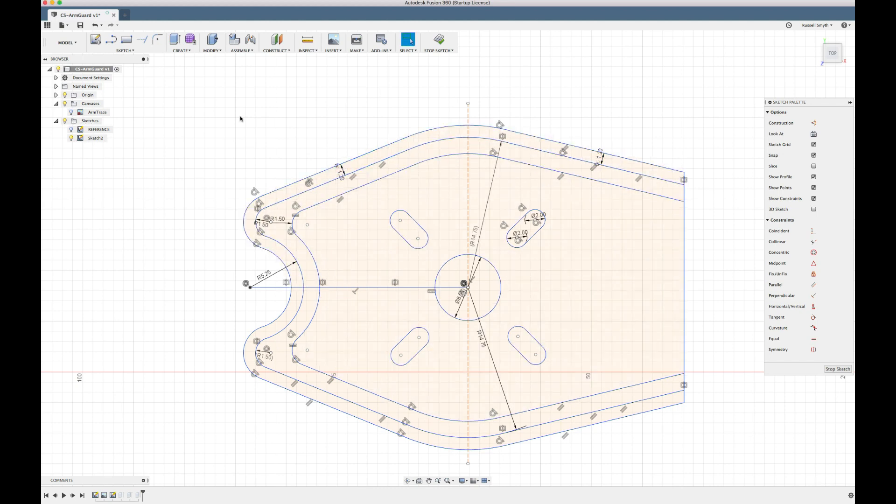
- Try the WallThickness user parameter at 1.6 mm with the sketch kept in view
{"action": "left_click", "coordinate": [212, 51]}
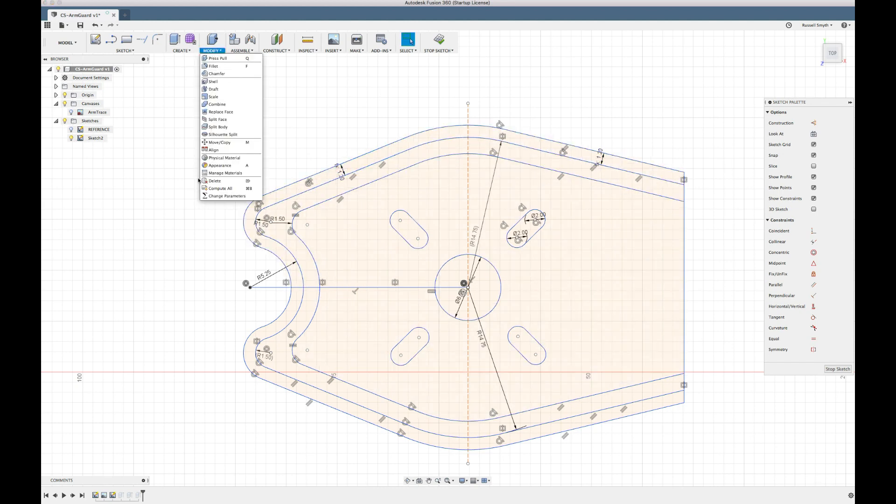
{"action": "left_click", "coordinate": [215, 197]}
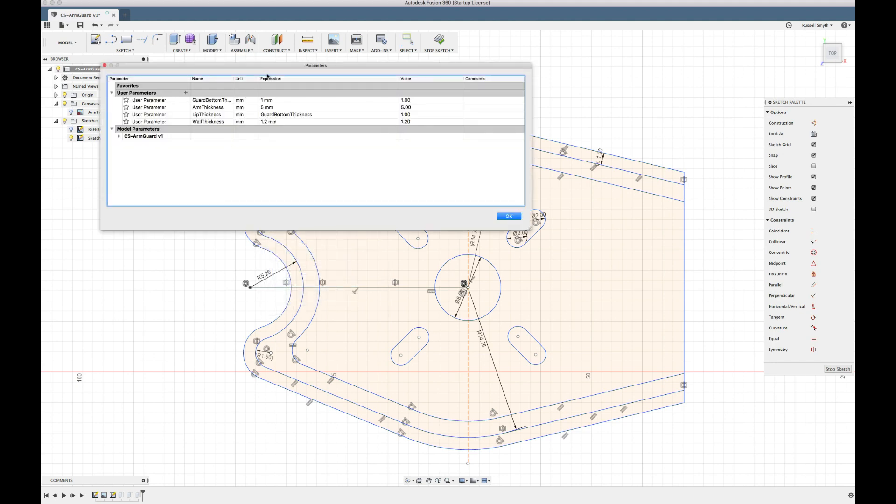
{"action": "left_click_drag", "start_coordinate": [300, 66], "coordinate": [565, 217]}
{"action": "left_click", "coordinate": [529, 274]}
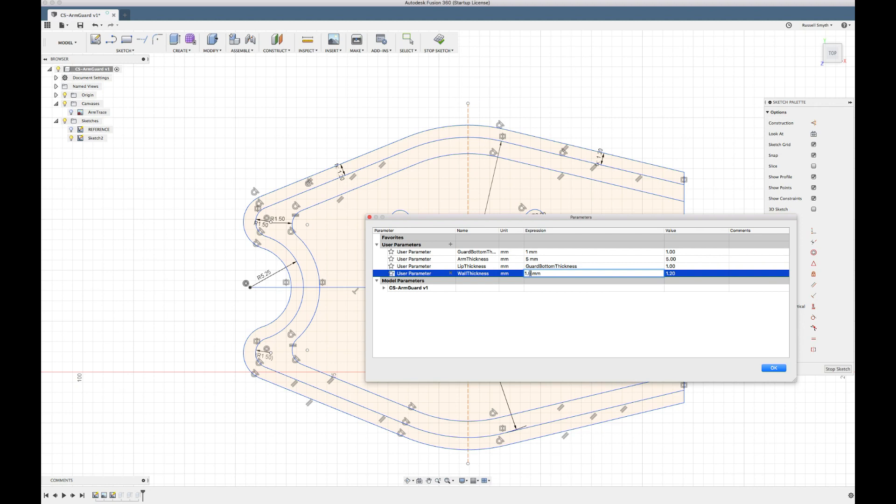
{"action": "type", "text": "6"}
{"action": "key", "text": "Return"}
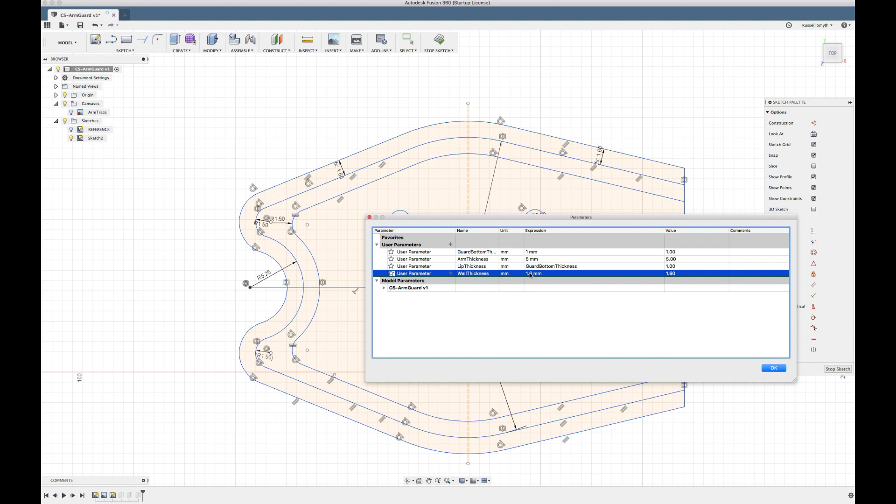
- Set the WallThickness user parameter to 5 mm, accept it and finish the profile sketch
{"action": "double_click", "coordinate": [530, 273]}
{"action": "left_click", "coordinate": [530, 273]}
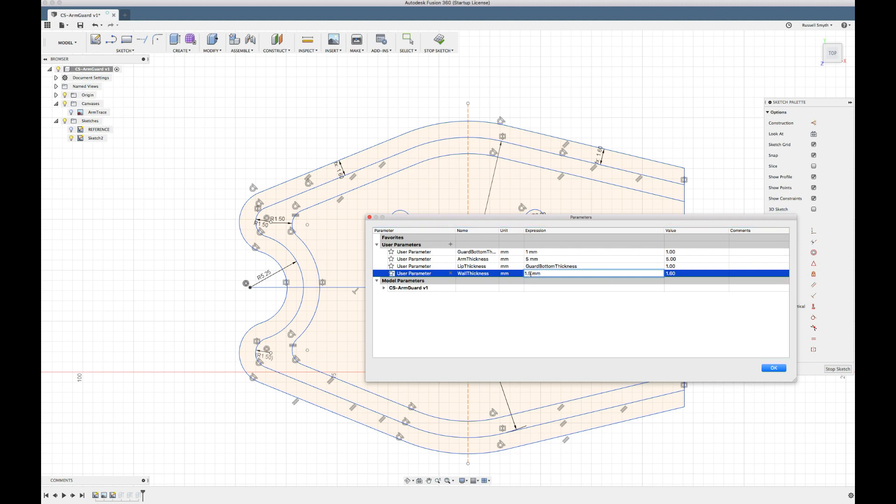
{"action": "key", "text": "BackSpace"}
{"action": "key", "text": "BackSpace"}
{"action": "key", "text": "BackSpace"}
{"action": "type", "text": "5"}
{"action": "key", "text": "Return"}
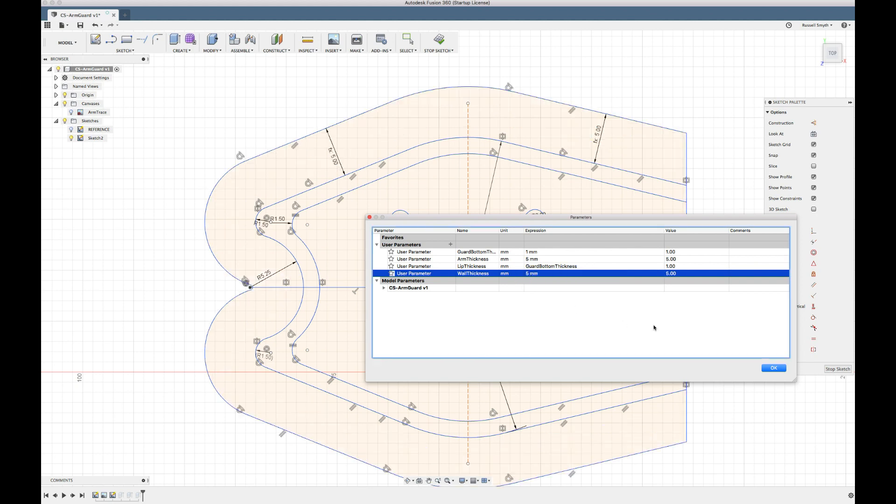
{"action": "left_click", "coordinate": [774, 369]}
{"action": "left_click", "coordinate": [837, 369]}
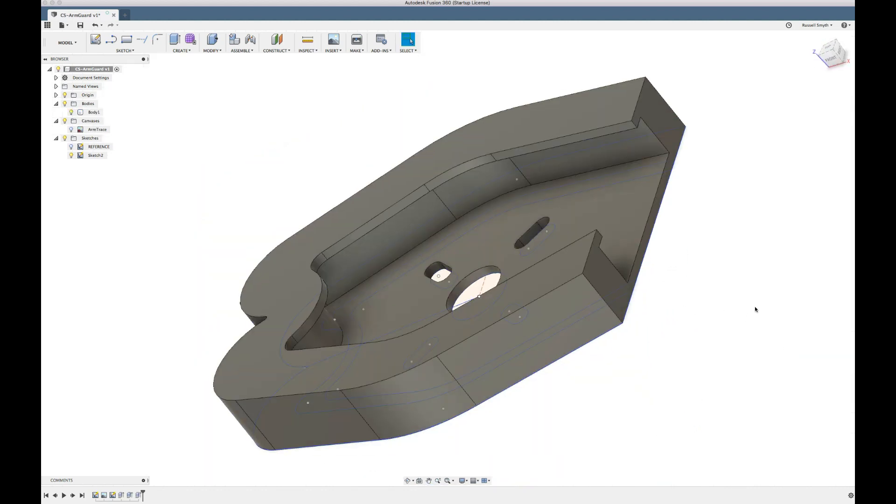
- Set the WallThickness user parameter to 1.6 mm and accept the parameter change
{"action": "scroll", "coordinate": [726, 309], "scroll_direction": "down", "scroll_amount": 5, "text": "shift"}
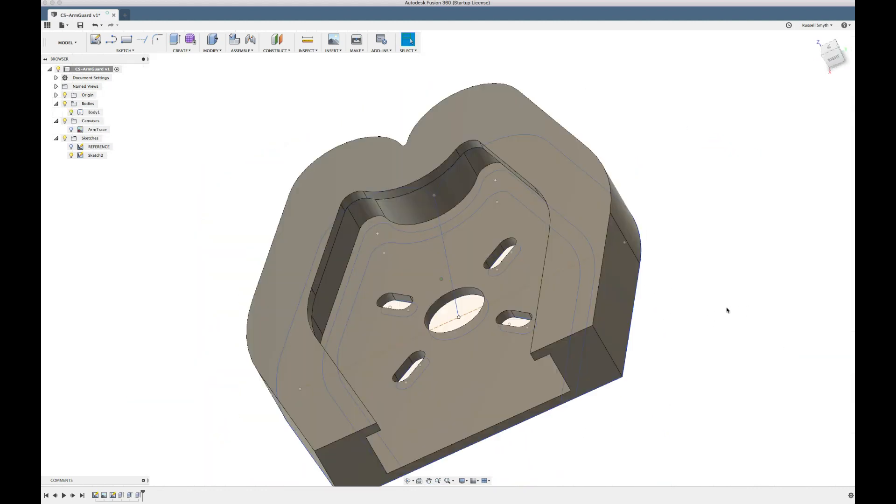
{"action": "scroll", "coordinate": [726, 310], "scroll_direction": "down", "scroll_amount": 3, "text": "shift"}
{"action": "scroll", "coordinate": [727, 310], "scroll_direction": "up", "scroll_amount": 8, "text": "shift"}
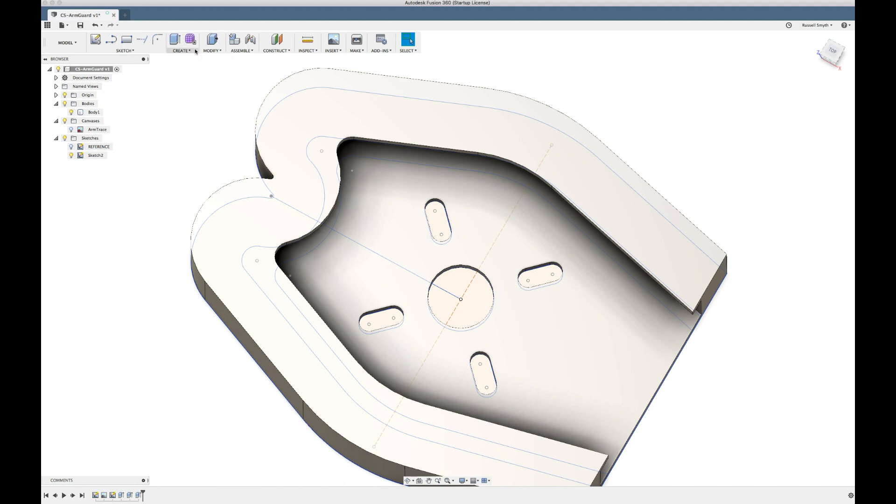
{"action": "left_click", "coordinate": [211, 51]}
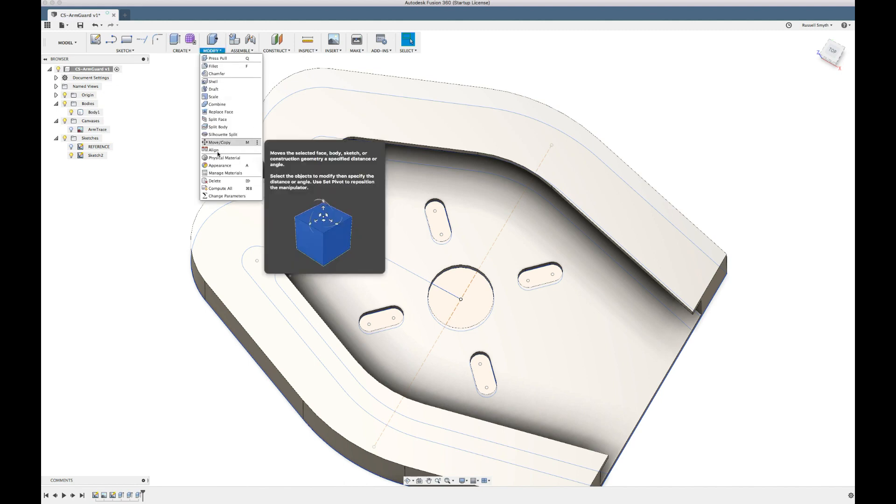
{"action": "left_click", "coordinate": [214, 197]}
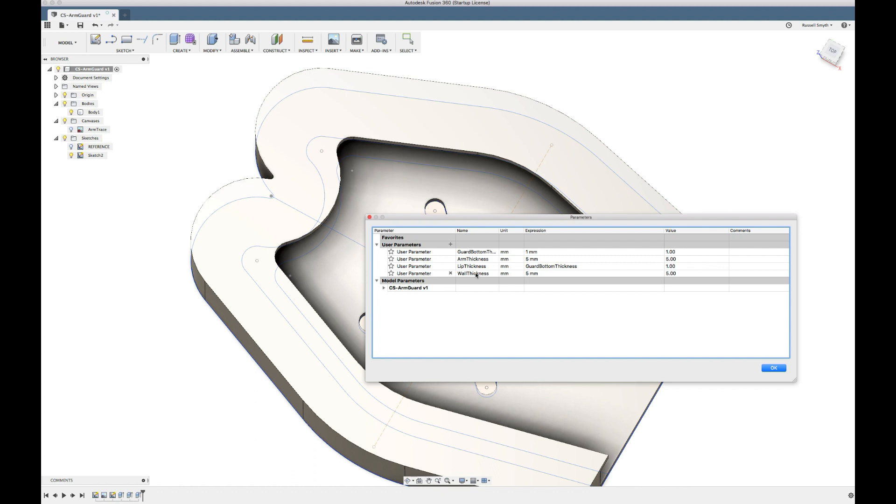
{"action": "left_click", "coordinate": [526, 275]}
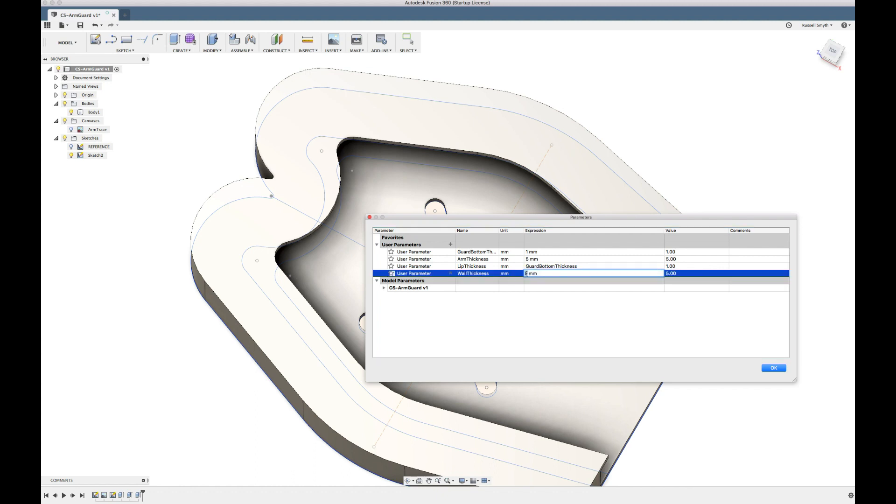
{"action": "type", "text": "1"}
{"action": "type", "text": ".6"}
{"action": "key", "text": "Return"}
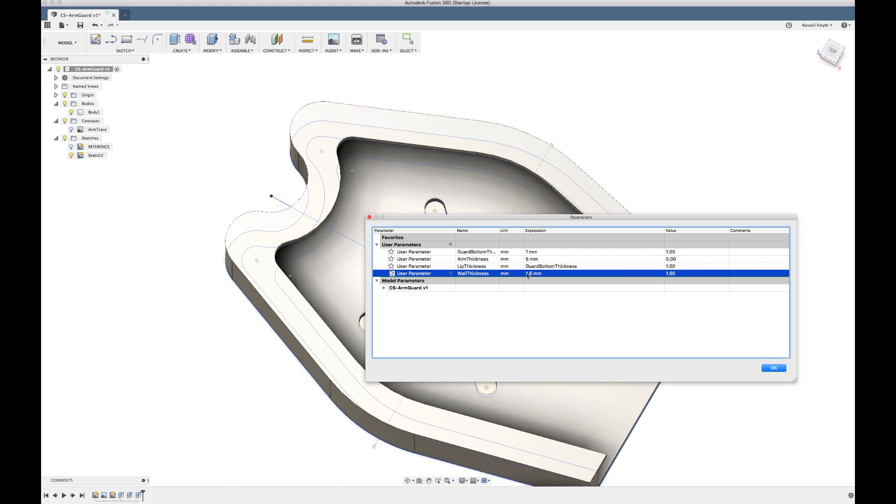
{"action": "left_click", "coordinate": [772, 369]}
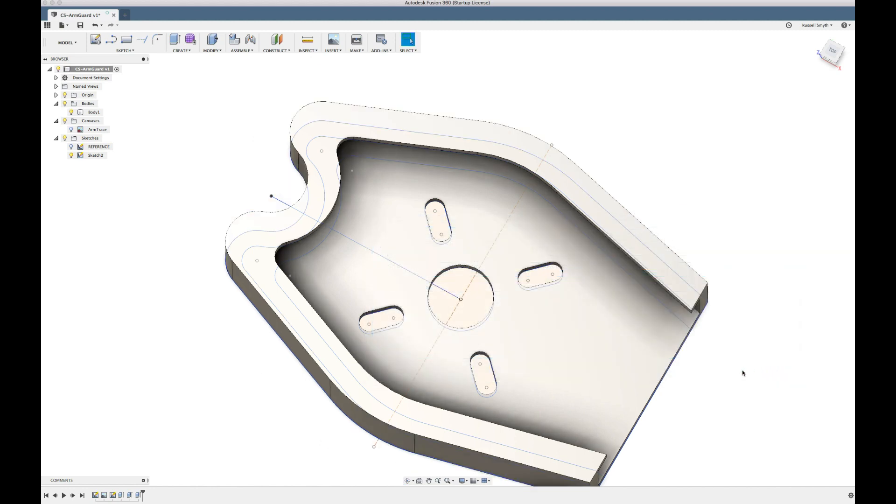
- Reopen Sketch2 and dimension the lip gap between the two inner outlines along both upper straight edges
{"action": "scroll", "coordinate": [734, 373], "scroll_direction": "down", "scroll_amount": 10, "text": "shift"}
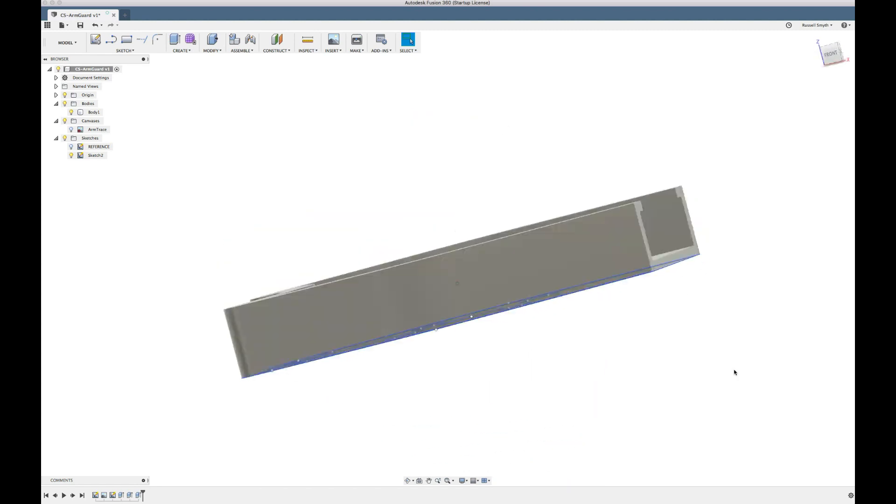
{"action": "scroll", "coordinate": [734, 370], "scroll_direction": "right", "scroll_amount": 3, "text": "shift"}
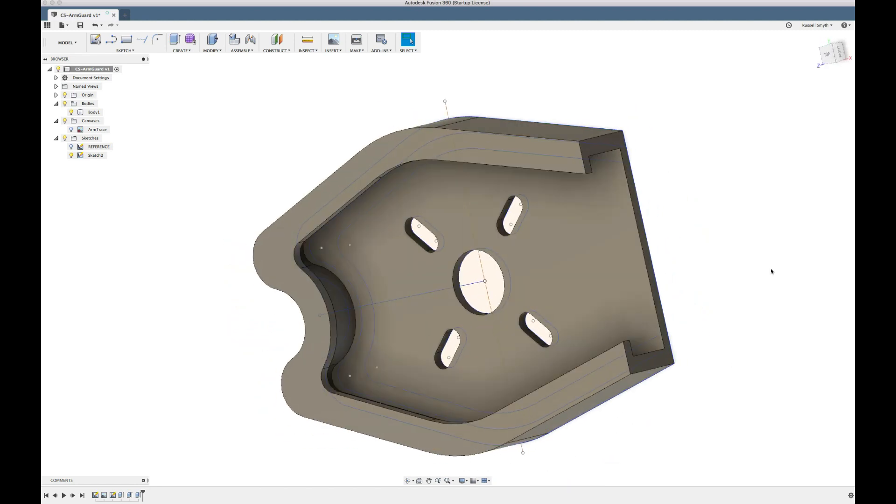
{"action": "double_click", "coordinate": [96, 155]}
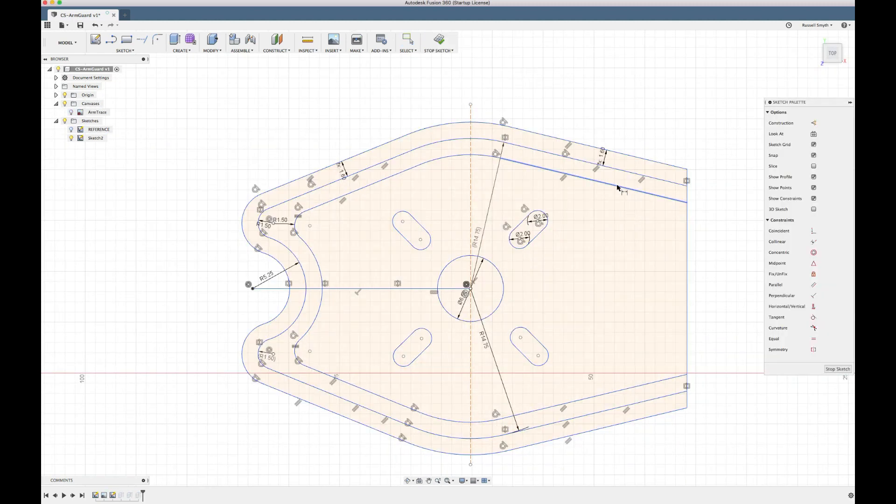
{"action": "left_click", "coordinate": [622, 187]}
{"action": "left_click", "coordinate": [623, 173]}
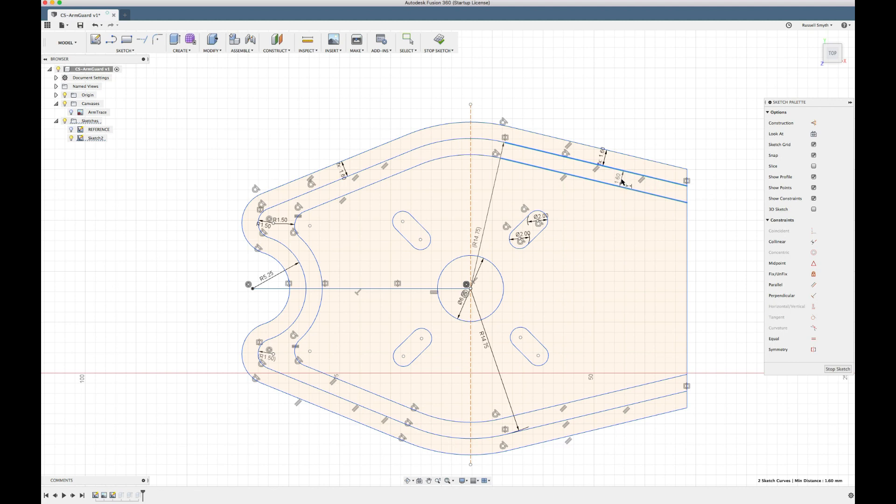
{"action": "left_click", "coordinate": [622, 181]}
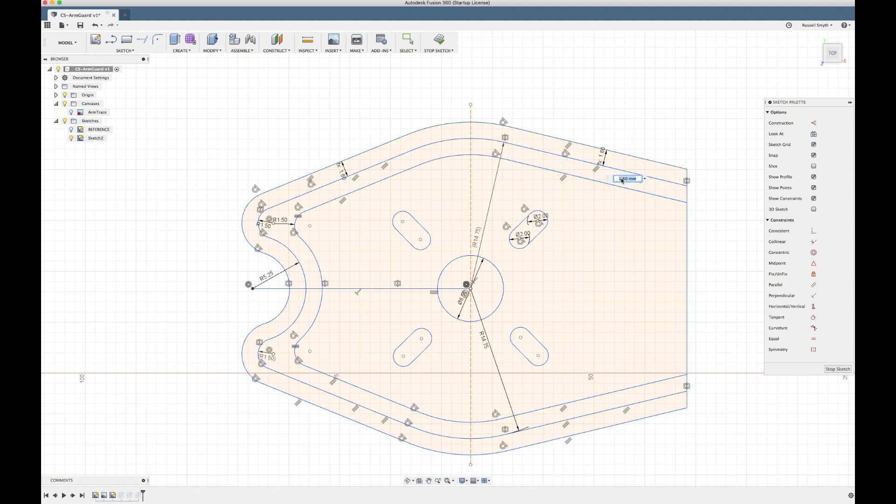
{"action": "key", "text": "Return"}
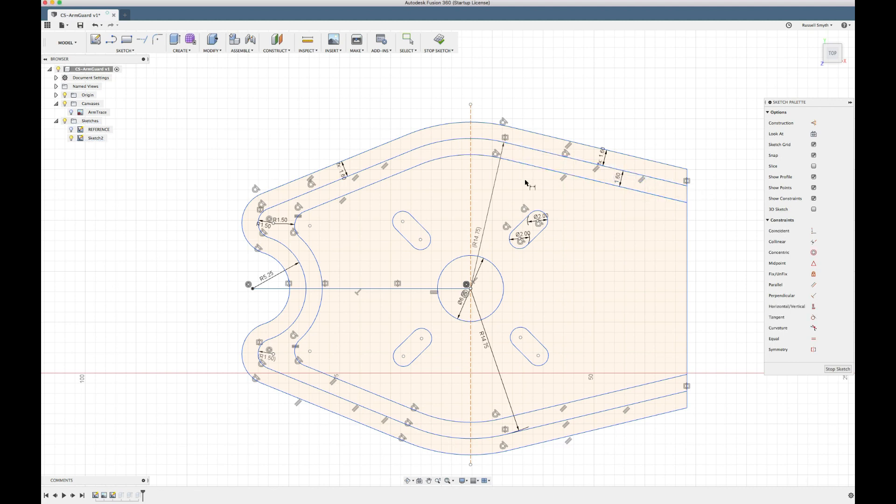
{"action": "left_click", "coordinate": [380, 177]}
{"action": "left_click", "coordinate": [370, 168]}
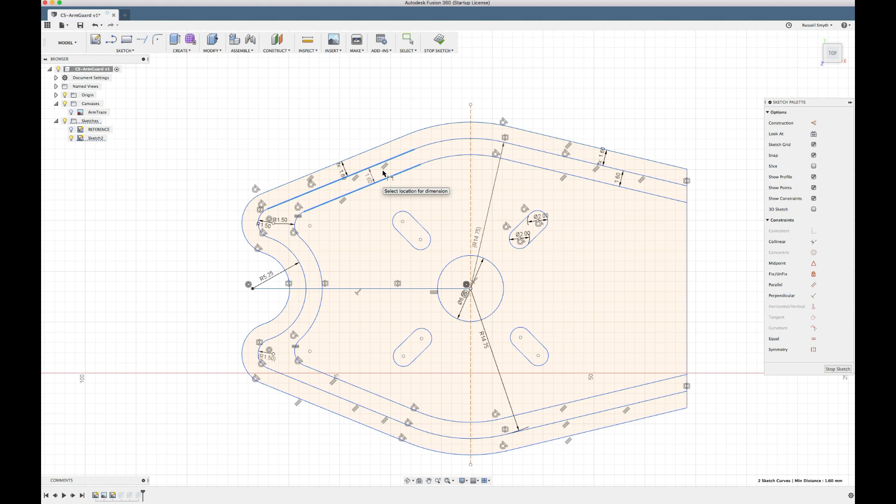
{"action": "left_click", "coordinate": [383, 172]}
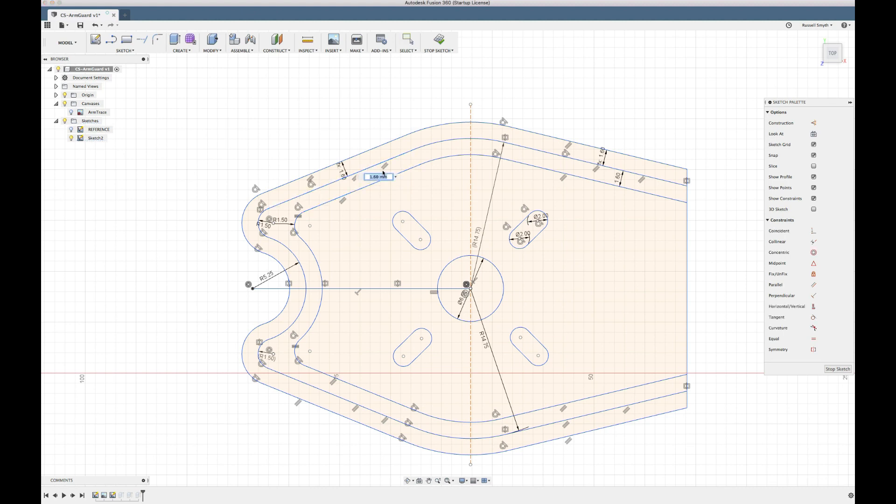
{"action": "key", "text": "Return"}
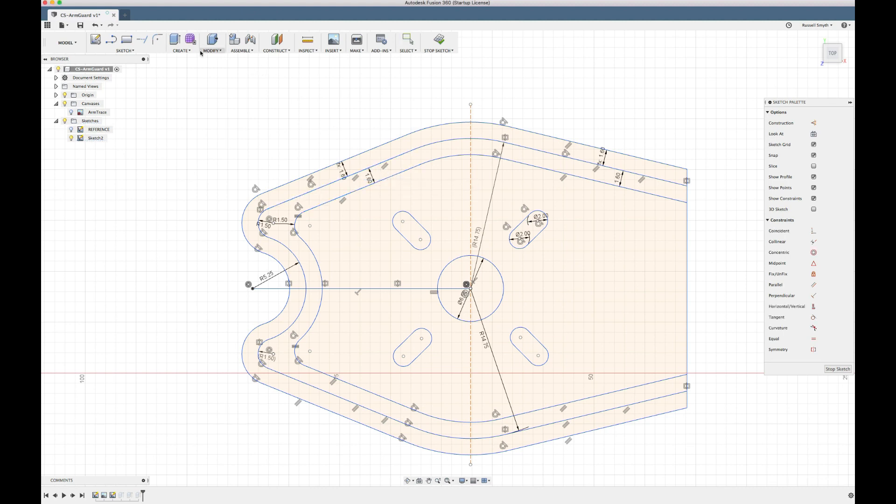
- Add a user parameter named LipOverhang in mm with the expression 1.6
{"action": "left_click", "coordinate": [215, 52]}
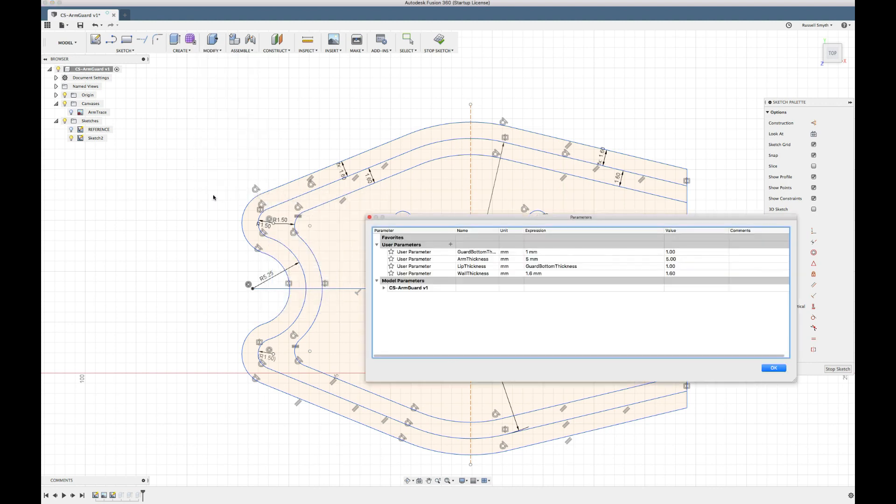
{"action": "left_click", "coordinate": [450, 244]}
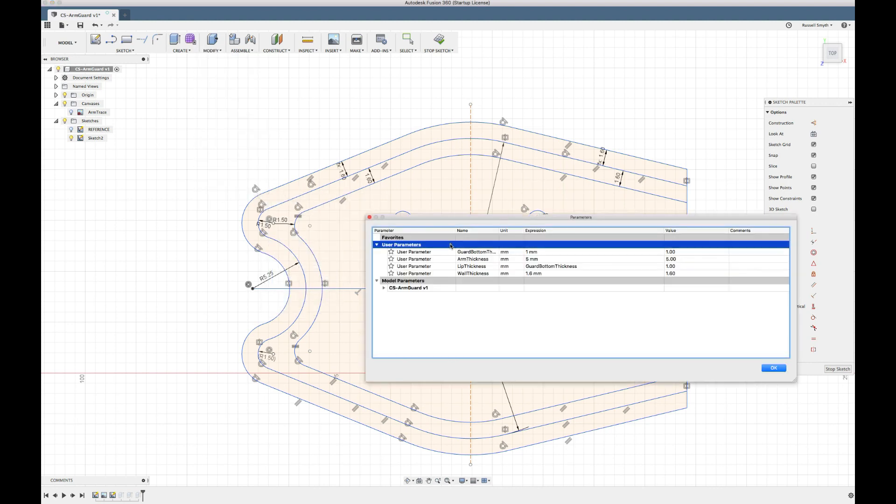
{"action": "type", "text": "LipOverhang"}
{"action": "key", "text": "Tab"}
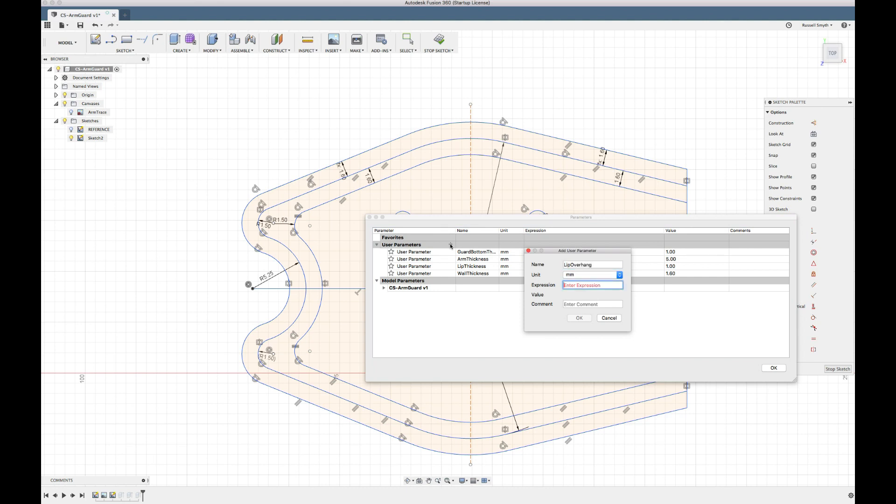
{"action": "type", "text": "1.6"}
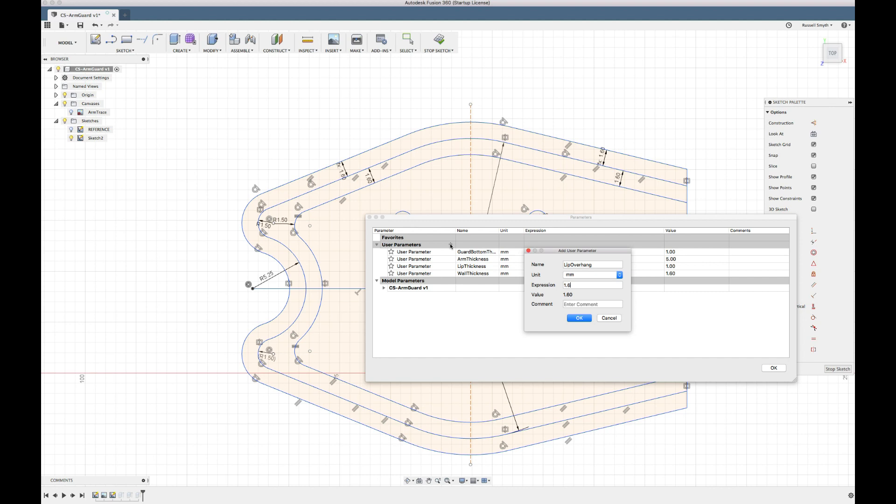
{"action": "key", "text": "Return"}
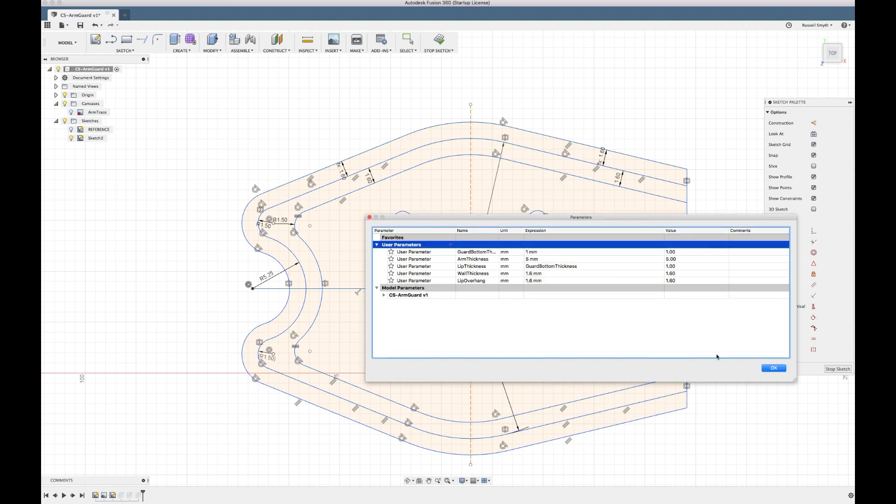
{"action": "left_click", "coordinate": [774, 368]}
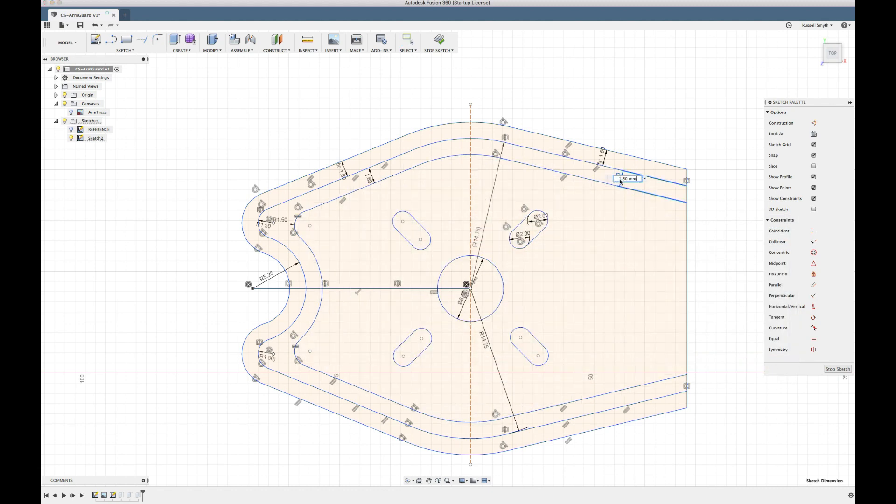
- Set both lip gap dimensions on the upper edges to the LipOverhang parameter and finish the sketch
{"action": "double_click", "coordinate": [369, 178]}
{"action": "type", "text": "Li"}
{"action": "key", "text": "Return"}
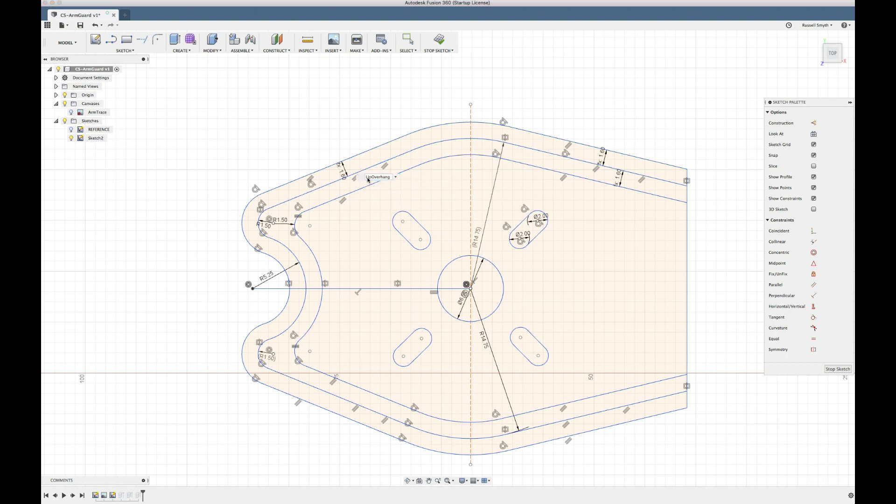
{"action": "left_click", "coordinate": [438, 40]}
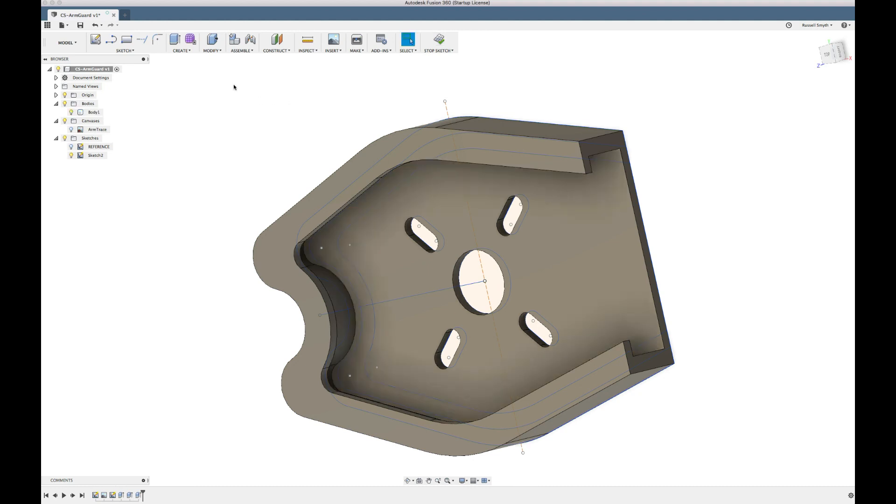
- Try the LipOverhang user parameter at 3 mm on the guard model
{"action": "left_click", "coordinate": [181, 51]}
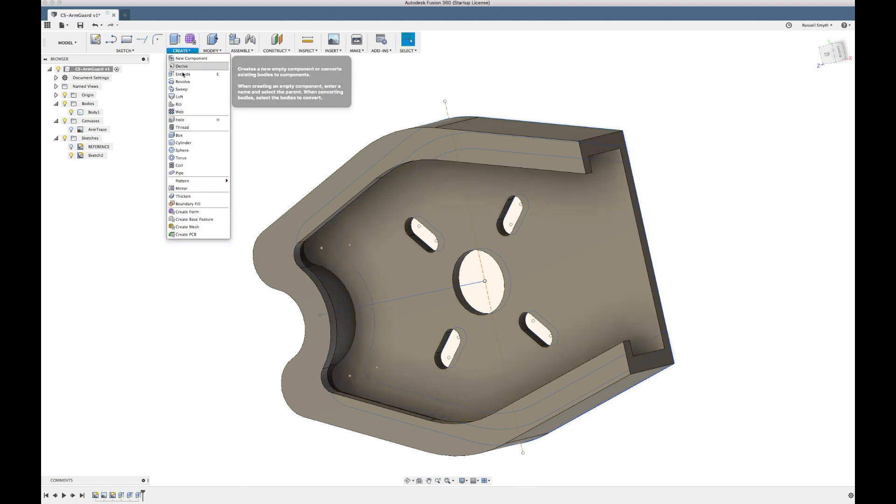
{"action": "left_click", "coordinate": [212, 50]}
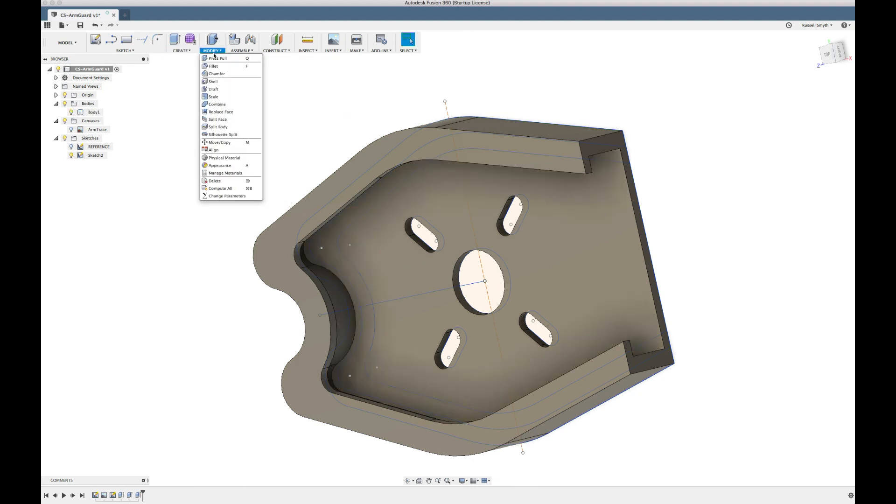
{"action": "left_click", "coordinate": [214, 196]}
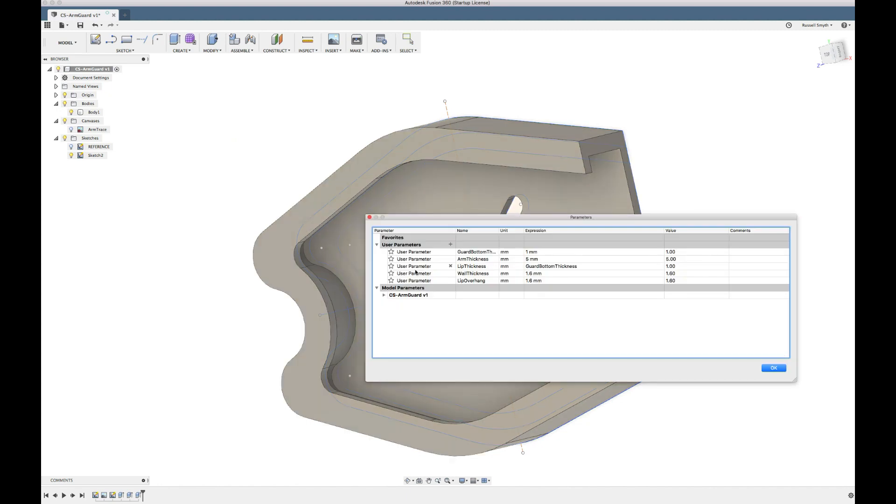
{"action": "left_click", "coordinate": [529, 281]}
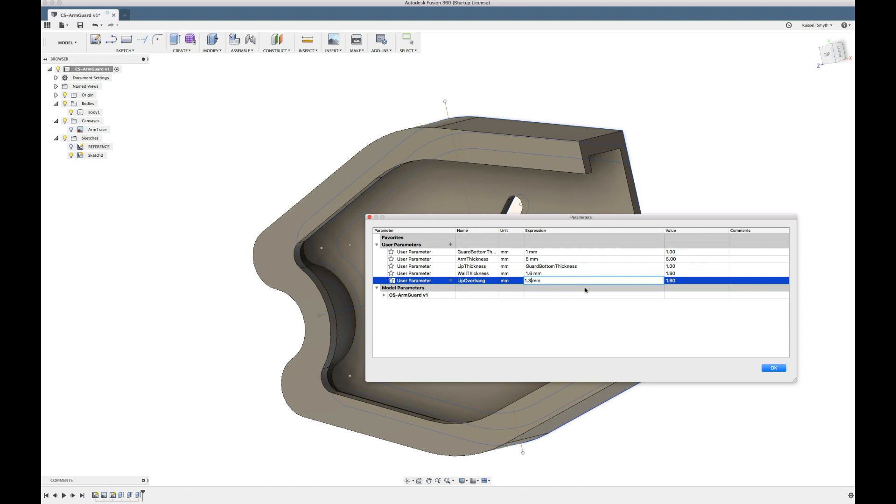
{"action": "type", "text": "3"}
{"action": "key", "text": "BackSpace"}
{"action": "key", "text": "BackSpace"}
{"action": "key", "text": "BackSpace"}
{"action": "type", "text": "3"}
{"action": "key", "text": "Return"}
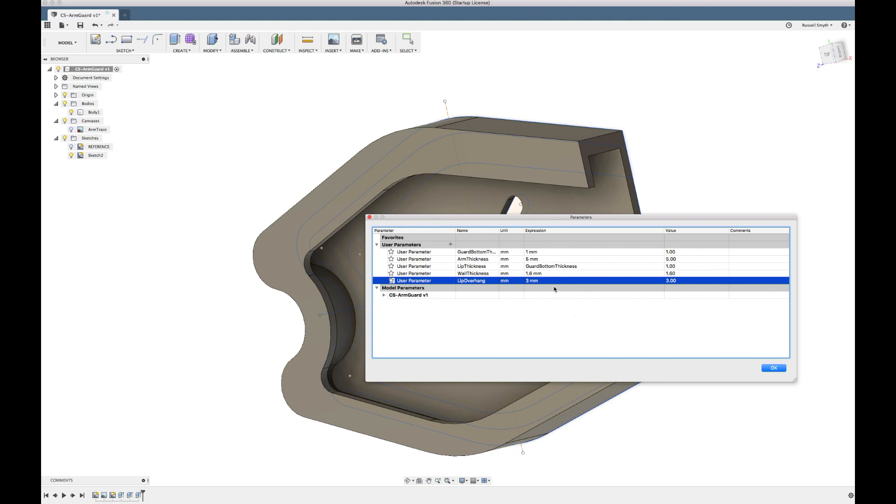
- Set the LipOverhang user parameter back to 1.6 mm and accept the parameters
{"action": "double_click", "coordinate": [535, 281]}
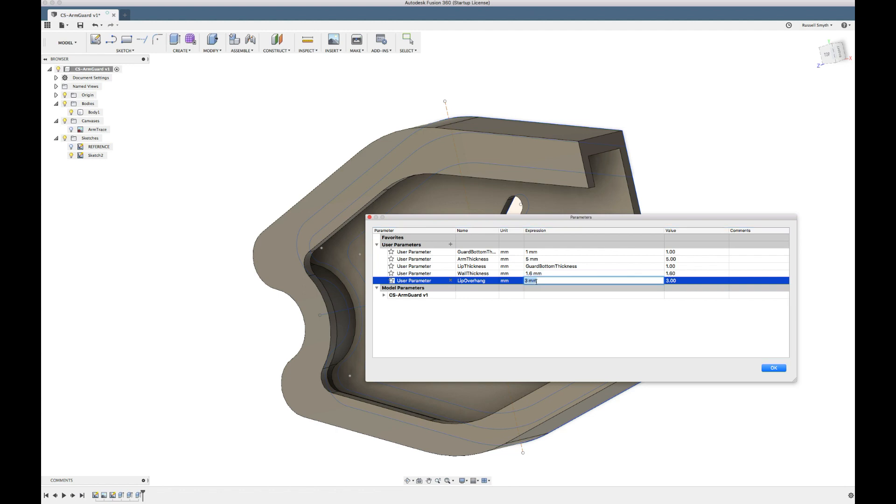
{"action": "type", "text": "1.6"}
{"action": "key", "text": "Return"}
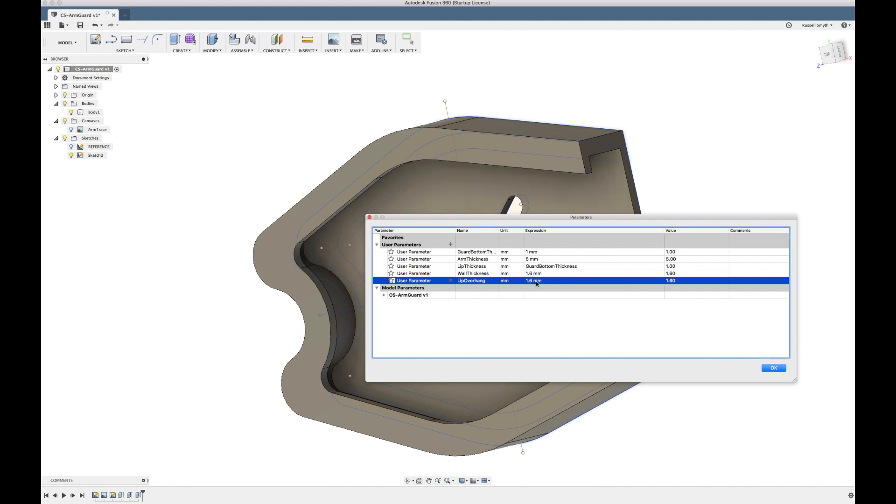
{"action": "left_click", "coordinate": [774, 368]}
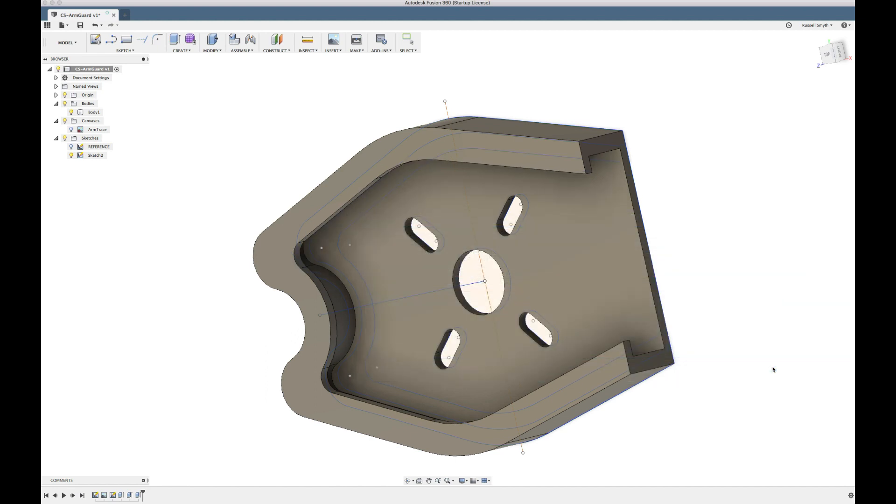
- Reopen Sketch2 and dimension the lip gap on the lower edge beside the open end with the LipOverhang parameter
{"action": "double_click", "coordinate": [94, 155]}
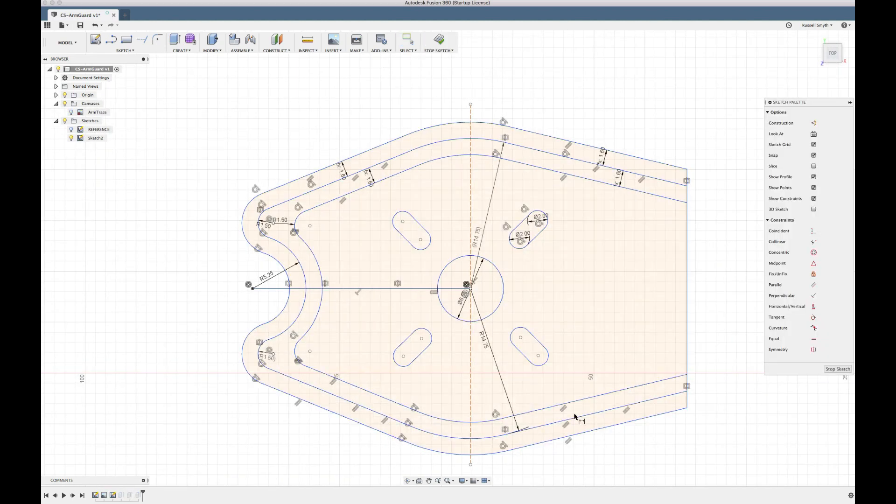
{"action": "left_click", "coordinate": [577, 402]}
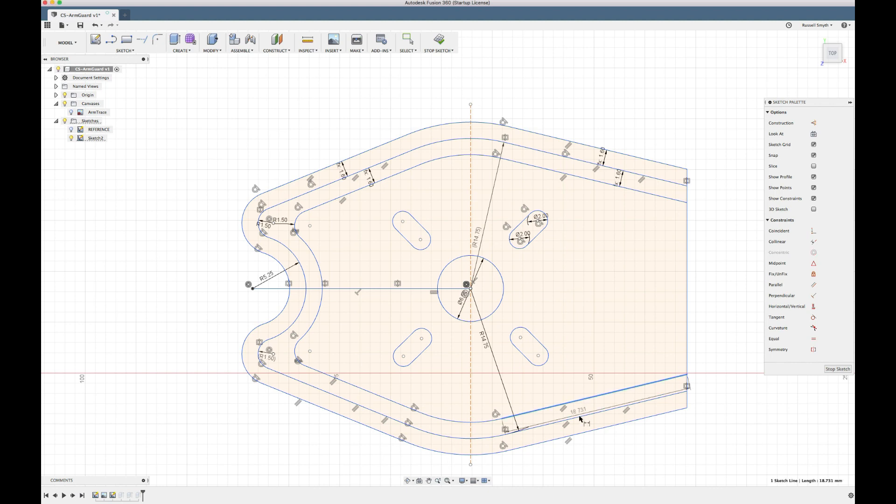
{"action": "left_click", "coordinate": [581, 413]}
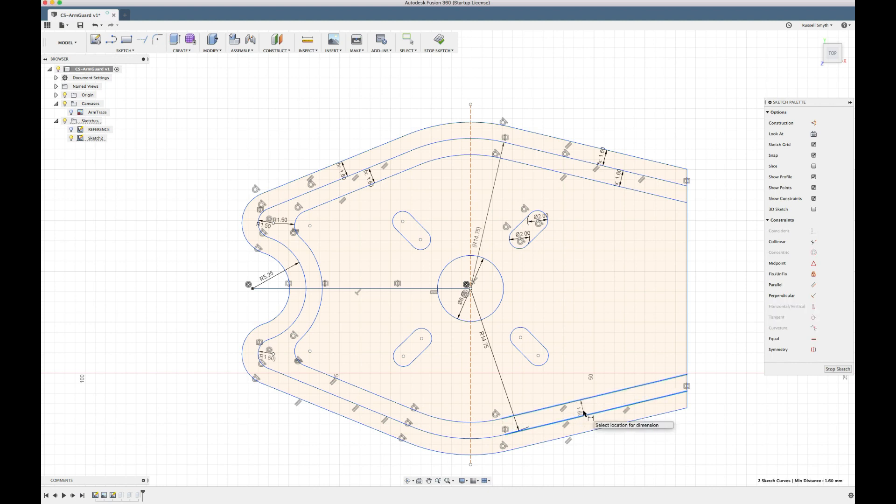
{"action": "left_click", "coordinate": [583, 413]}
{"action": "type", "text": "Wall"}
{"action": "key", "text": "Return"}
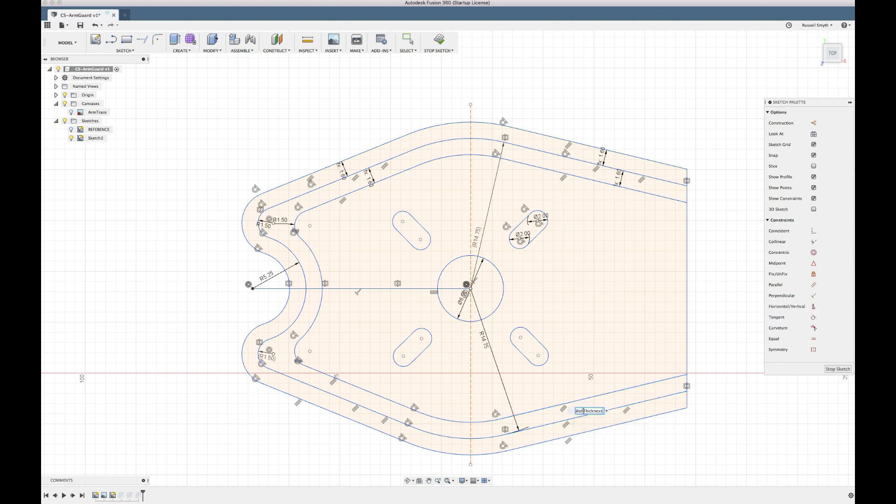
{"action": "key", "text": "Return"}
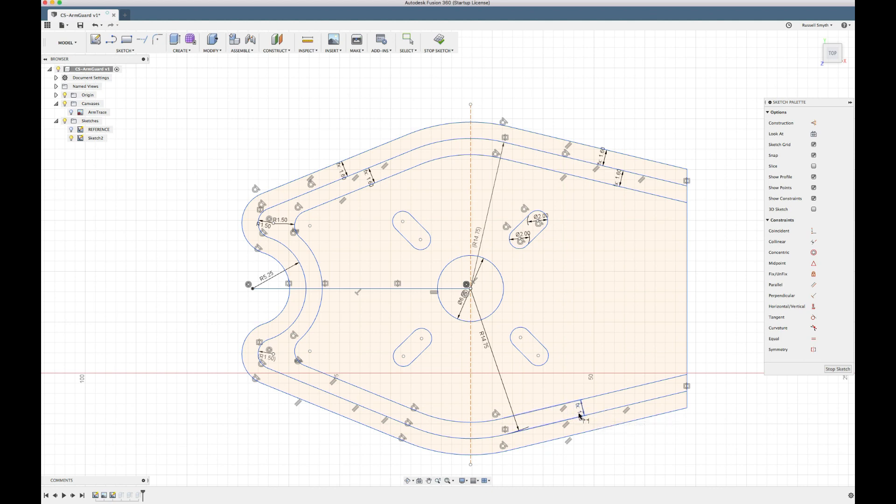
{"action": "double_click", "coordinate": [581, 413]}
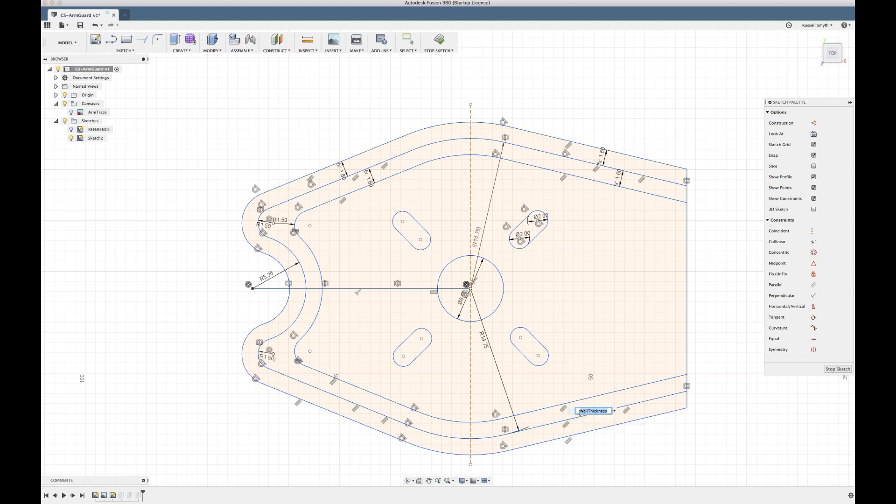
{"action": "key", "text": "Return"}
- Dimension the lip gap on the lower edge nearer the notch with the LipOverhang parameter
{"action": "left_click", "coordinate": [376, 414]}
{"action": "left_click", "coordinate": [378, 398], "text": "shift"}
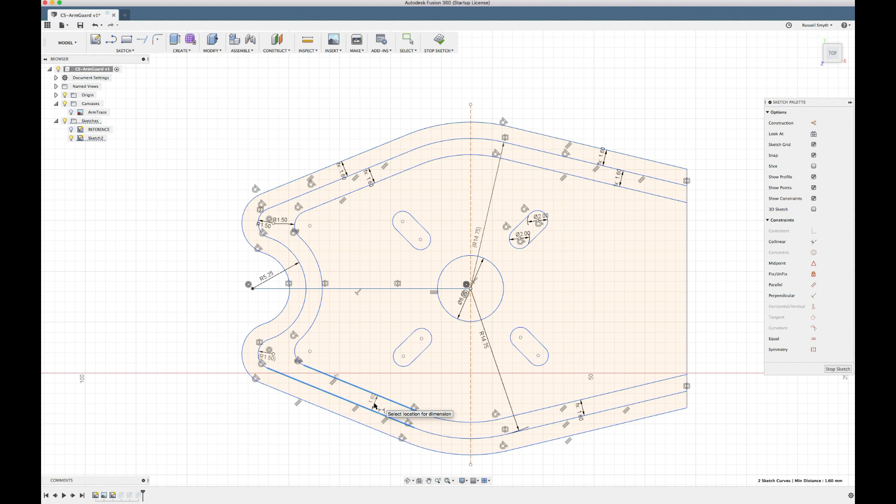
{"action": "left_click", "coordinate": [375, 405]}
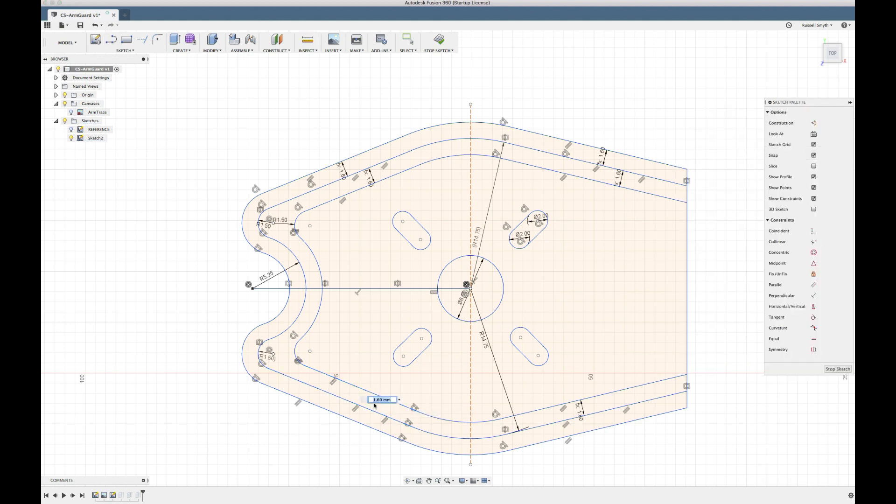
{"action": "key", "text": "Return"}
{"action": "key", "text": "Escape"}
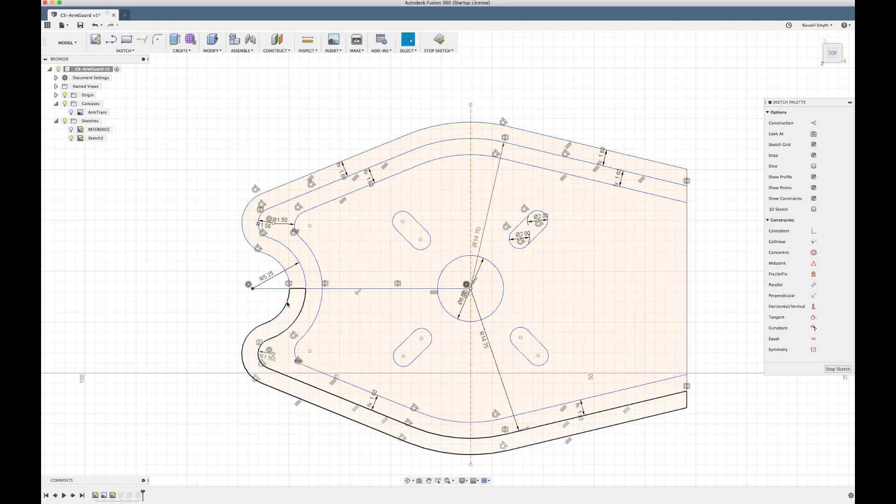
- Dimension the innermost notch arc's radius as d9+LipOverhang, reposition the dimension on the arc, and finish the sketch
{"action": "left_click", "coordinate": [320, 304]}
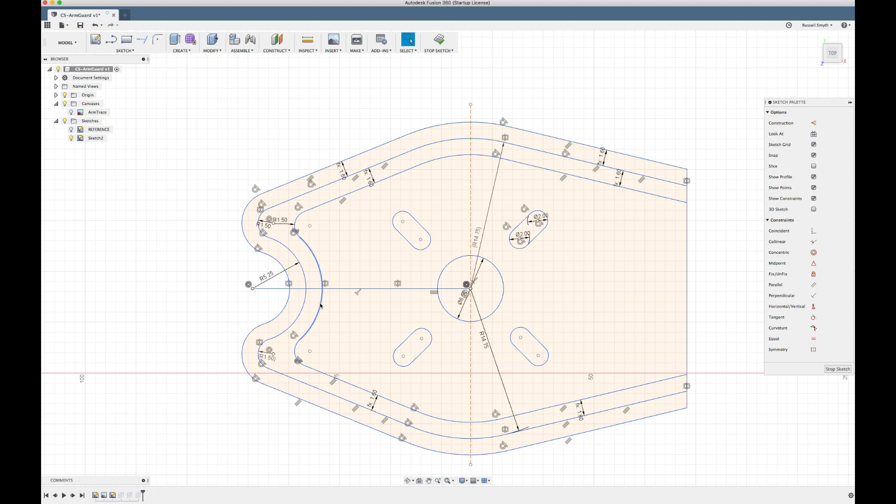
{"action": "key", "text": "d"}
{"action": "left_click", "coordinate": [320, 306]}
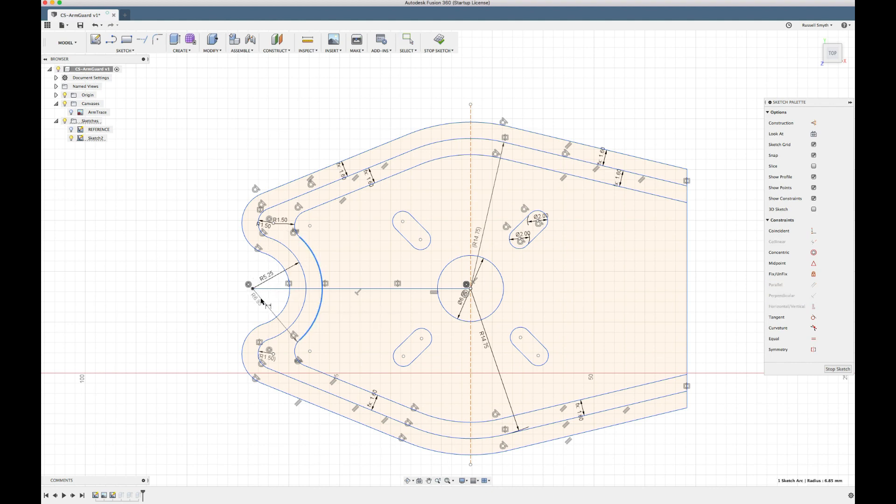
{"action": "left_click", "coordinate": [263, 300]}
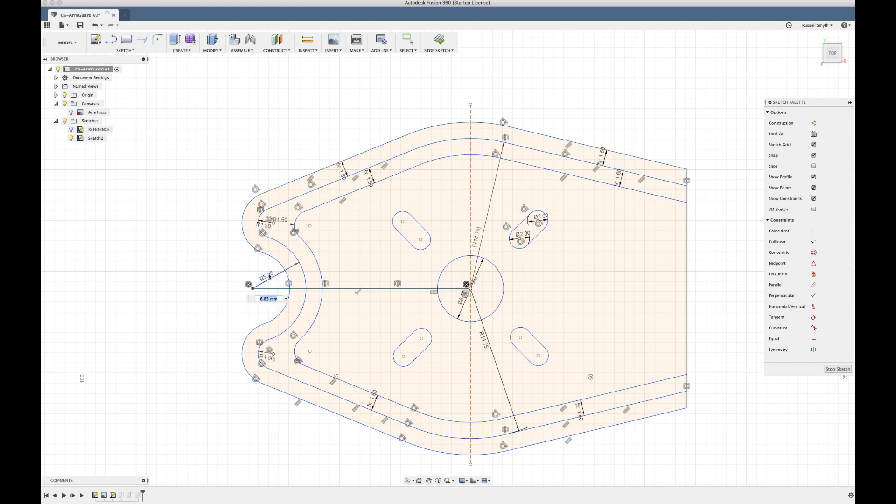
{"action": "left_click", "coordinate": [270, 276]}
{"action": "type", "text": "+"}
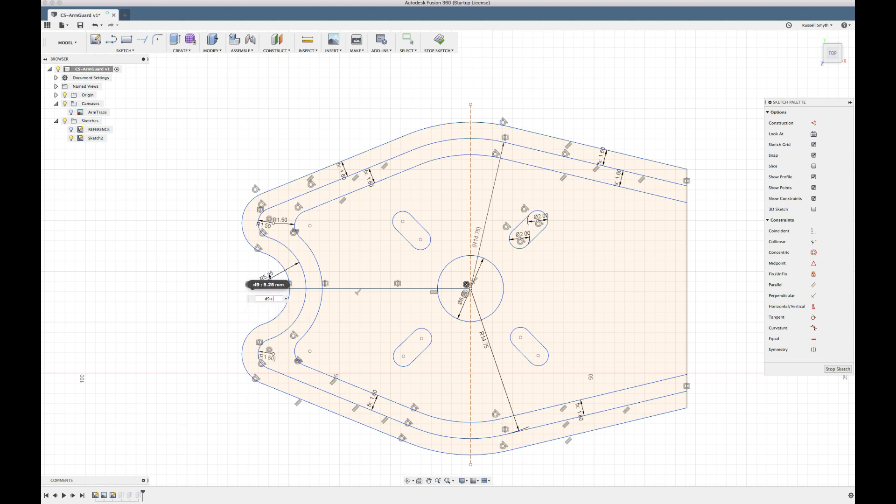
{"action": "type", "text": "lip"}
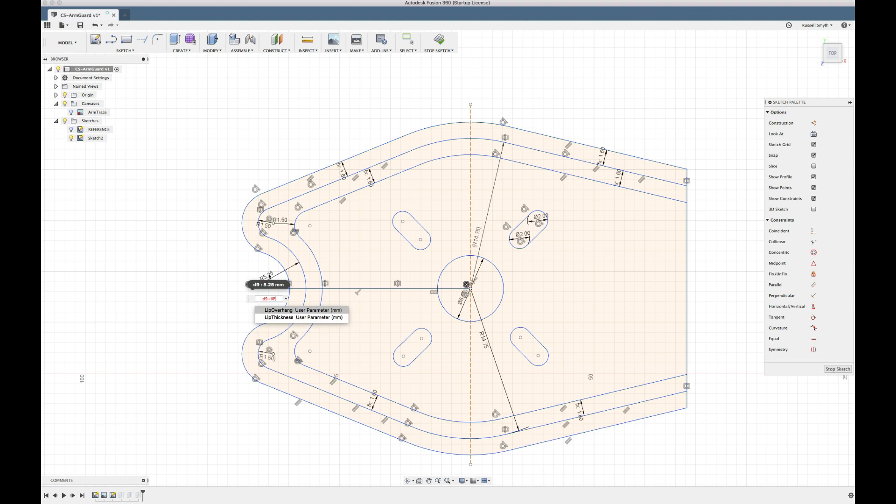
{"action": "key", "text": "Return"}
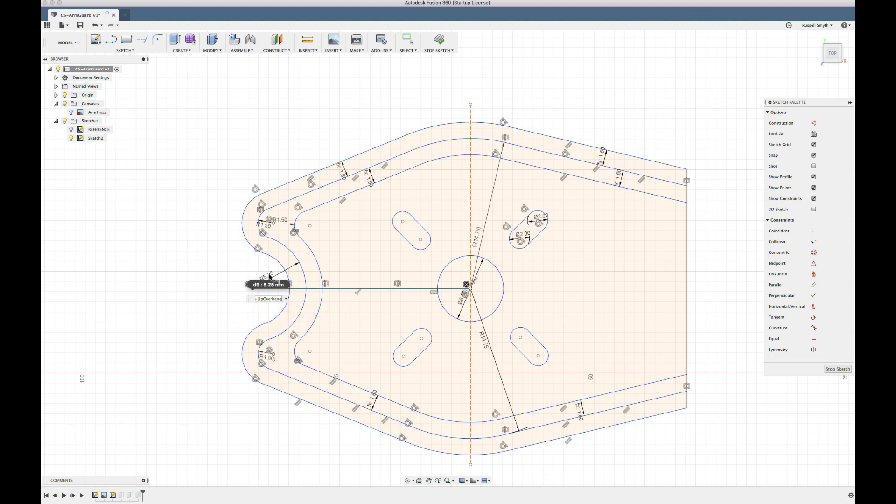
{"action": "key", "text": "Return"}
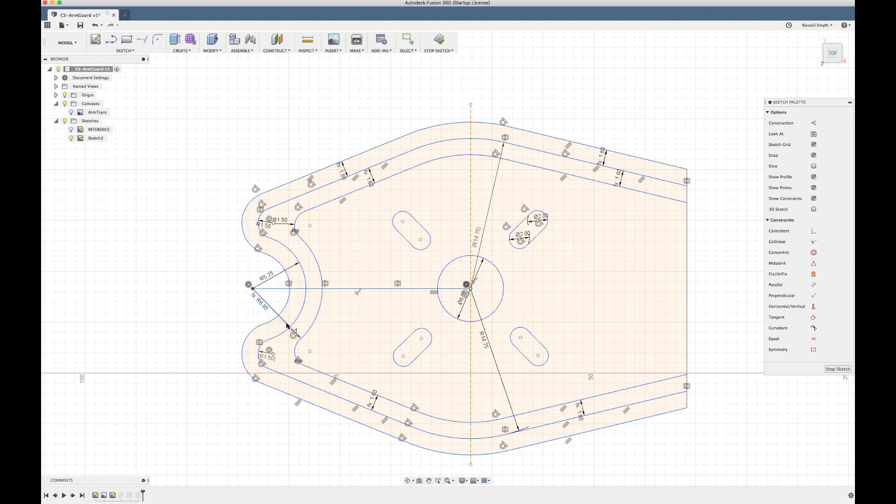
{"action": "left_click_drag", "start_coordinate": [288, 319], "coordinate": [291, 312]}
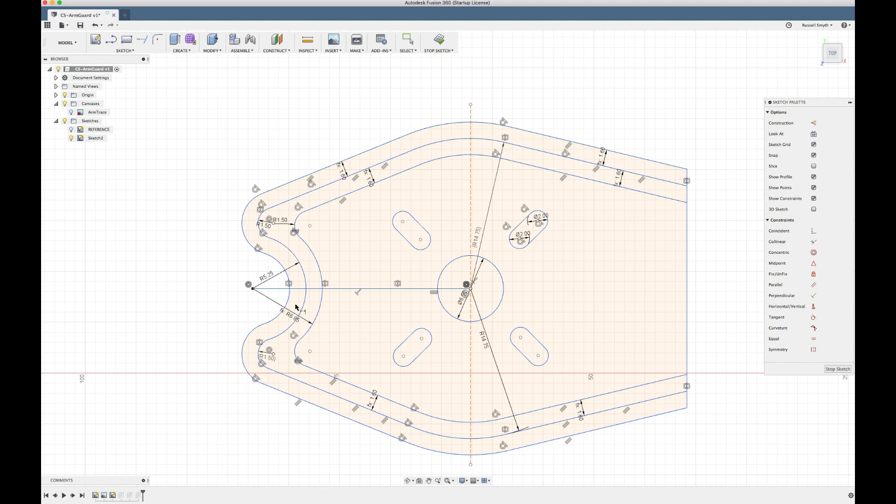
{"action": "left_click", "coordinate": [438, 43]}
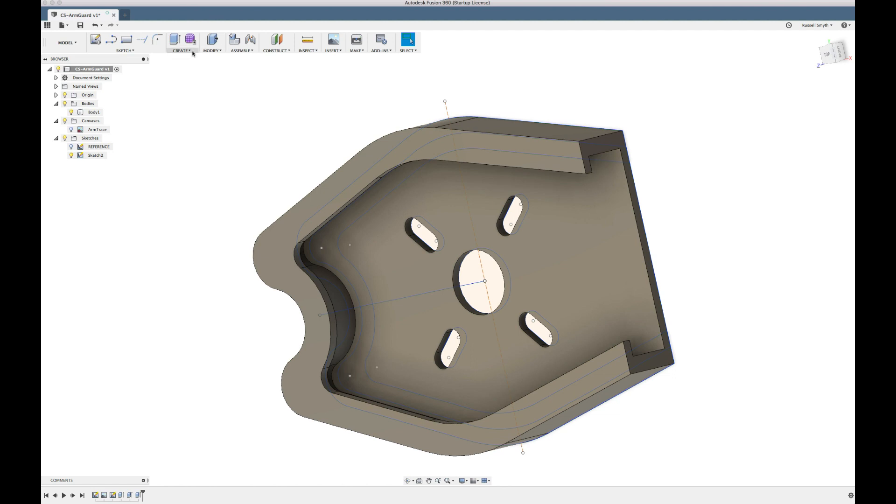
- Try the LipOverhang user parameter at 4 mm and accept the parameters to check the lip on the guard
{"action": "left_click", "coordinate": [211, 51]}
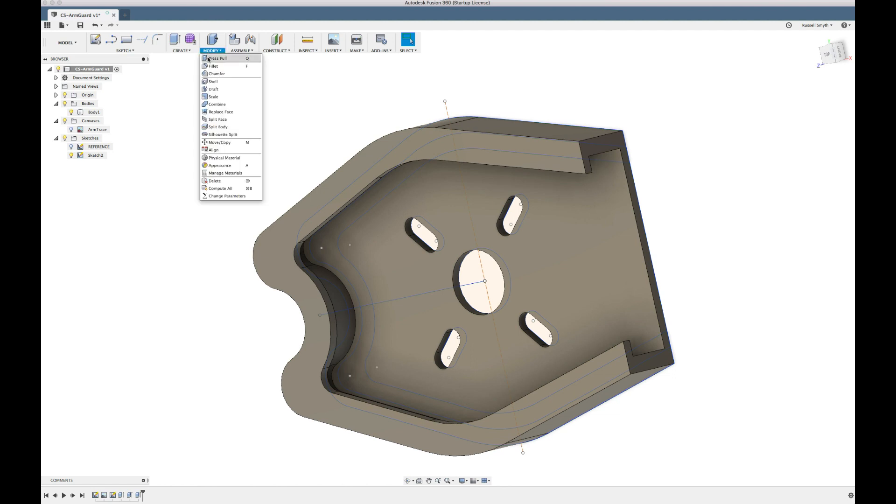
{"action": "left_click", "coordinate": [214, 197]}
{"action": "left_click_drag", "start_coordinate": [422, 215], "coordinate": [518, 218]}
{"action": "double_click", "coordinate": [568, 282]}
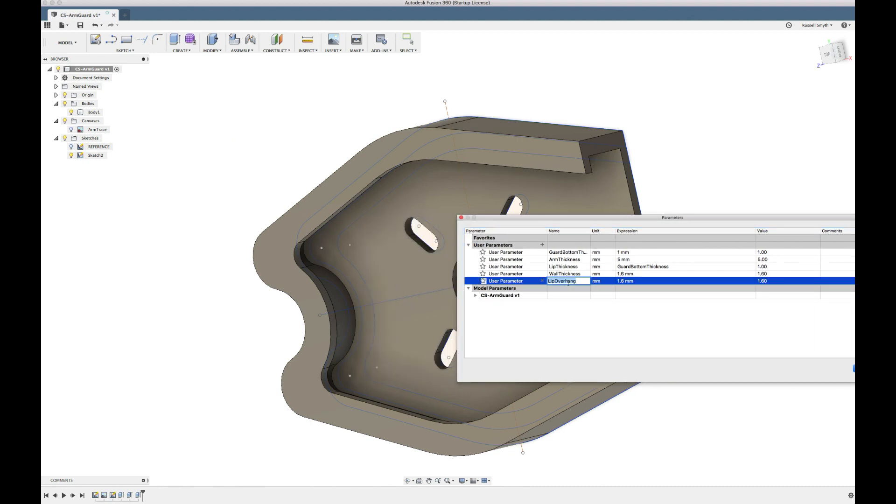
{"action": "double_click", "coordinate": [620, 281]}
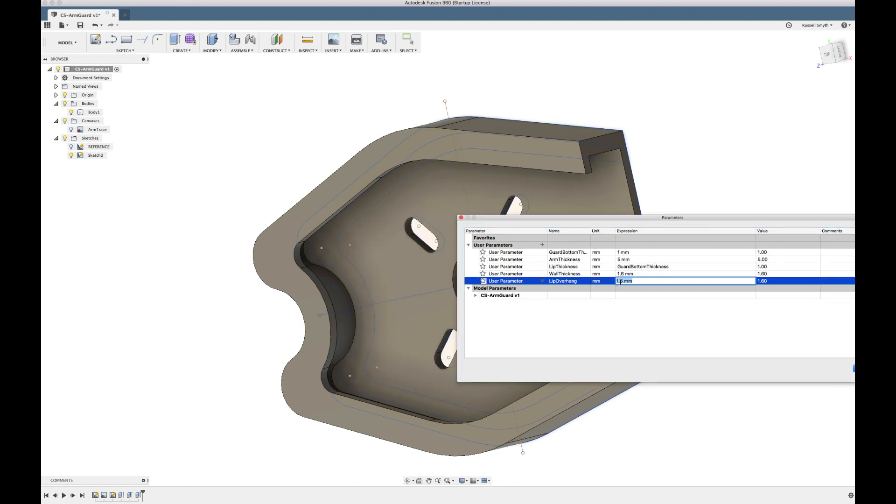
{"action": "type", "text": "4"}
{"action": "key", "text": "Return"}
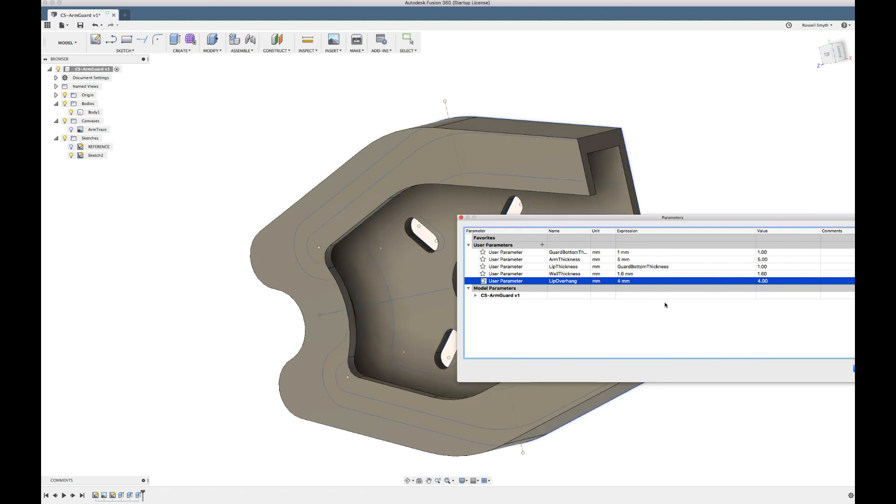
{"action": "key", "text": "Return"}
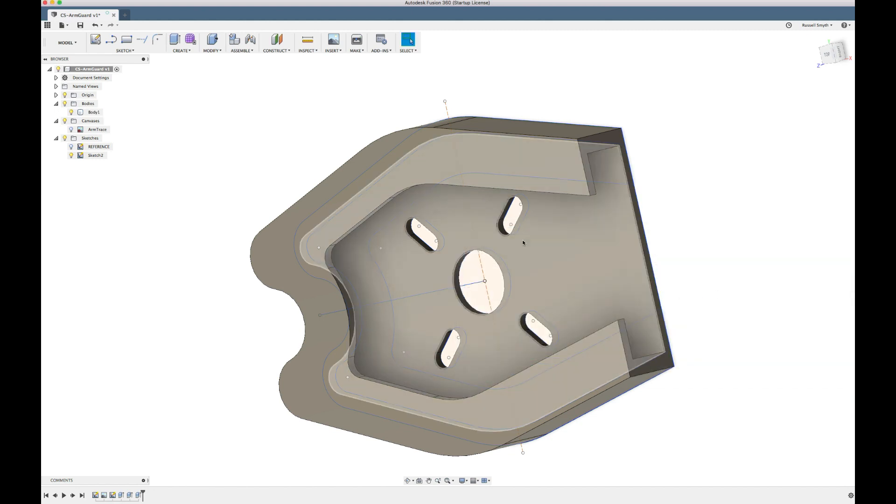
{"action": "left_click", "coordinate": [358, 126]}
- Restore the LipOverhang user parameter to 1.6 mm and accept the parameters
{"action": "left_click", "coordinate": [212, 50]}
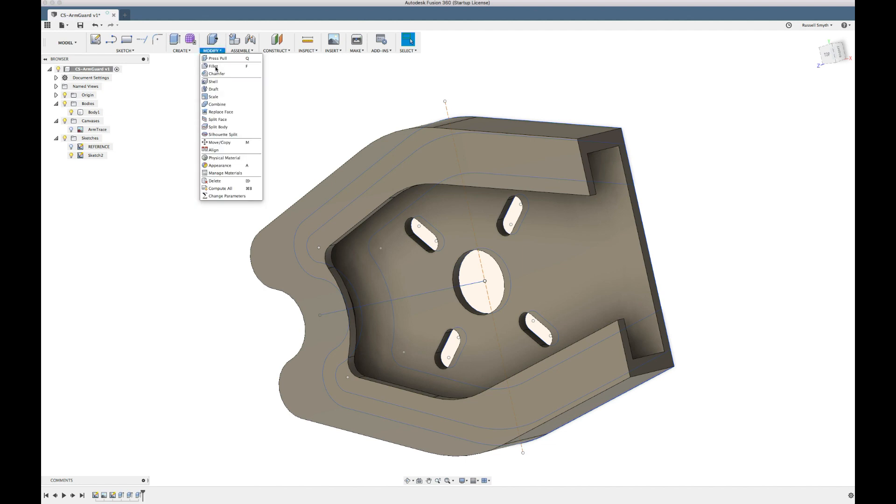
{"action": "left_click", "coordinate": [219, 196]}
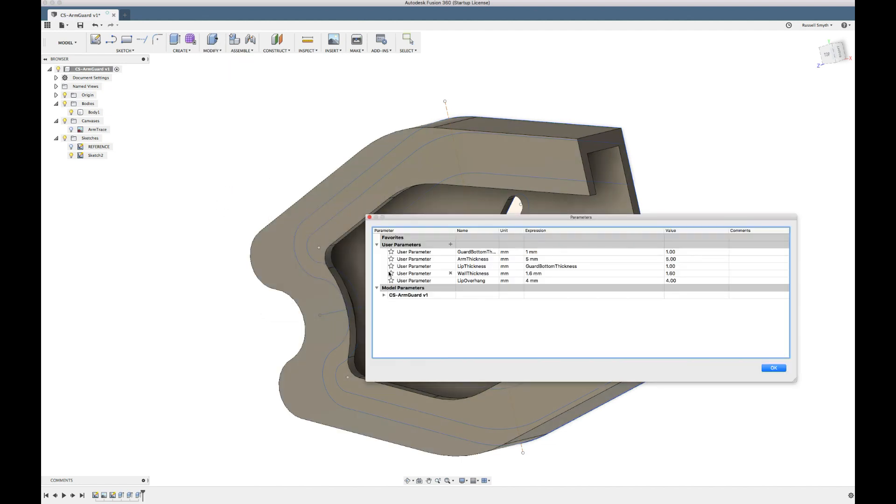
{"action": "double_click", "coordinate": [530, 281]}
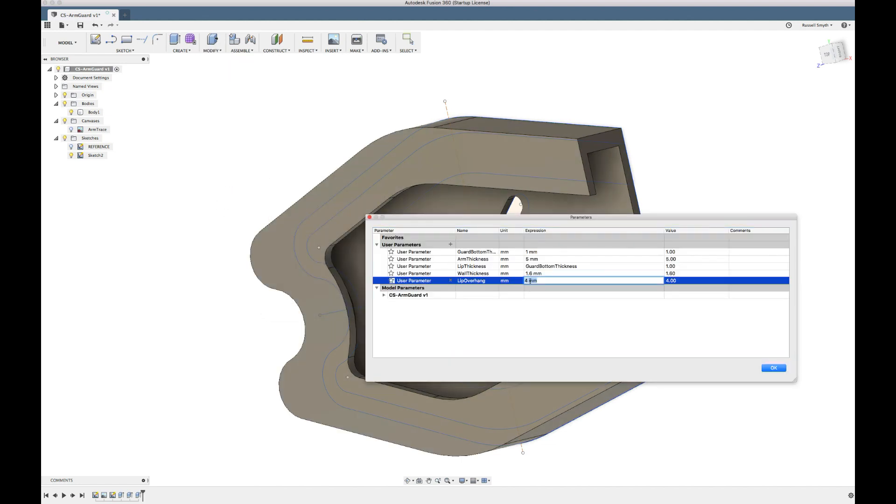
{"action": "type", "text": "1.6"}
{"action": "key", "text": "Return"}
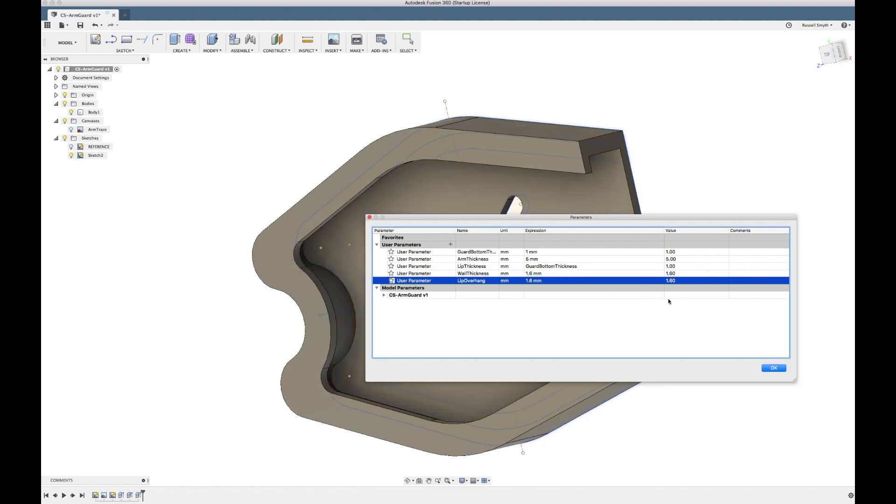
{"action": "left_click", "coordinate": [774, 368]}
- Examine the guard's lip, walls and underside from several angles
{"action": "scroll", "coordinate": [747, 376], "scroll_direction": "left", "scroll_amount": 10, "text": "shift"}
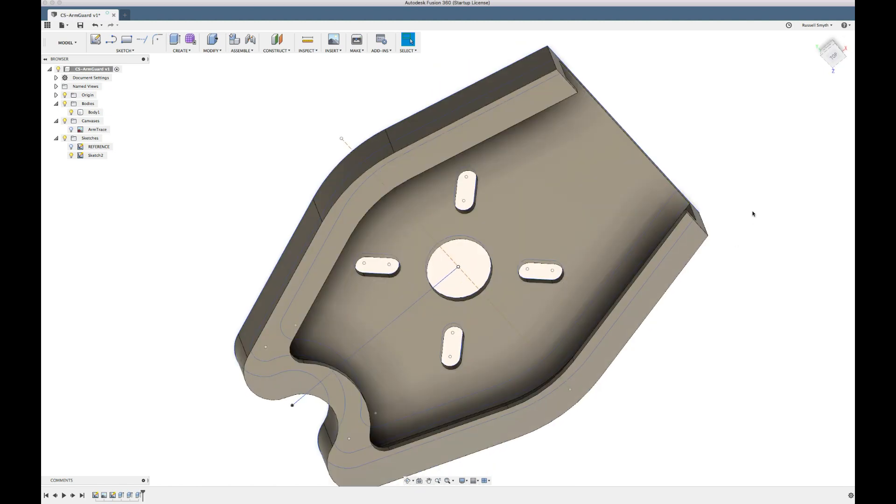
{"action": "scroll", "coordinate": [358, 121], "scroll_direction": "left", "scroll_amount": 4, "text": "shift"}
{"action": "scroll", "coordinate": [359, 121], "scroll_direction": "down", "scroll_amount": 10, "text": "shift"}
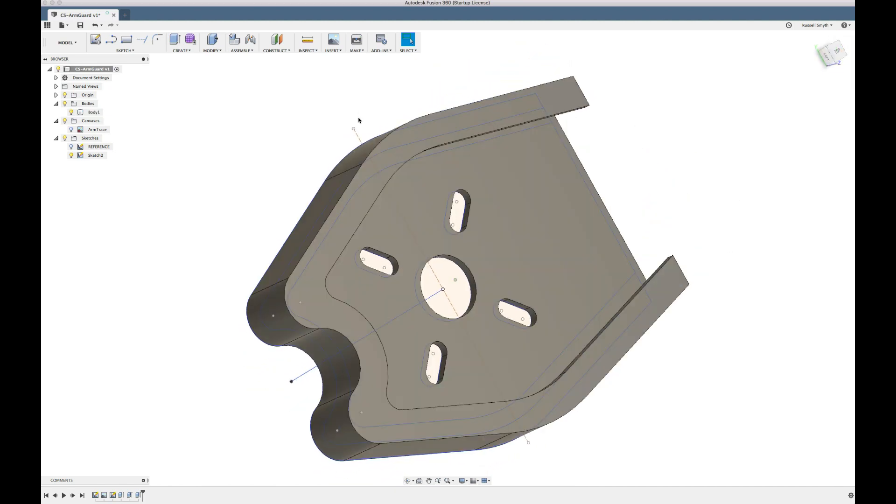
{"action": "scroll", "coordinate": [358, 121], "scroll_direction": "up", "scroll_amount": 10, "text": "shift"}
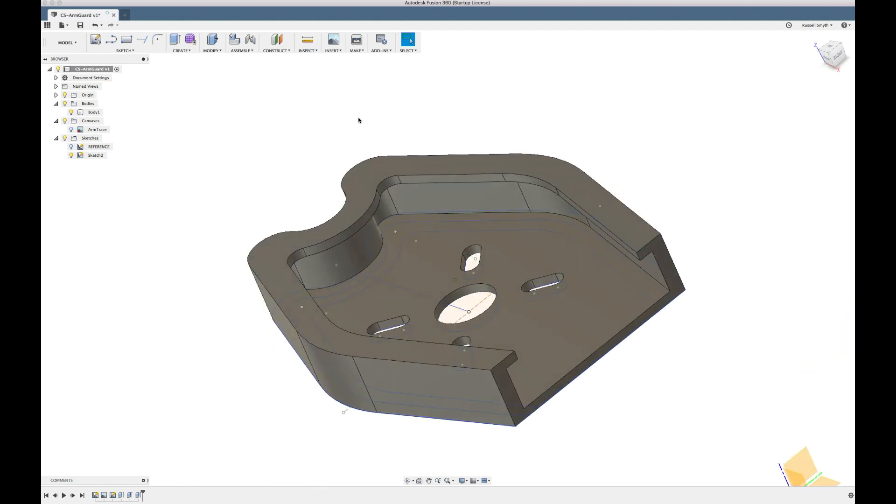
{"action": "scroll", "coordinate": [358, 120], "scroll_direction": "up", "scroll_amount": 3, "text": "shift"}
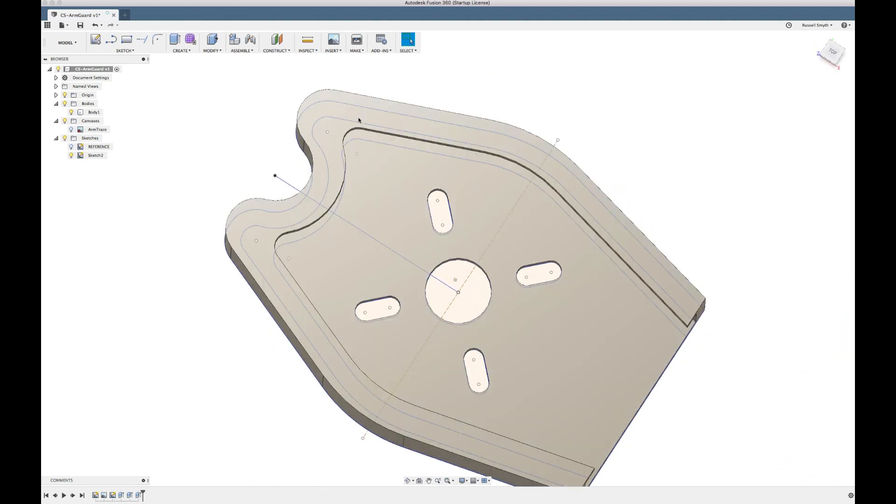
{"action": "left_click", "coordinate": [426, 189]}
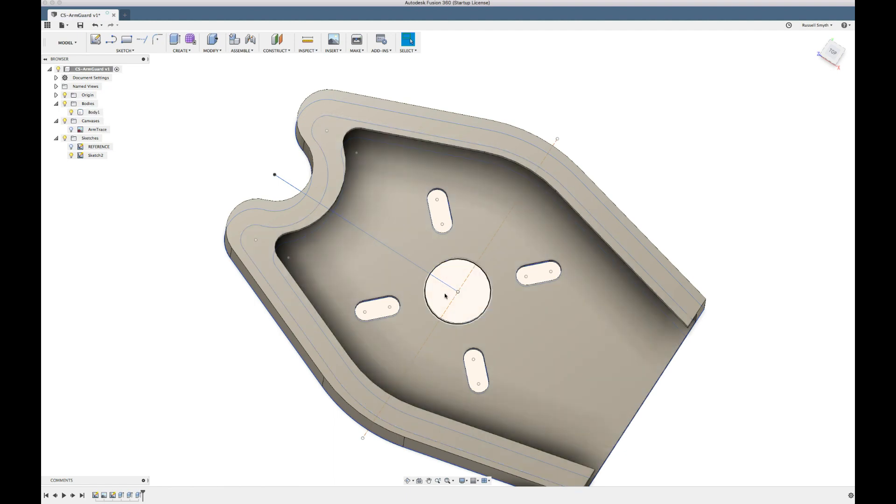
{"action": "left_click", "coordinate": [743, 395]}
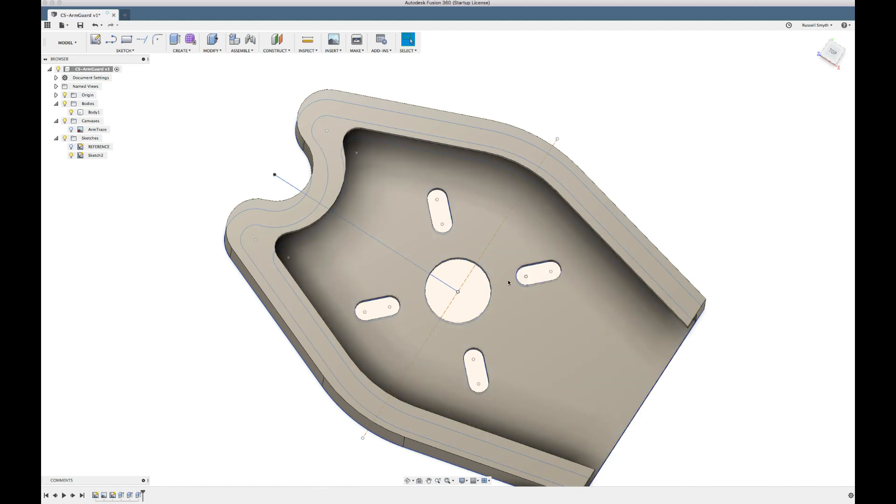
{"action": "left_click", "coordinate": [587, 346]}
{"action": "left_click", "coordinate": [682, 374]}
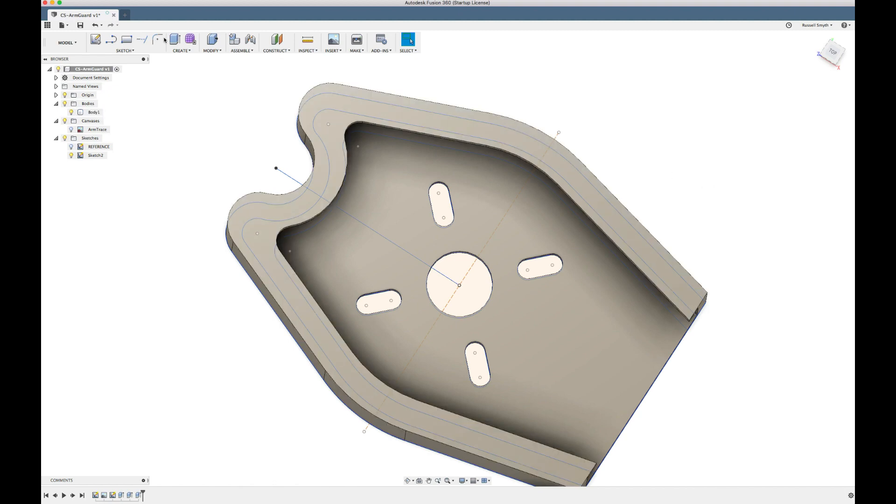
- Save a new version of the design with the description User Saved
{"action": "left_click", "coordinate": [80, 26]}
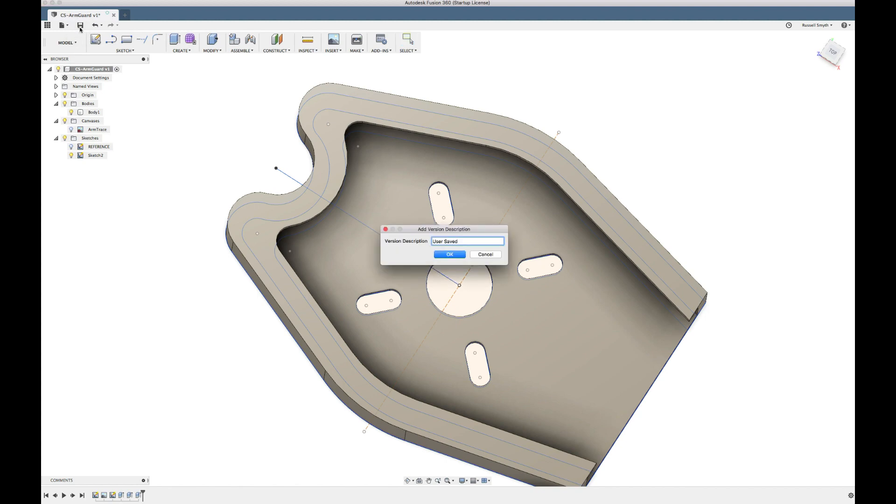
{"action": "left_click", "coordinate": [457, 254]}
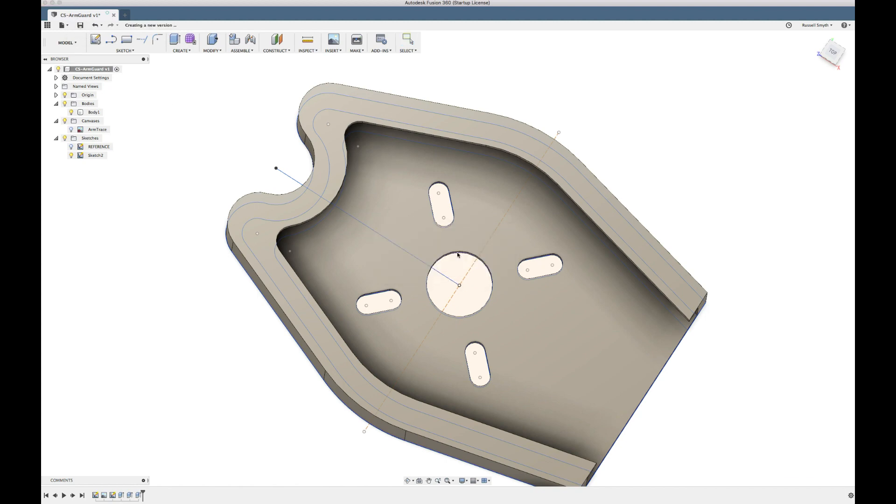